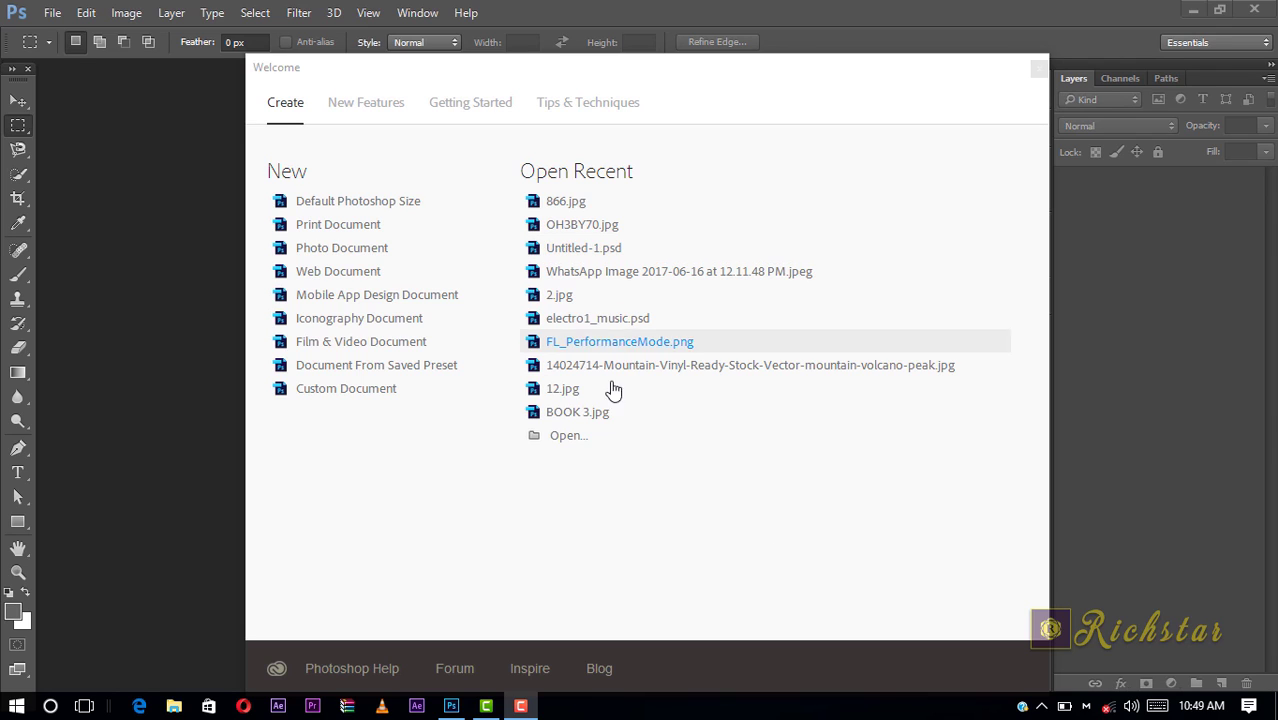
- Dismiss the Welcome screen and create a new 808 × 808 pixel white RGB document
left_click(1041, 74)
left_click(1040, 70)
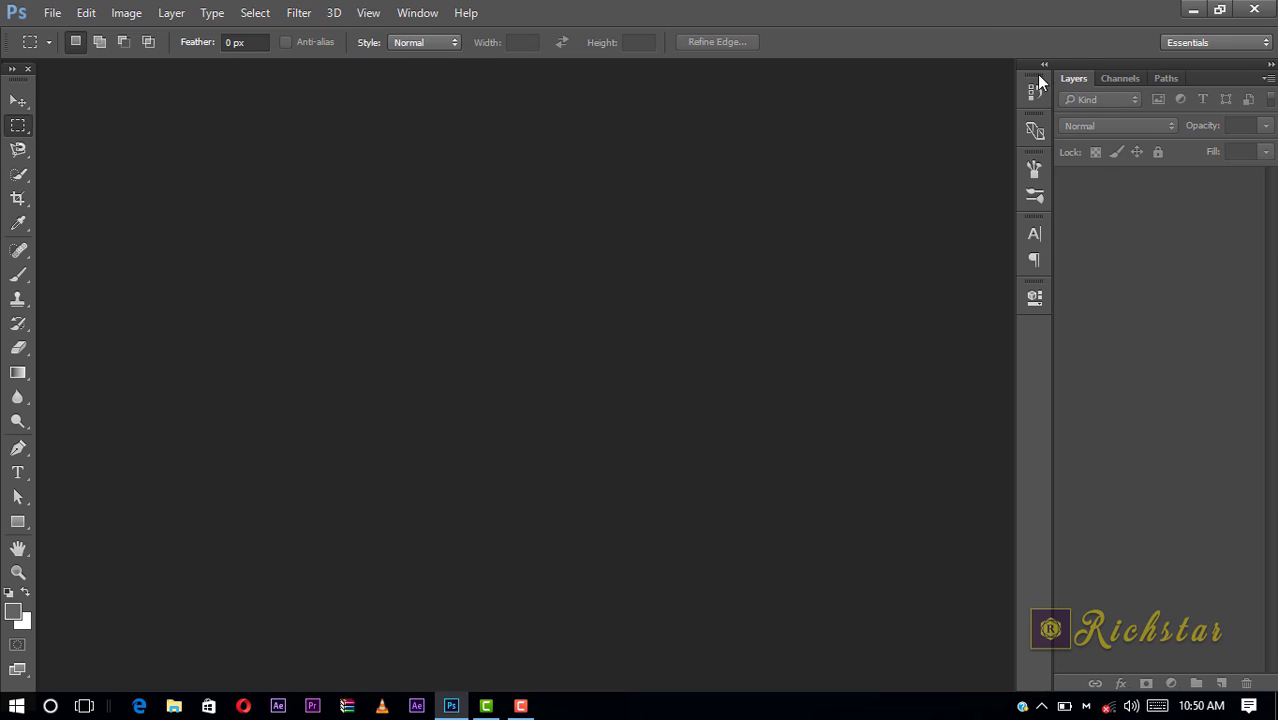
left_click(52, 15)
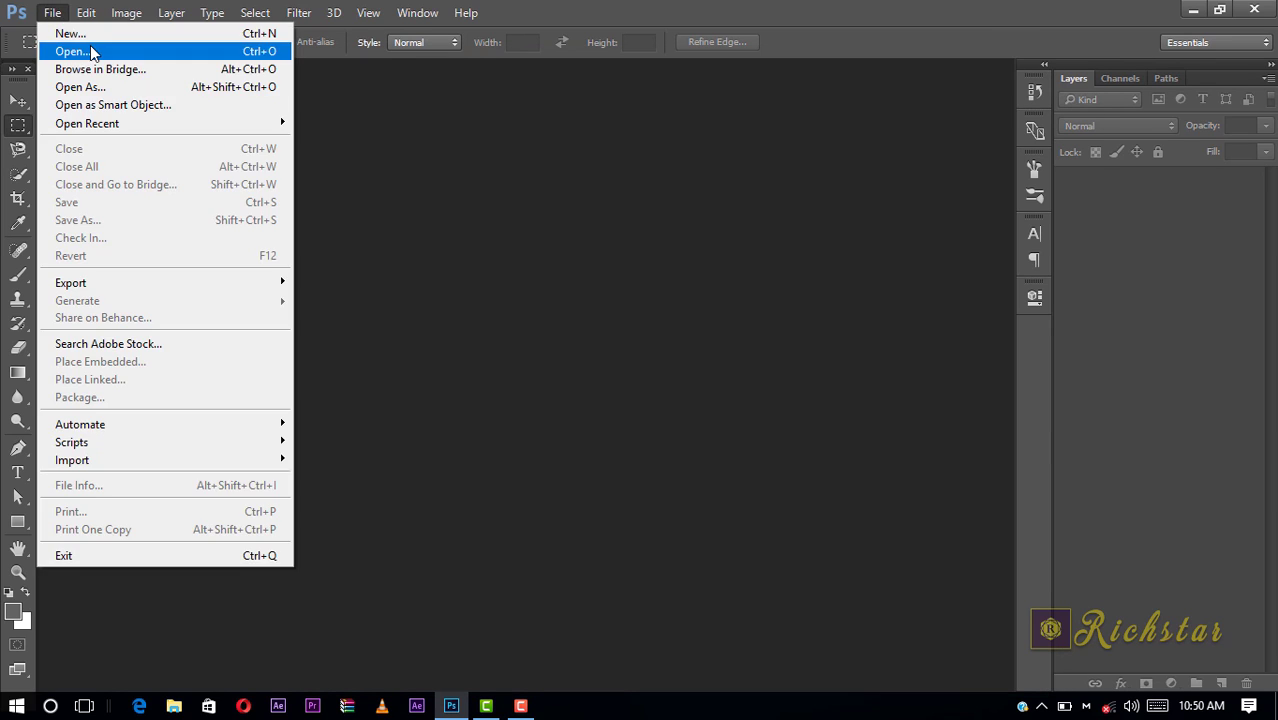
left_click(70, 34)
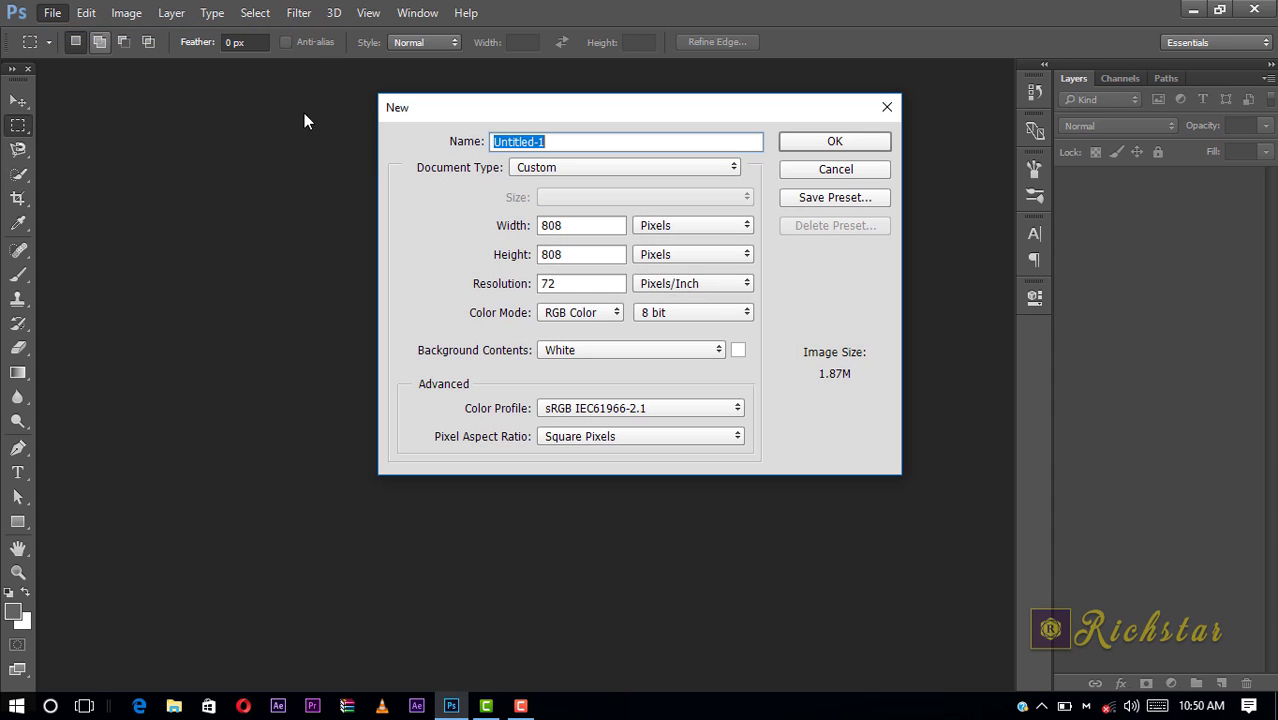
left_click(832, 147)
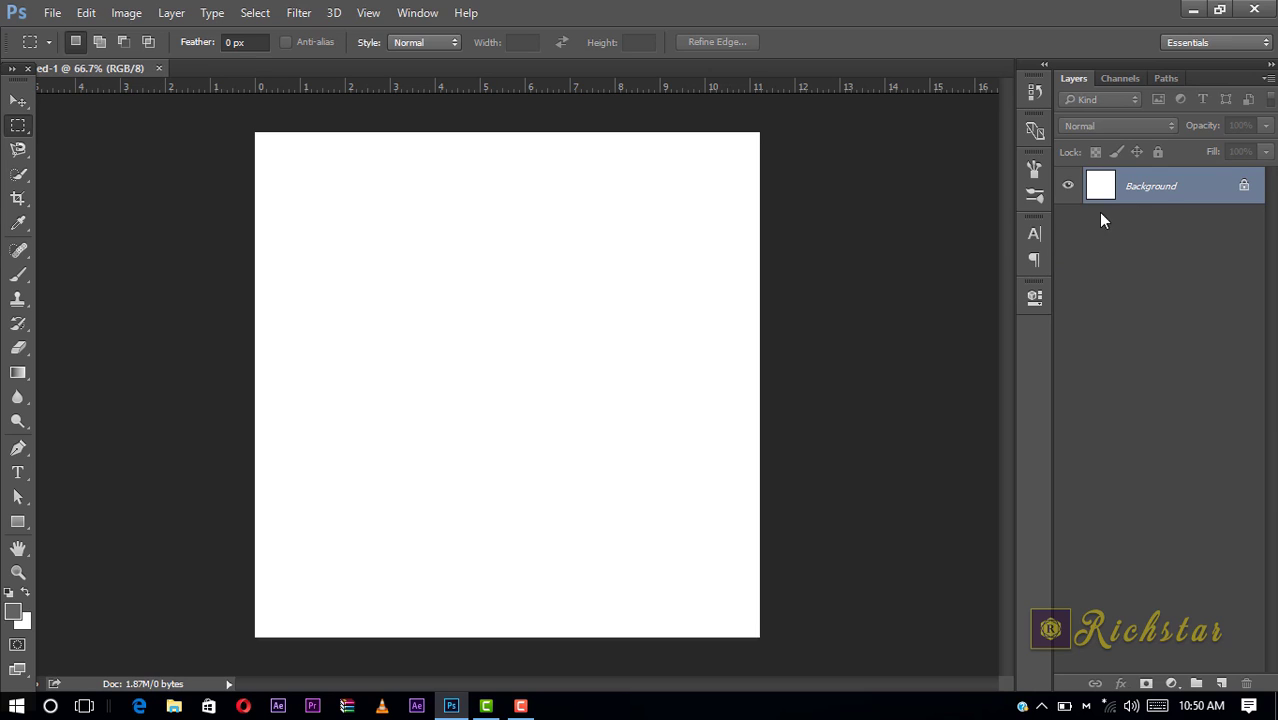
- Unlock the Background layer and fill the canvas orange with the Paint Bucket
left_click(1244, 188)
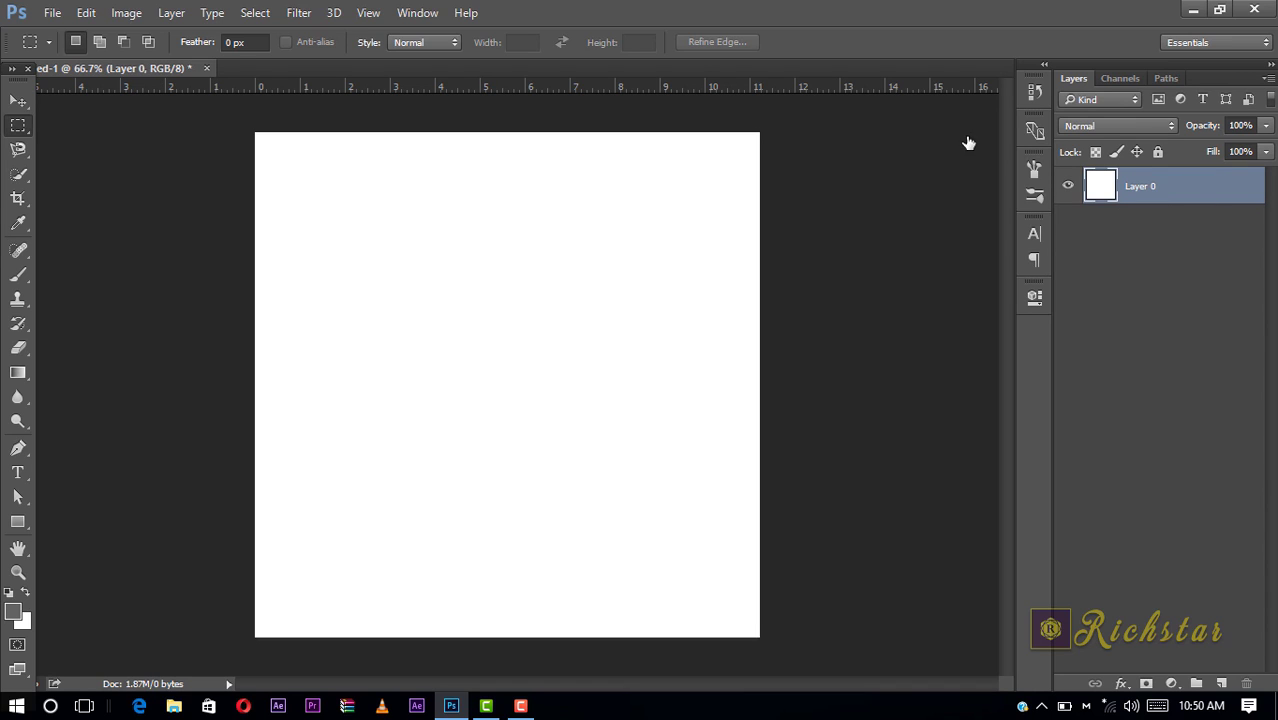
key("h")
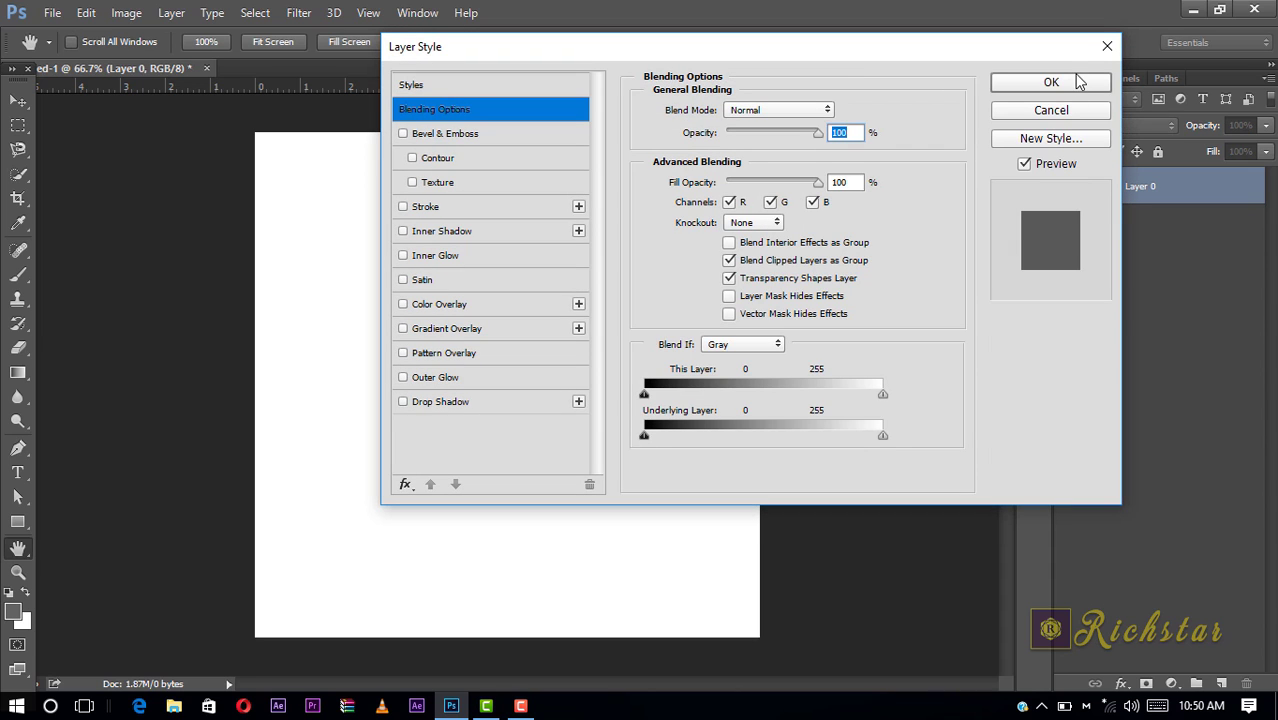
left_click(1058, 112)
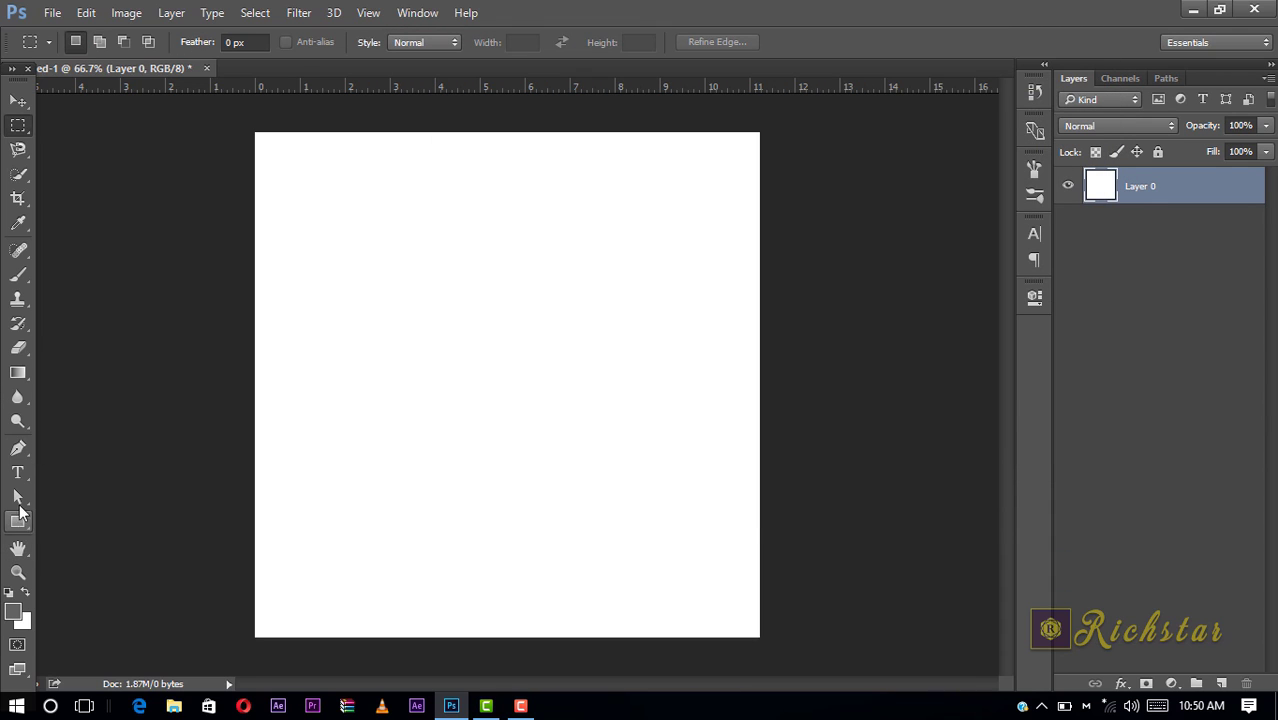
left_click(18, 372)
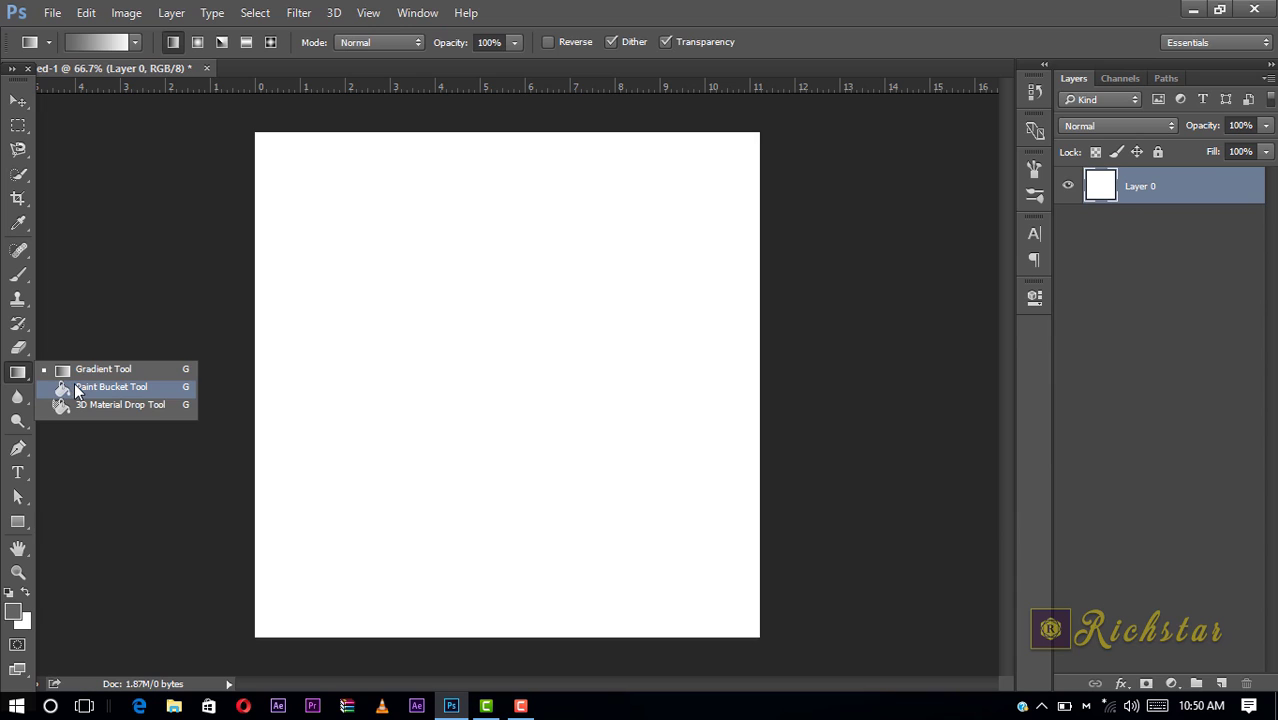
left_click(78, 390)
left_click(13, 612)
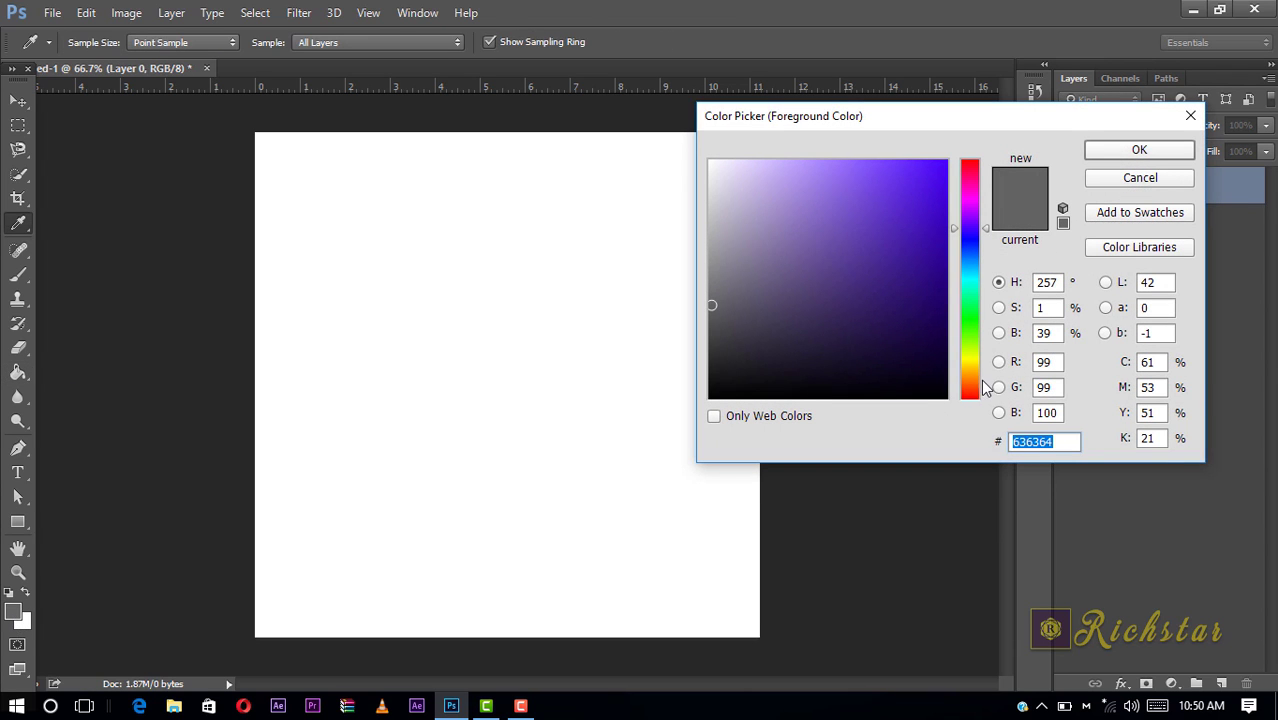
left_click(970, 381)
mouse_move(929, 315)
left_mouse_down()
mouse_move(941, 214)
mouse_move(941, 277)
mouse_move(917, 216)
mouse_move(943, 207)
left_mouse_up()
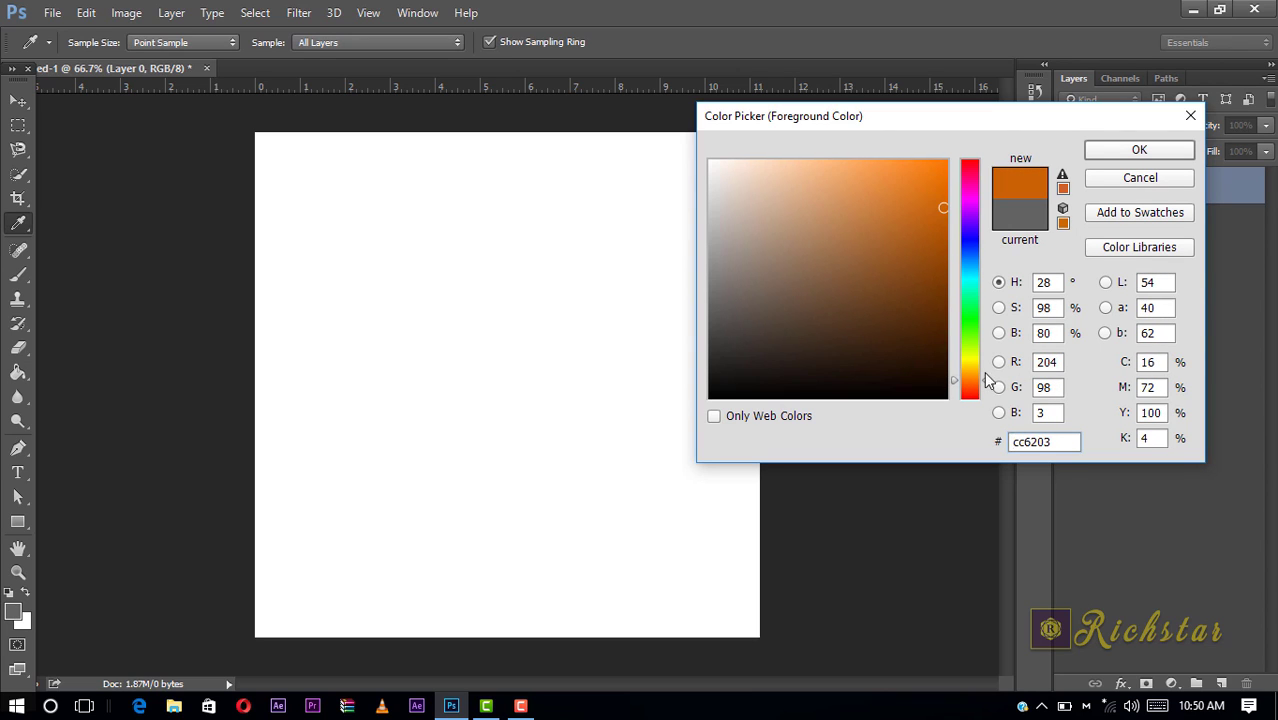
left_click(1166, 152)
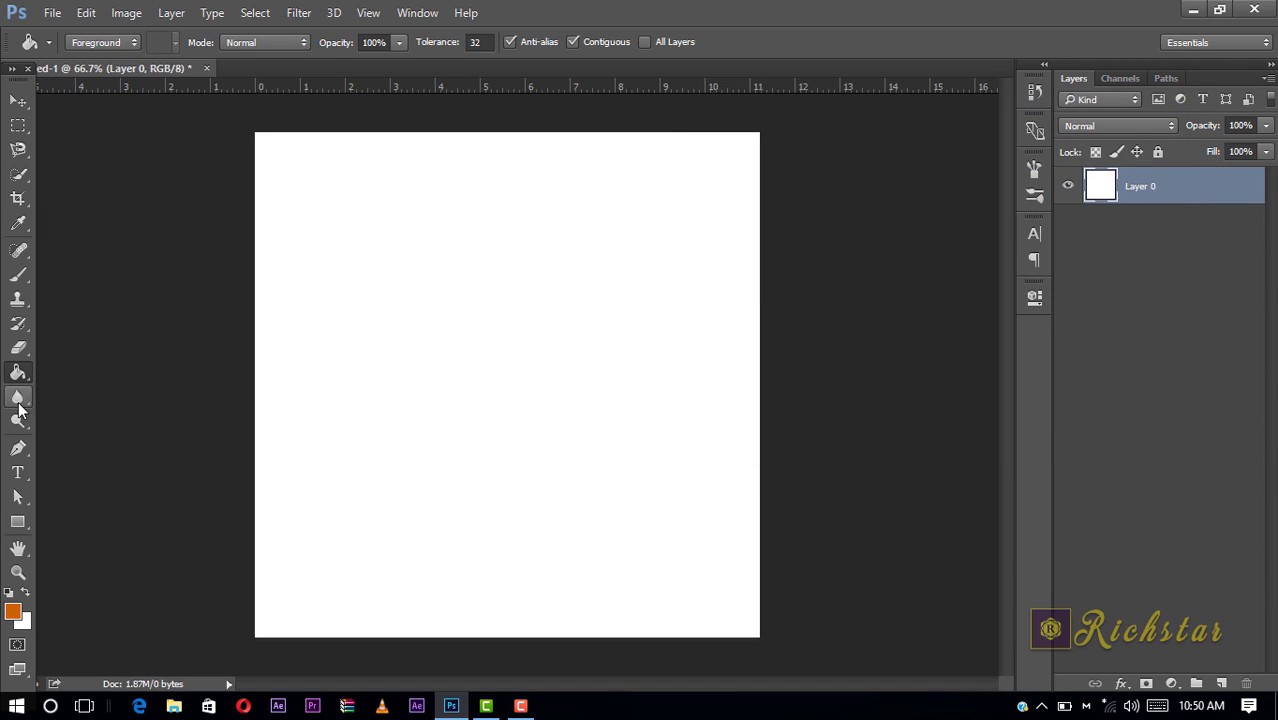
left_click(437, 408)
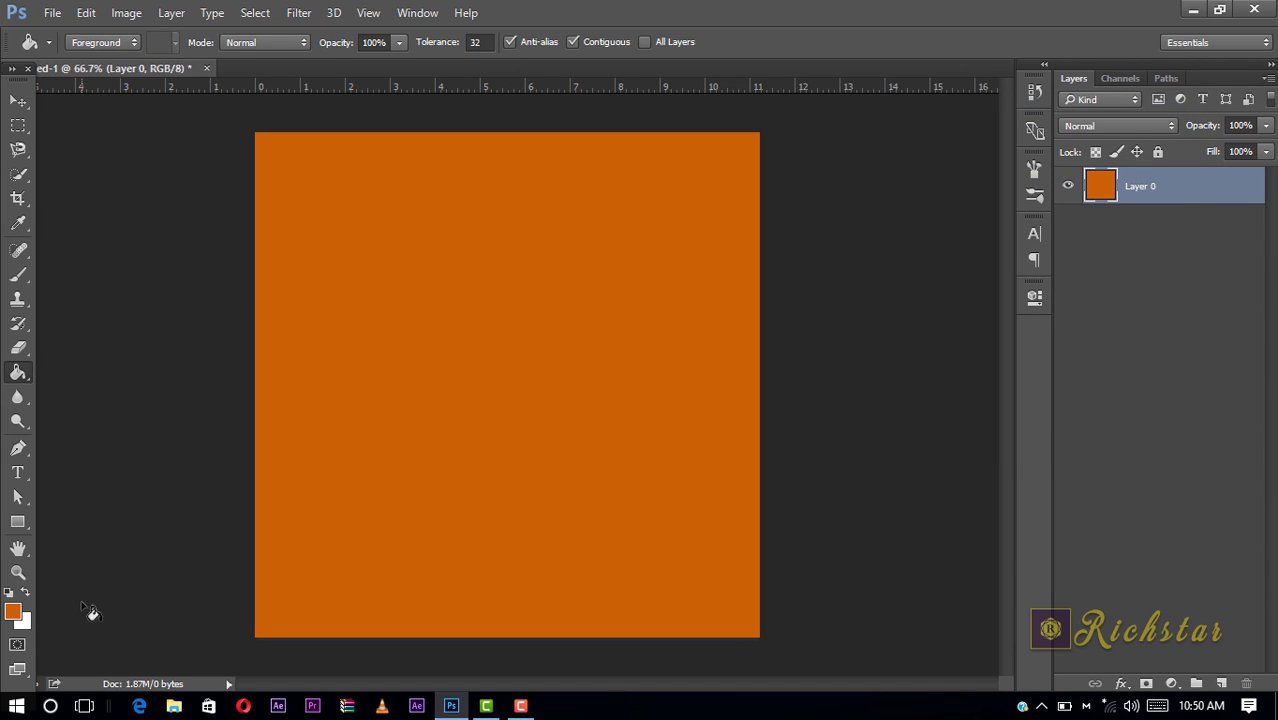
- Refill the canvas with the darker burnt orange #b34801
left_click(12, 612)
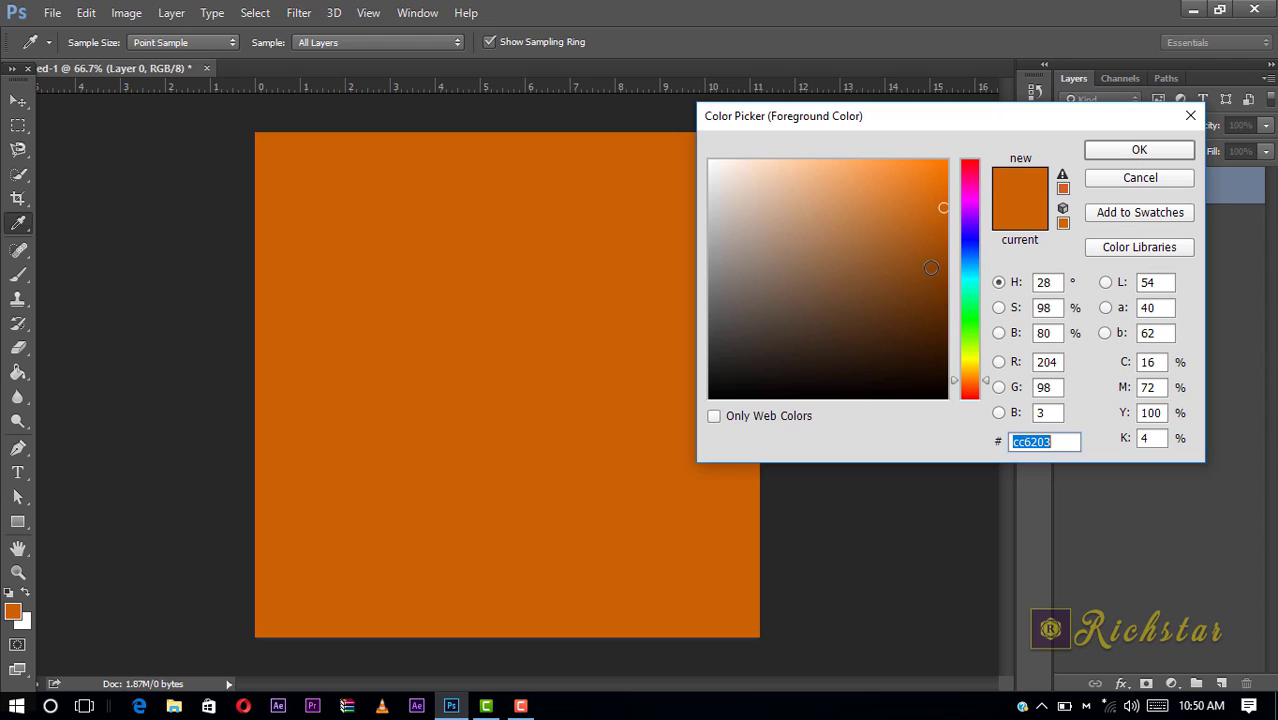
left_click(942, 267)
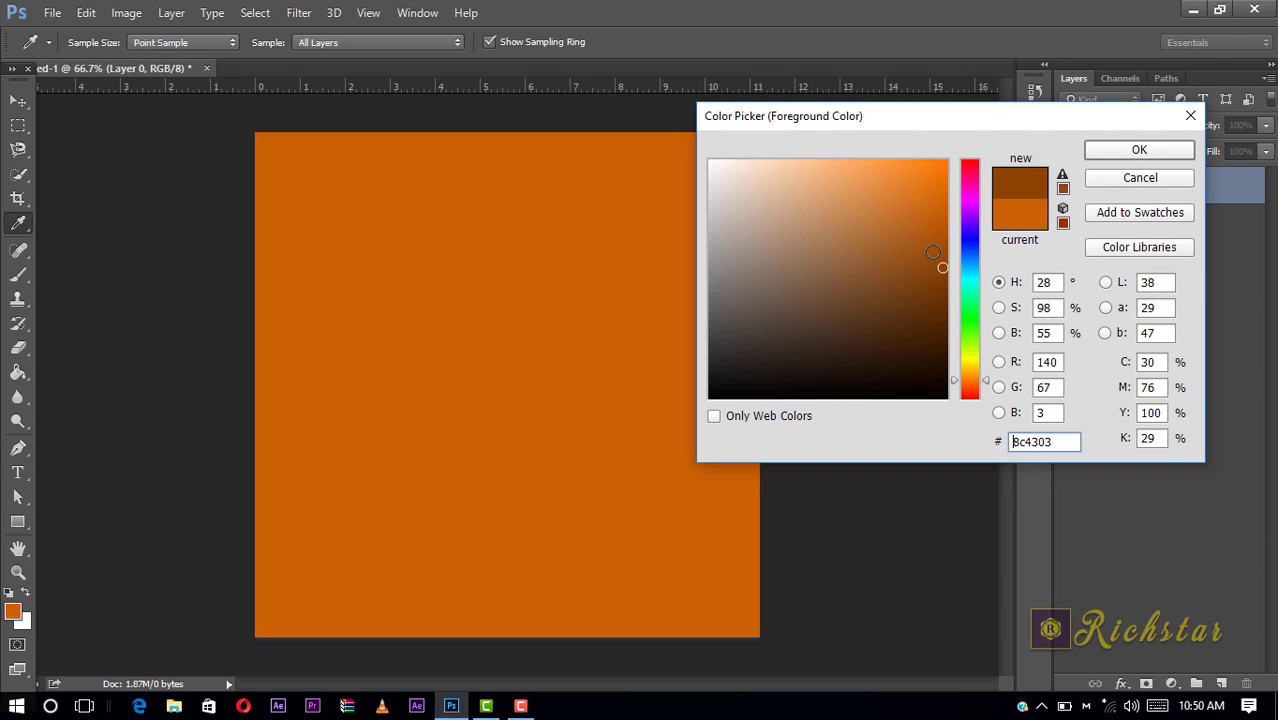
left_click_drag(933, 252, 946, 249)
left_click(968, 385)
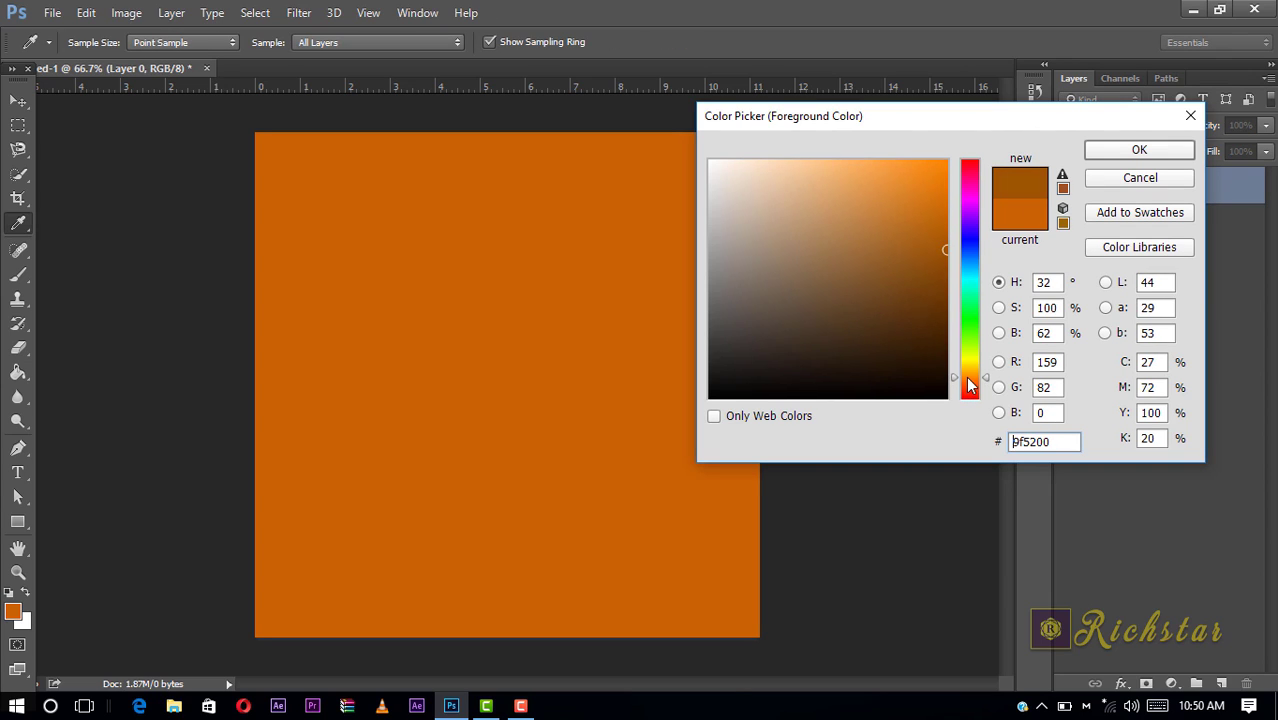
left_click_drag(968, 385, 980, 390)
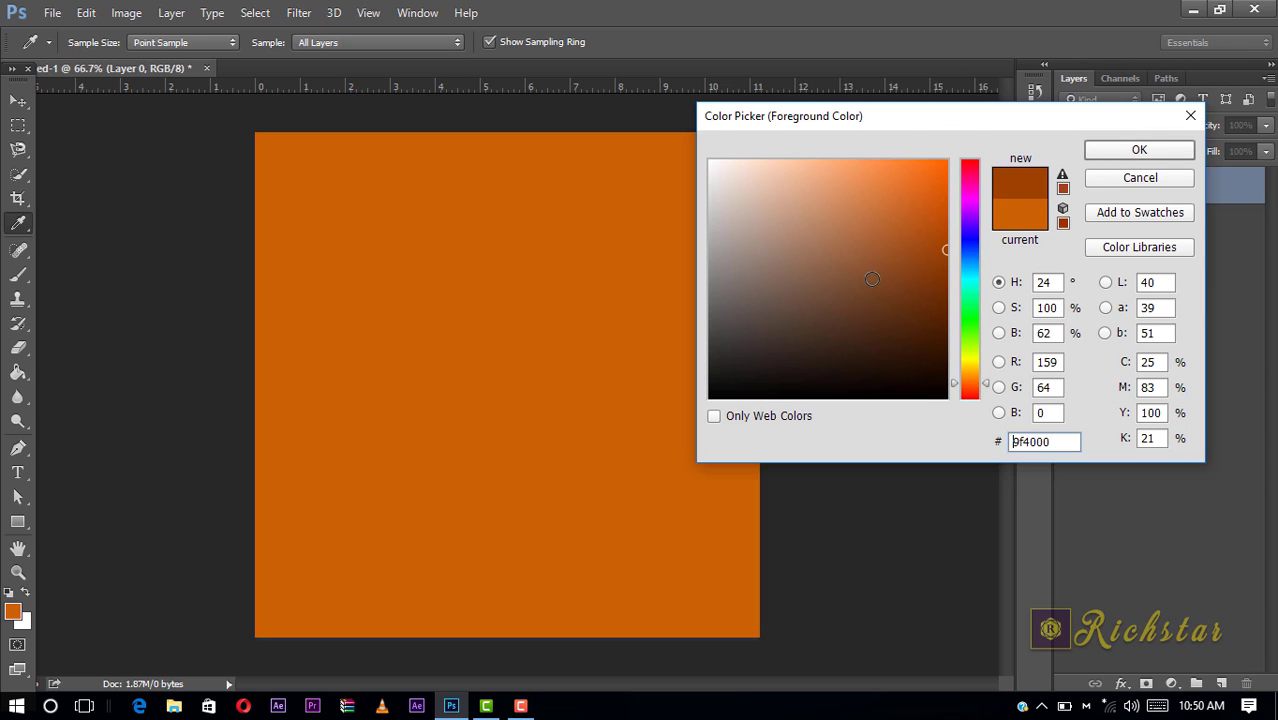
left_click(946, 228)
left_click(1118, 150)
key("g")
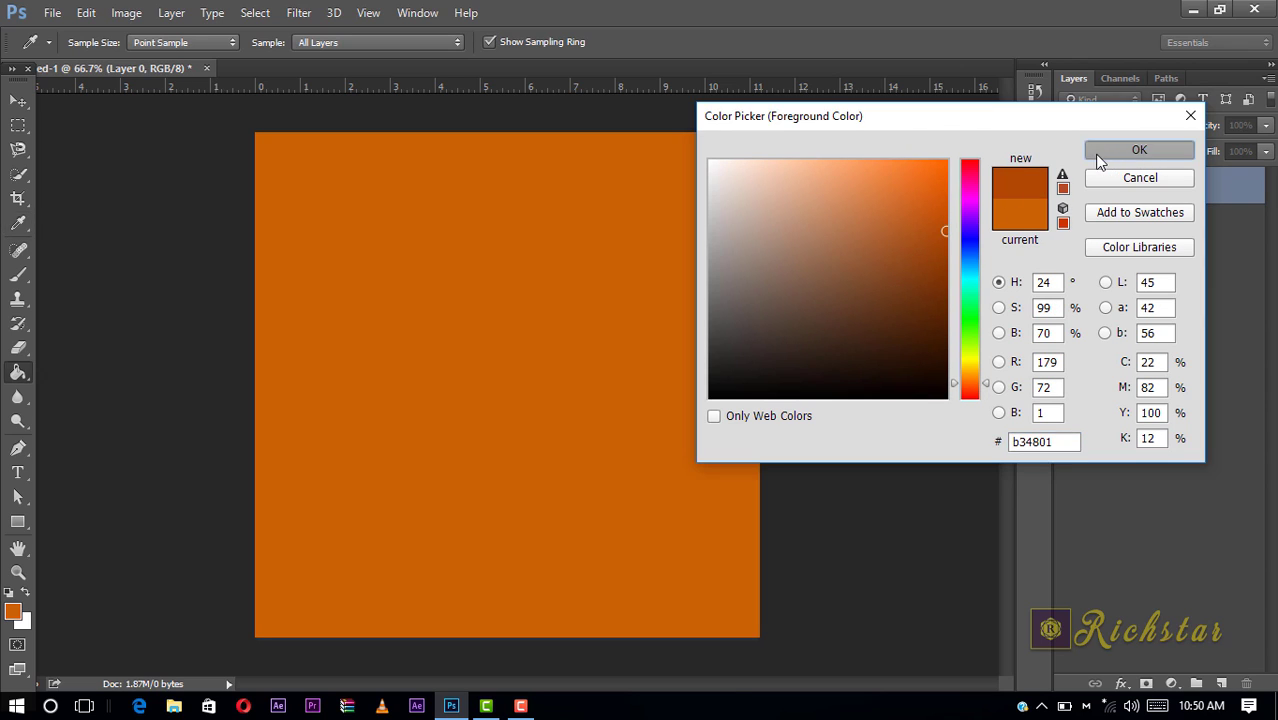
left_click(665, 343)
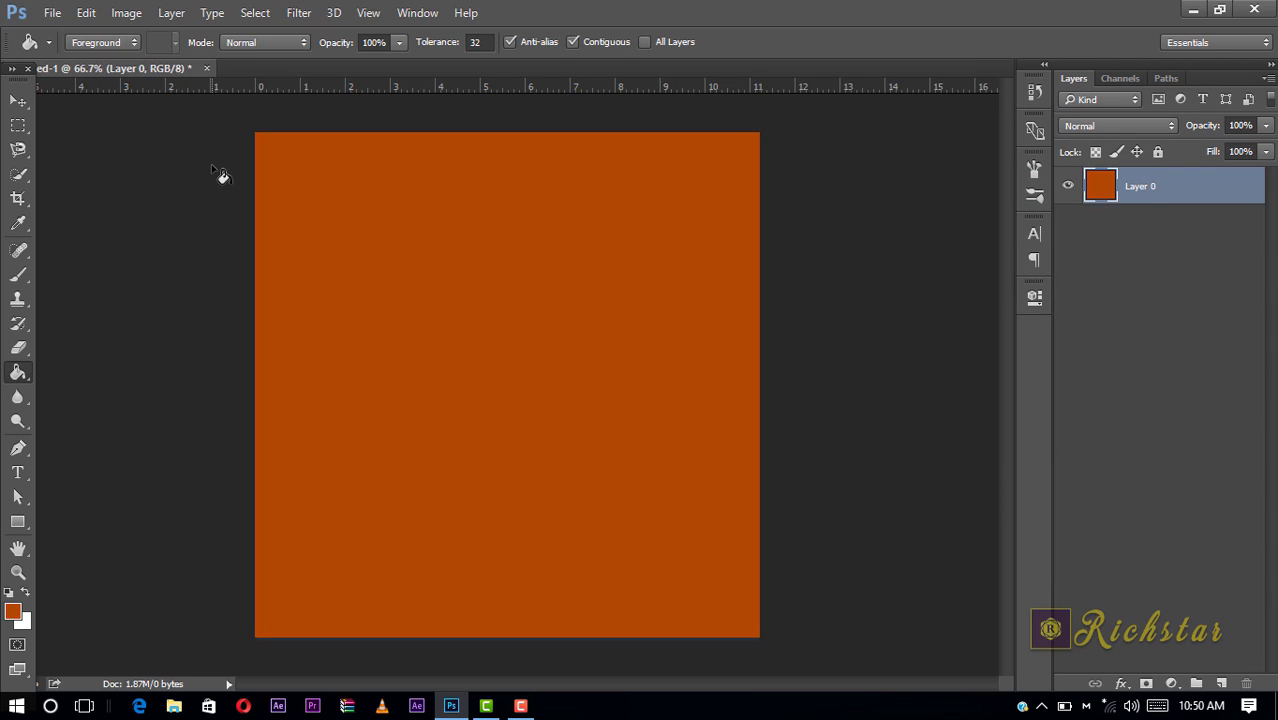
- Add a reversed radial black-to-white Gradient Overlay to Layer 0
left_click(18, 101)
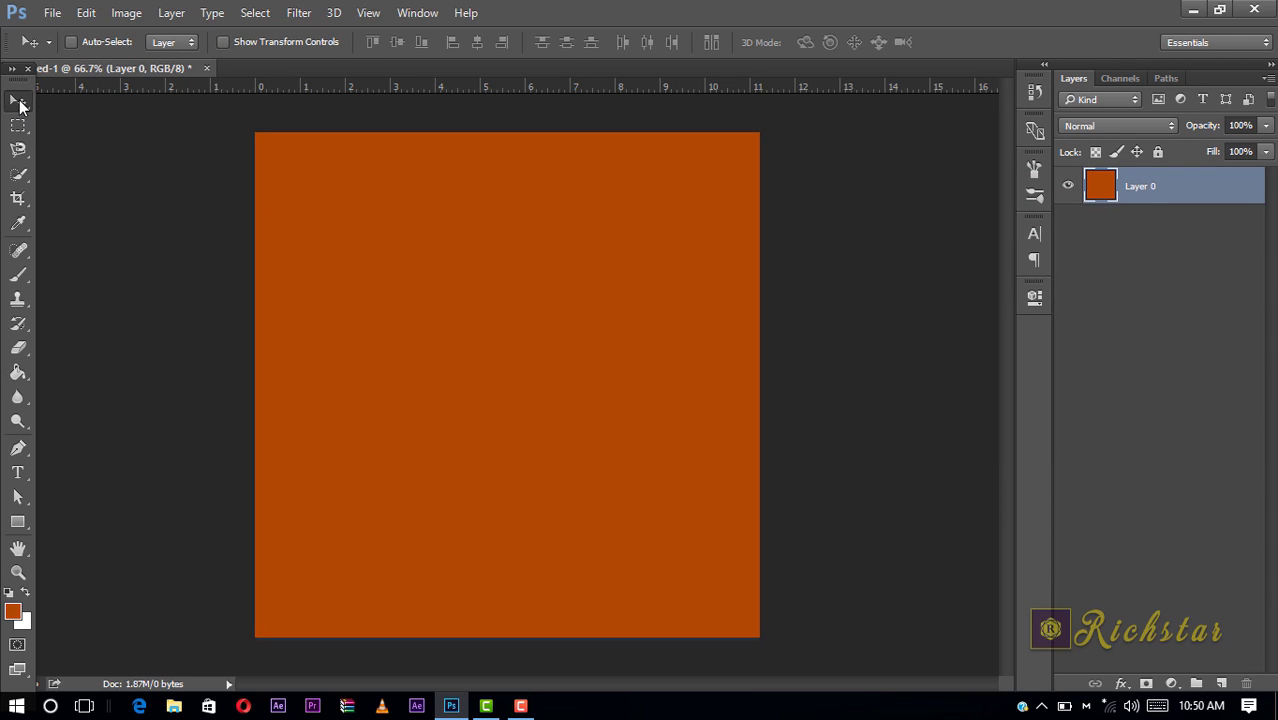
left_click(1122, 683)
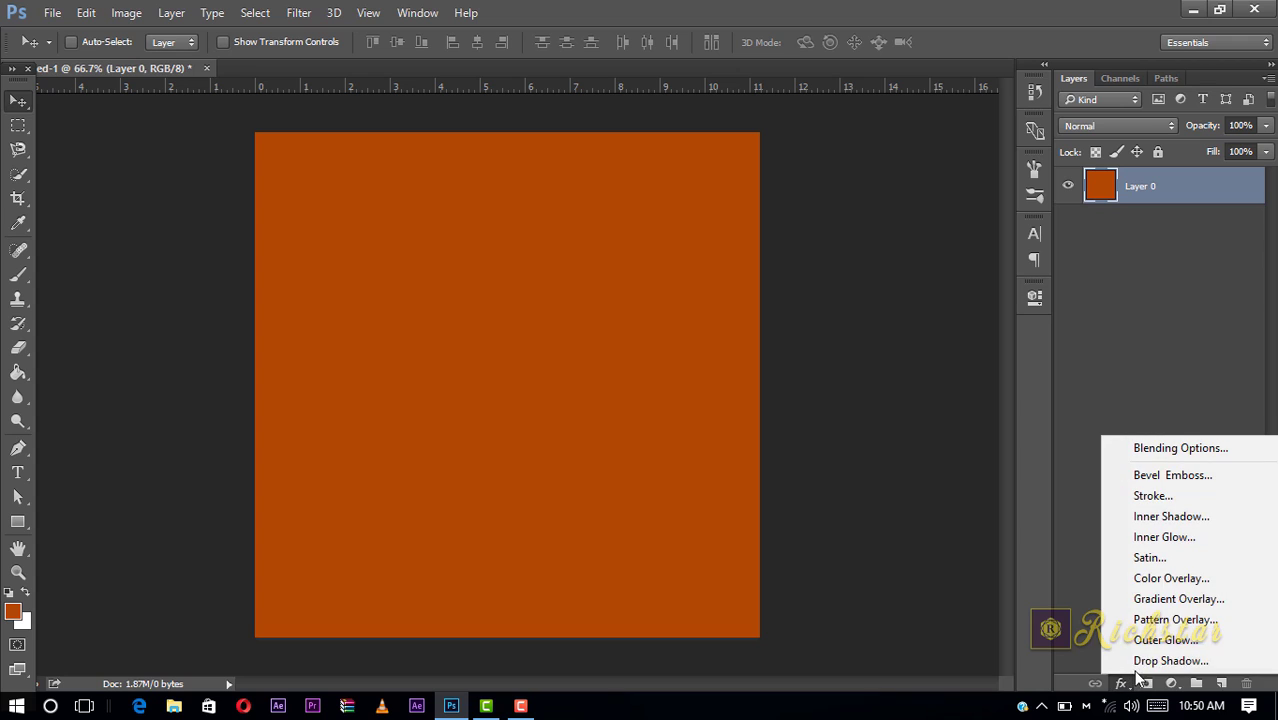
left_click(1148, 600)
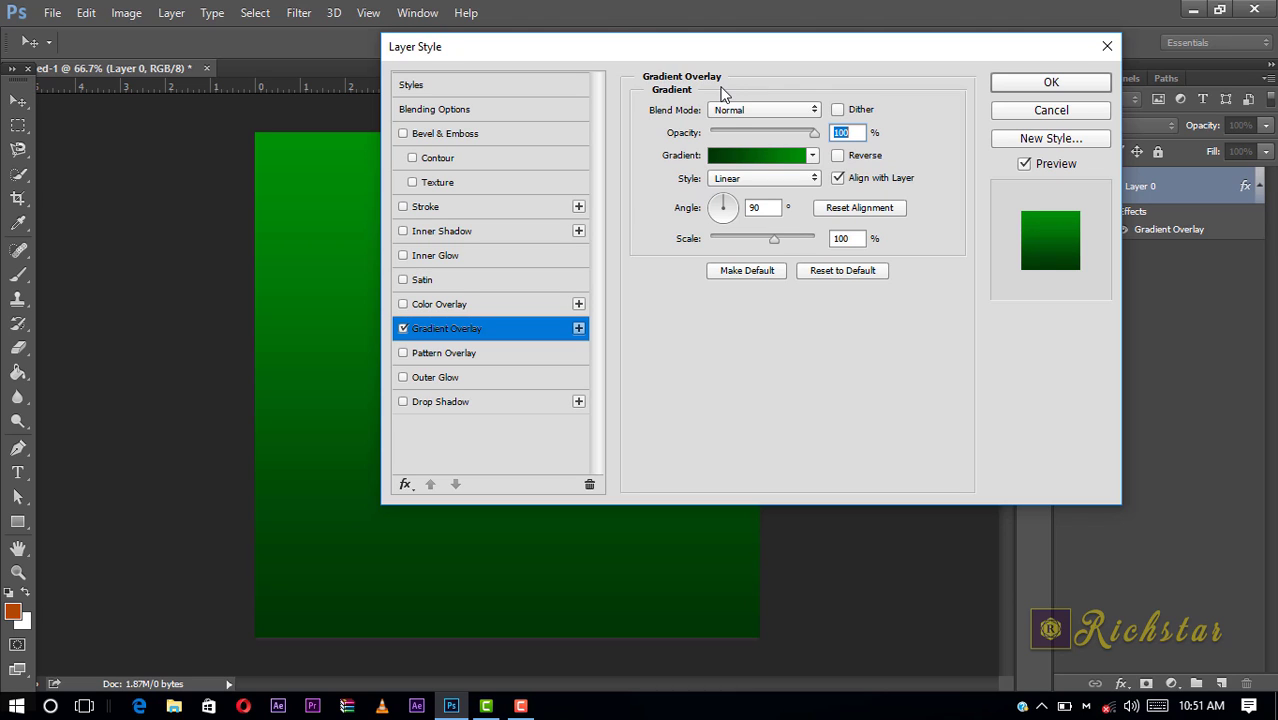
left_click(754, 158)
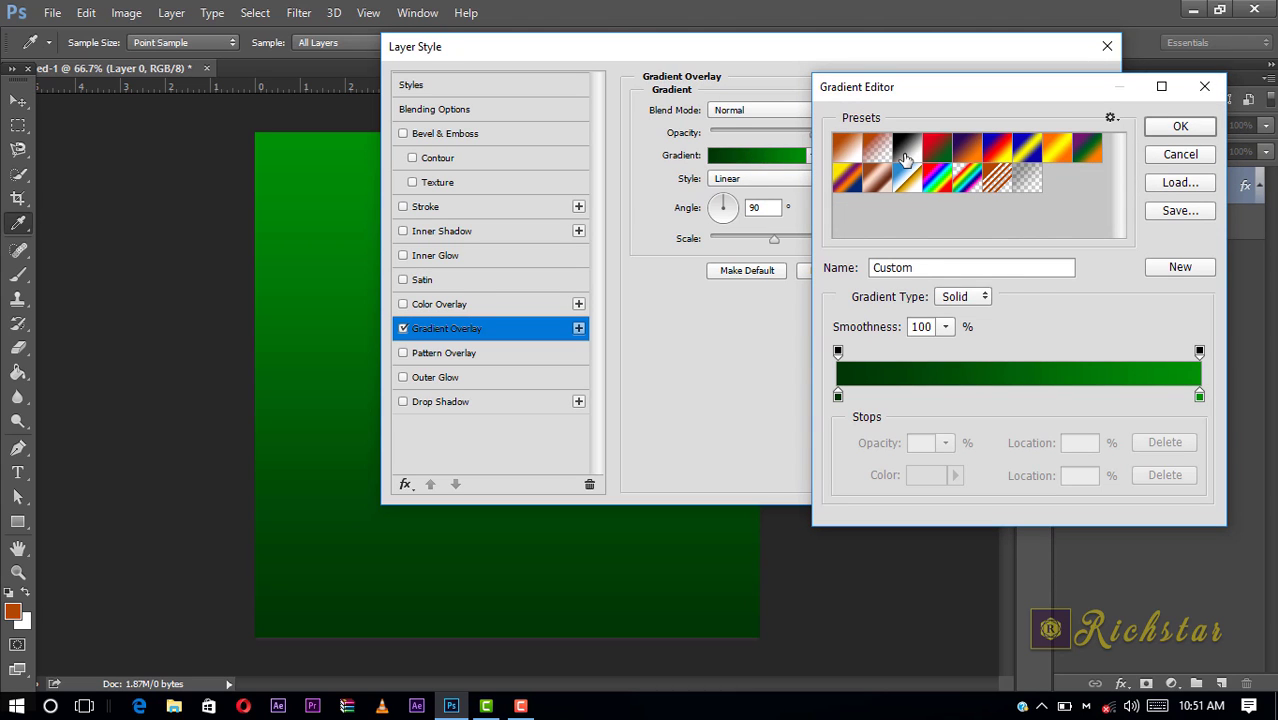
left_click(905, 155)
left_click(1178, 125)
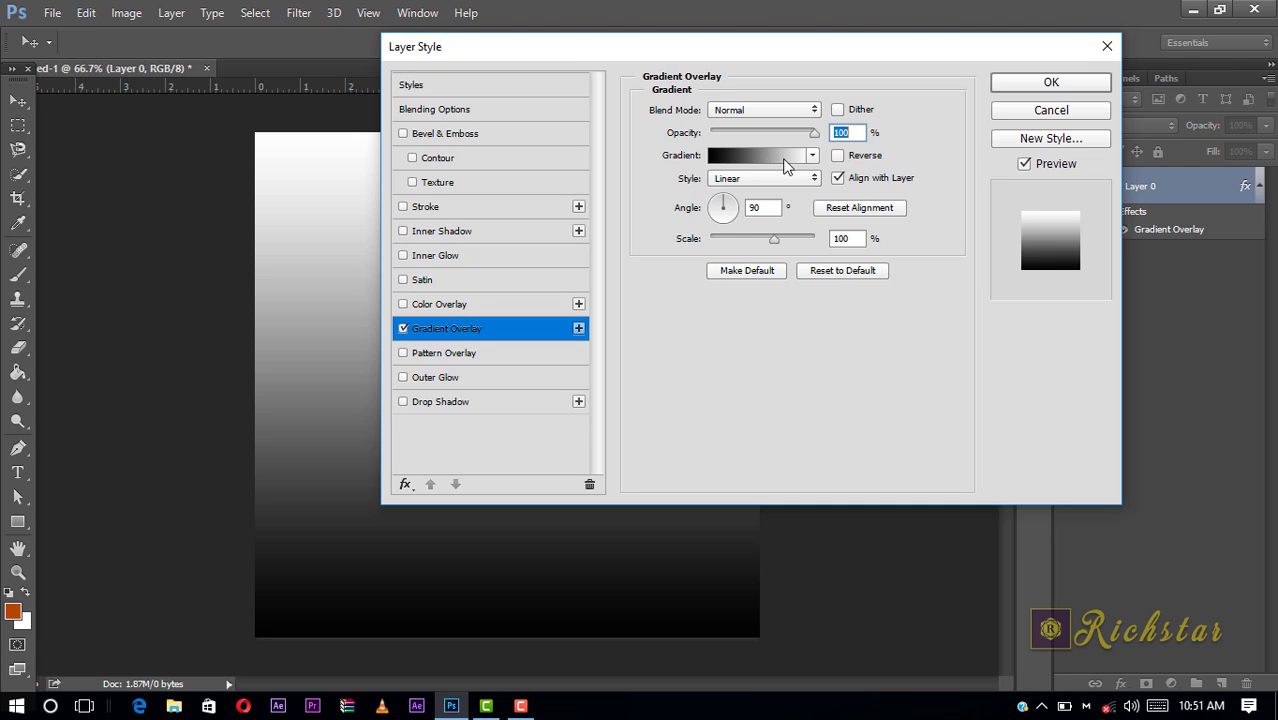
left_click(837, 156)
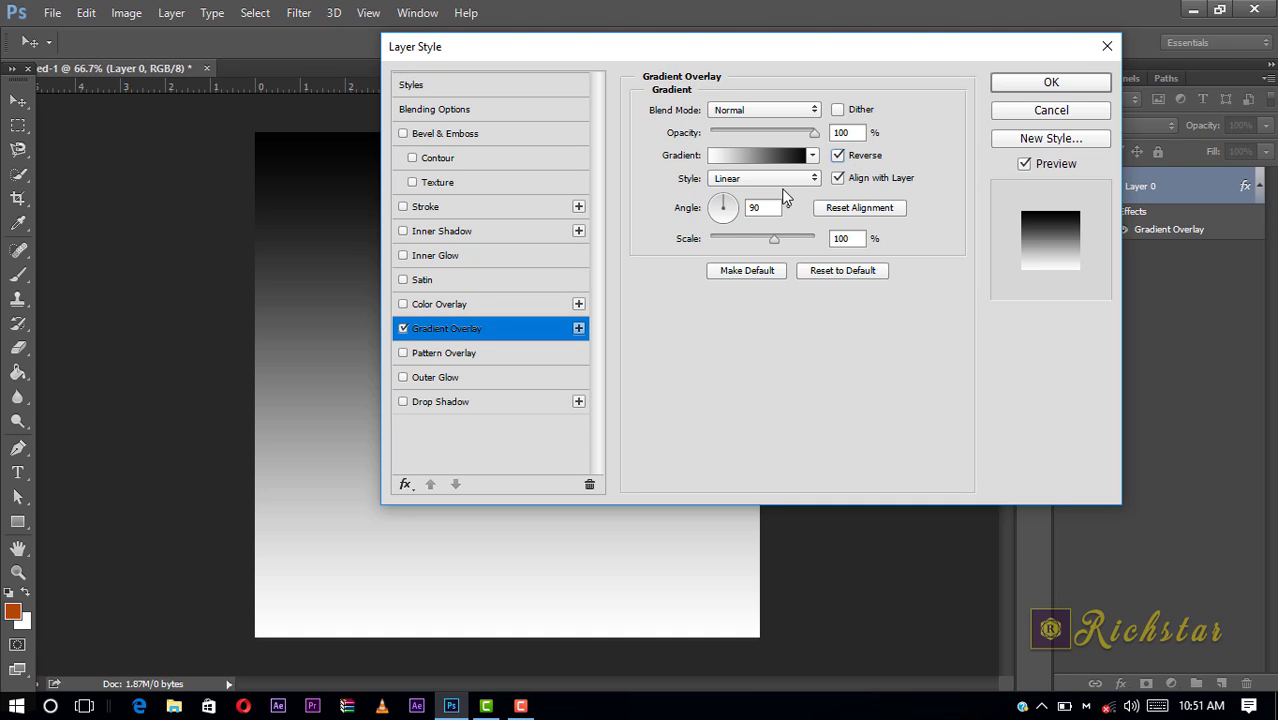
left_click(733, 180)
left_click(733, 180)
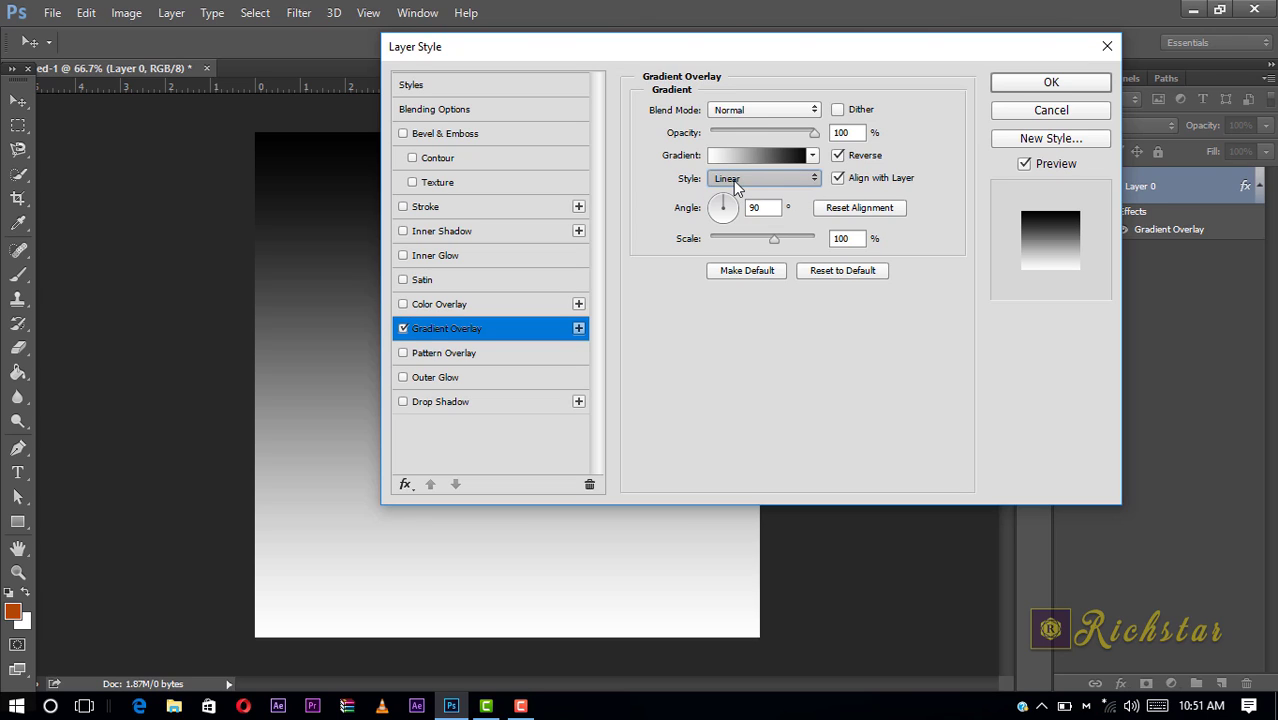
left_click(733, 180)
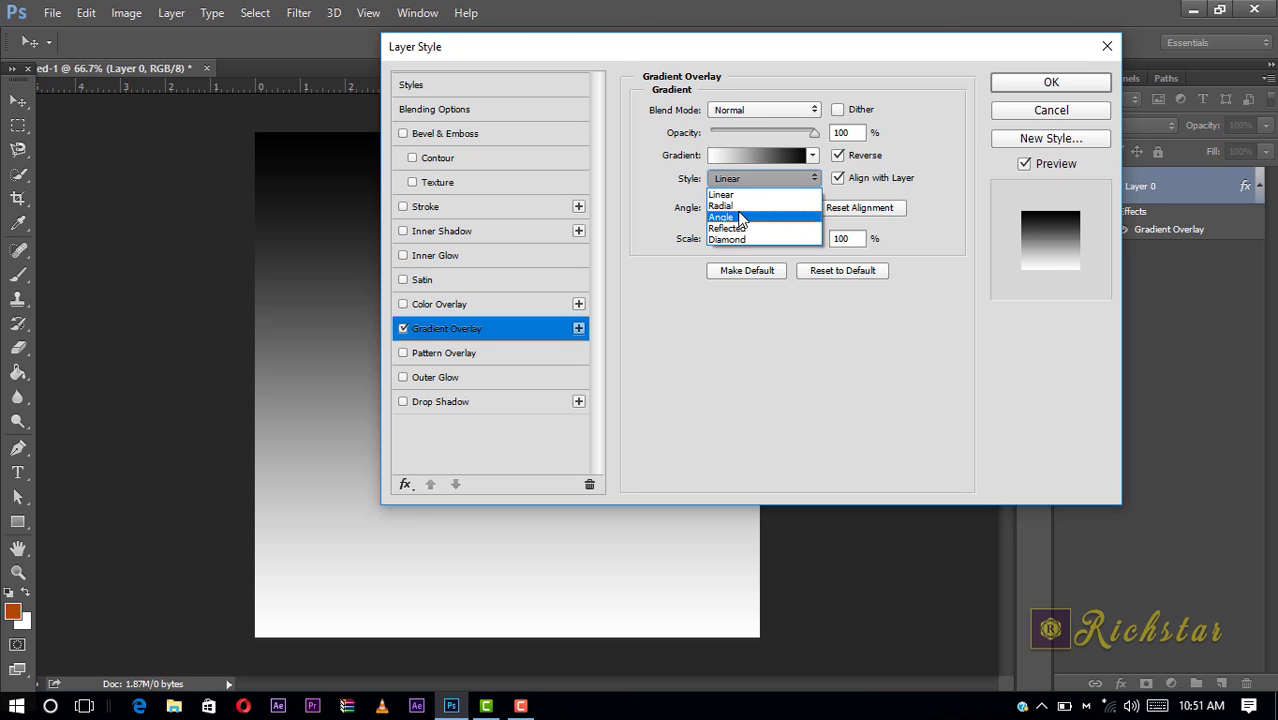
left_click(722, 205)
- Set the overlay to Multiply, 150% scale and 65% opacity, and apply it
left_click(743, 110)
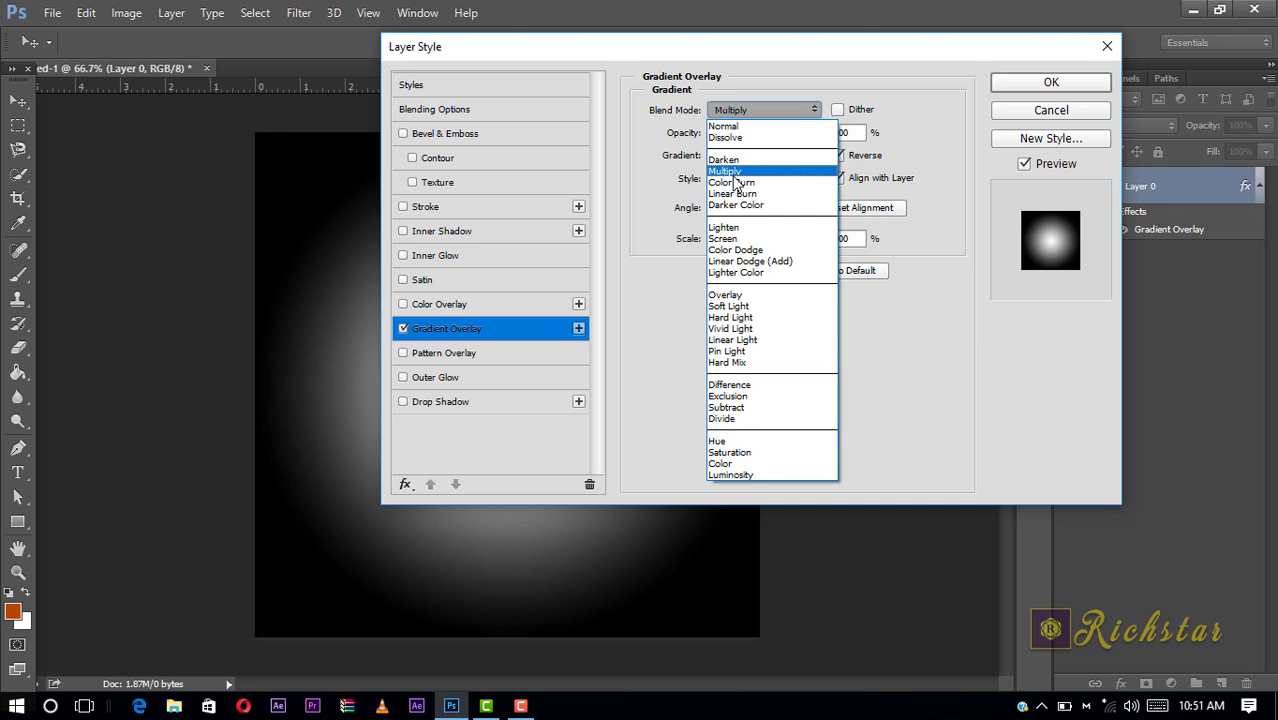
left_click(734, 172)
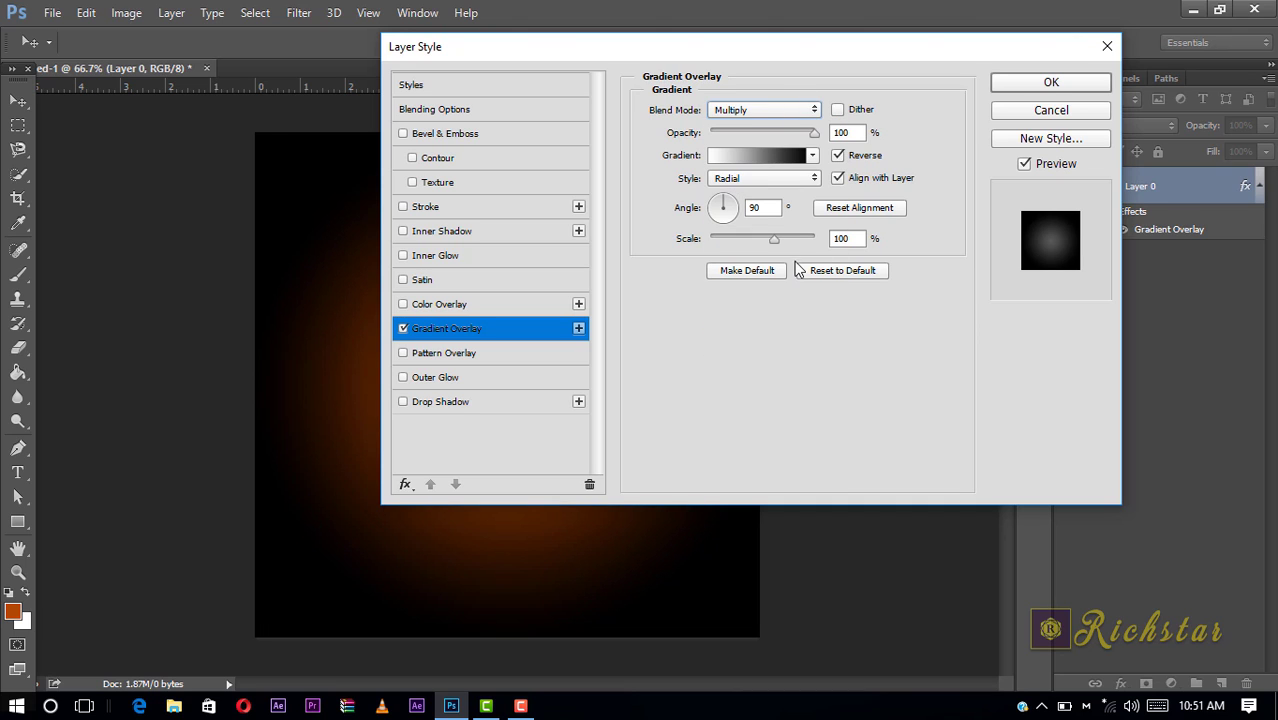
double_click(840, 238)
type("150")
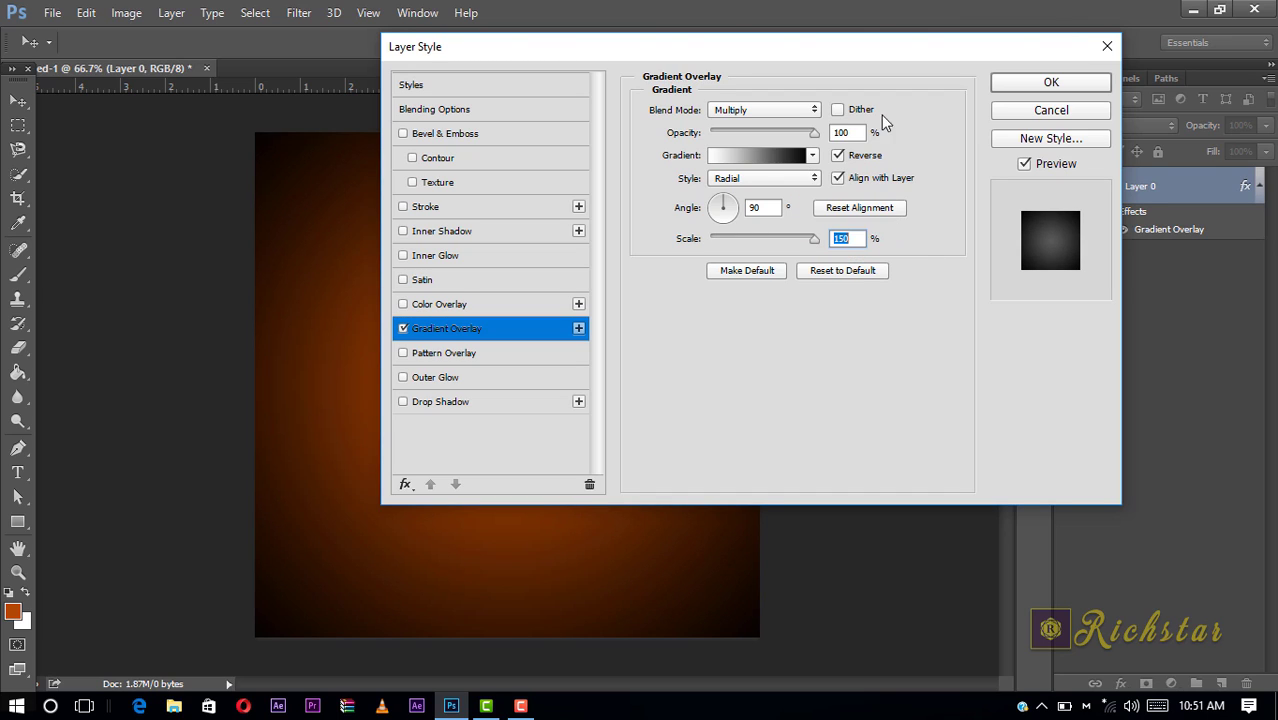
mouse_move(814, 132)
left_mouse_down()
mouse_move(762, 132)
mouse_move(798, 135)
left_mouse_up()
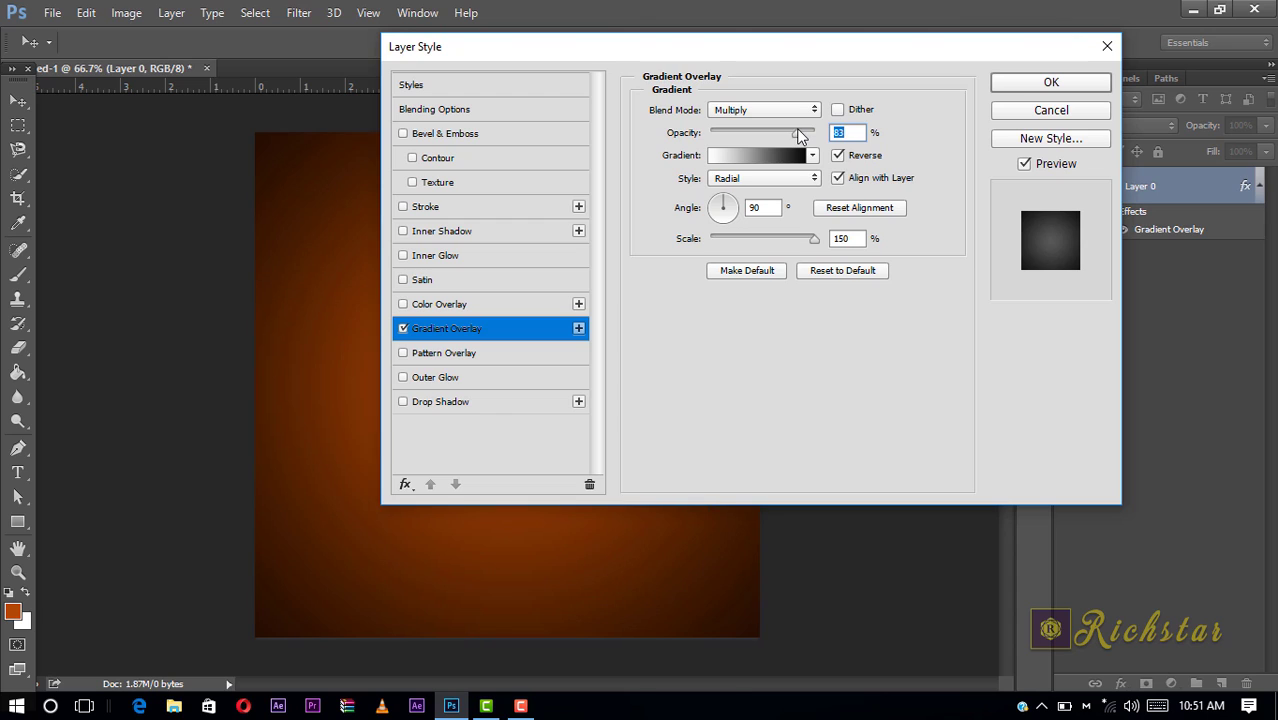
type("7")
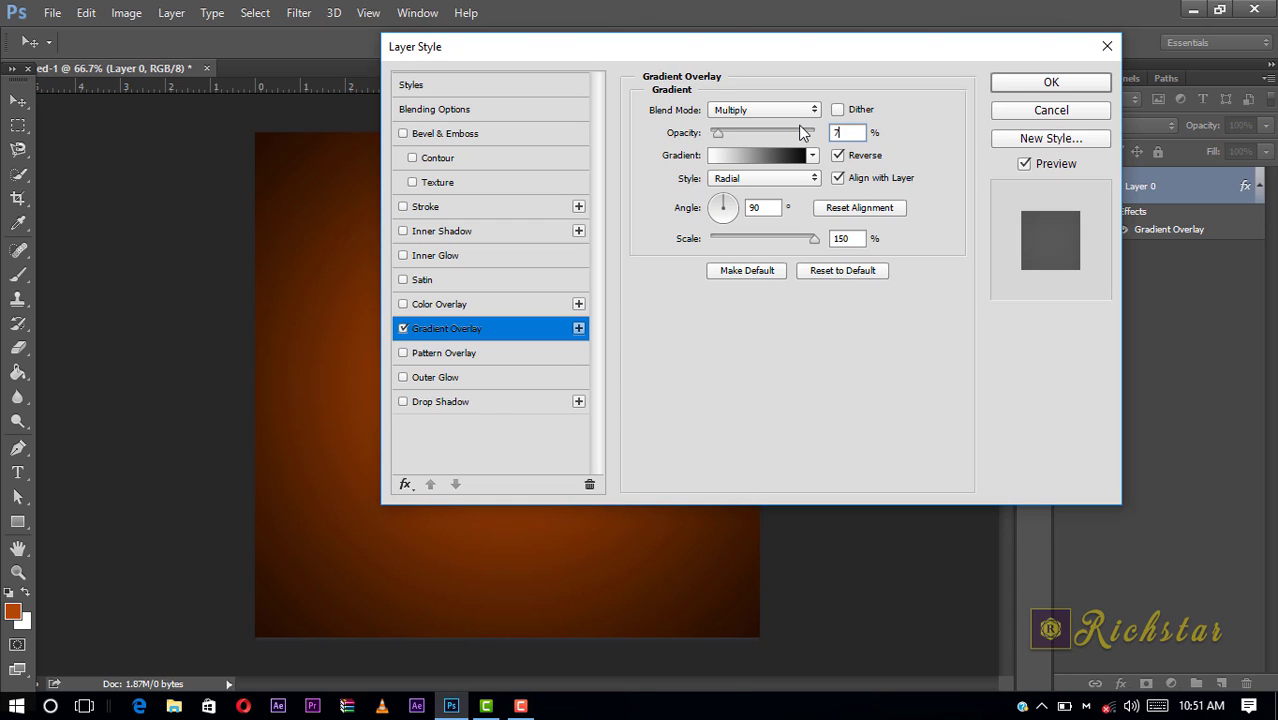
type("4")
key("BackSpace")
type("5")
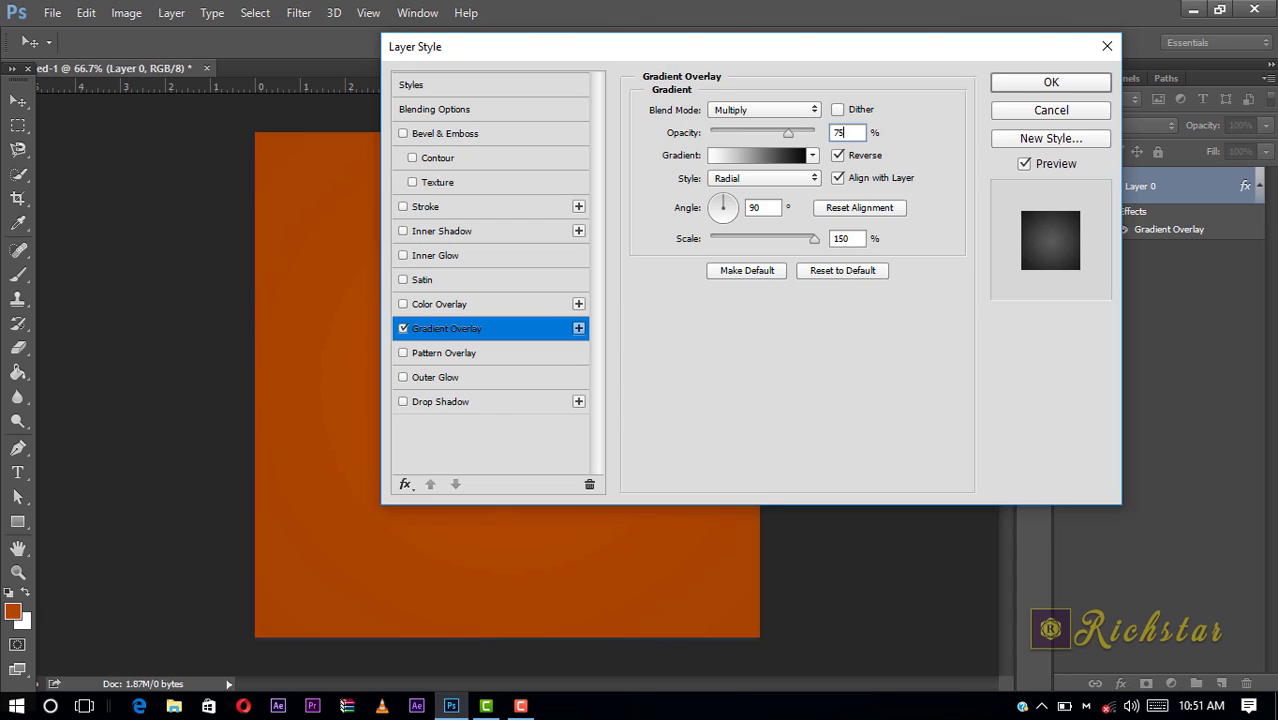
key("BackSpace")
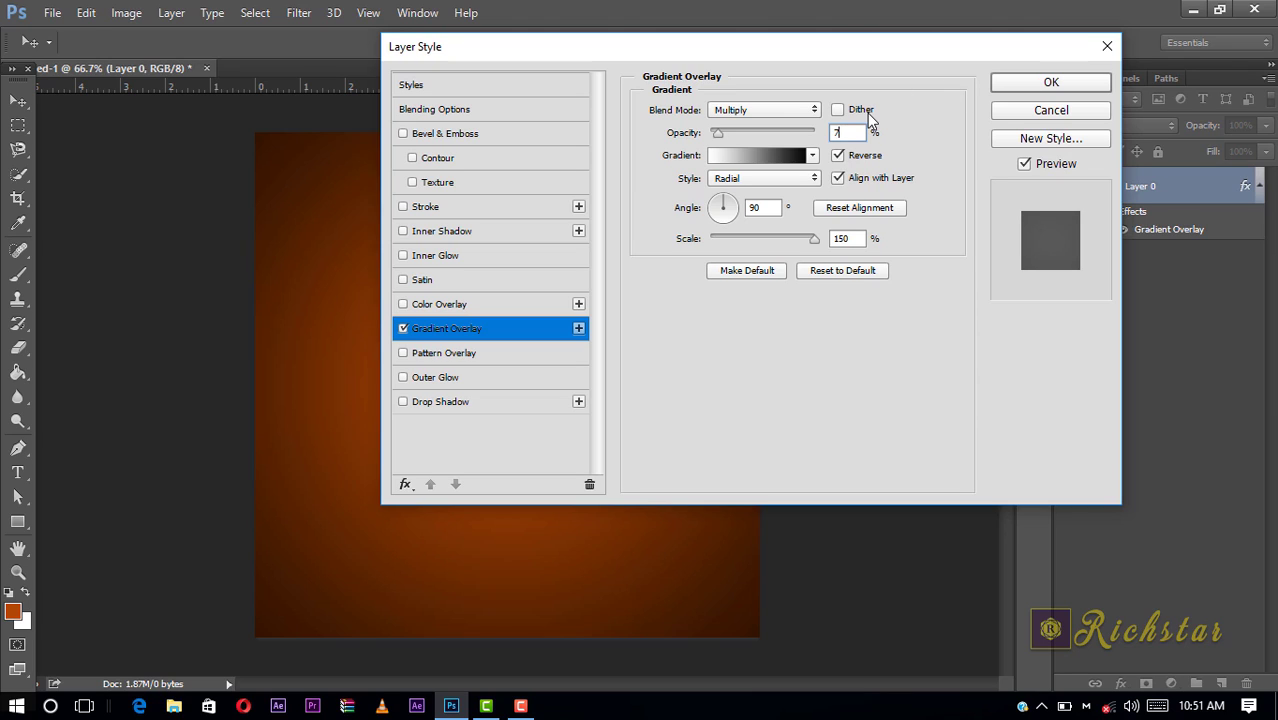
key("BackSpace")
type("6")
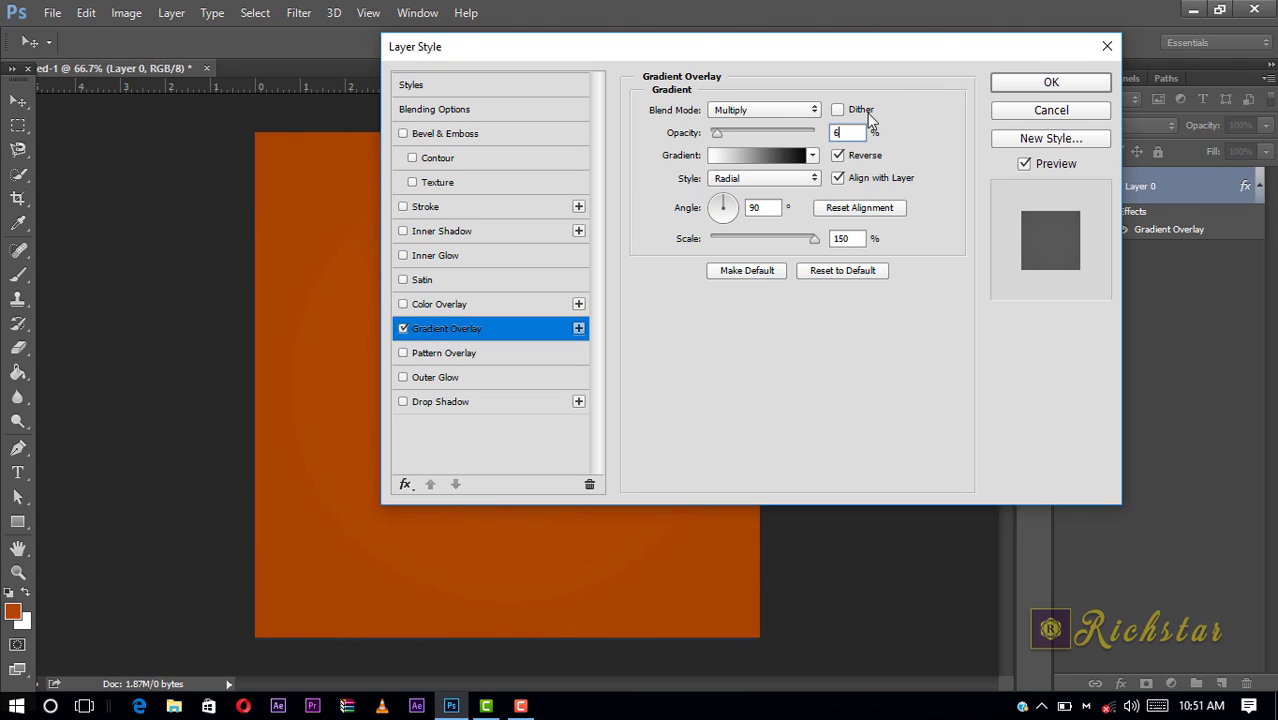
type("5")
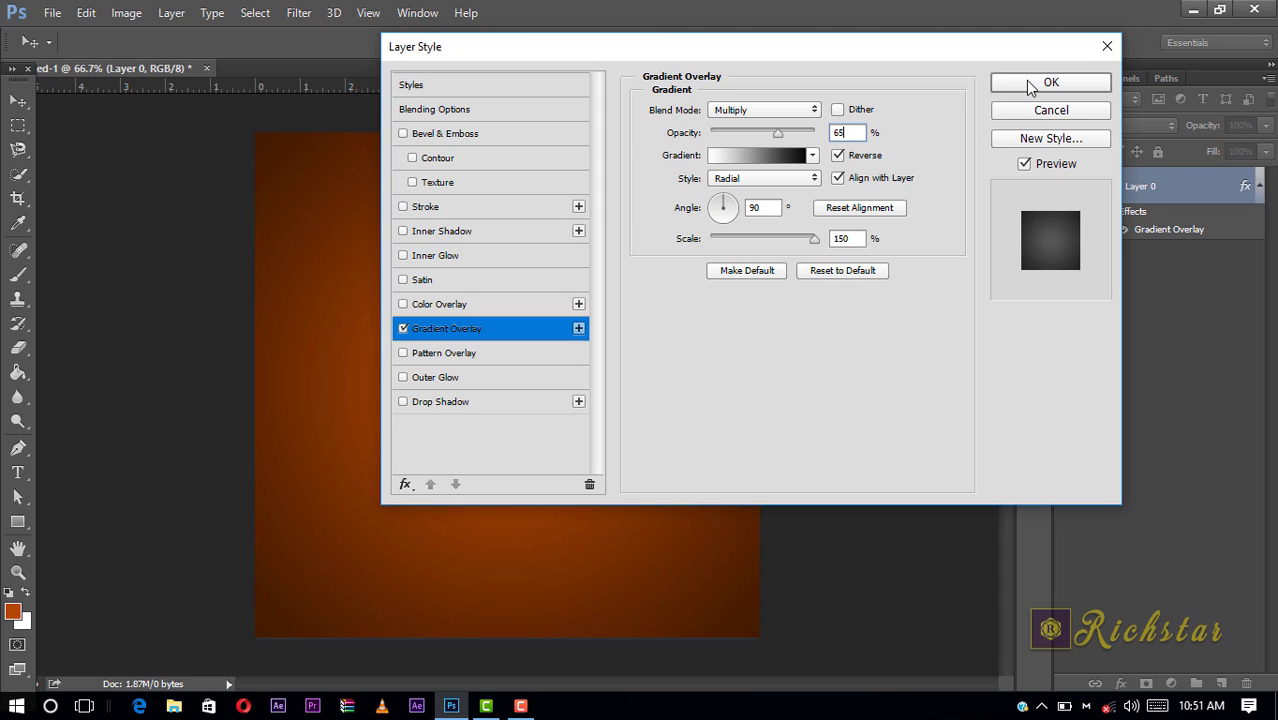
left_click(1025, 80)
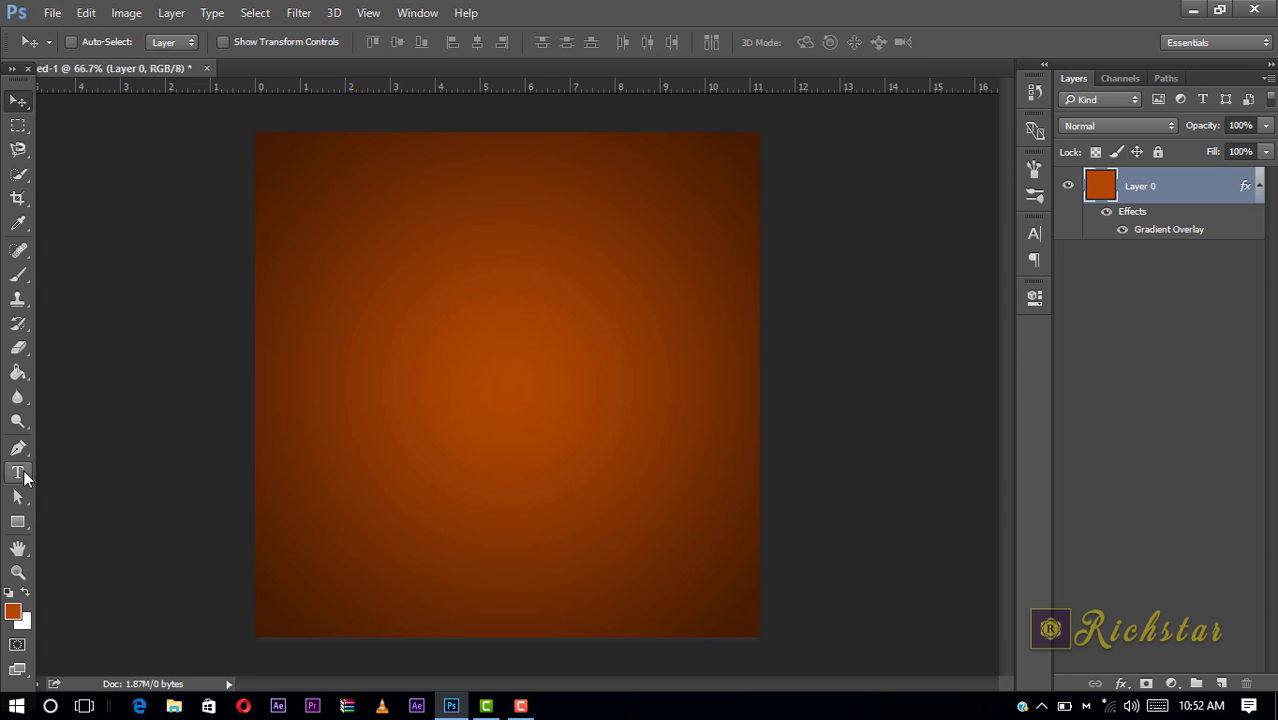
- Draw a 942 × 326 px orange rectangle band across the middle of the canvas
left_click(18, 522)
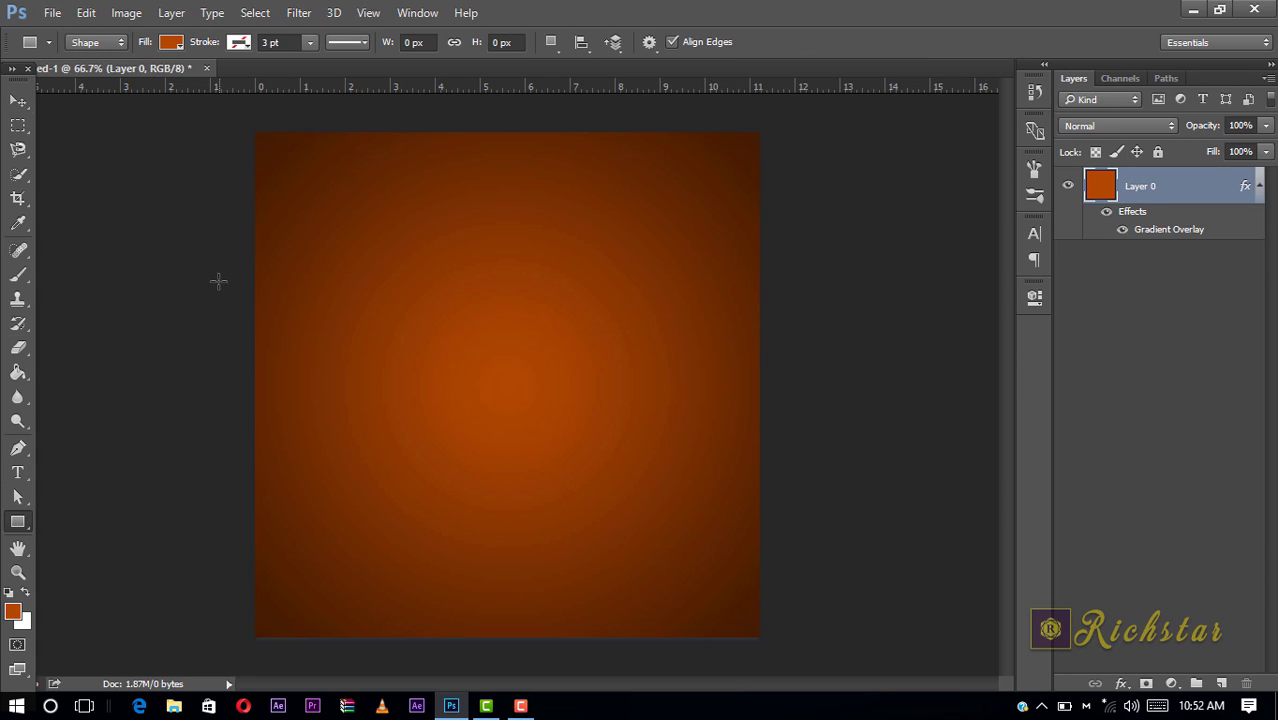
mouse_move(212, 277)
left_mouse_down()
mouse_move(585, 484)
mouse_move(840, 479)
left_mouse_up()
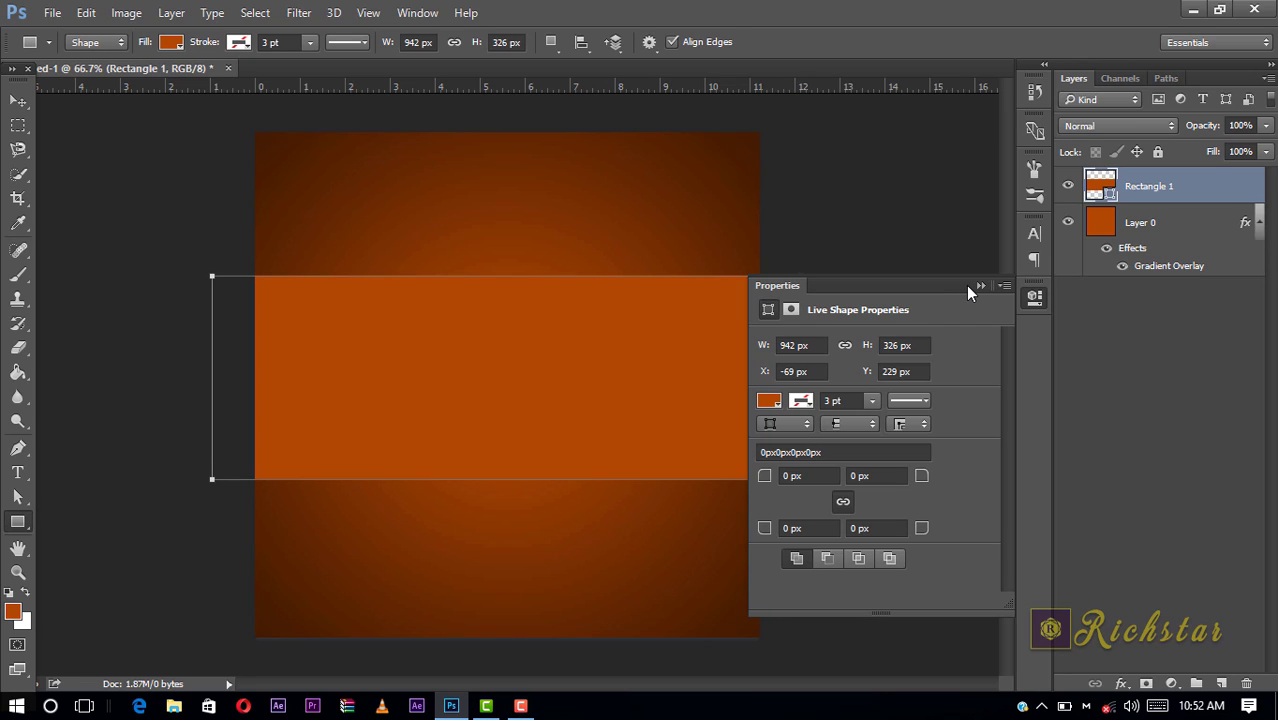
left_click(980, 288)
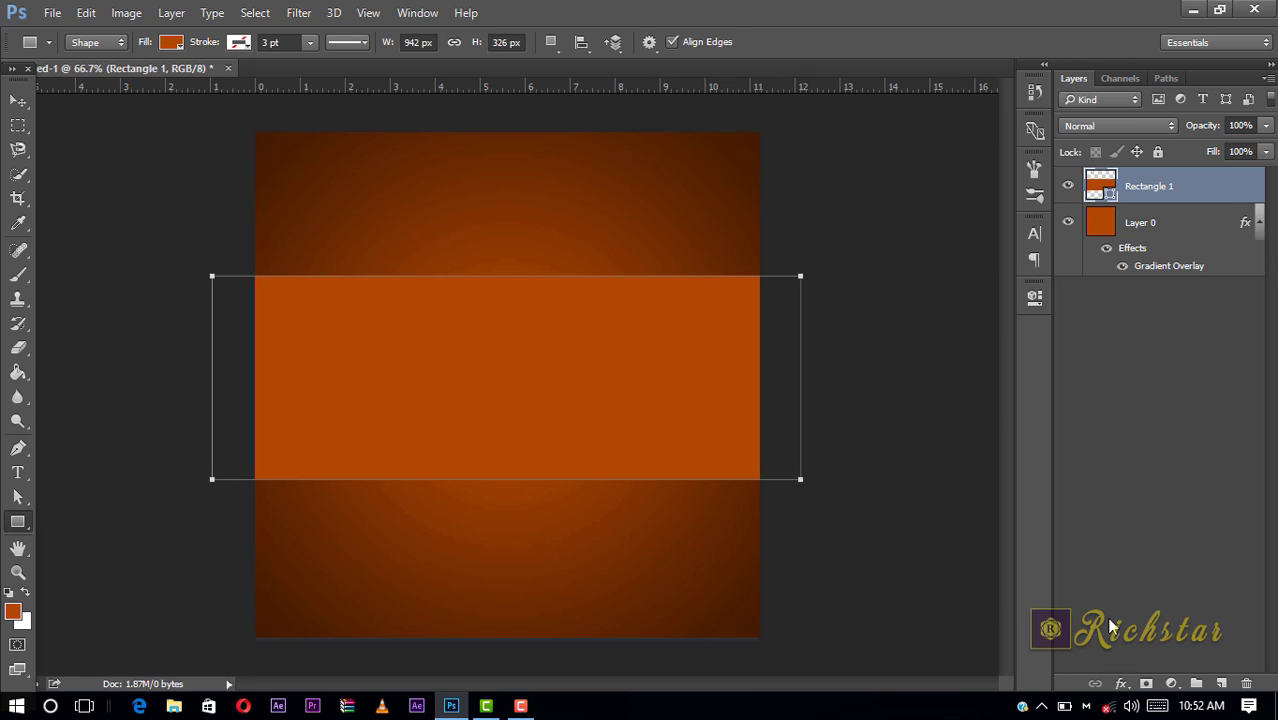
left_click(1120, 688)
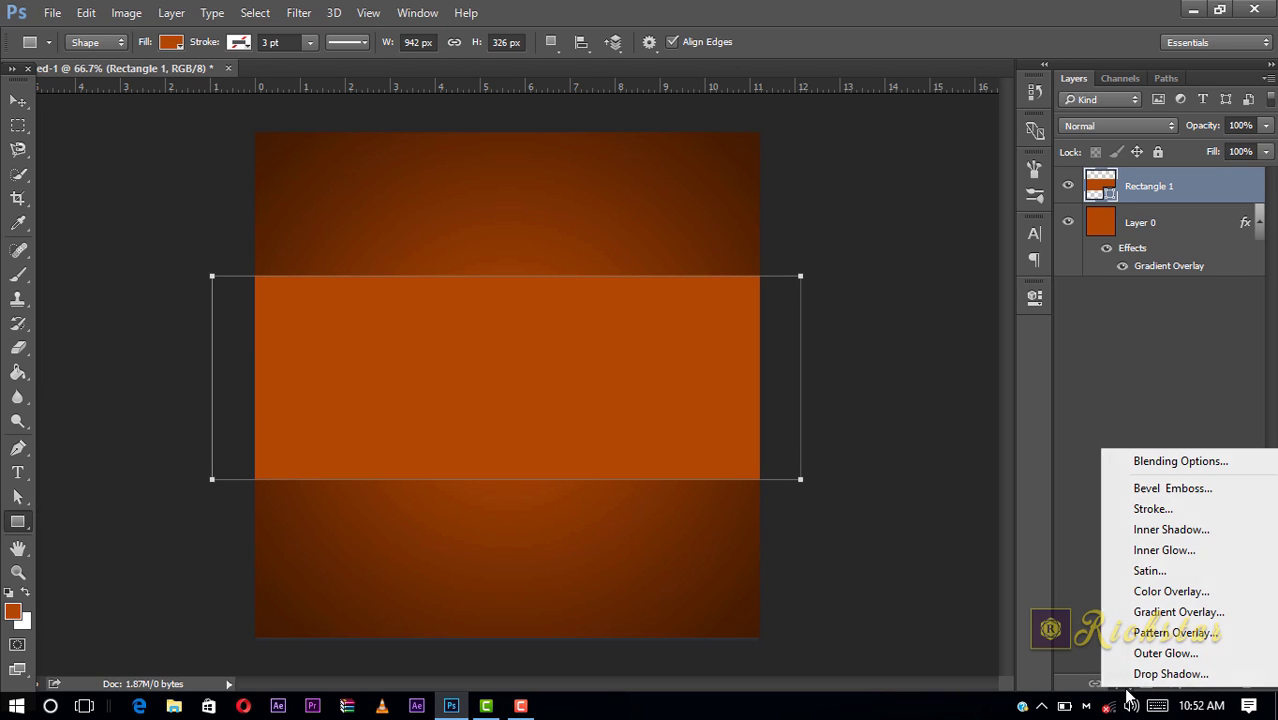
- Add a linear-style Gradient Overlay to Rectangle 1
left_click(1176, 612)
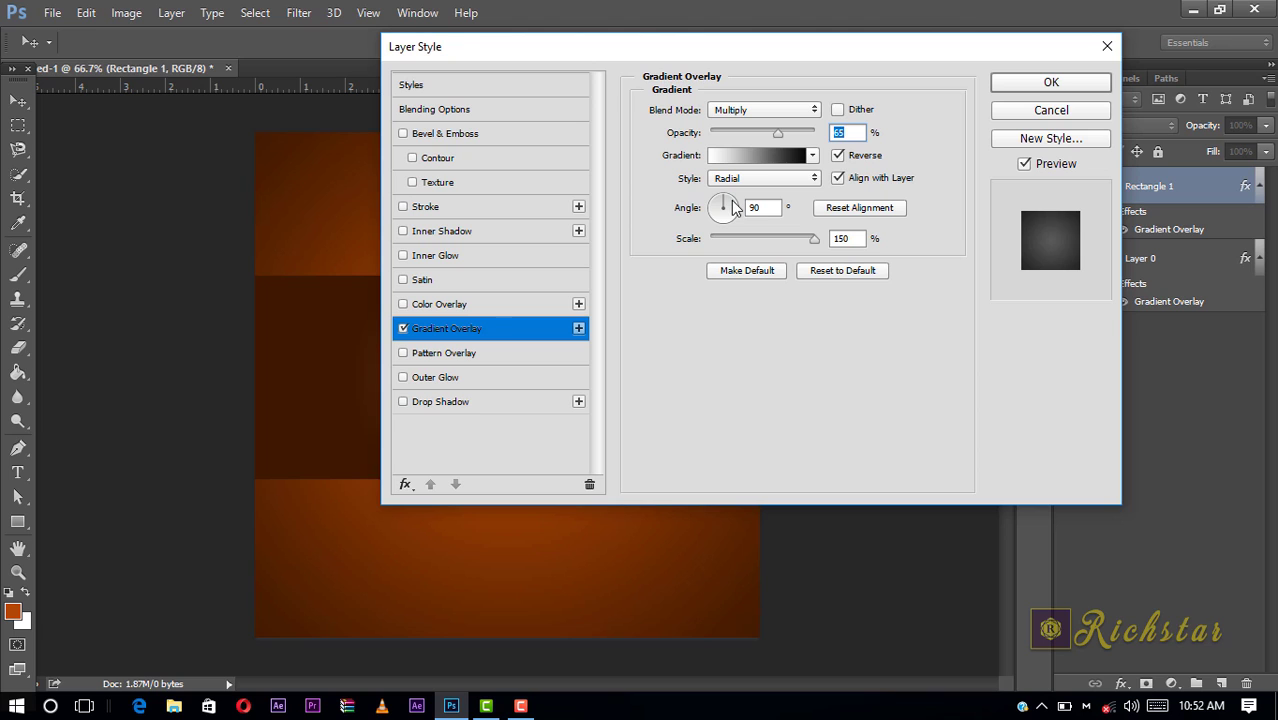
mouse_move(600, 55)
left_mouse_down()
mouse_move(636, 69)
mouse_move(892, 47)
left_mouse_up()
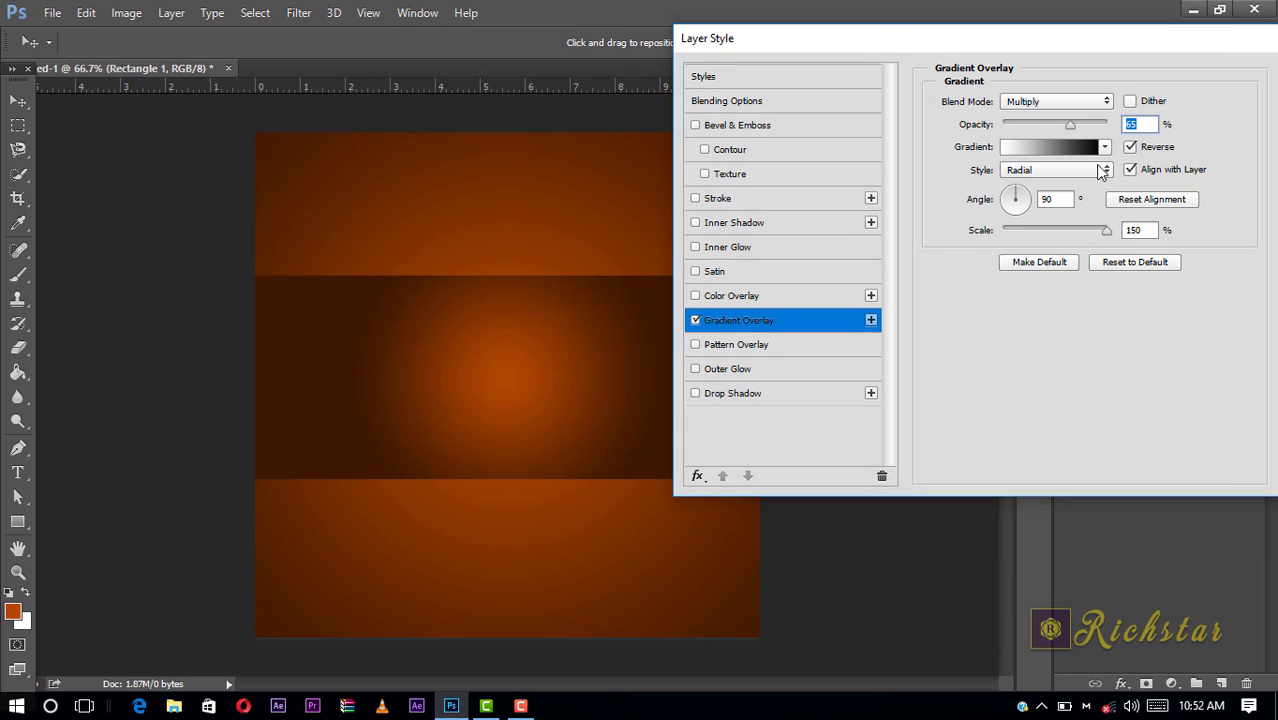
left_click(1084, 170)
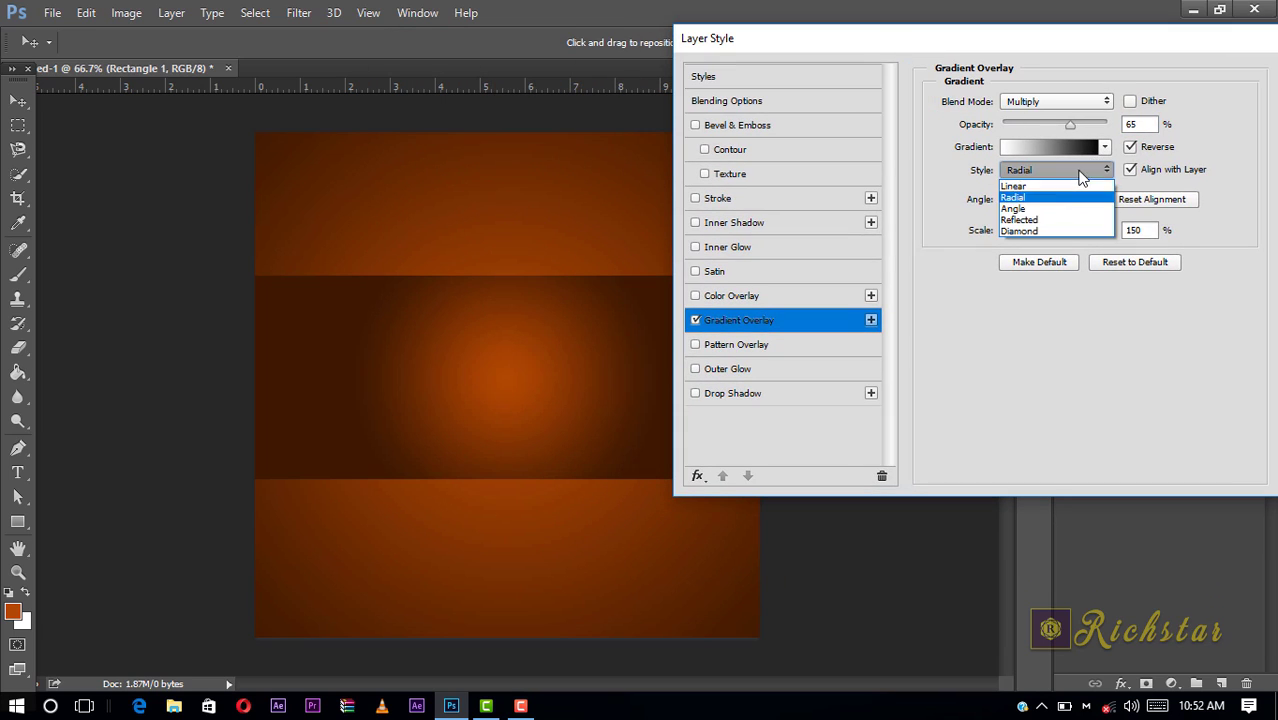
left_click(1047, 219)
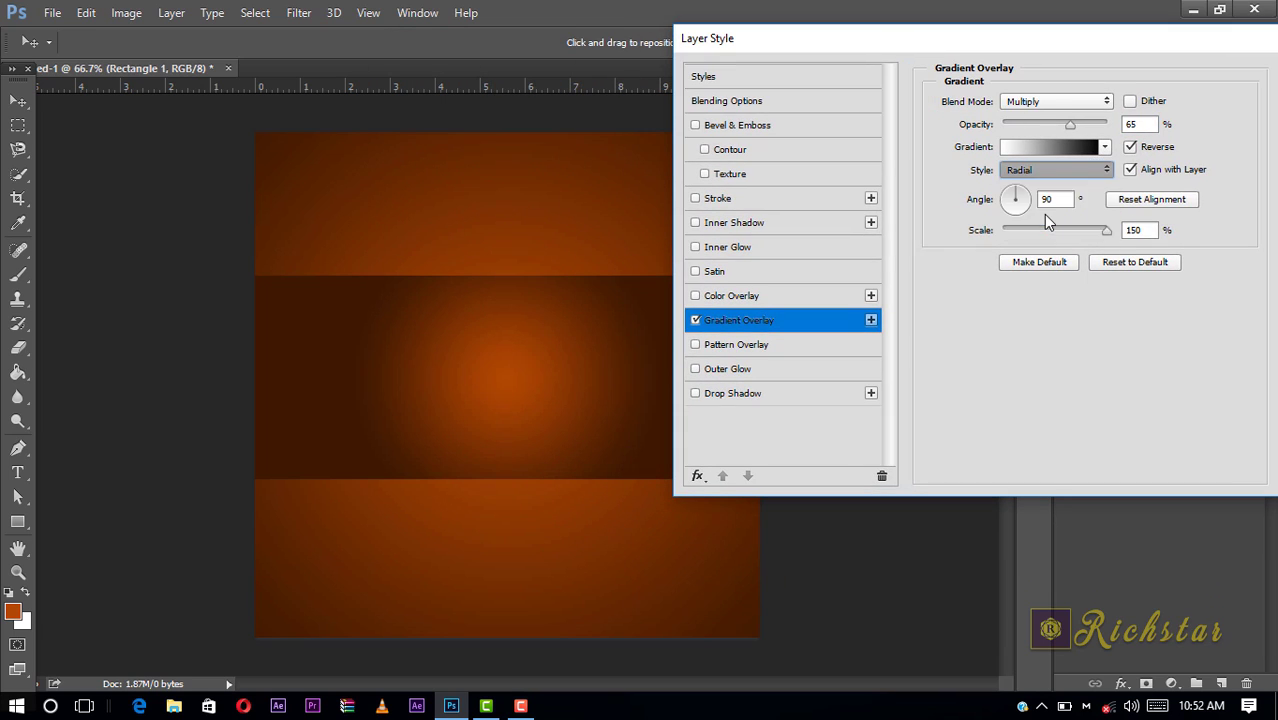
left_click(1050, 148)
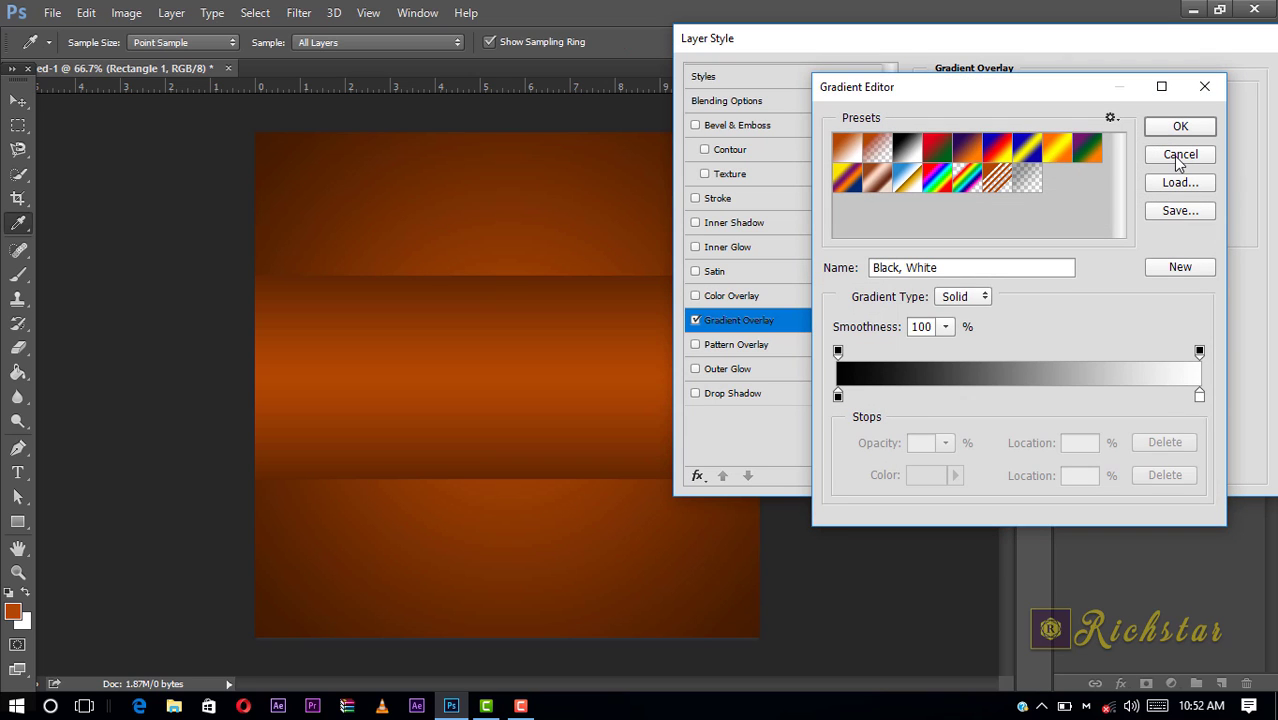
left_click(1180, 155)
left_click(1050, 170)
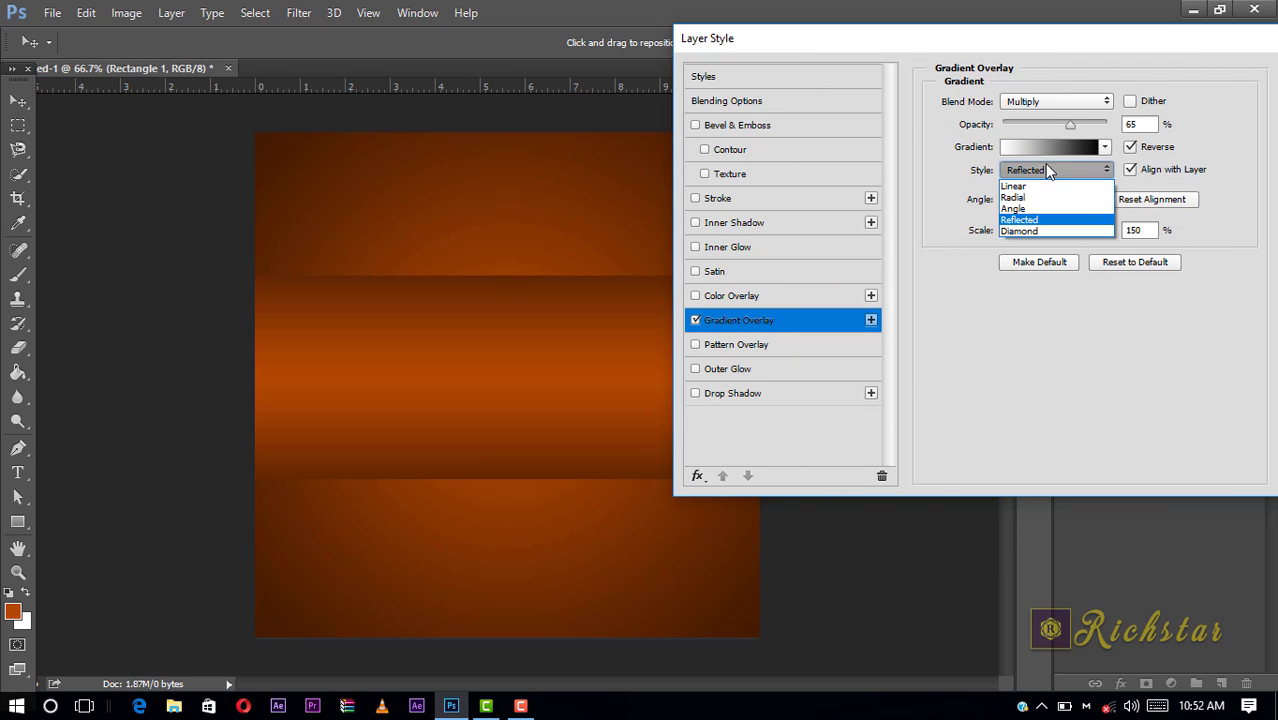
left_click(1006, 183)
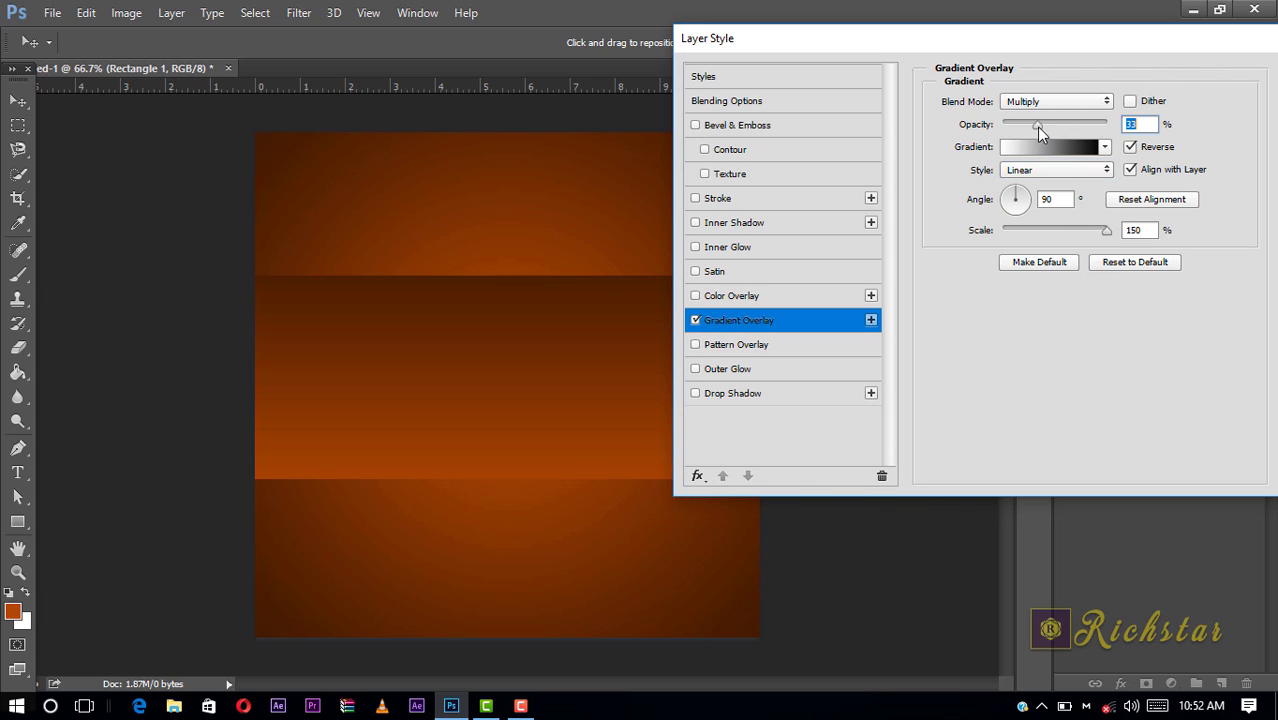
- Set the band's overlay to 49% opacity, 0° angle and reversed, then apply it
left_click_drag(1036, 125, 1052, 125)
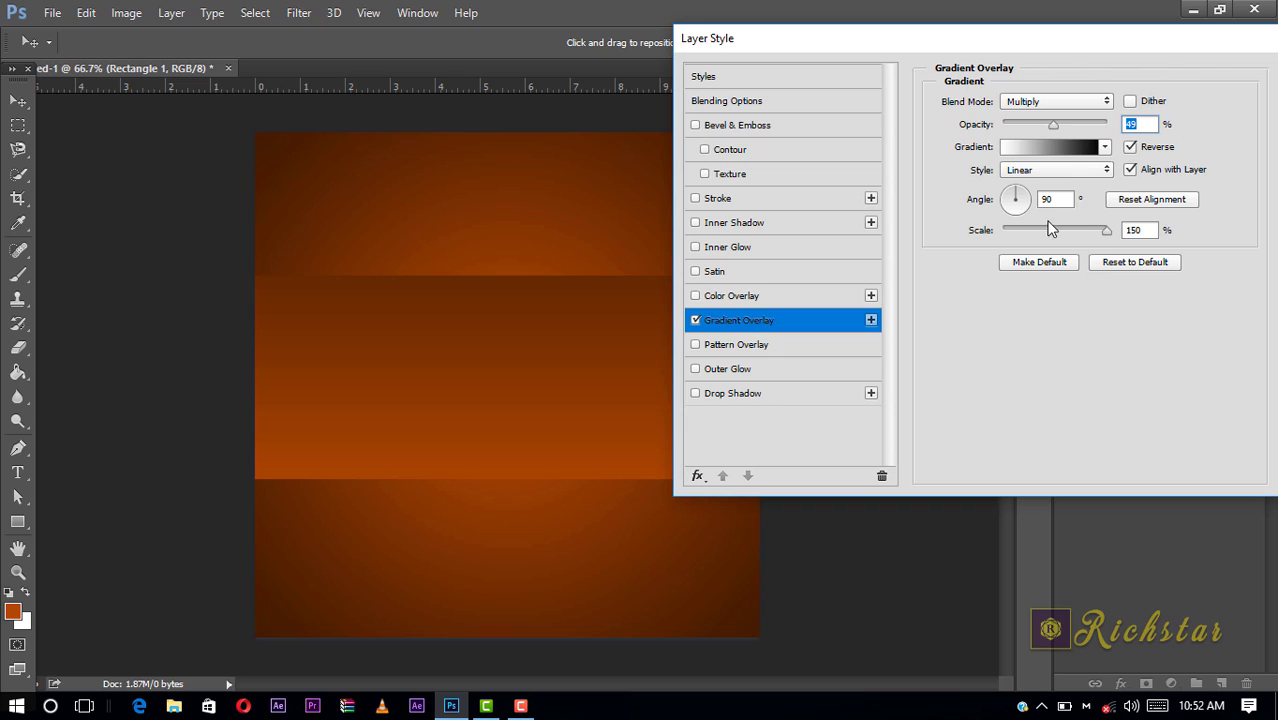
left_click(1130, 147)
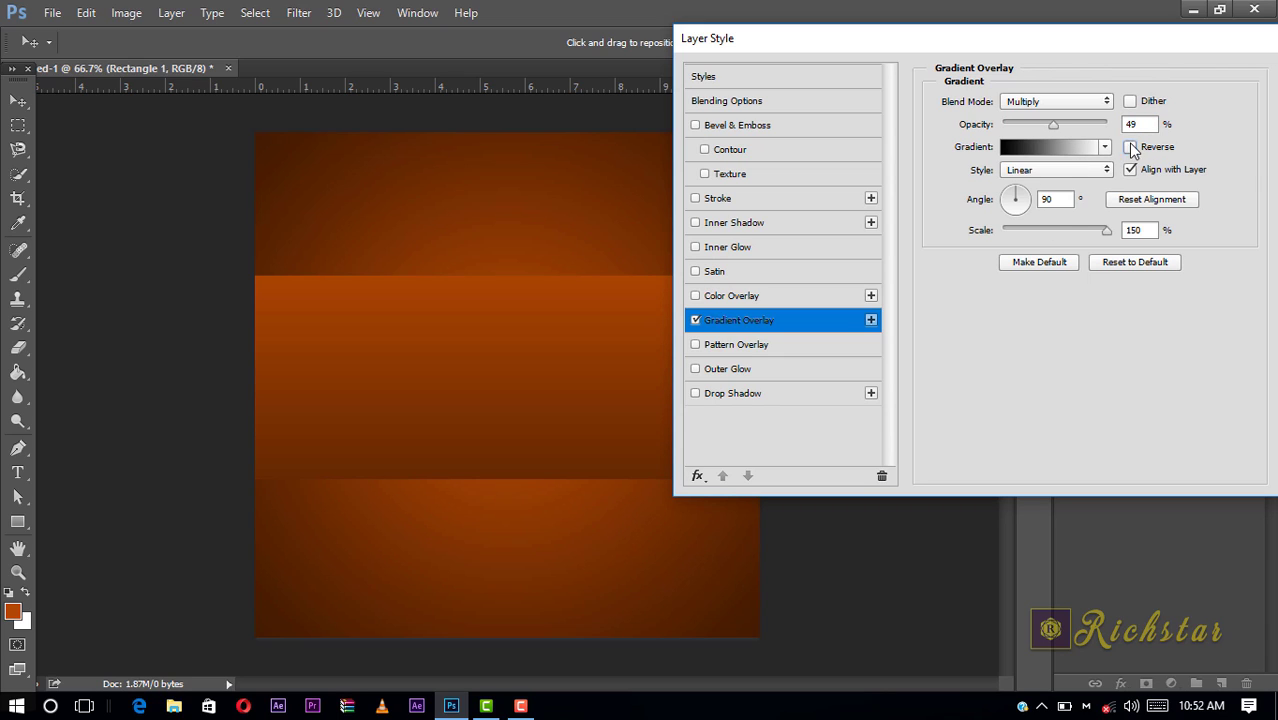
double_click(1058, 199)
type("0")
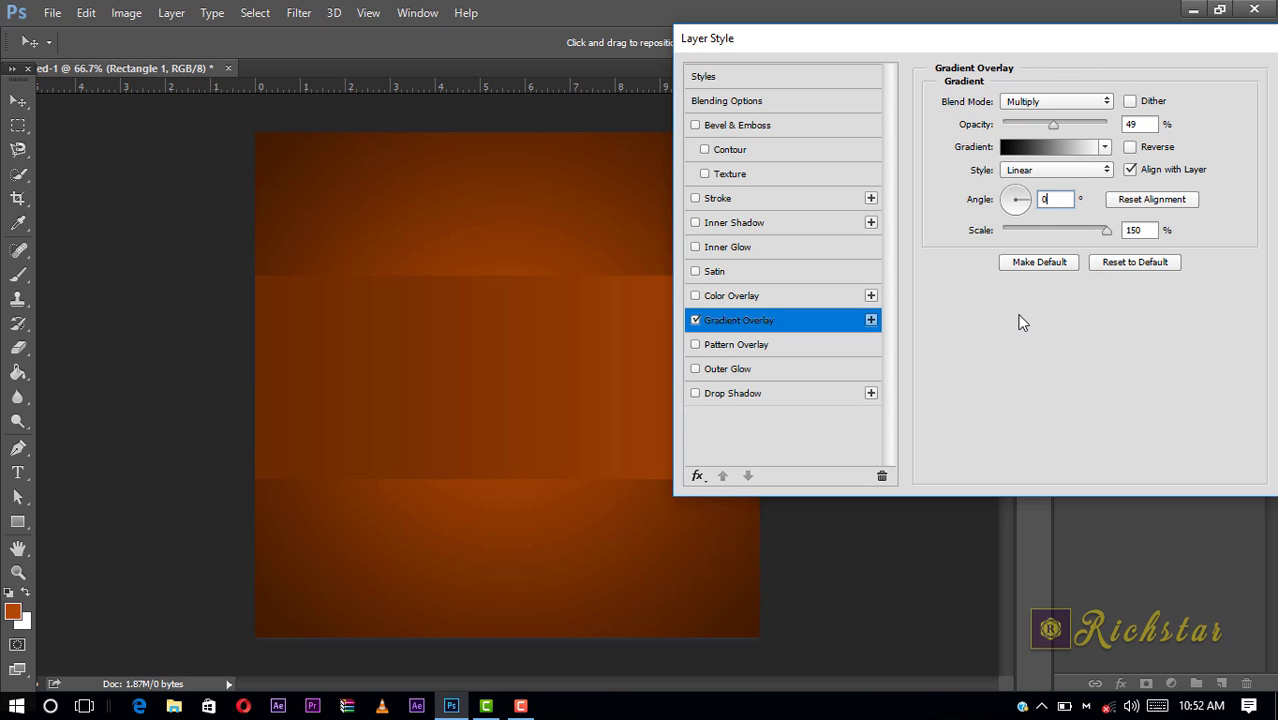
mouse_move(1025, 52)
left_mouse_down()
mouse_move(707, 10)
mouse_move(785, 68)
left_mouse_up()
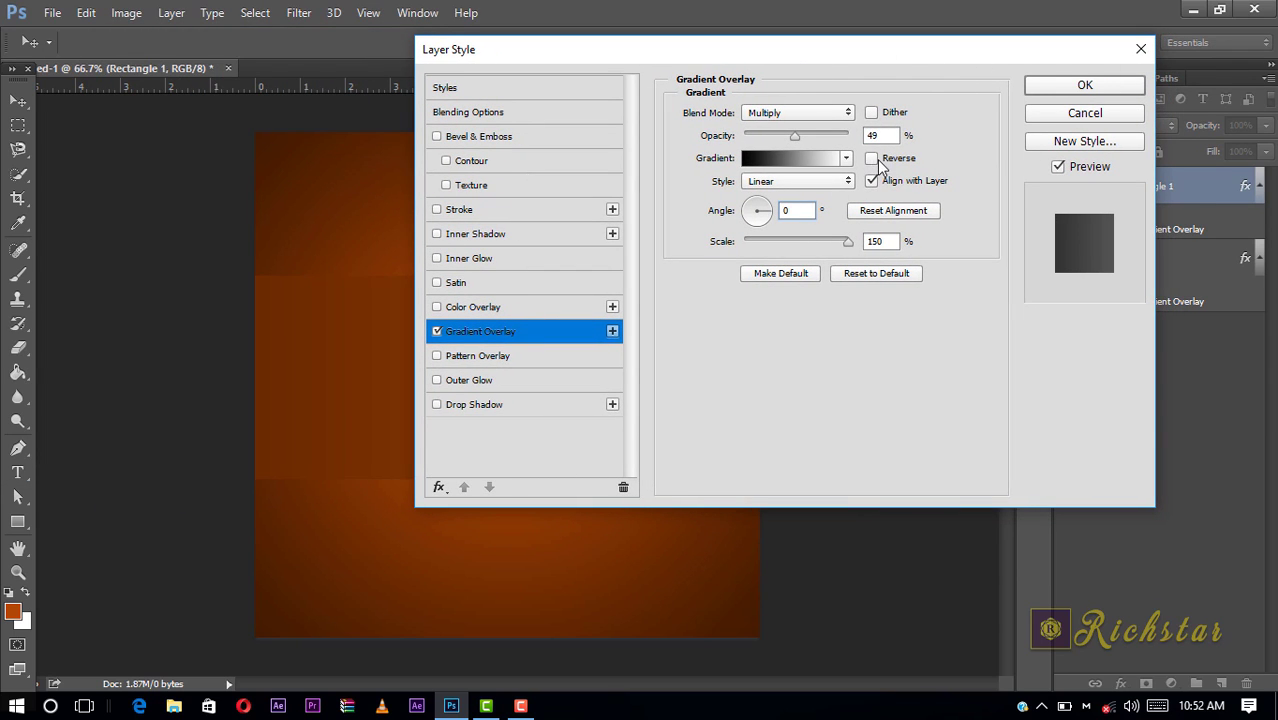
left_click(872, 159)
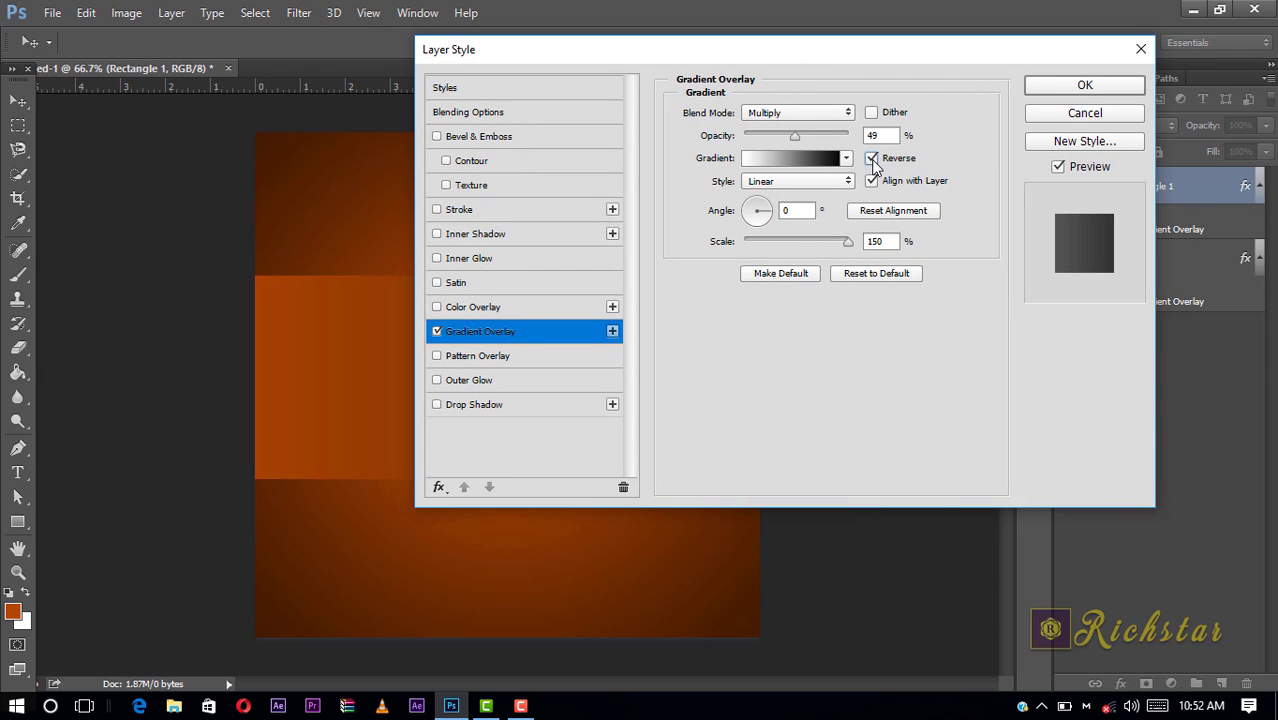
left_click(1069, 88)
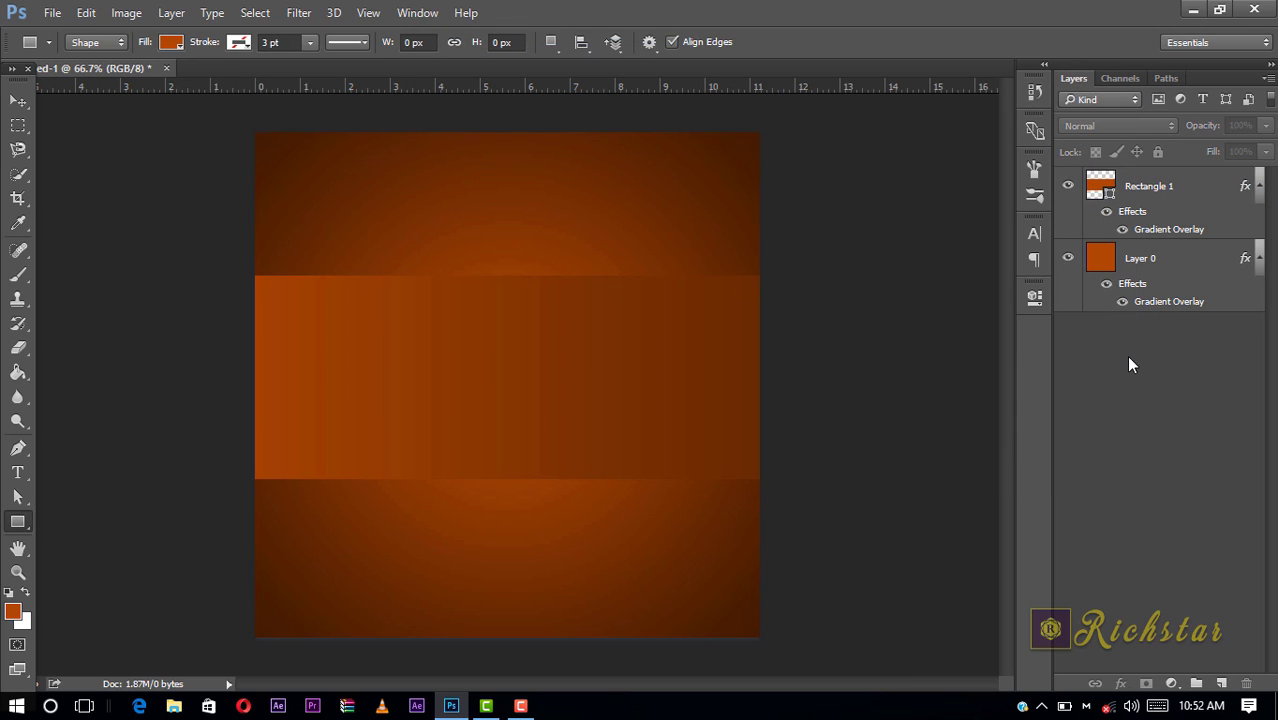
- Add a drop shadow to Rectangle 1 with 0 px distance and 20 px size
left_click(1157, 206)
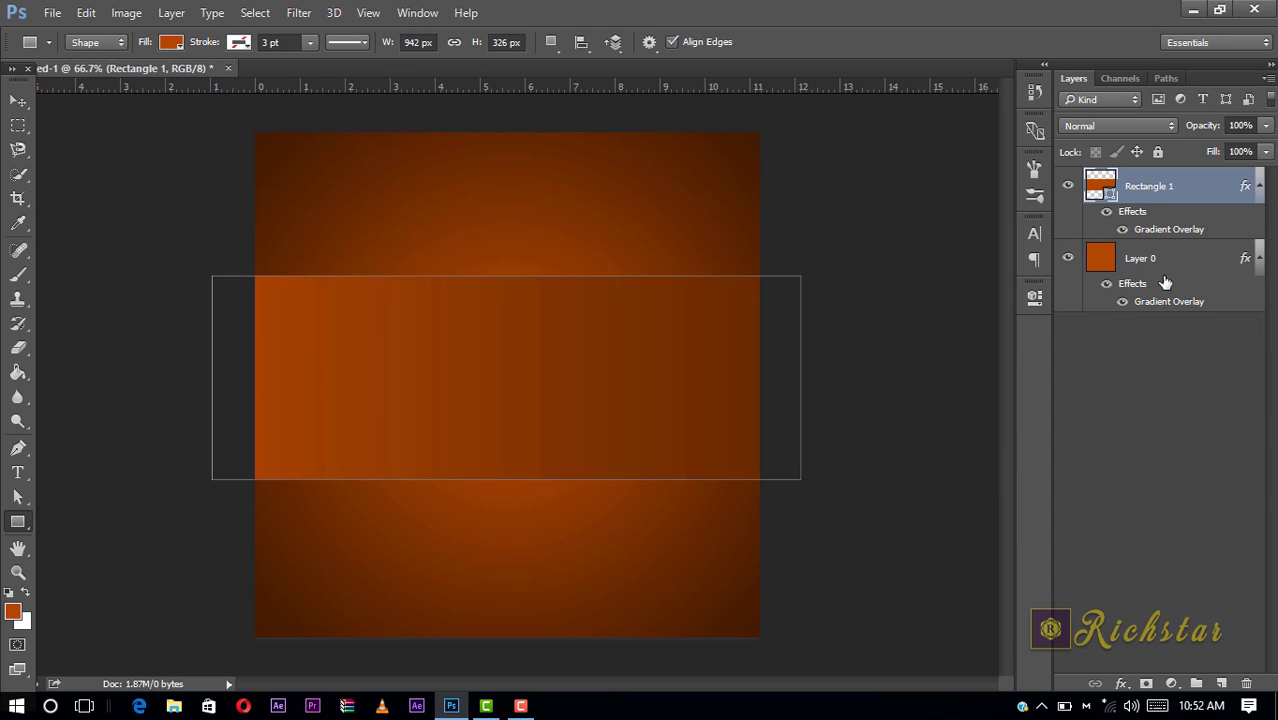
double_click(1155, 231)
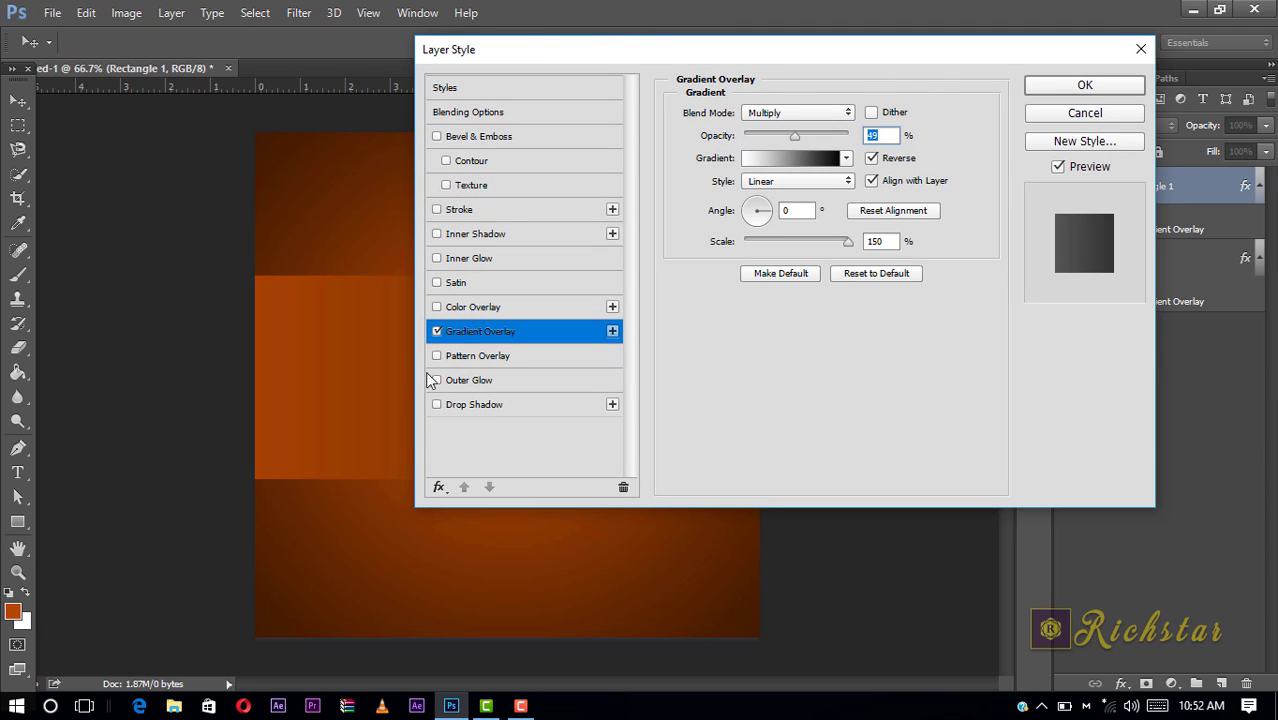
left_click(462, 408)
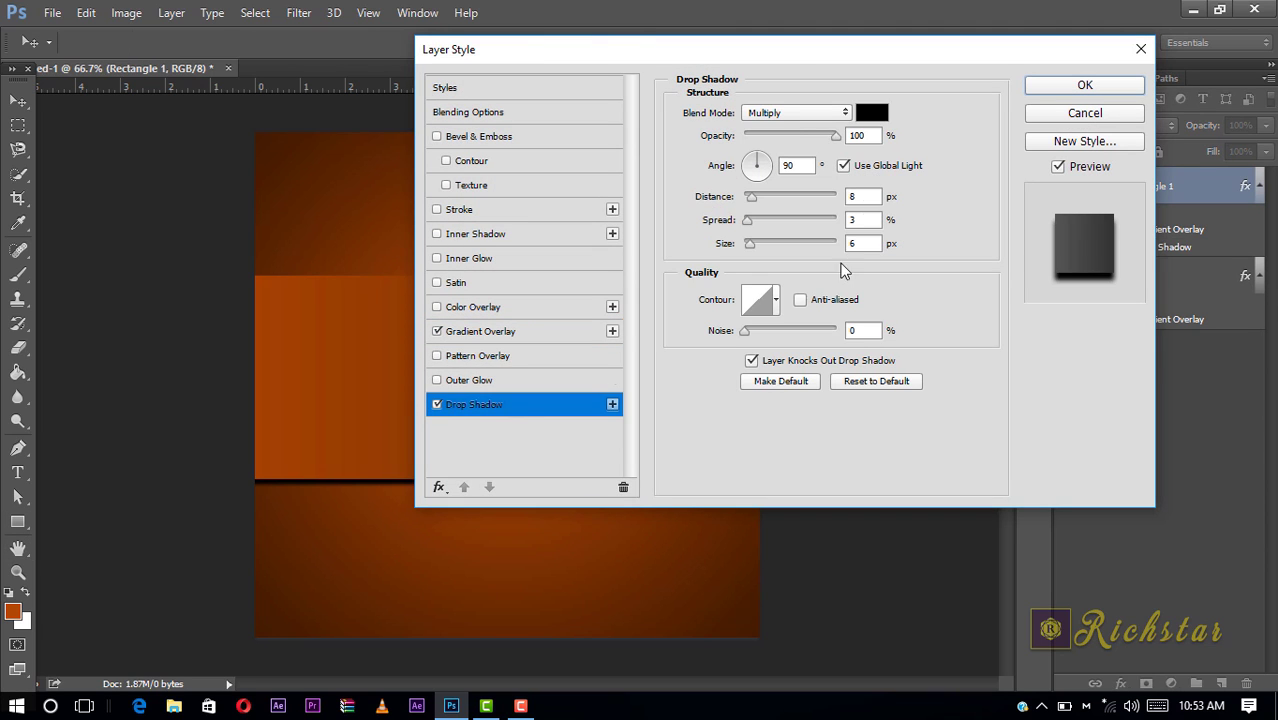
left_click_drag(866, 204, 844, 199)
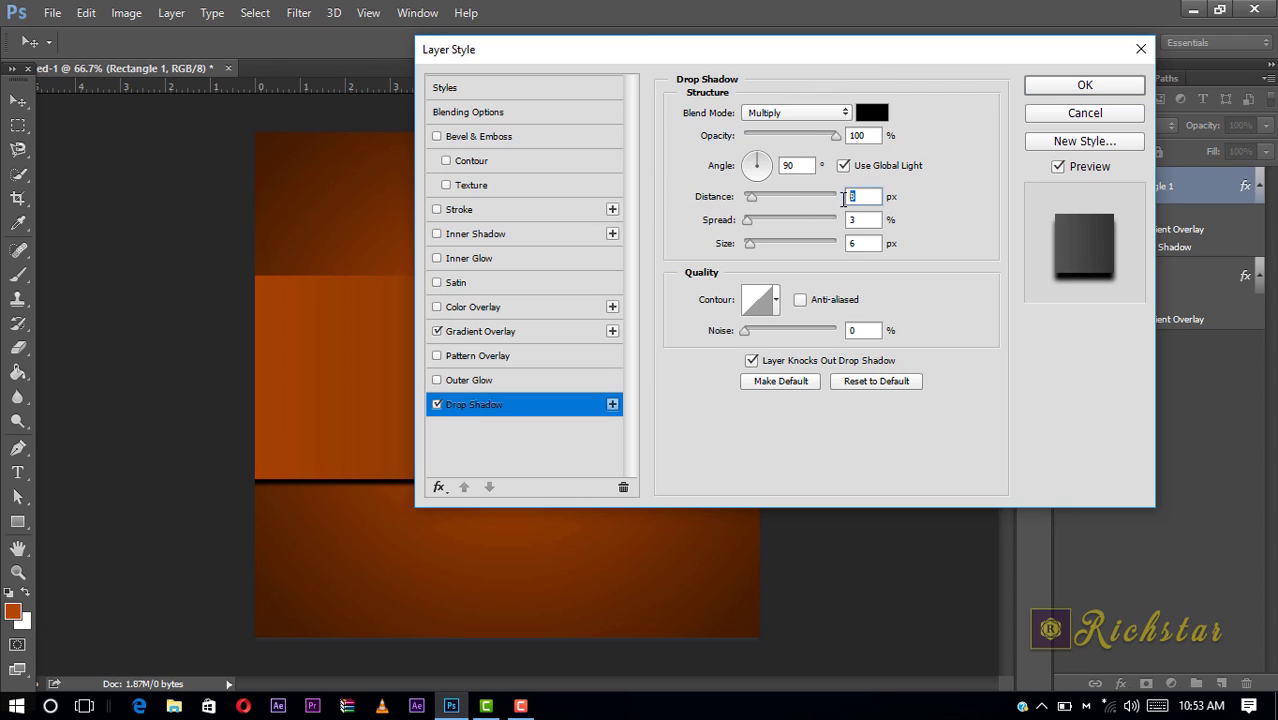
type("0")
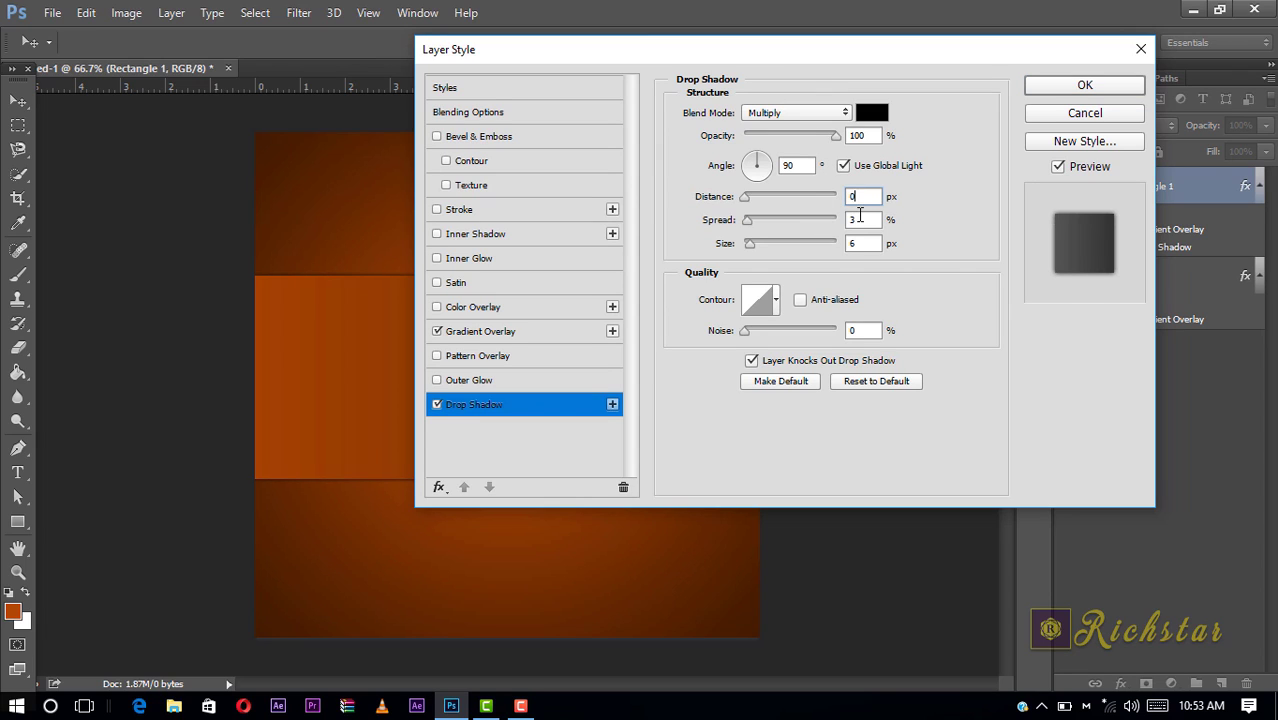
left_click(860, 219)
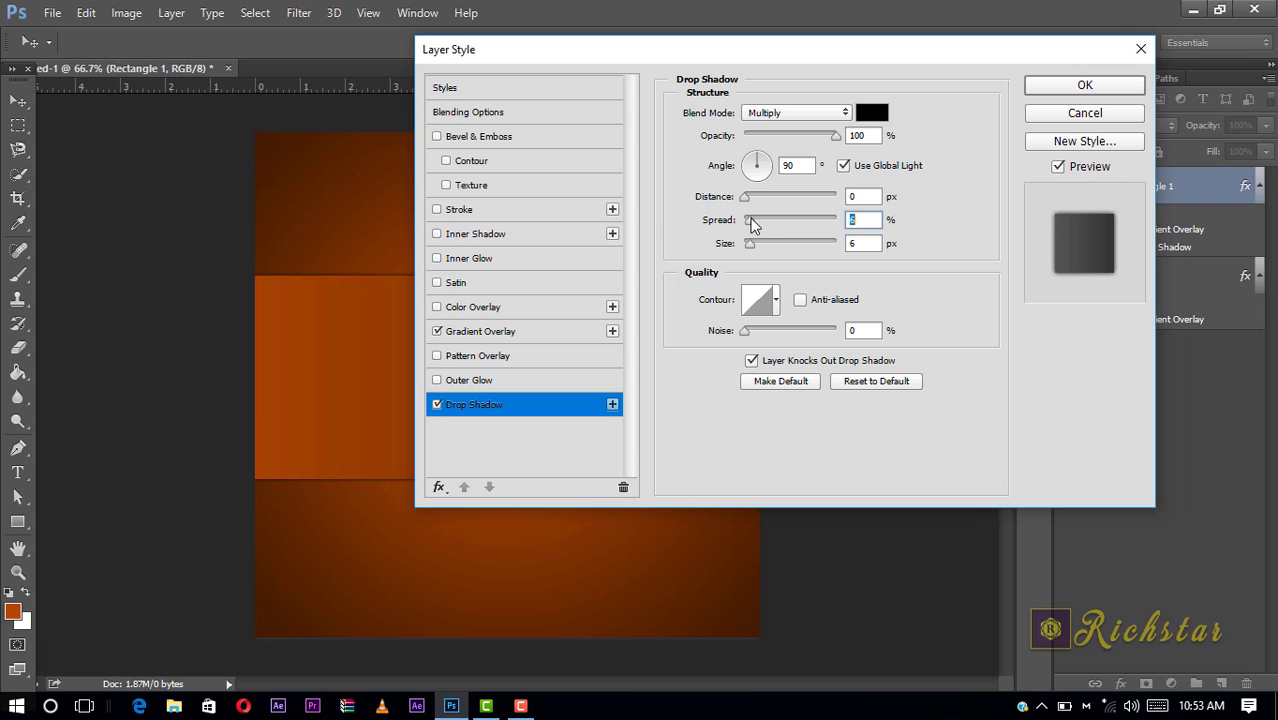
left_click_drag(752, 224, 759, 245)
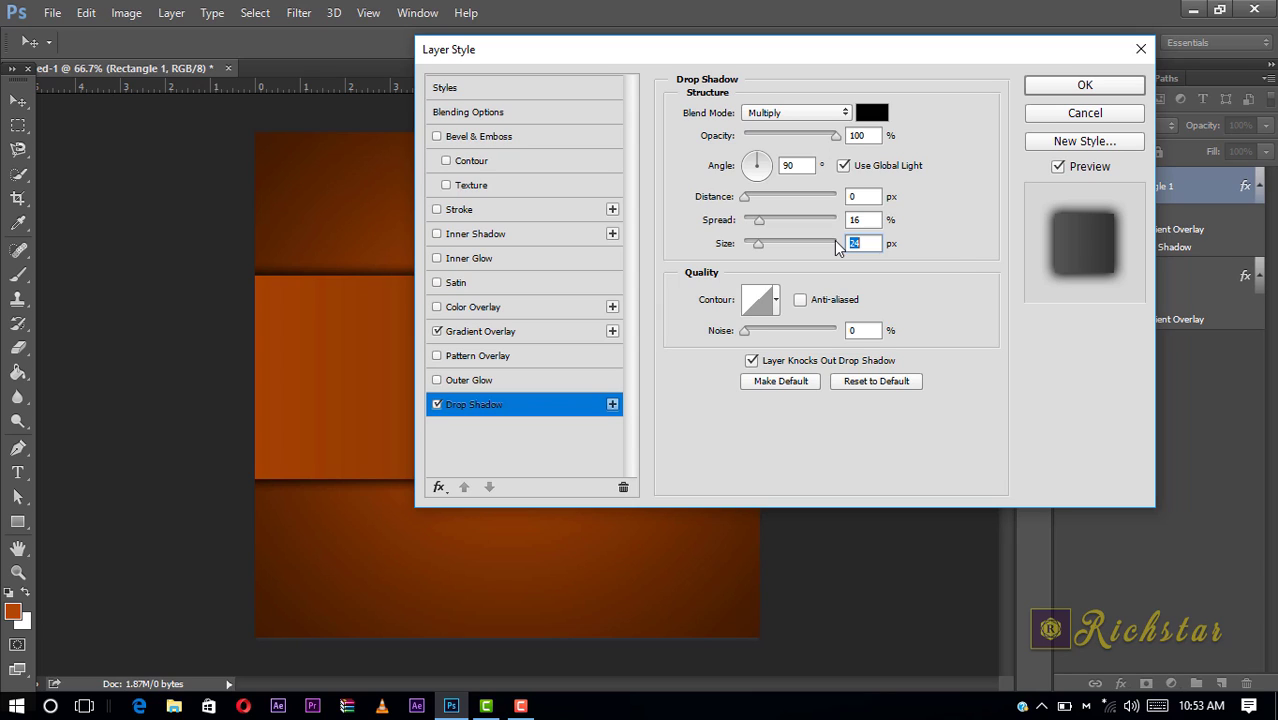
type("20")
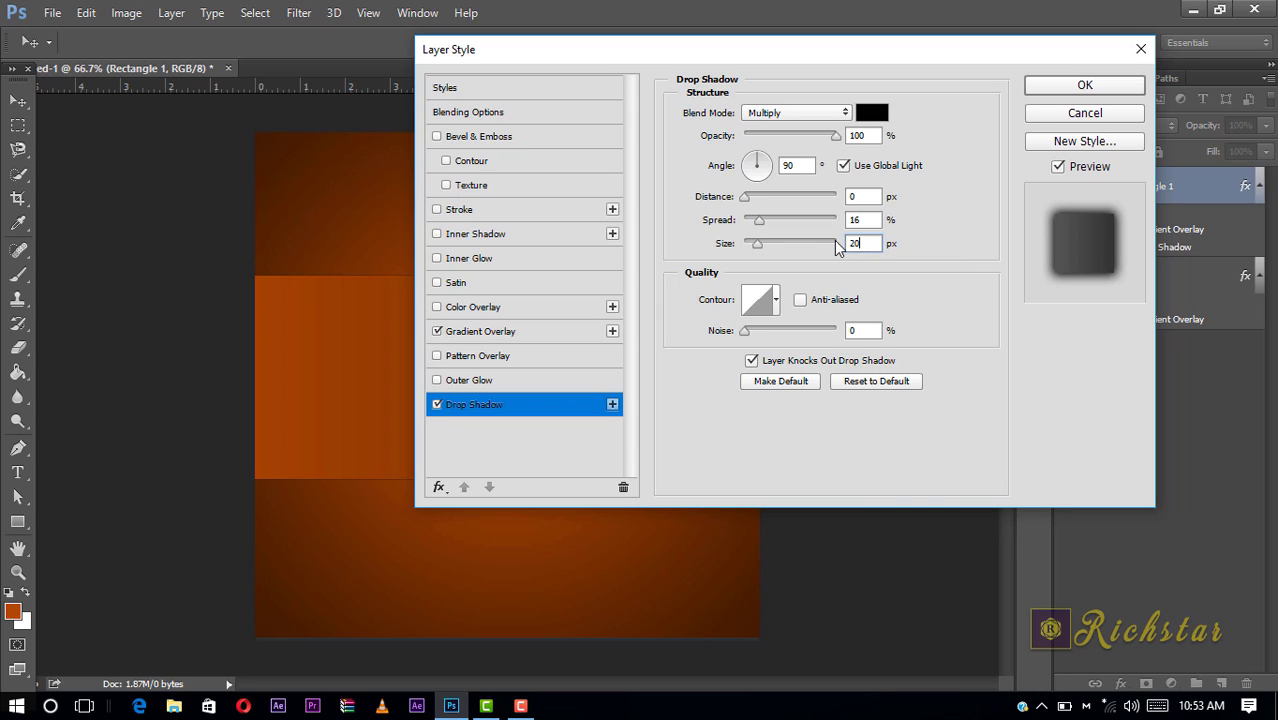
- Set the shadow spread to 25% and opacity to 35%, and apply it
left_click_drag(868, 220, 841, 220)
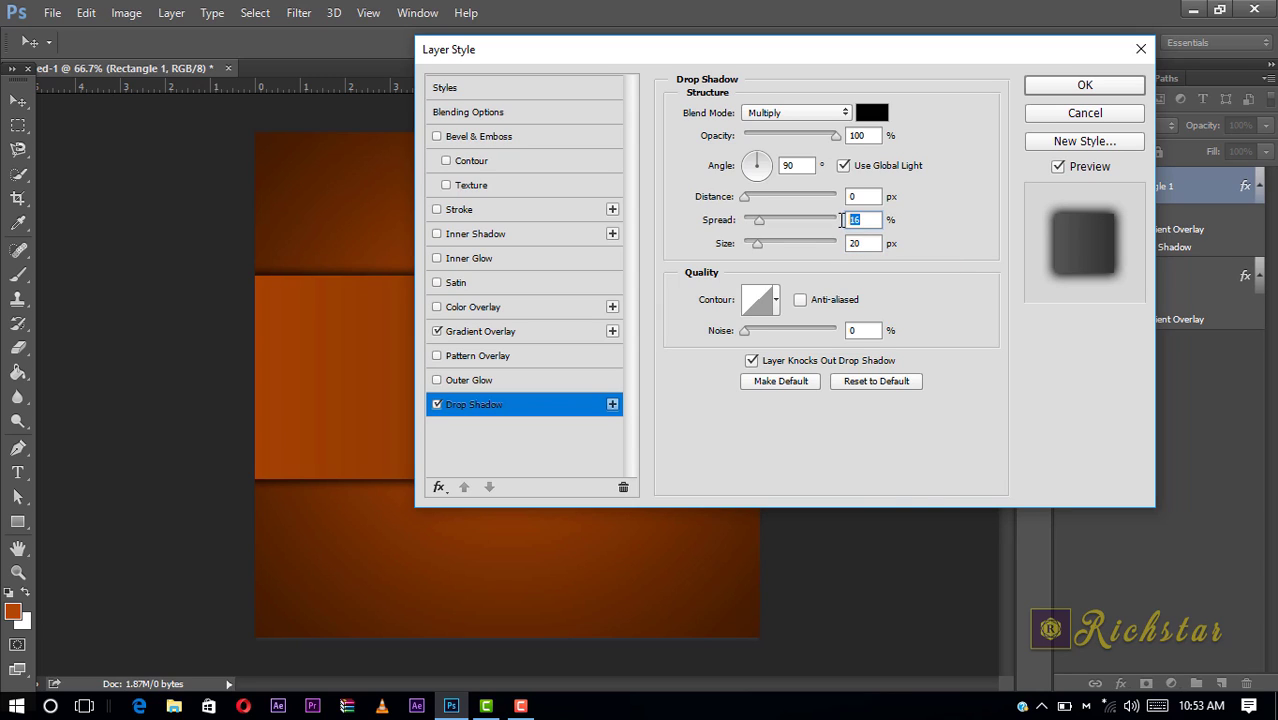
type("25")
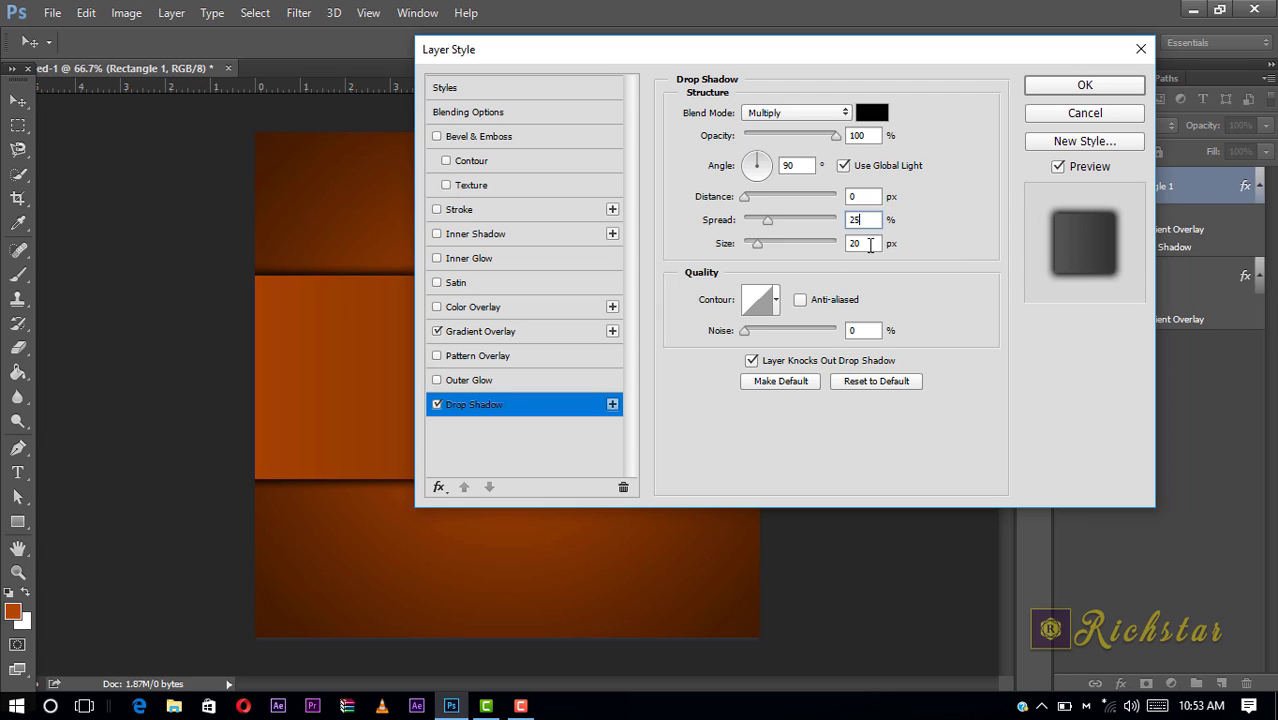
left_click_drag(835, 135, 781, 138)
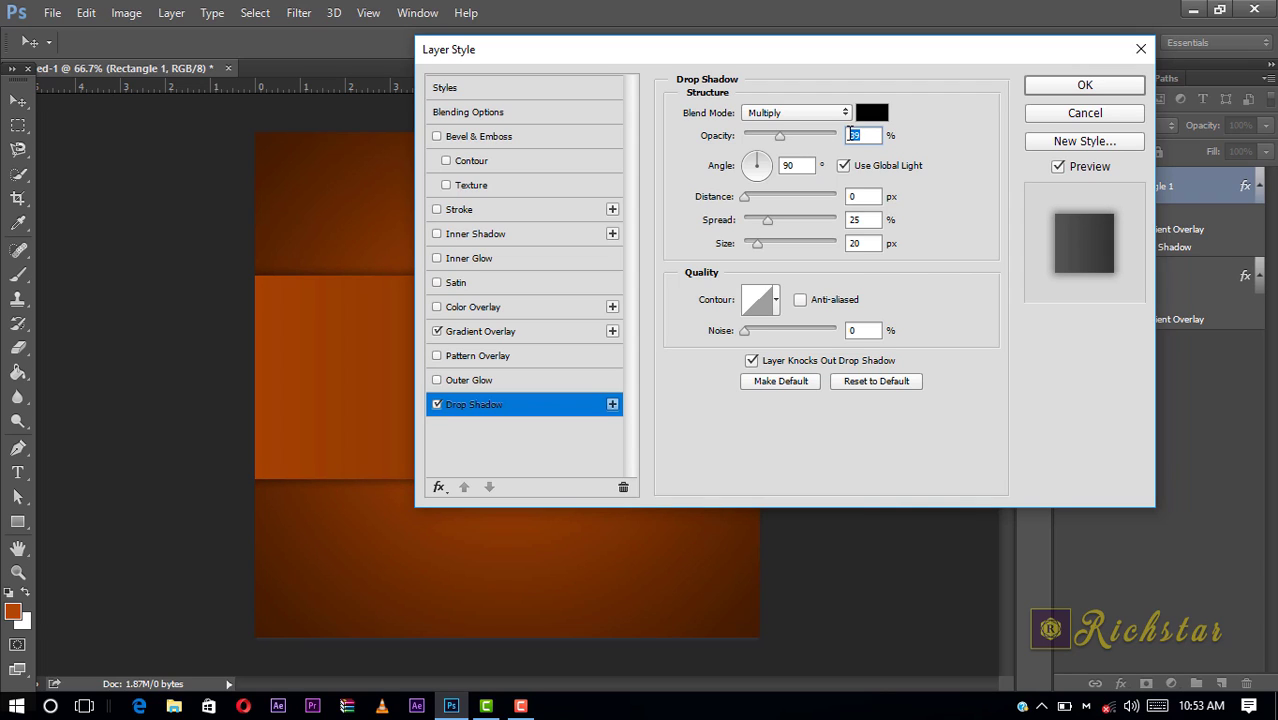
type("30")
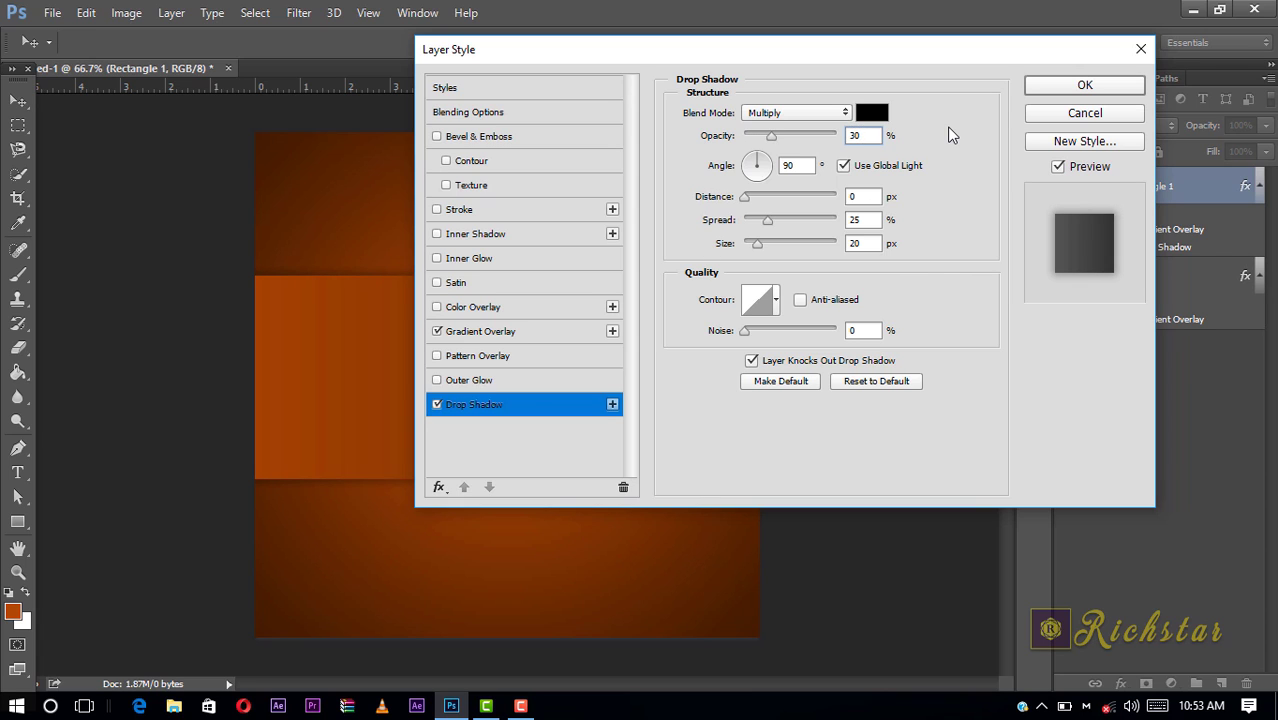
key("BackSpace")
type("5")
left_click(1048, 88)
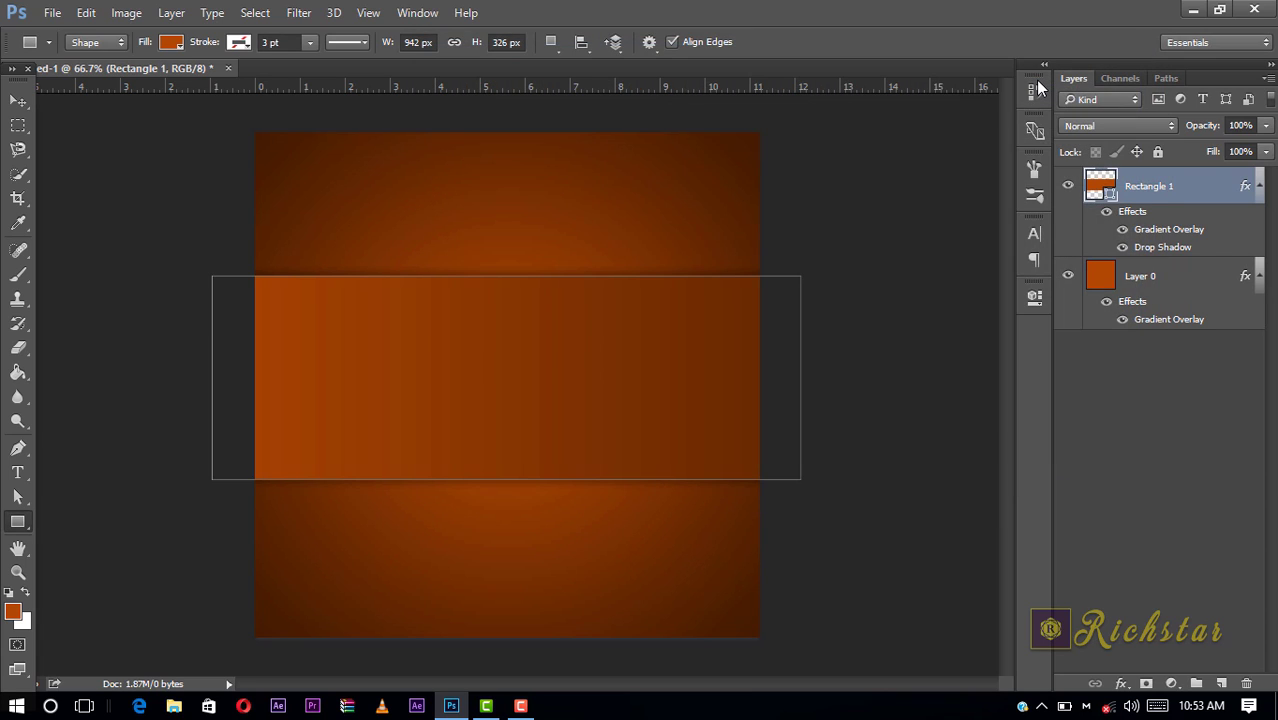
left_click(18, 100)
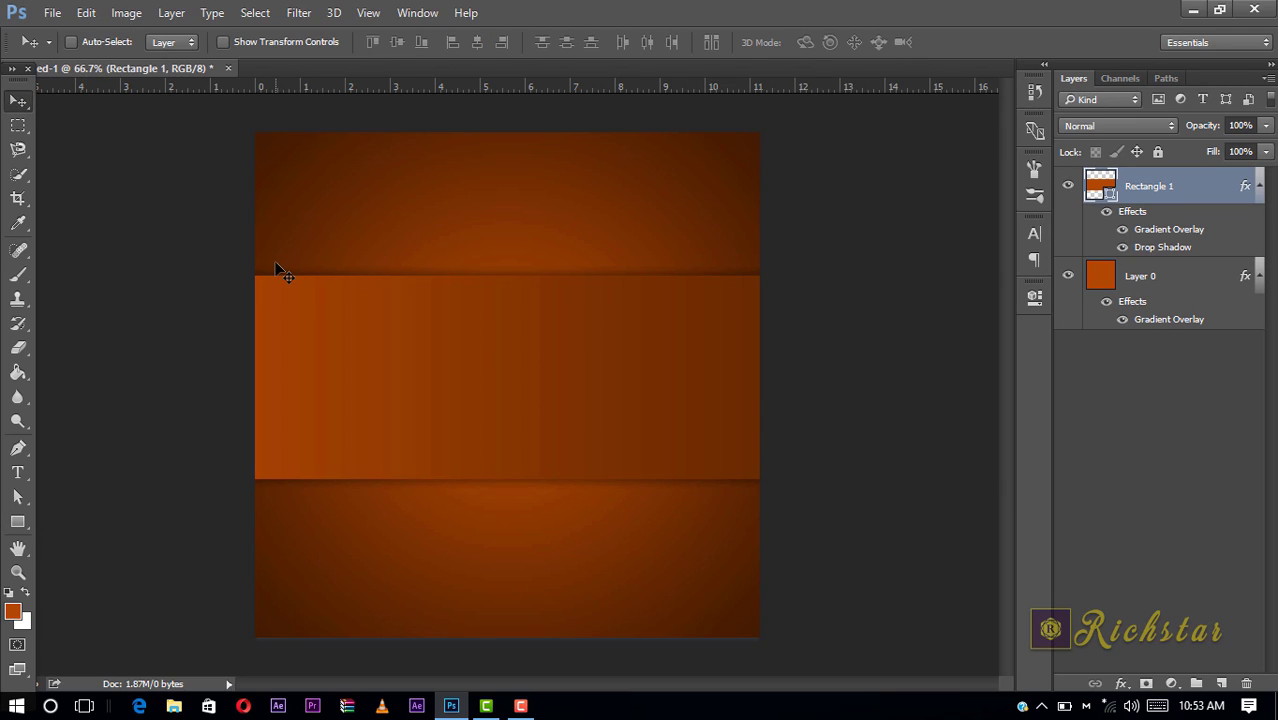
- Place Untitled-1-01 from Pictures > Camera Roll as a linked file
left_click(52, 12)
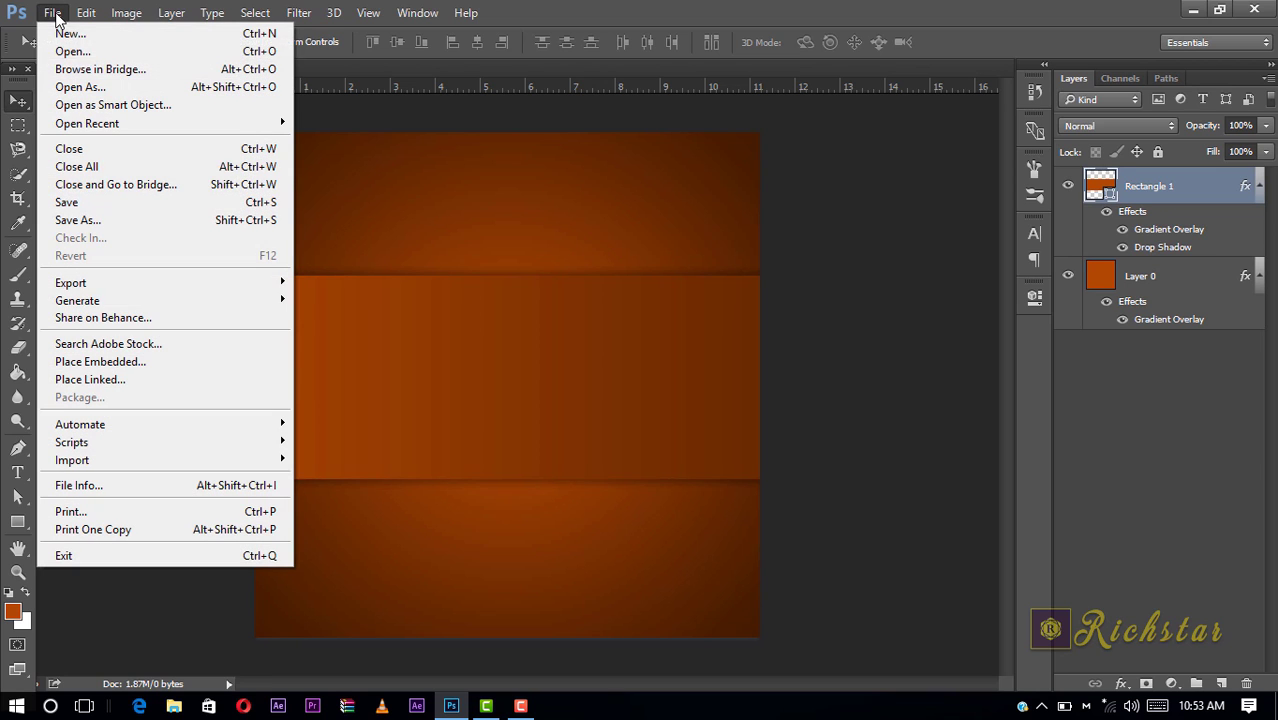
left_click(157, 379)
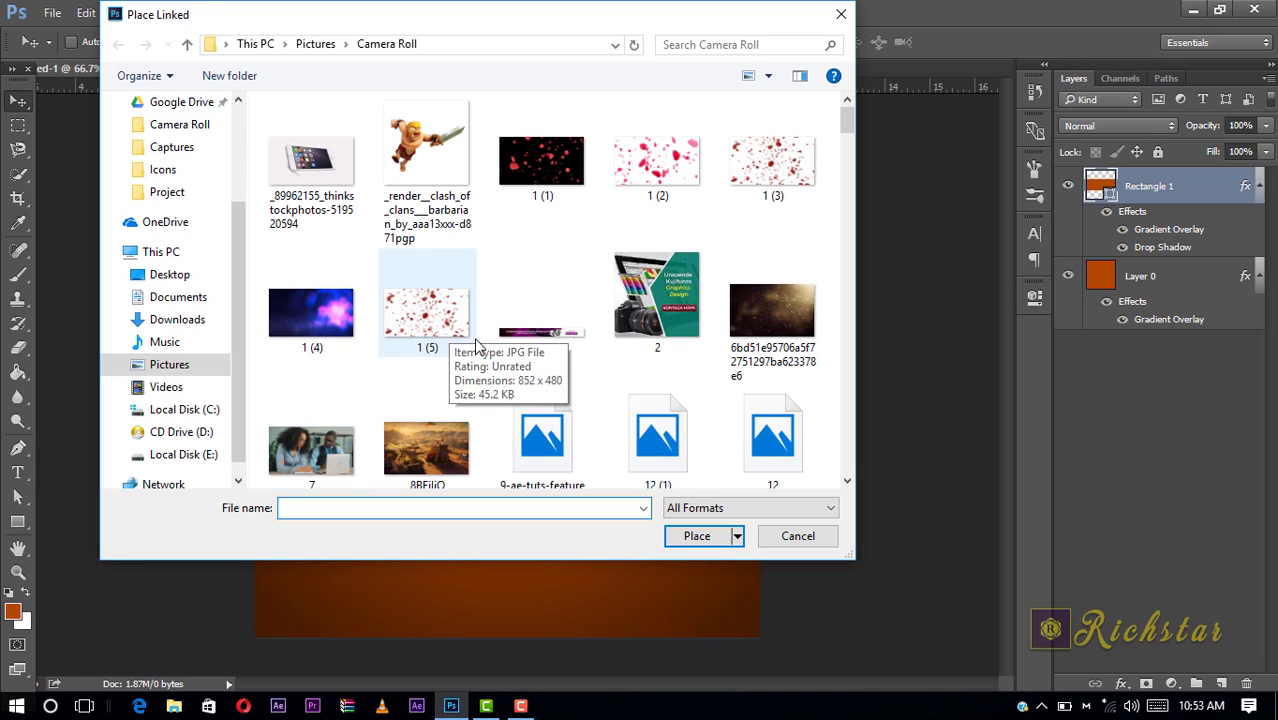
scroll(589, 257, "down", 2)
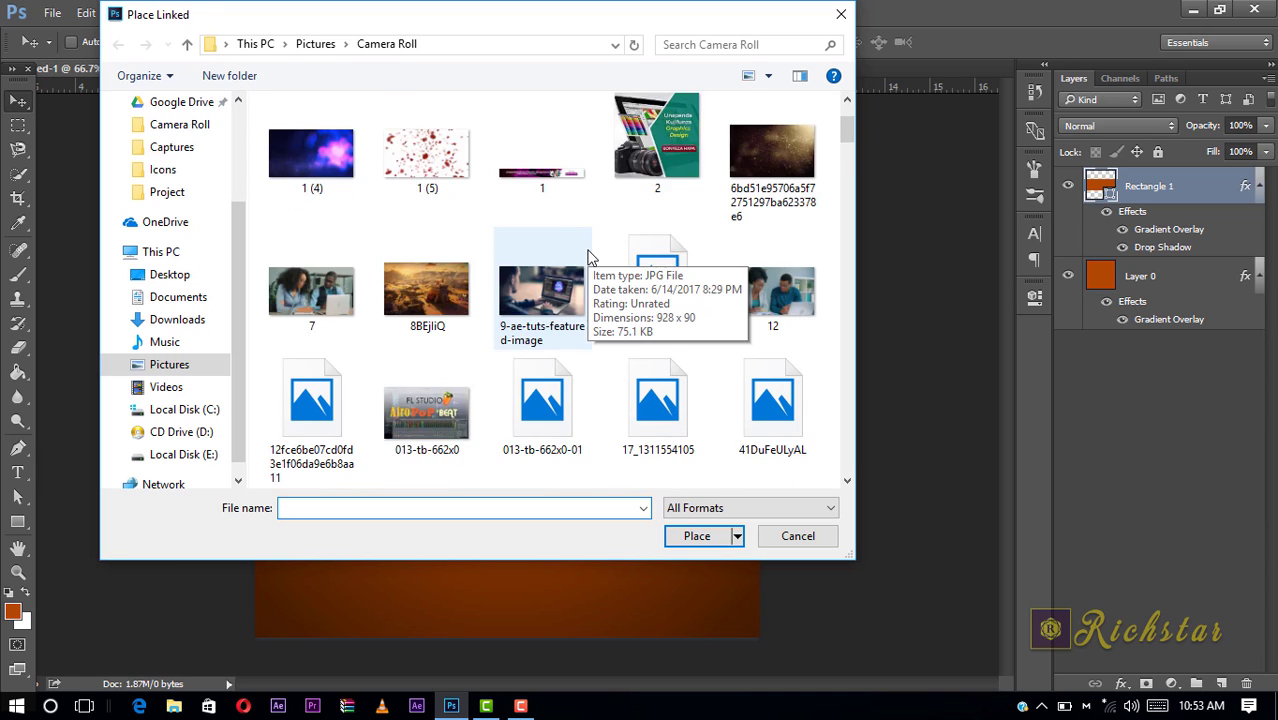
scroll(589, 257, "down", 3)
scroll(589, 257, "down", 1)
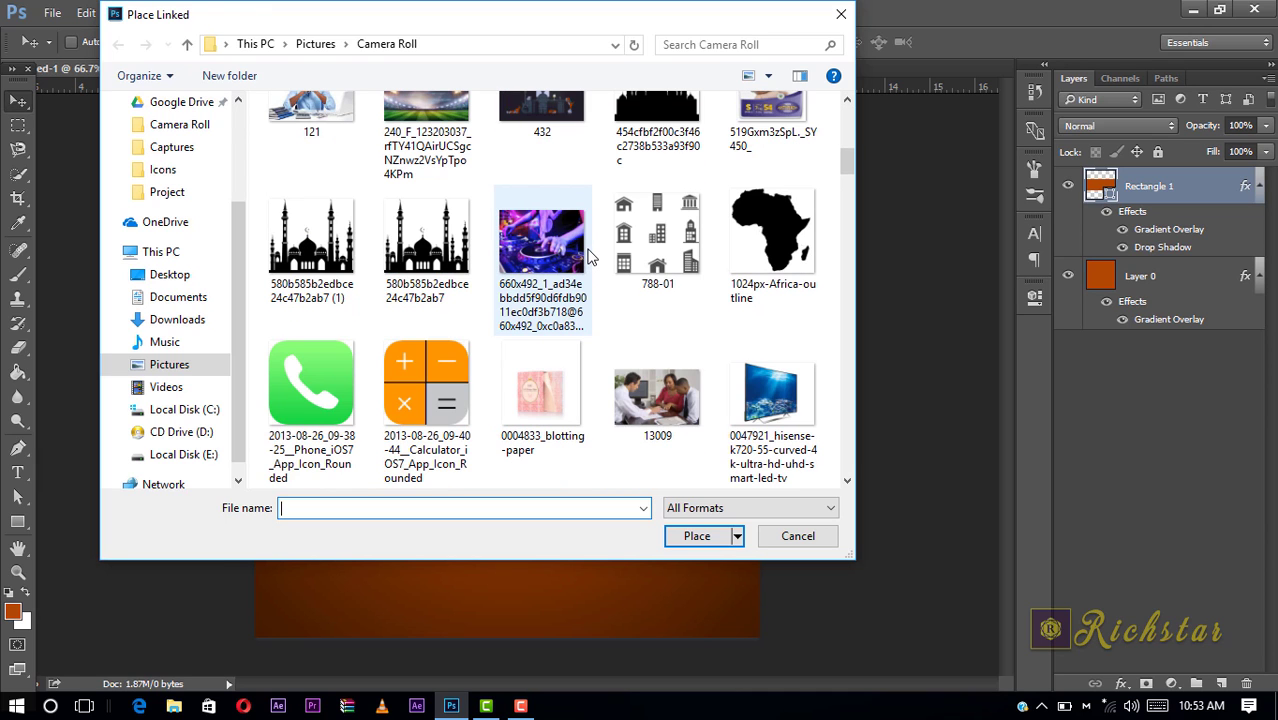
scroll(589, 257, "down", 2)
scroll(570, 258, "down", 3)
left_click(549, 259)
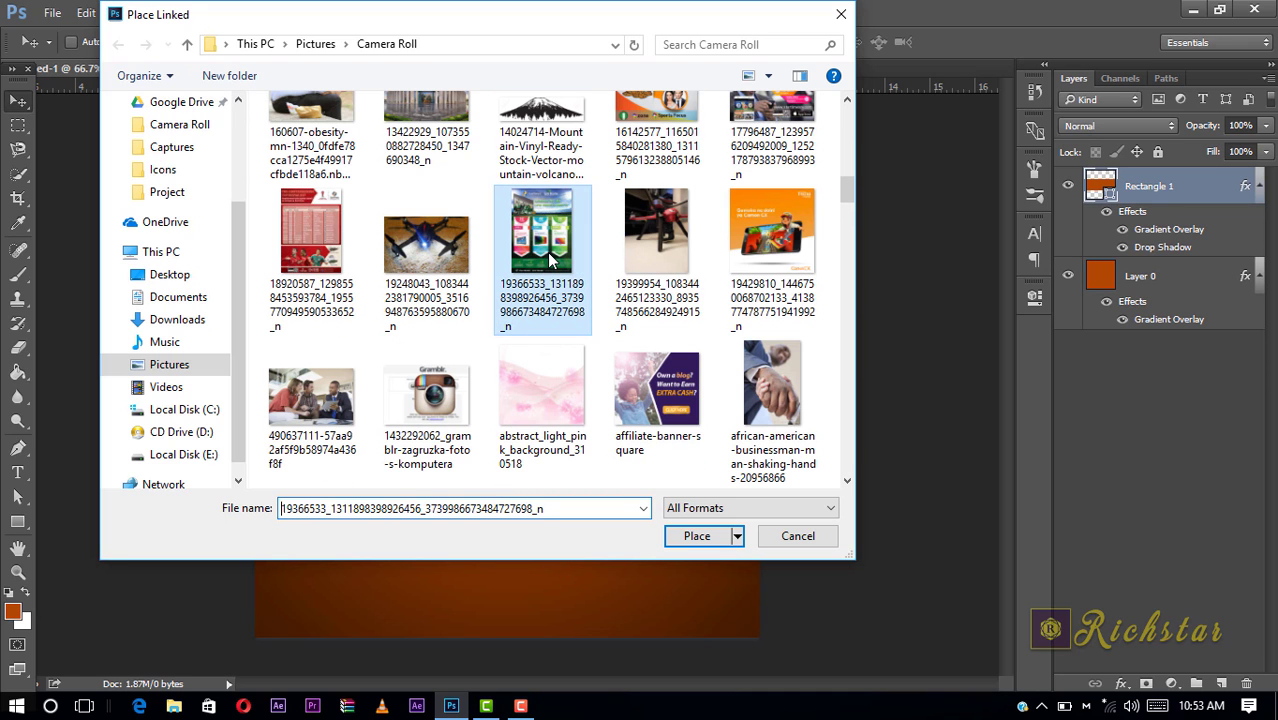
key("u")
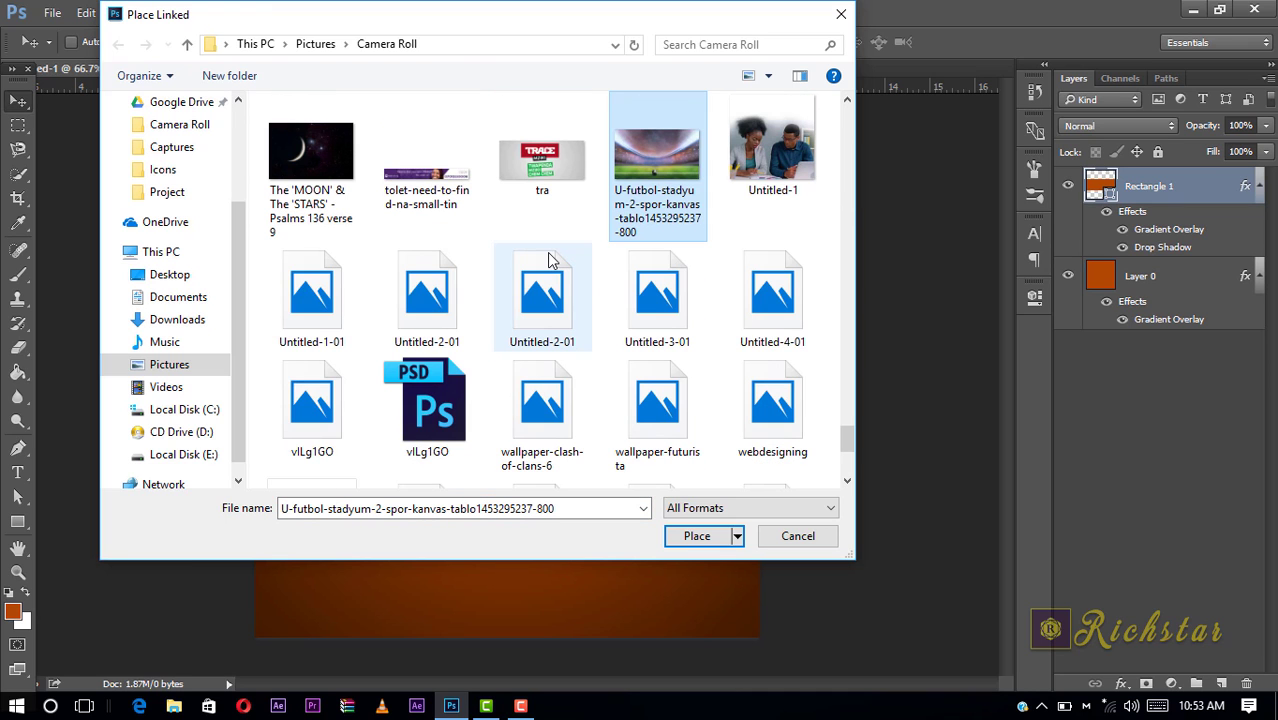
scroll(597, 285, "down", 2)
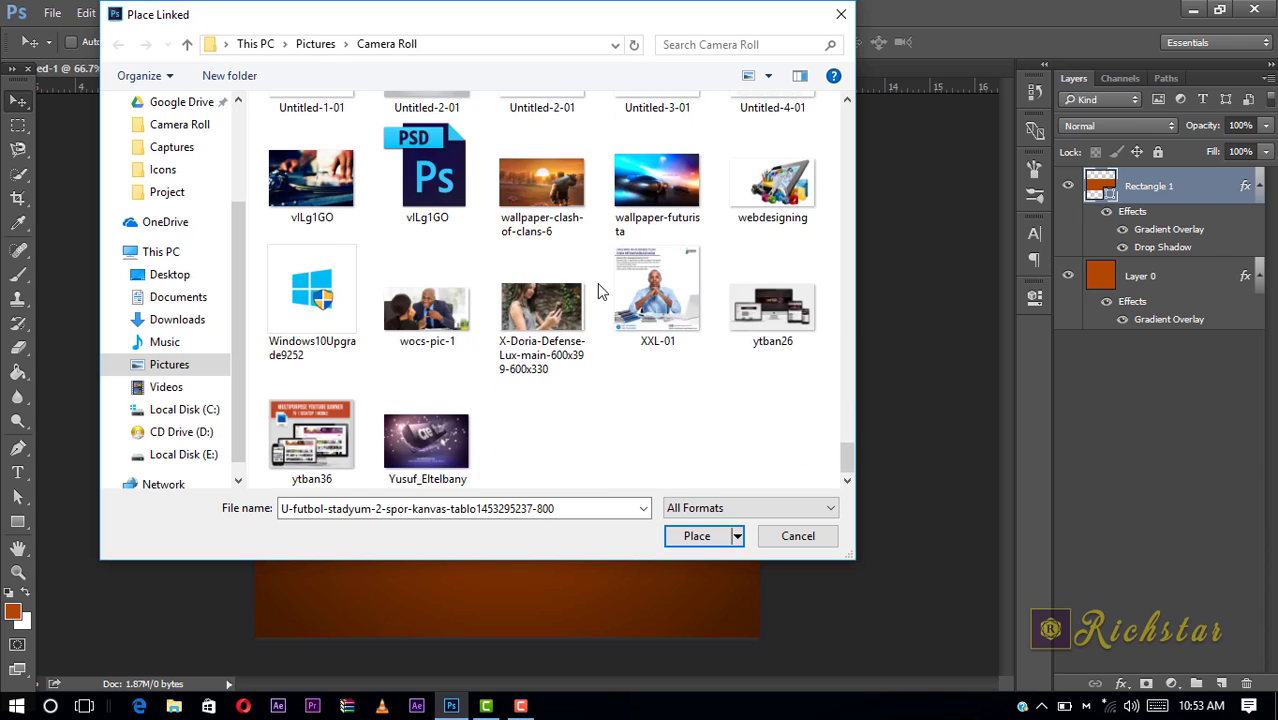
scroll(597, 290, "up", 2)
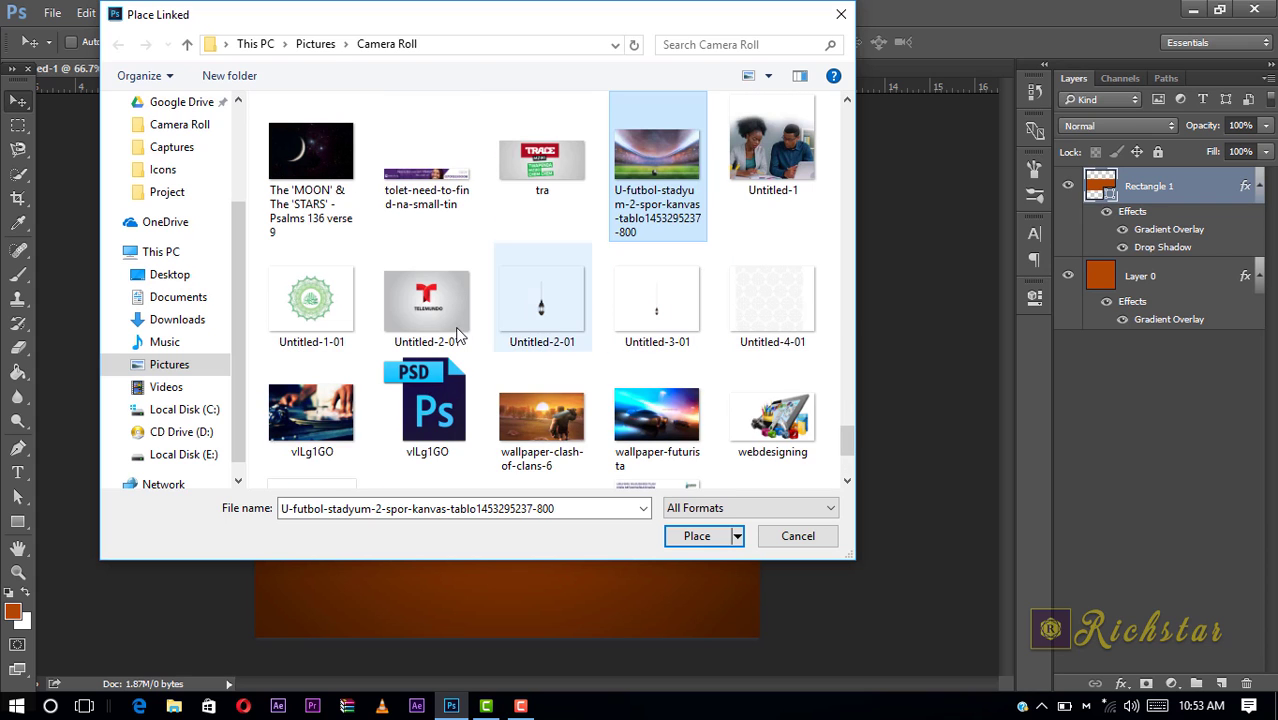
double_click(316, 298)
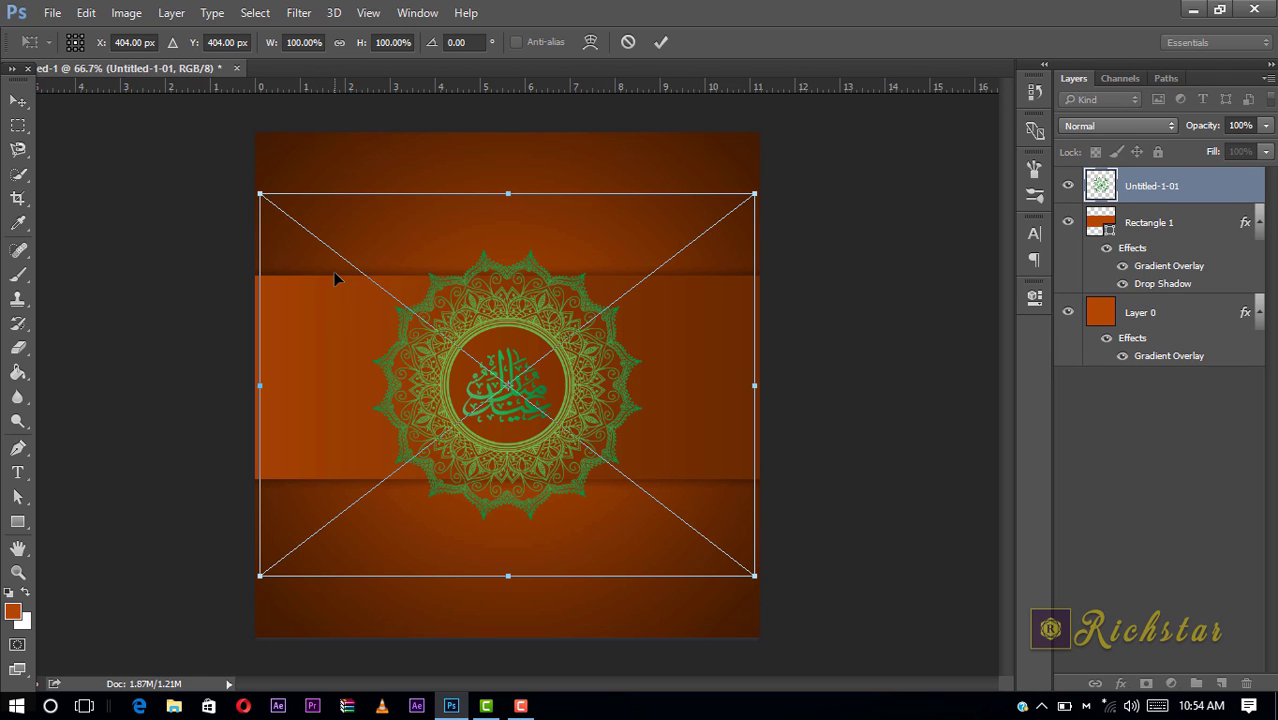
- Scale the ornament to about 178%, move it to X 14.5 px at the left edge, and commit
mouse_move(259, 195)
left_mouse_down()
mouse_move(24, 86)
mouse_move(36, 93)
left_mouse_up()
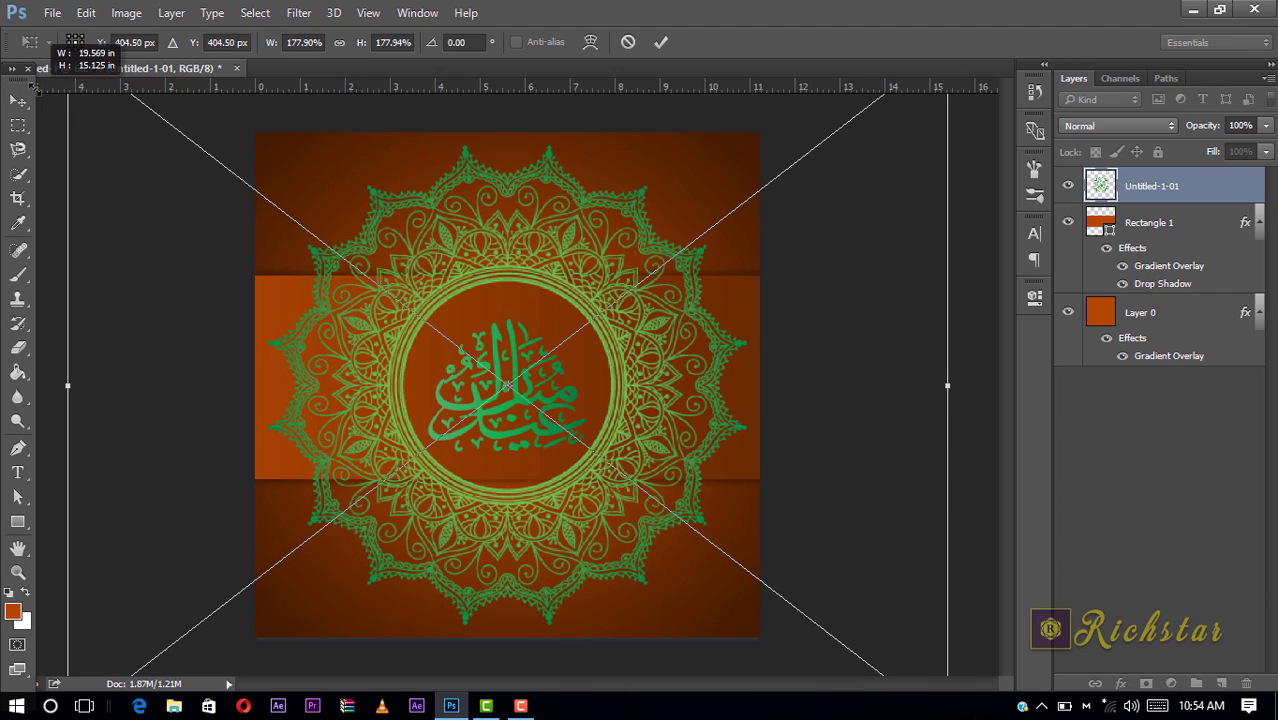
mouse_move(596, 343)
left_mouse_down()
mouse_move(378, 347)
mouse_move(389, 347)
left_mouse_up()
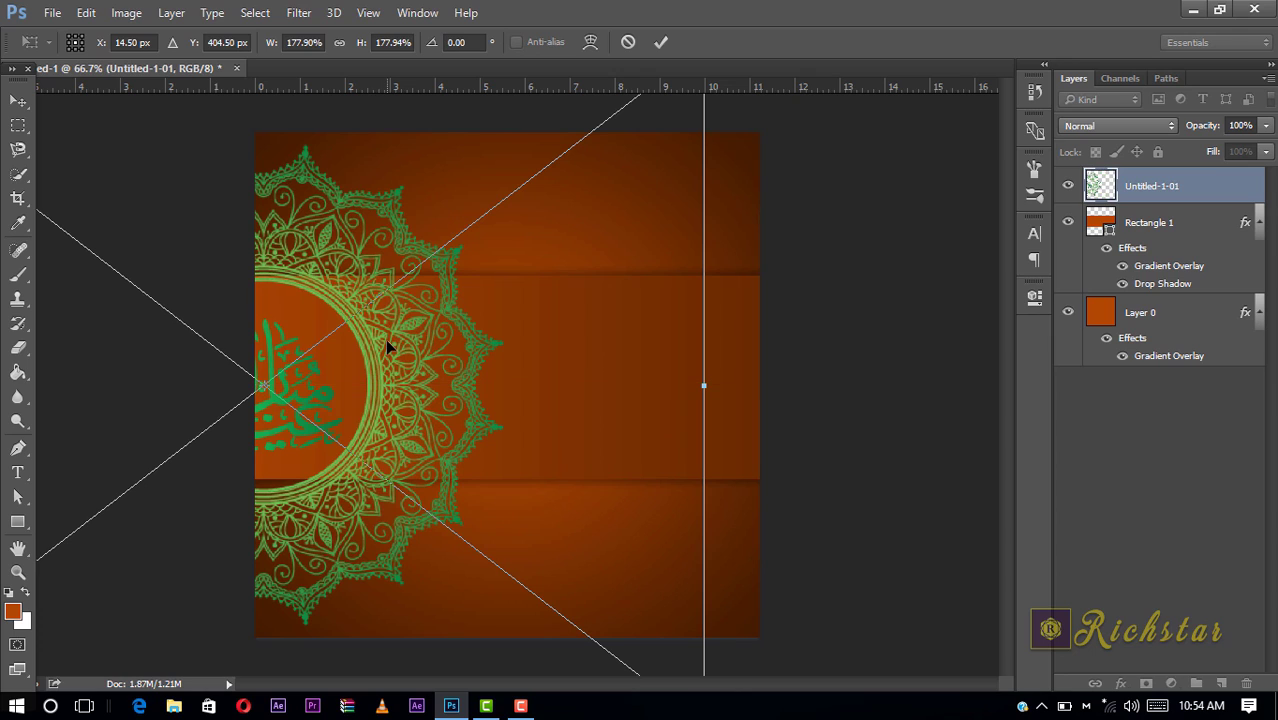
left_click(666, 39)
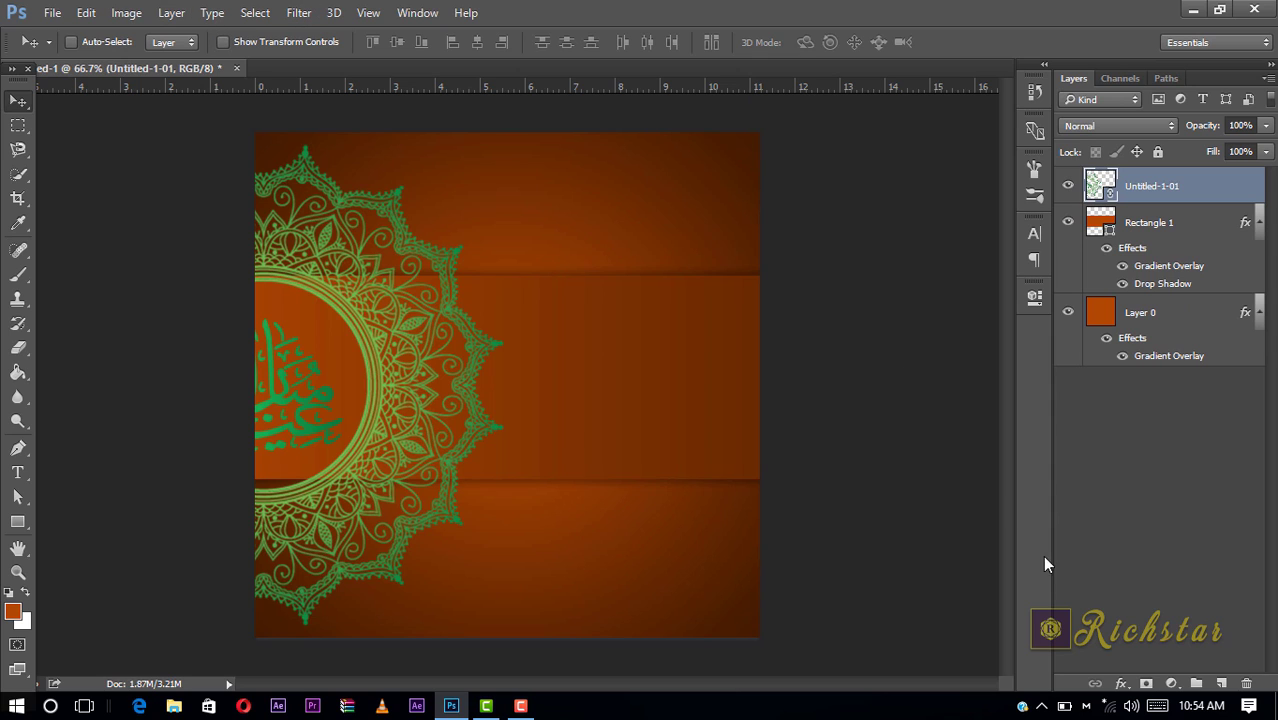
- Give the Untitled-1-01 ornament a bright yellow (#e6ff5a) Color Overlay
left_click(1121, 683)
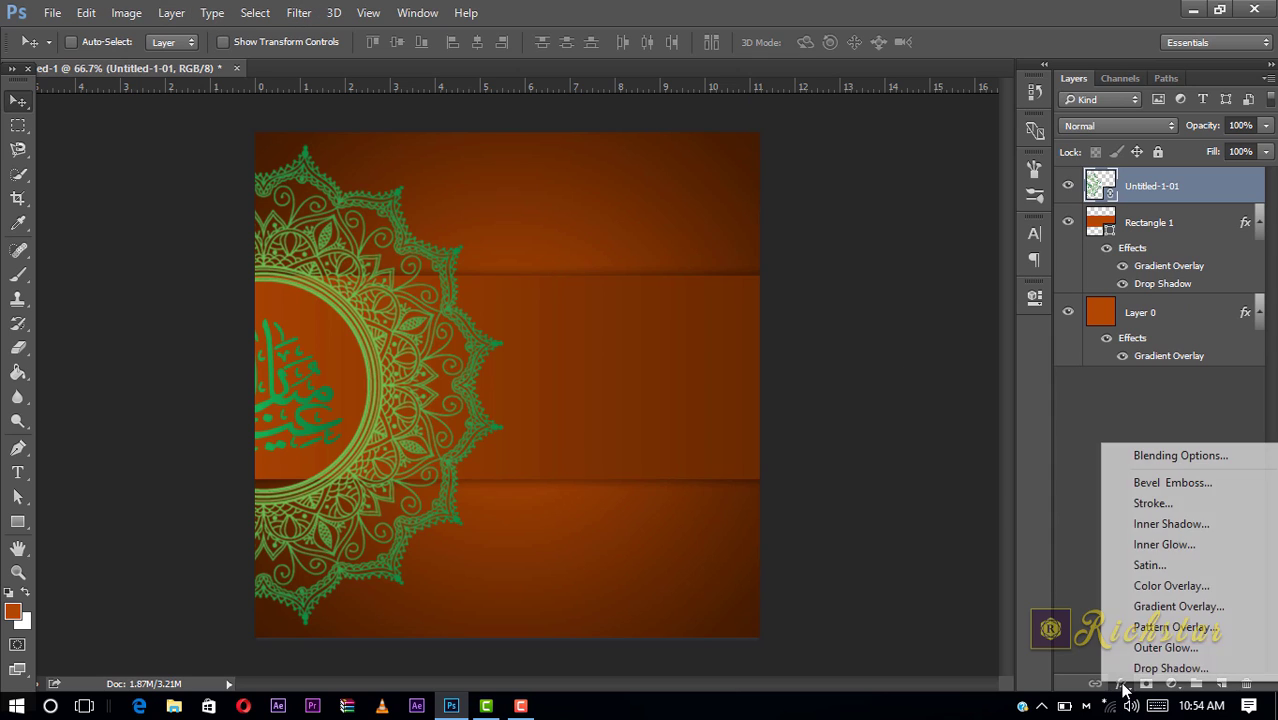
left_click(1151, 594)
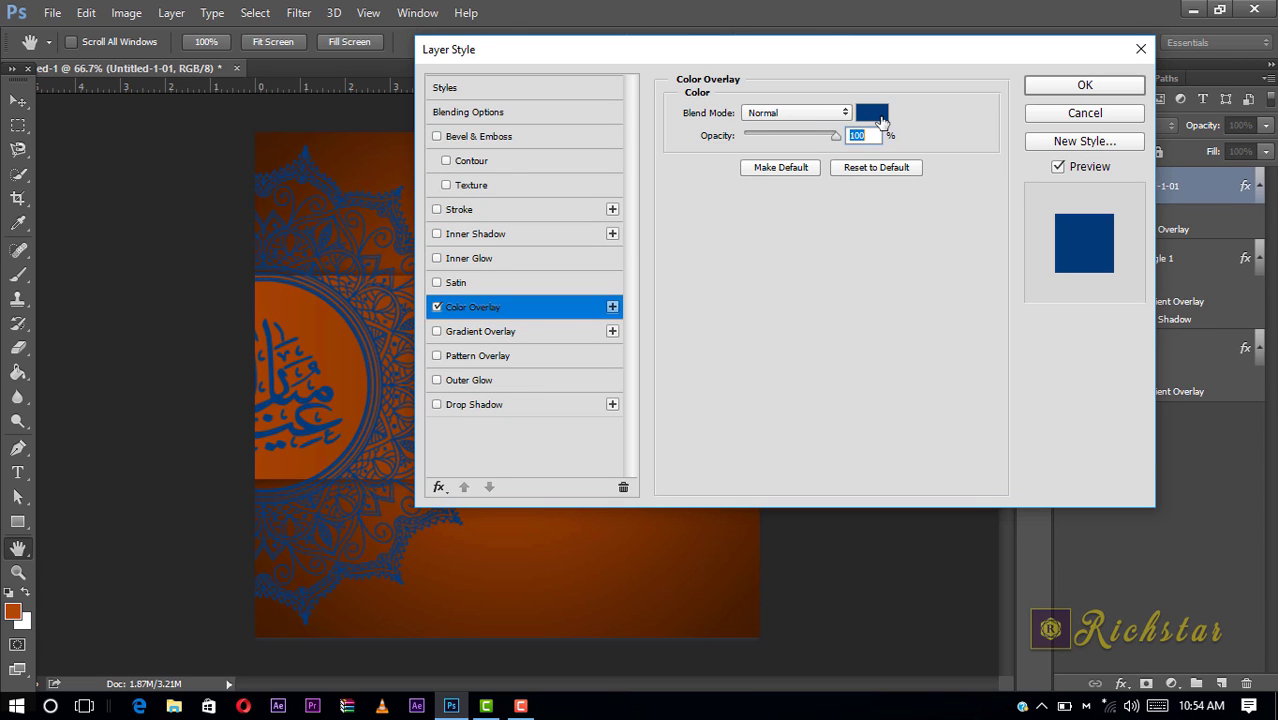
left_click(871, 112)
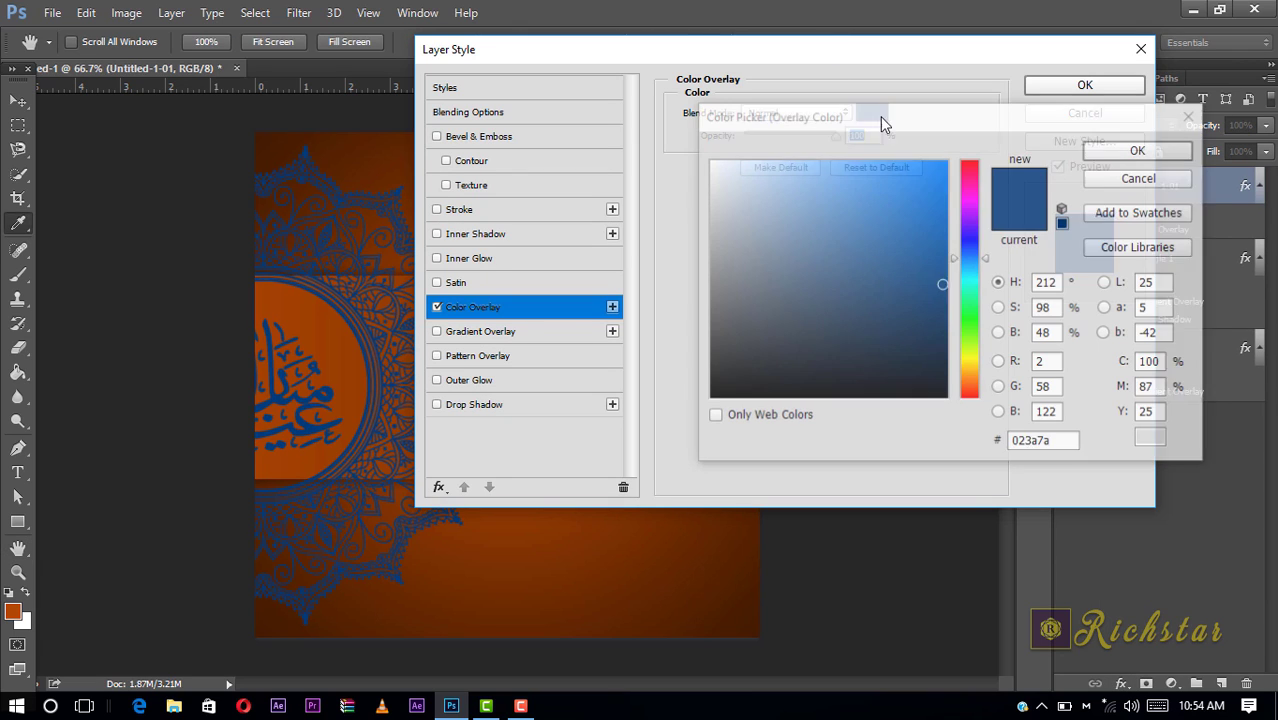
left_click(971, 352)
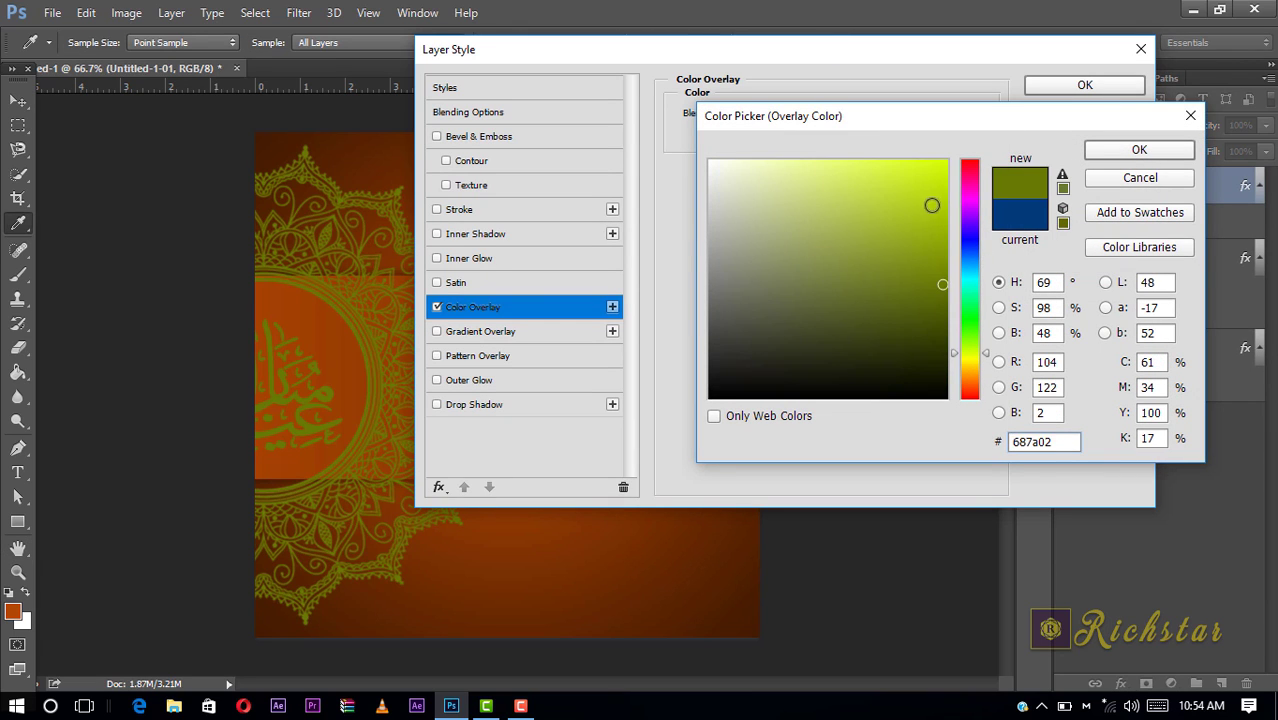
left_click(868, 165)
left_click_drag(868, 165, 863, 161)
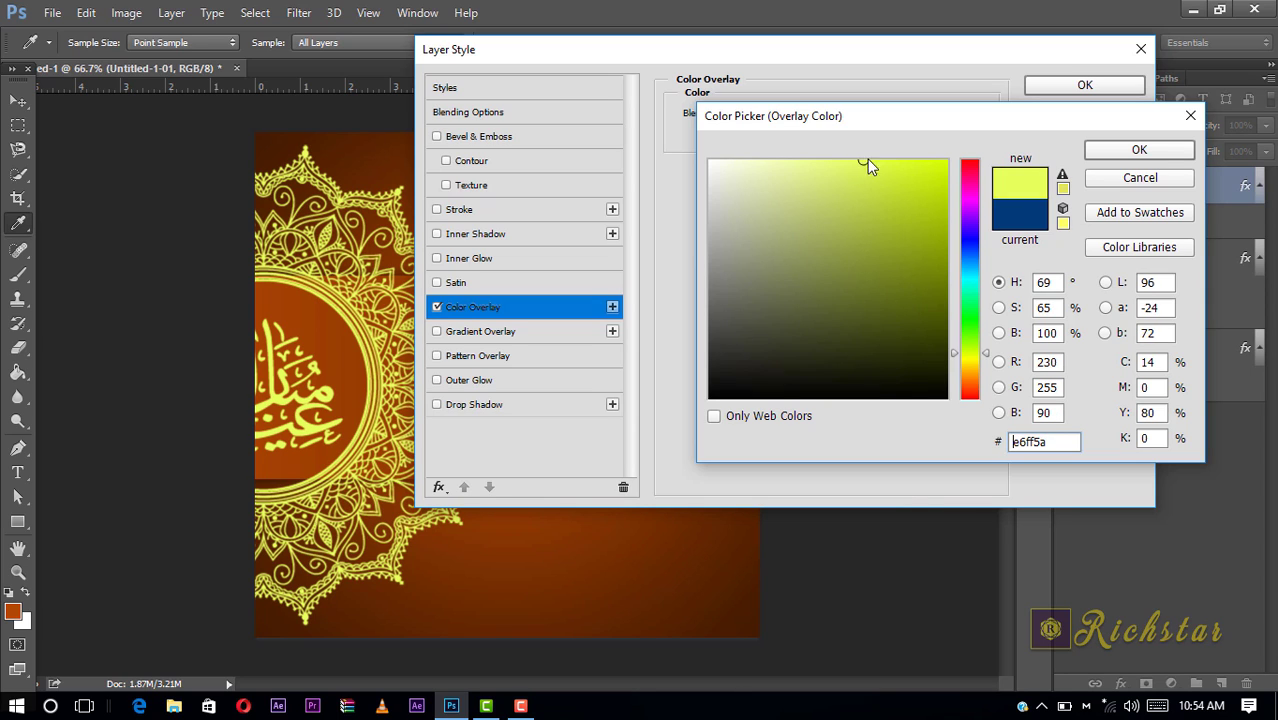
left_click(1139, 150)
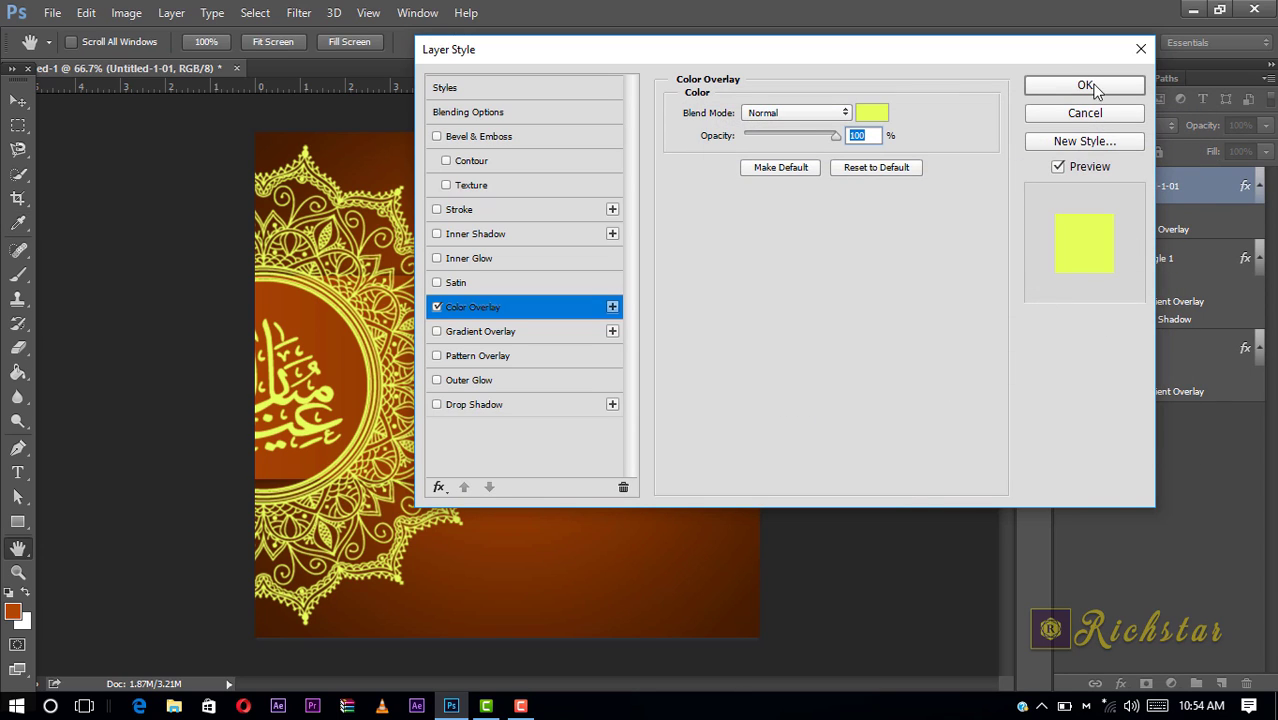
left_click(1089, 86)
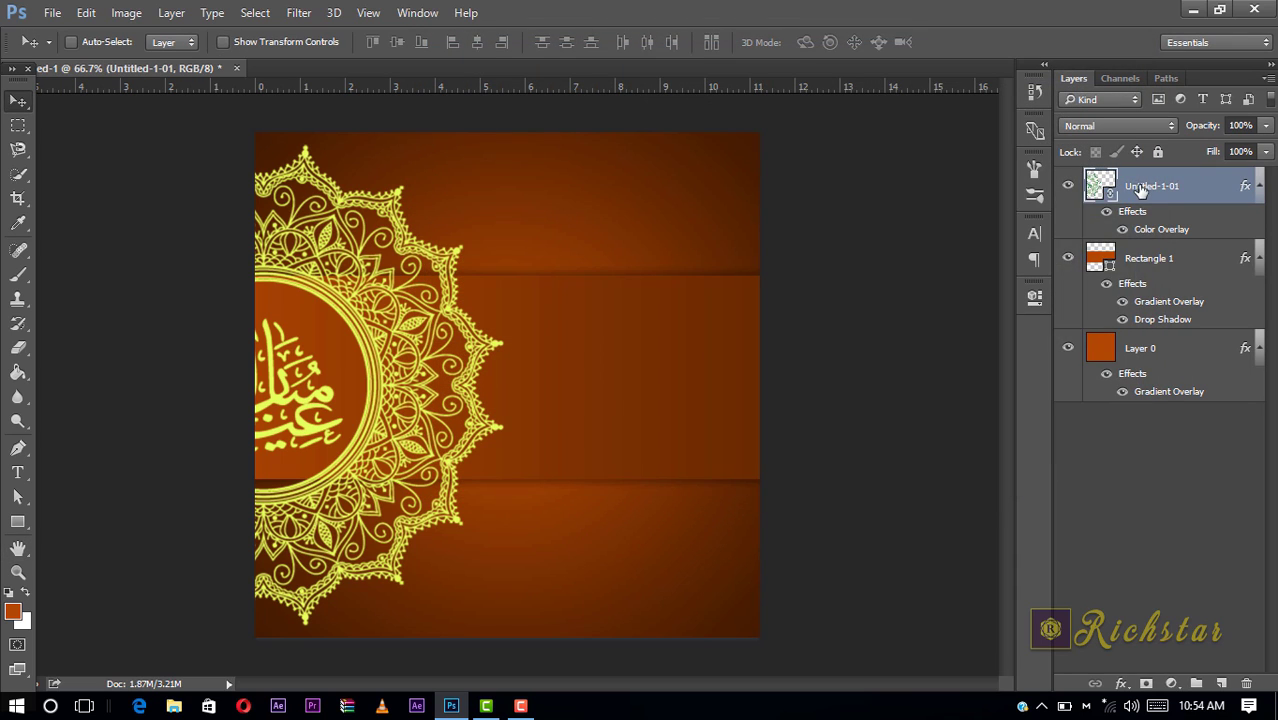
- Move the ornament layer below Rectangle 1 and nudge the background and band slightly down
left_click_drag(1150, 188, 1153, 328)
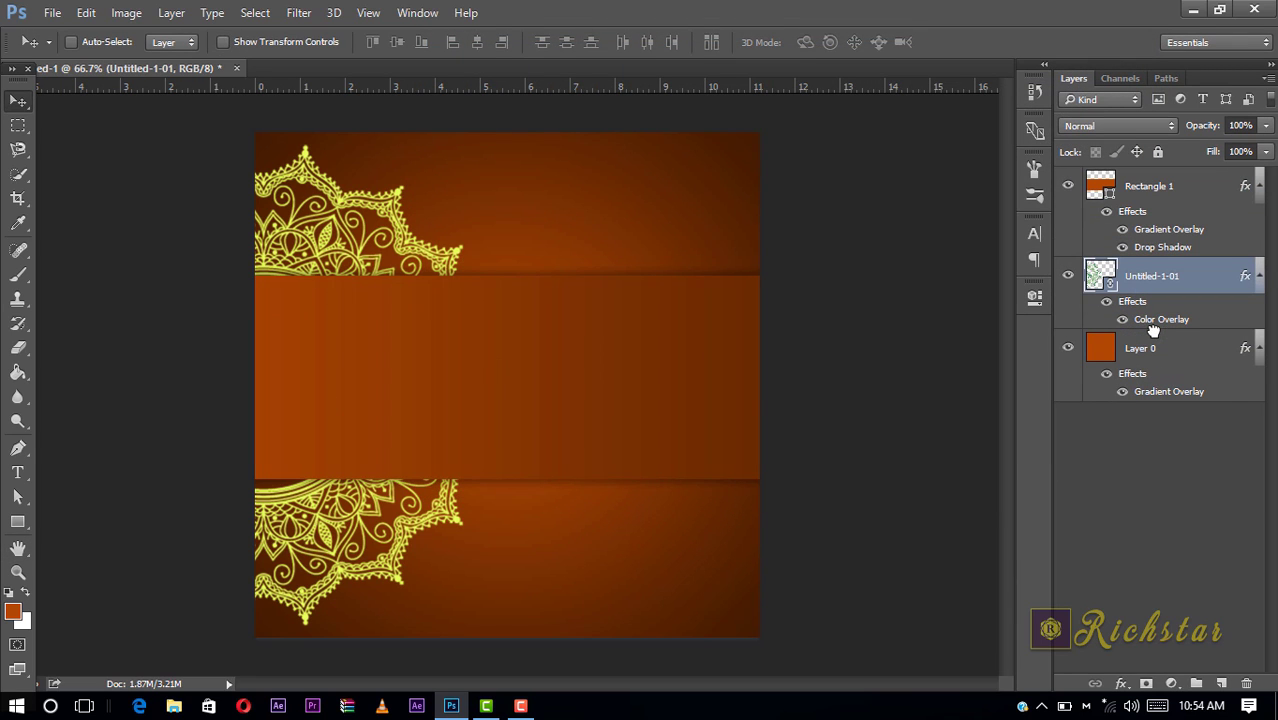
left_click(1156, 364)
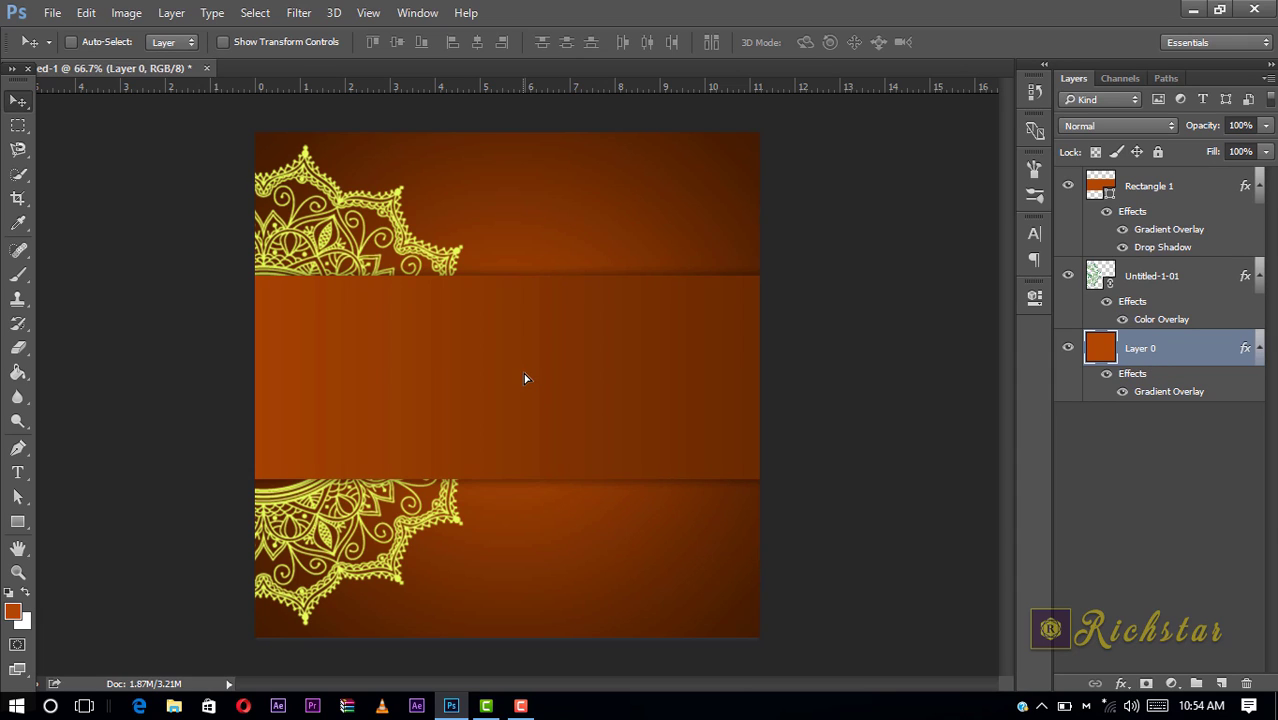
left_click_drag(521, 367, 525, 366)
left_click(1155, 191)
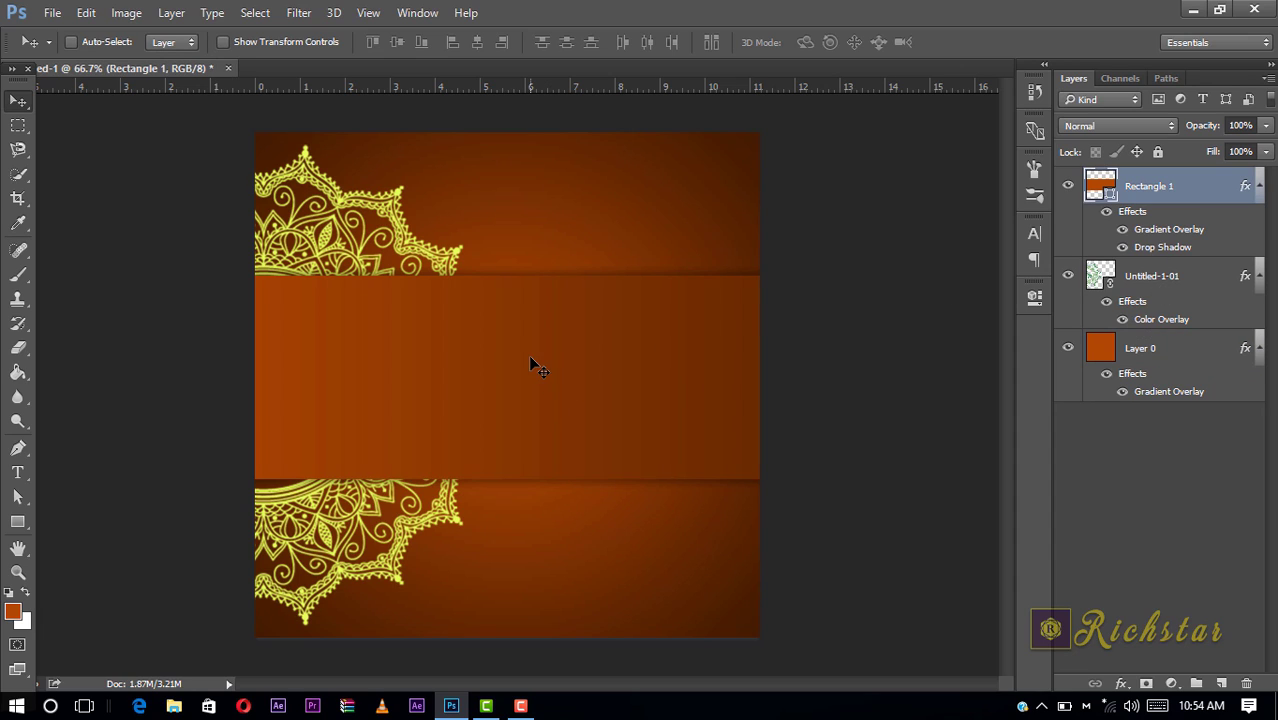
left_click_drag(532, 374, 540, 388)
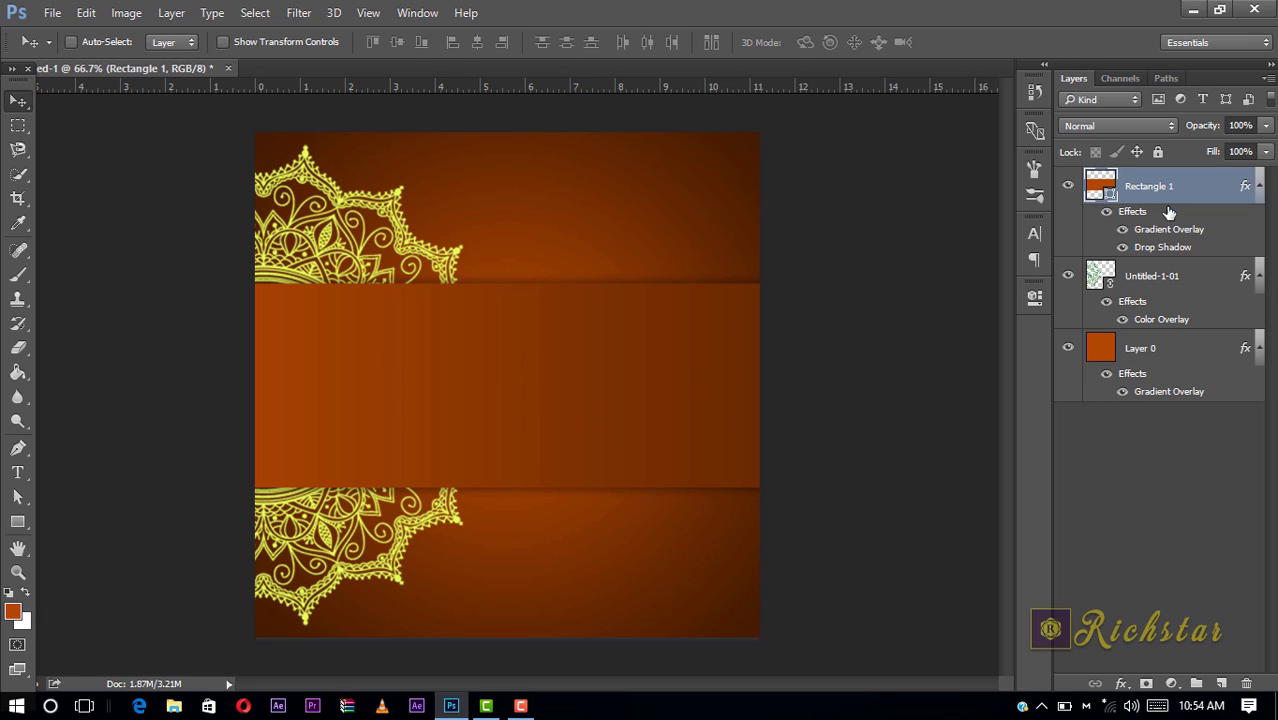
- Nudge the mandala border layer right and turn on Show Transform Controls
left_click(1139, 289)
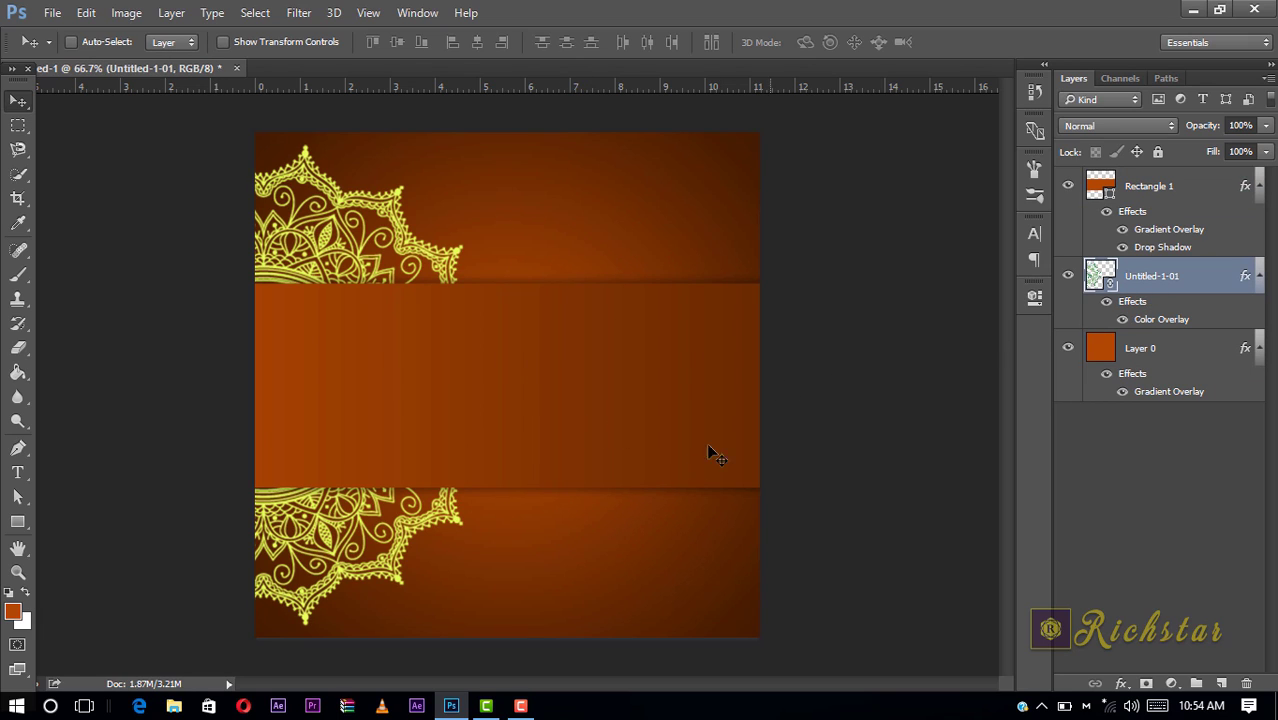
key("Right")
key("Right")
key("Right")
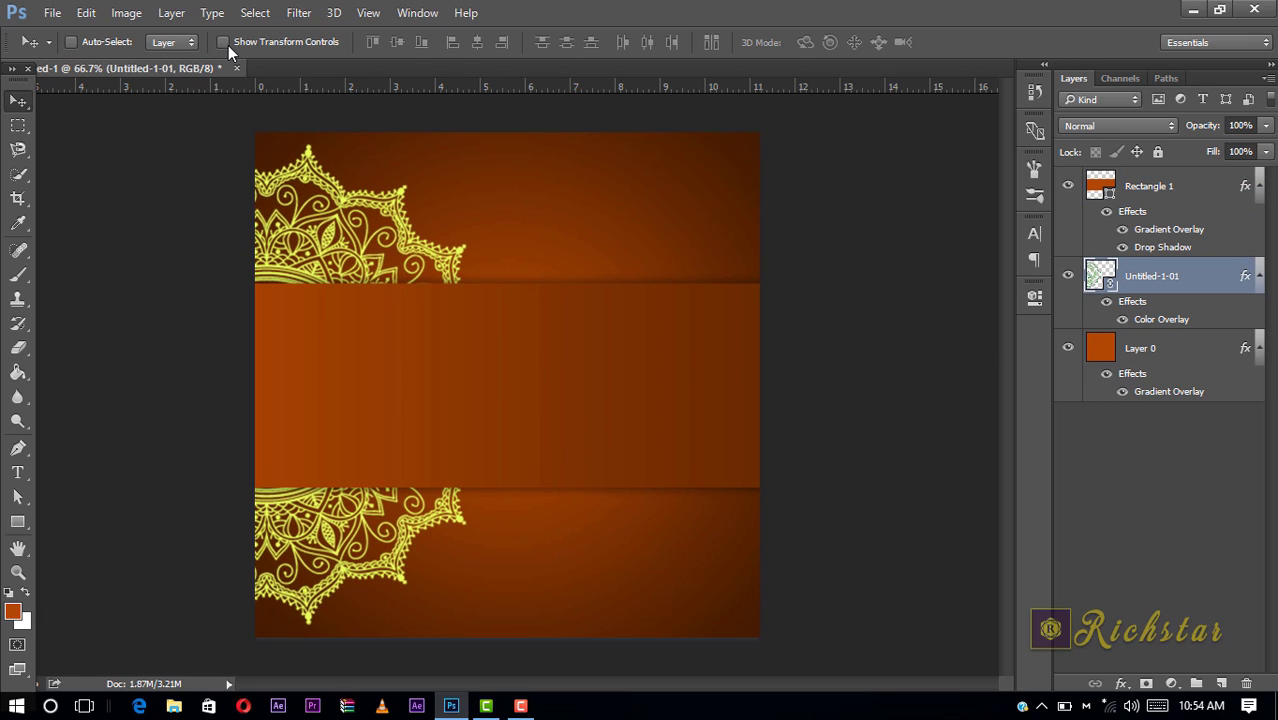
left_click(223, 42)
- Scale the yellow mandala to about 185% and shift it left and down across the card
left_click_drag(506, 144, 537, 132)
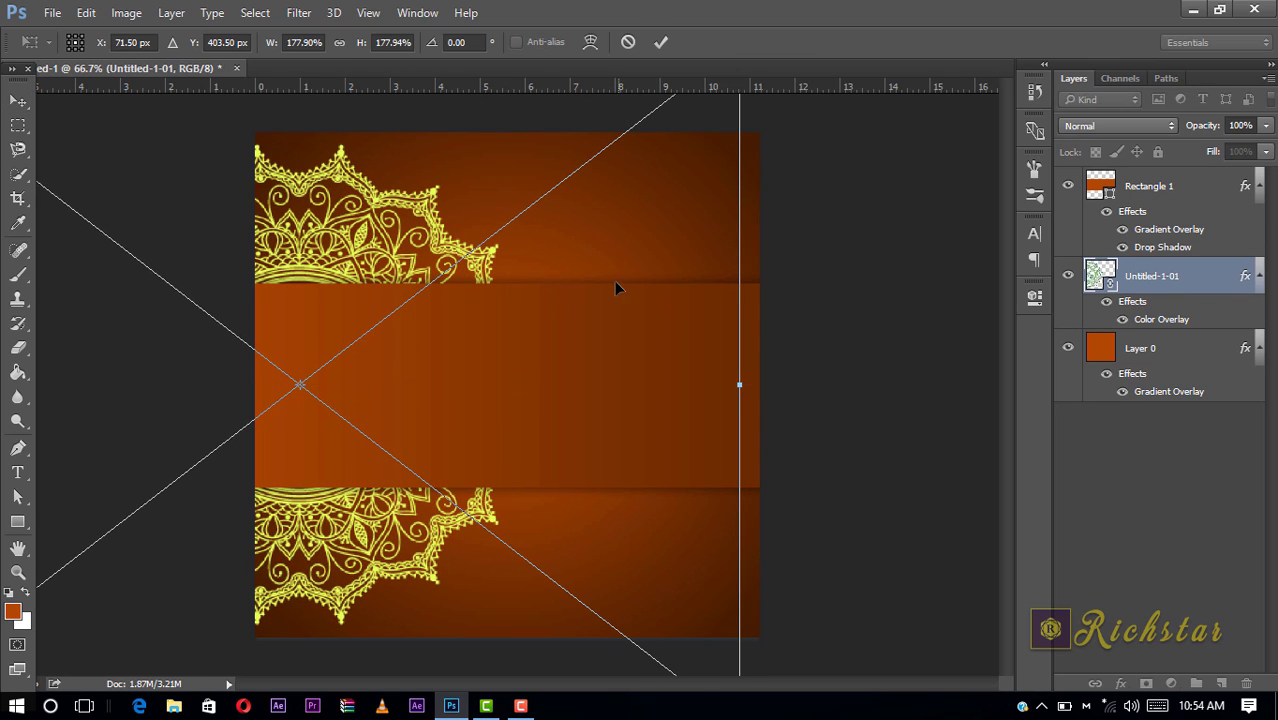
mouse_move(397, 262)
left_mouse_down()
mouse_move(328, 316)
mouse_move(327, 334)
left_mouse_up()
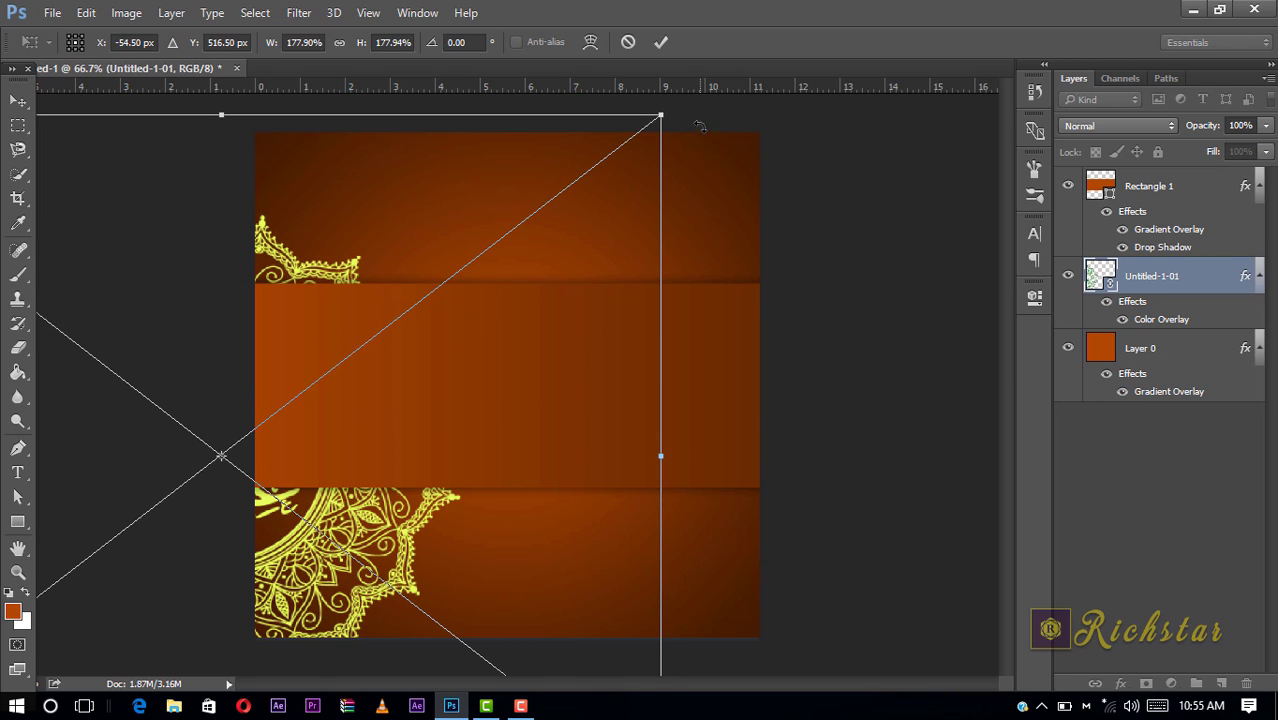
left_click_drag(660, 116, 698, 100)
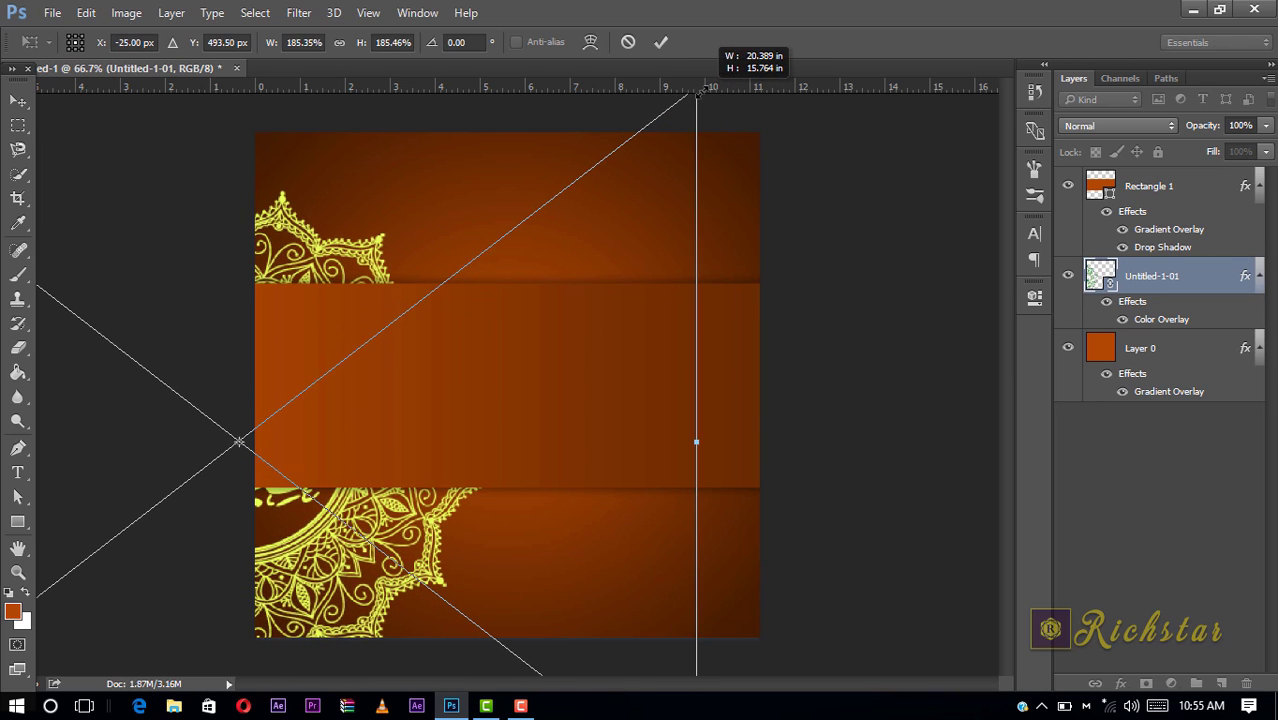
left_click(660, 42)
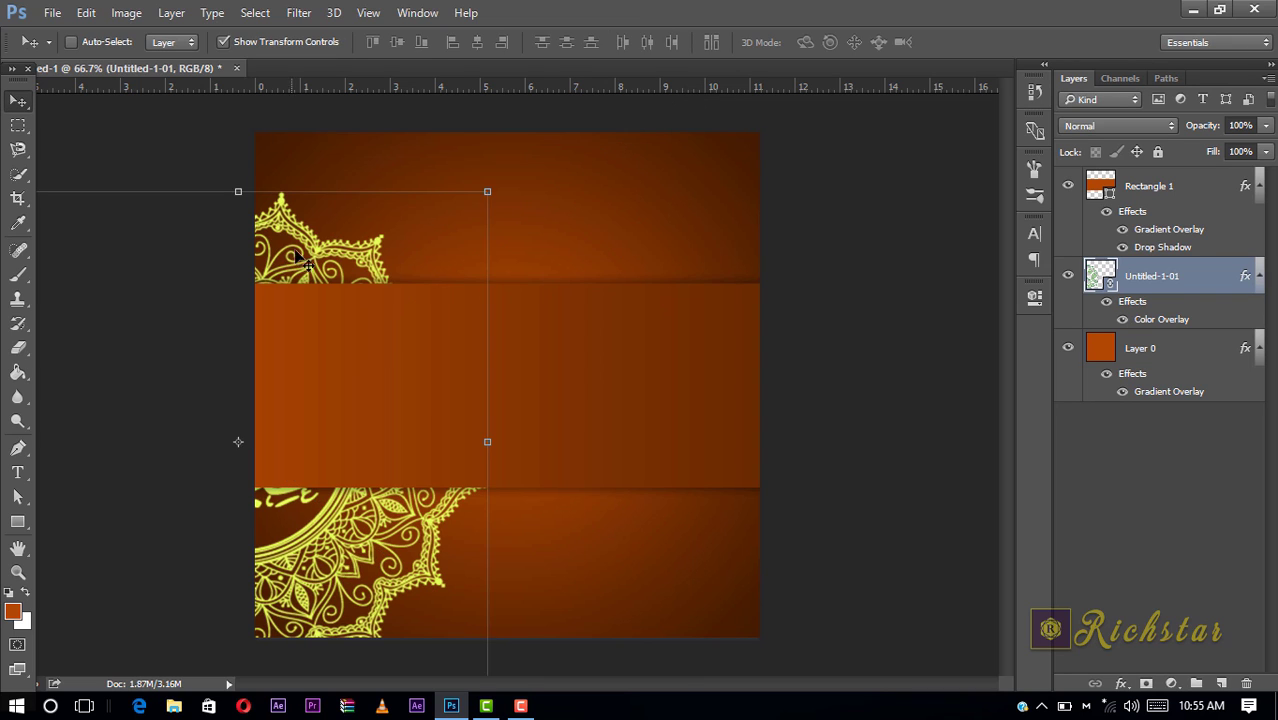
left_click_drag(332, 220, 360, 212)
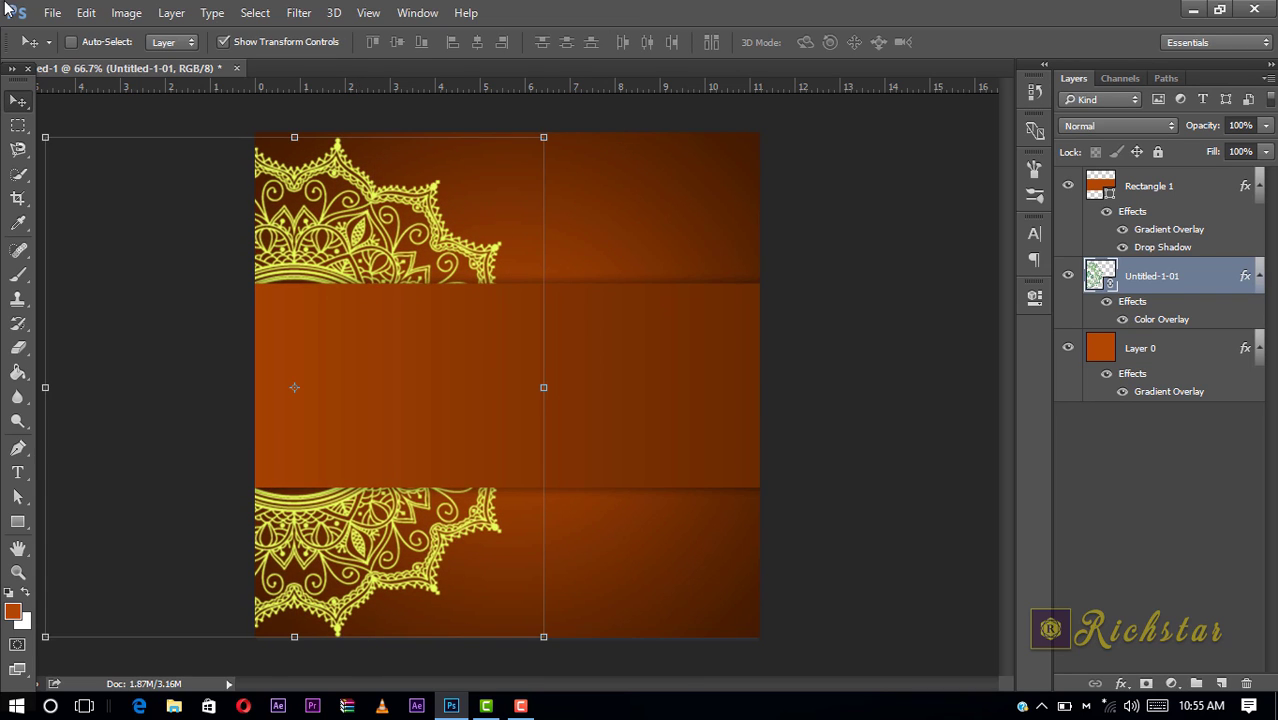
left_click(52, 12)
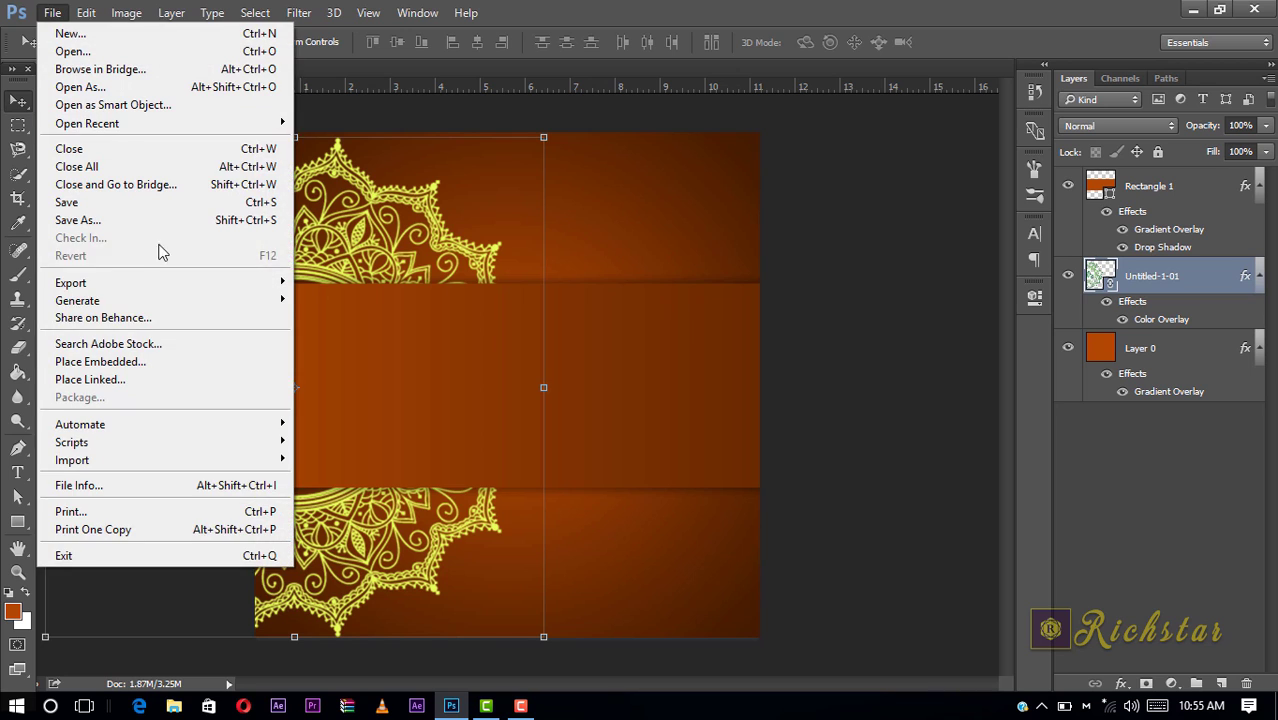
- Place Untitled-4-01 from Camera Roll as a linked layer on the card
left_click(120, 380)
scroll(590, 305, "down", 3)
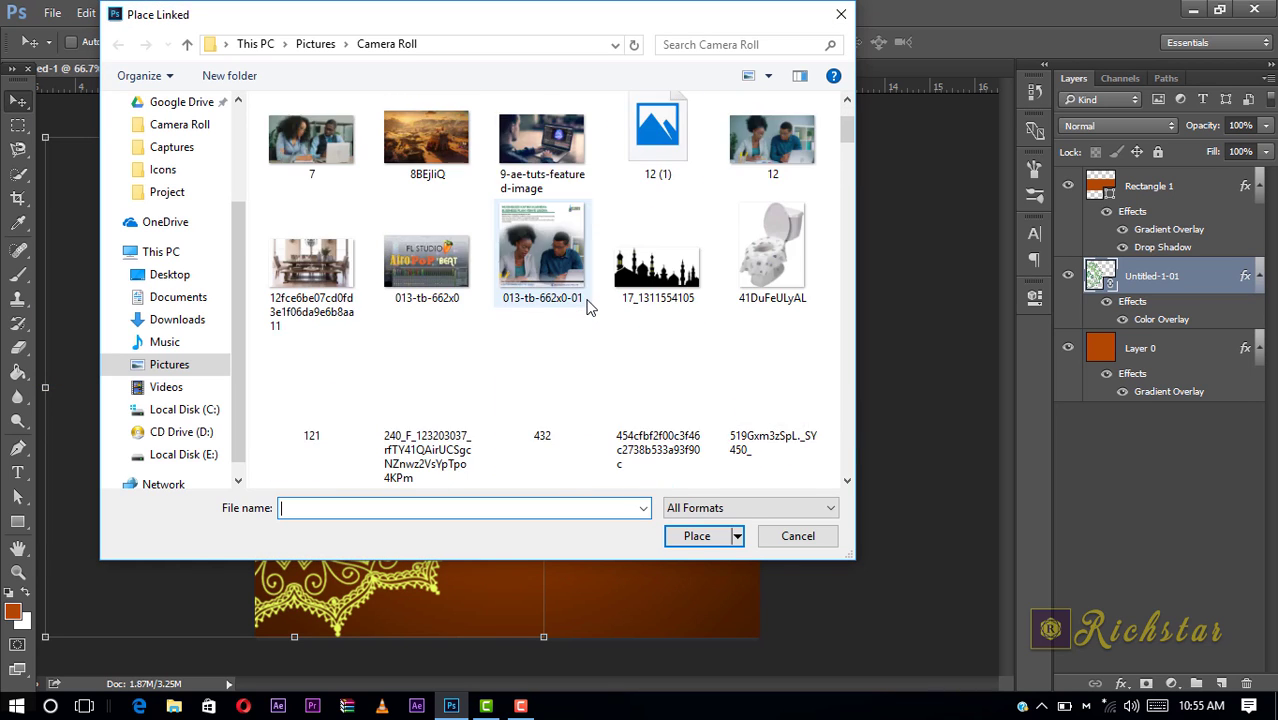
scroll(588, 307, "down", 2)
left_click(590, 308)
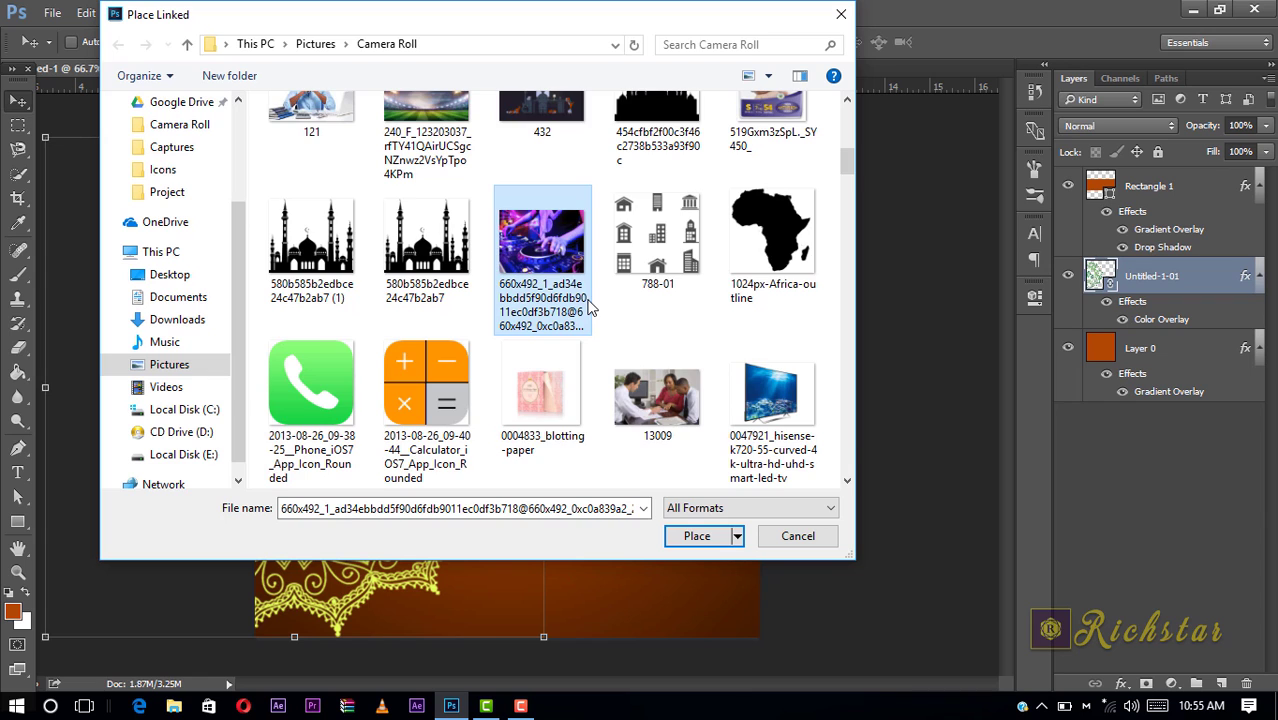
scroll(590, 308, "down", 3)
left_click(657, 200)
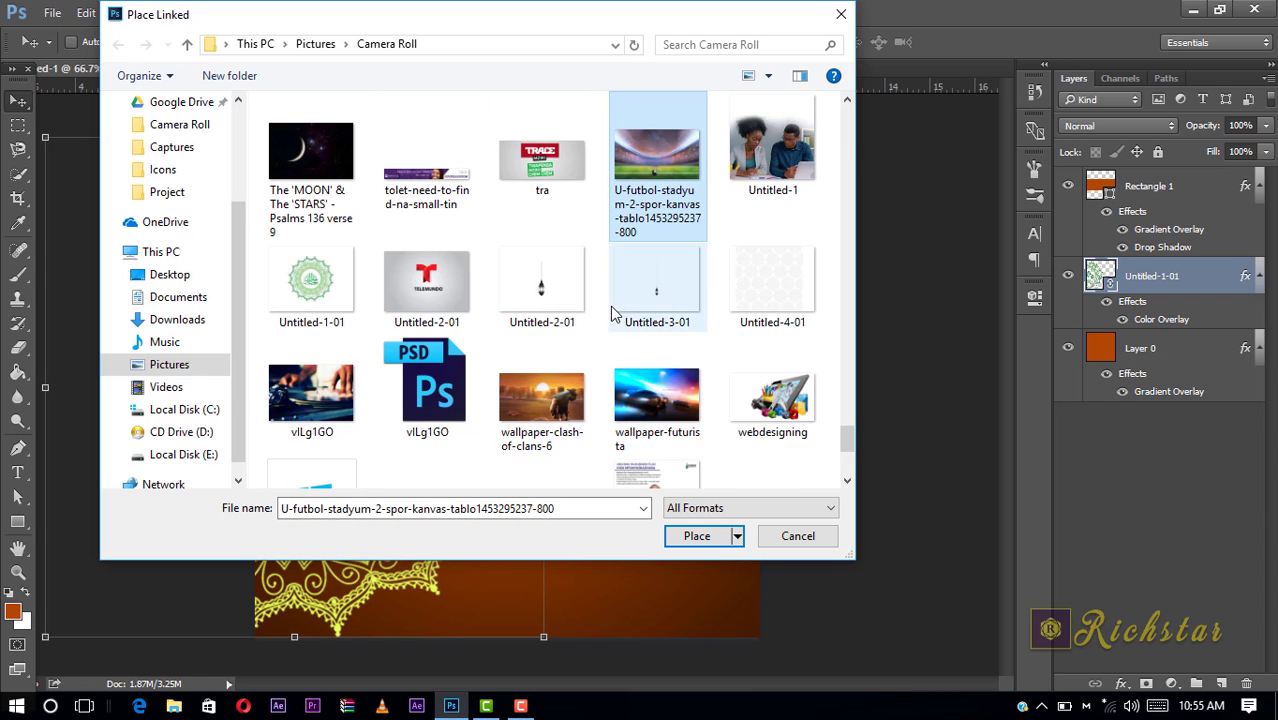
double_click(784, 298)
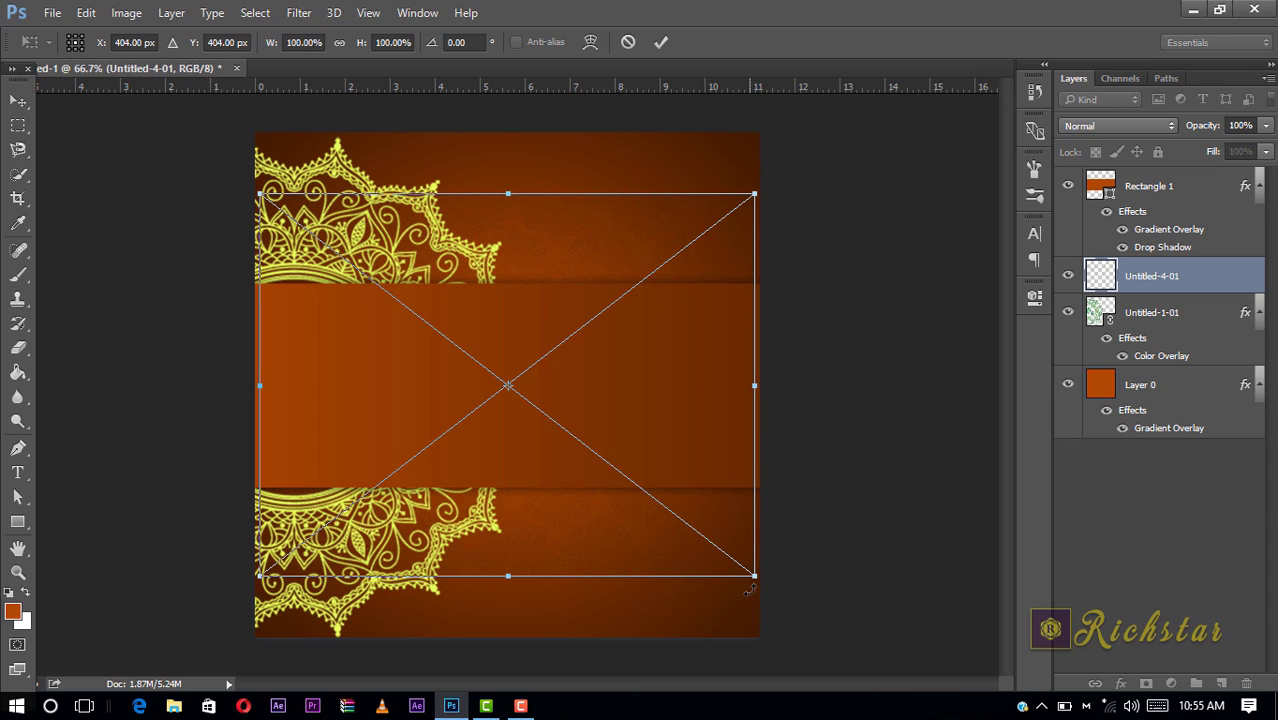
- Scale the placed pattern to about 133% and commit it
left_click_drag(754, 577, 976, 716)
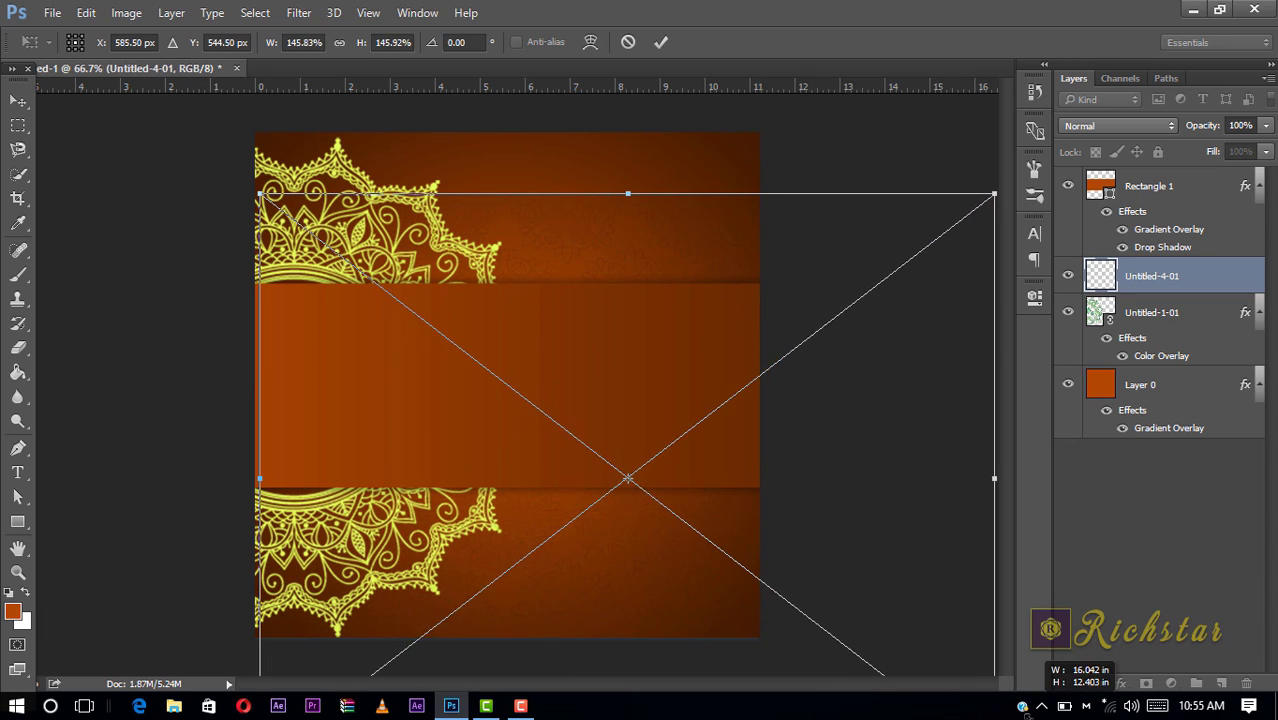
mouse_move(976, 714)
left_mouse_down()
mouse_move(862, 632)
mouse_move(980, 696)
left_mouse_up()
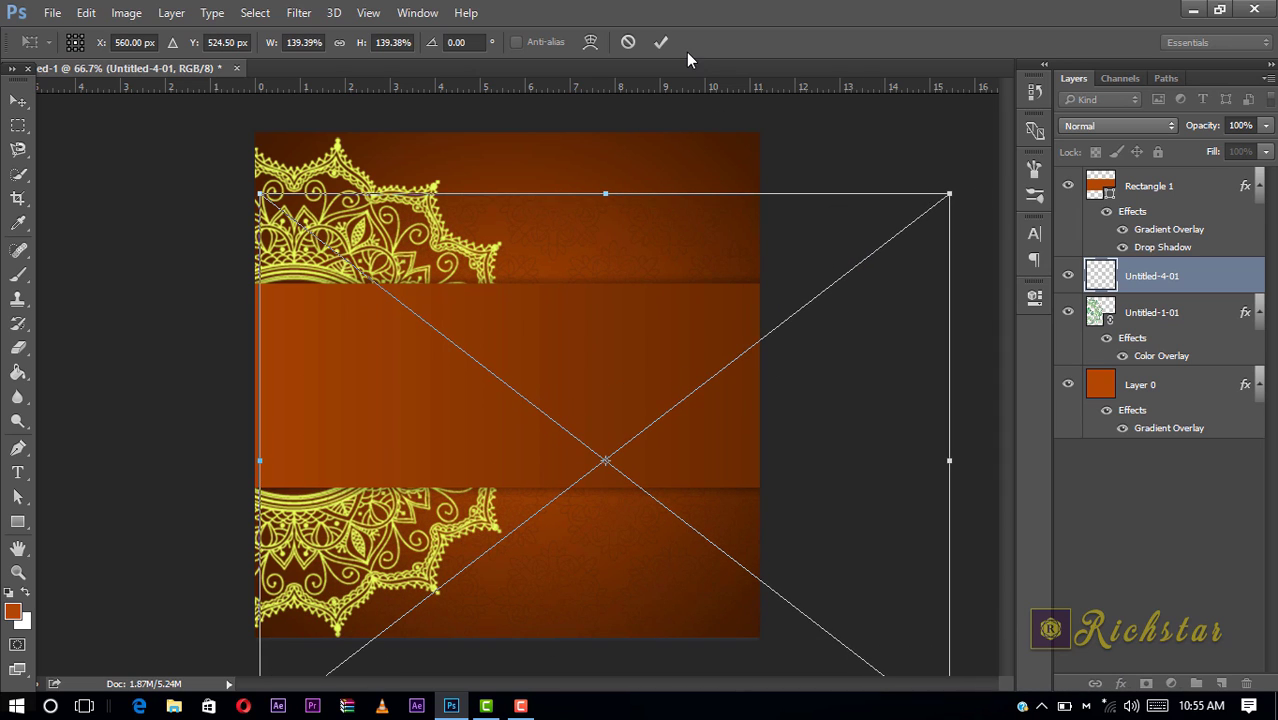
left_click(661, 42)
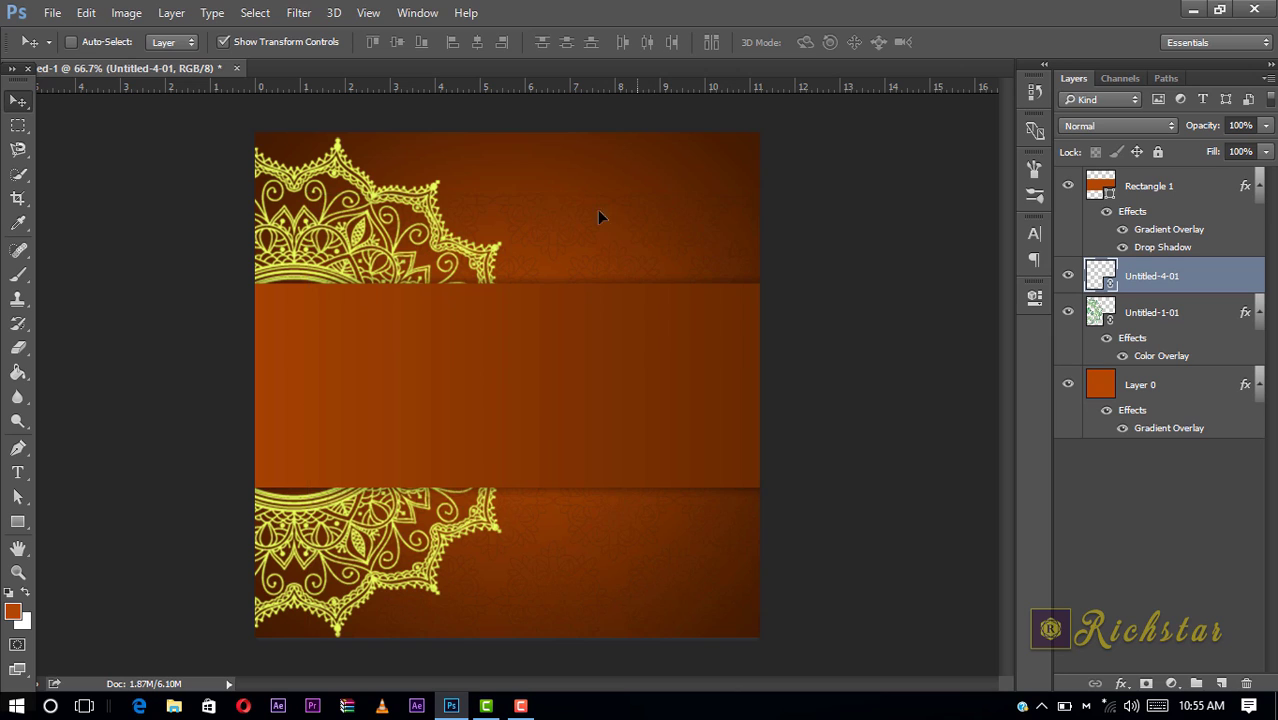
- Move the pattern layer up-left and add a Color Overlay effect to it
left_click_drag(603, 245, 552, 200)
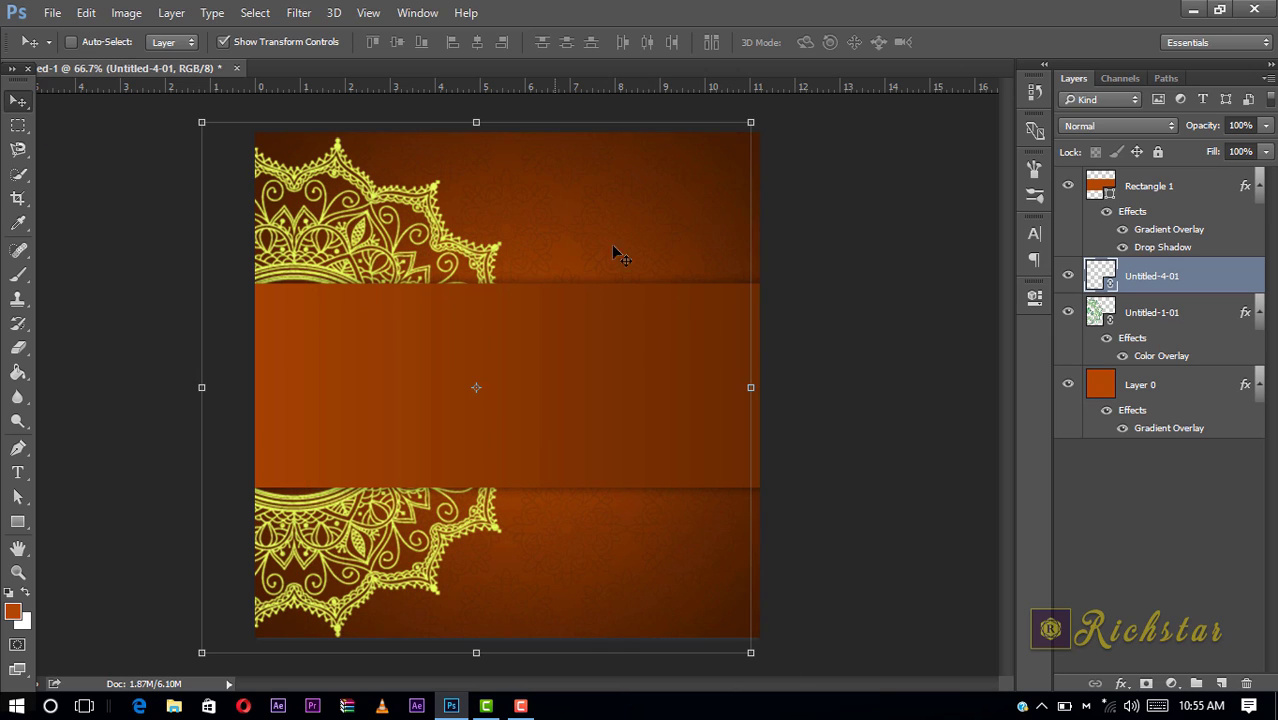
left_click(1121, 684)
left_click(1160, 586)
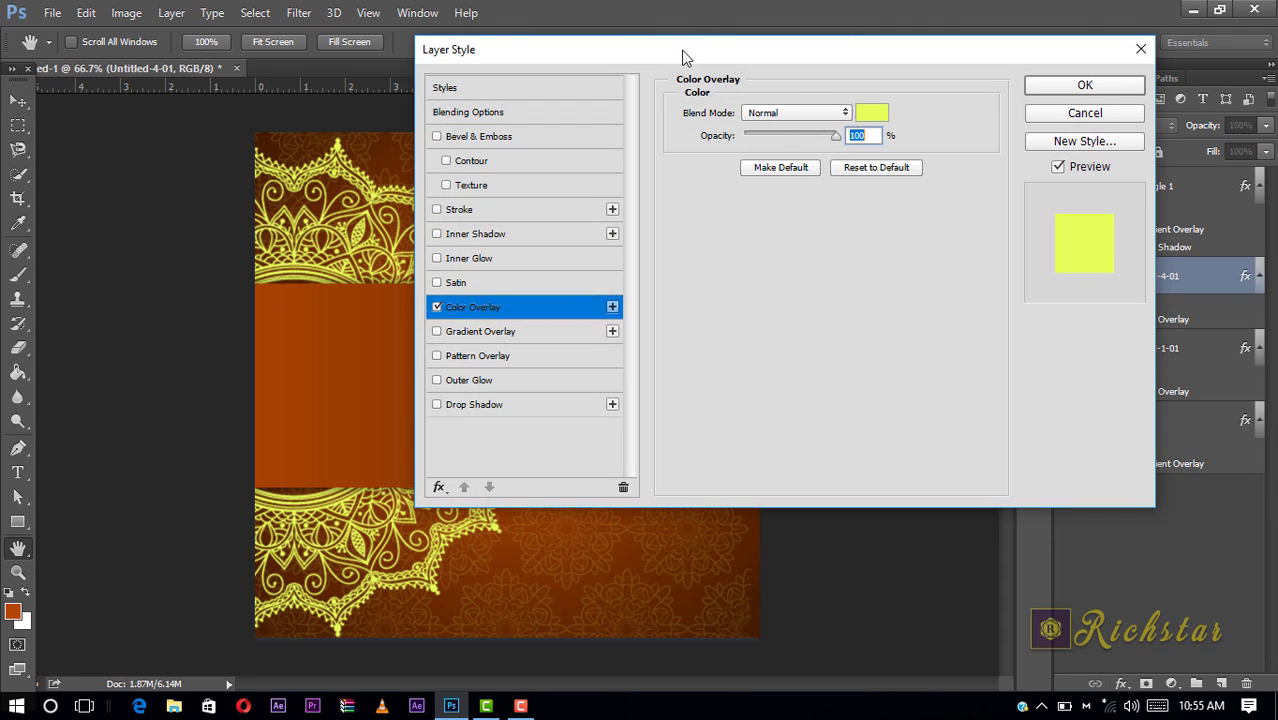
mouse_move(685, 51)
left_mouse_down()
mouse_move(763, 90)
mouse_move(939, 311)
left_mouse_up()
- Set the Color Overlay colour to pale yellow #f8ff8f and apply the style
left_click(1120, 373)
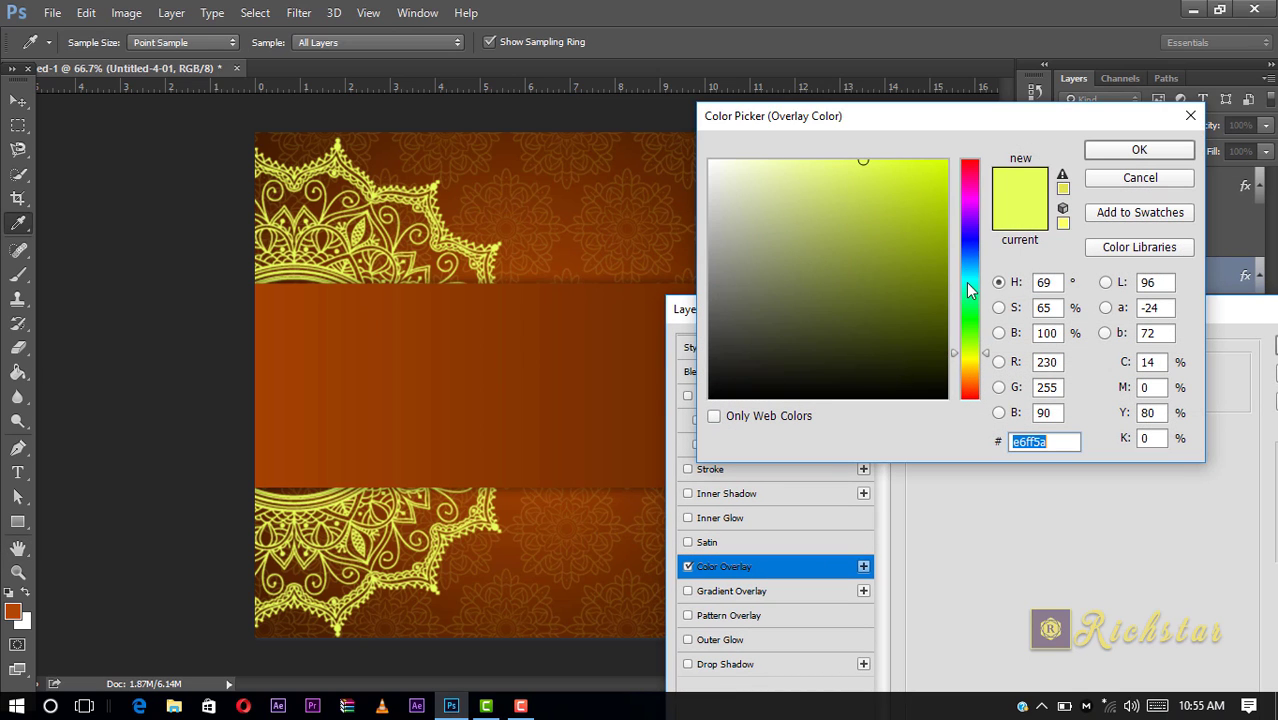
left_click(968, 311)
left_click_drag(929, 192, 949, 143)
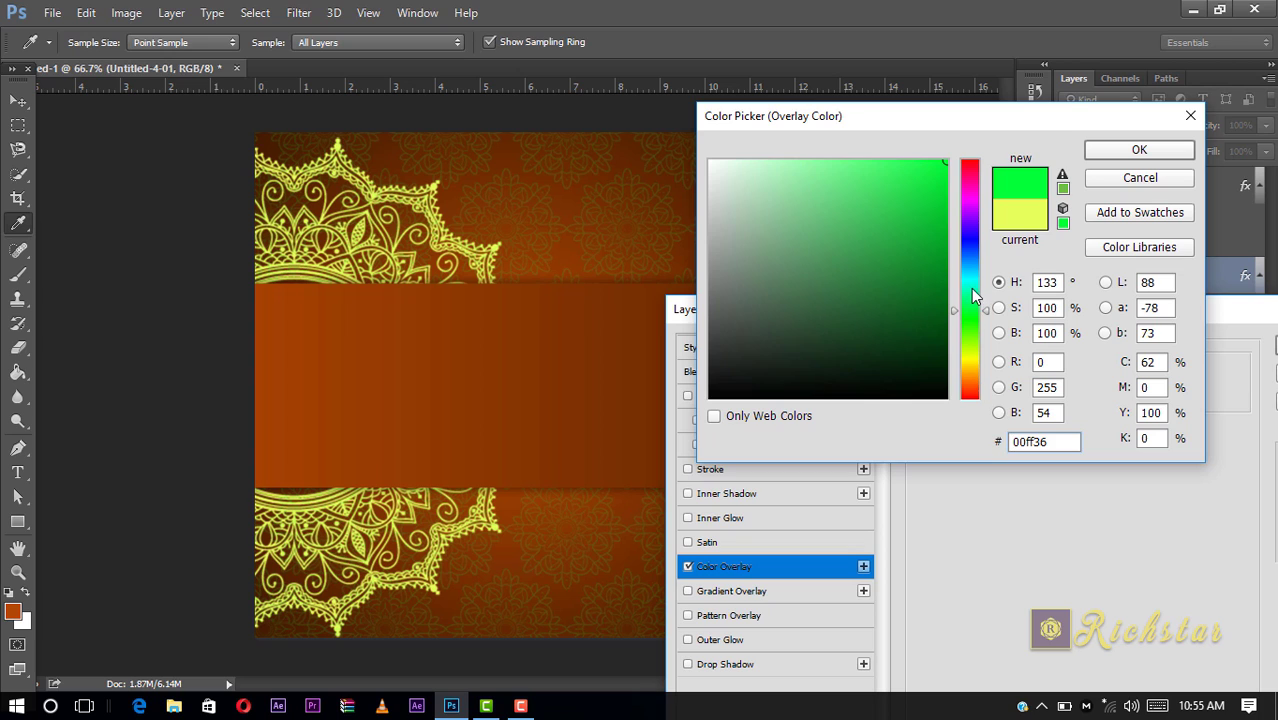
left_click(967, 280)
left_click(890, 165)
mouse_move(860, 155)
left_mouse_down()
mouse_move(705, 183)
mouse_move(706, 155)
left_mouse_up()
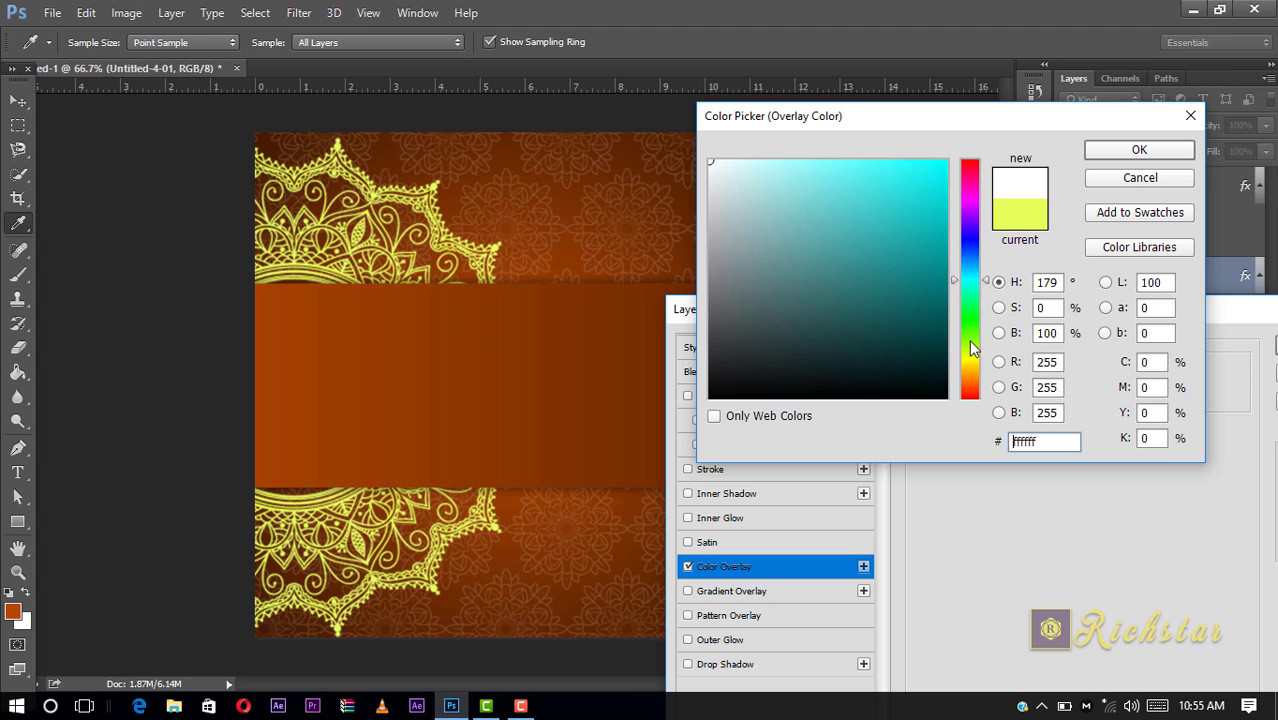
left_click_drag(968, 345, 968, 357)
mouse_move(873, 171)
left_mouse_down()
mouse_move(846, 151)
mouse_move(813, 152)
left_mouse_up()
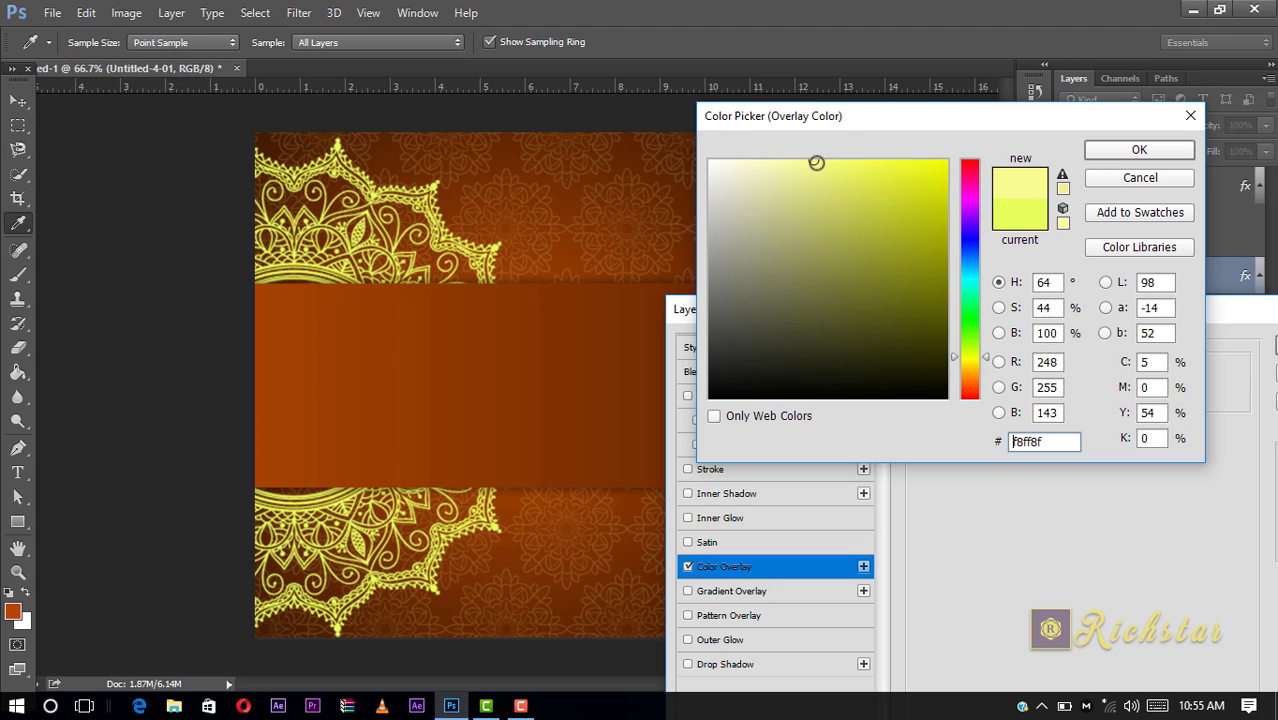
left_click(1108, 152)
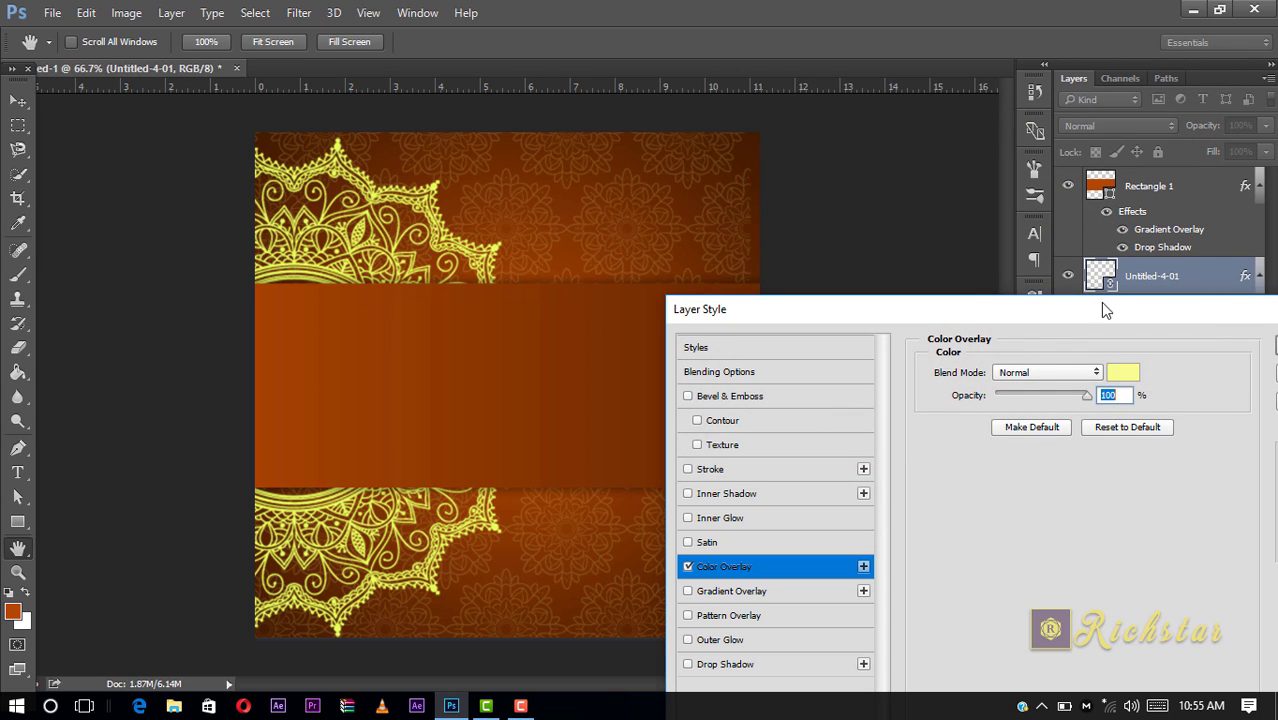
left_click_drag(1100, 316, 556, 332)
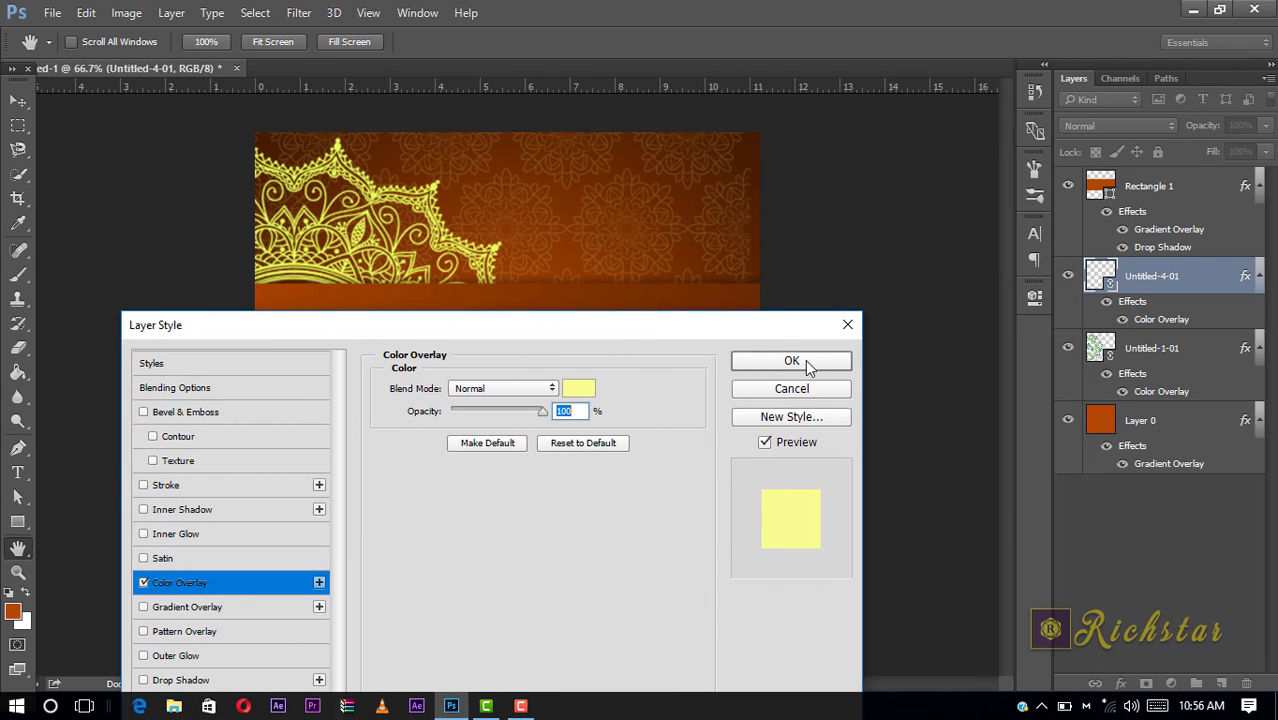
left_click(792, 361)
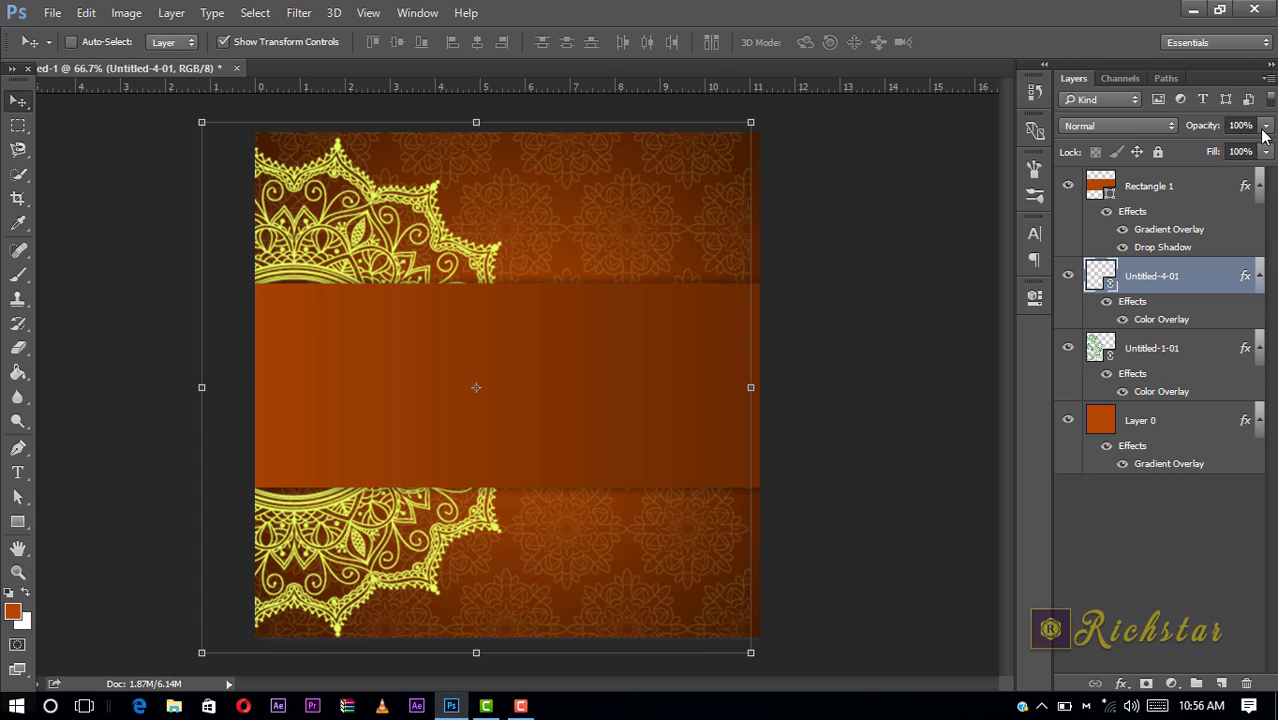
- Set the pattern layer to 75% opacity, nudge it right, and move it below Untitled-1-01
left_click(1238, 126)
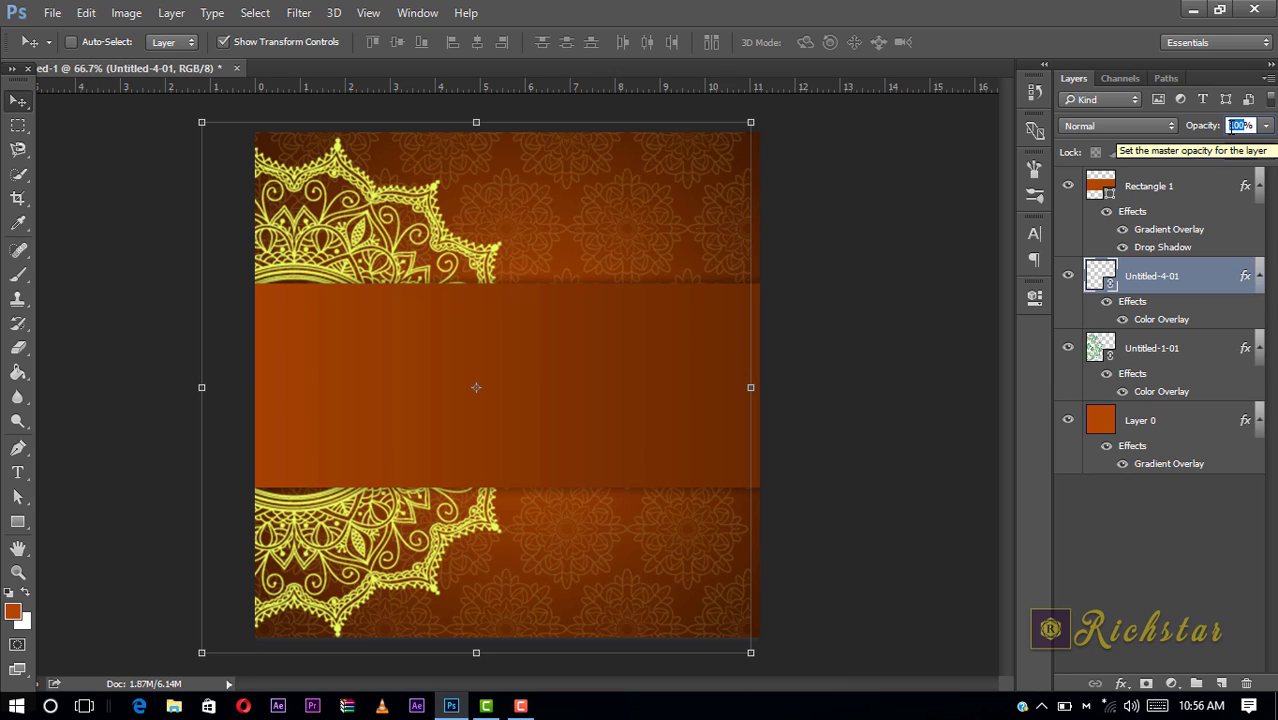
type("75")
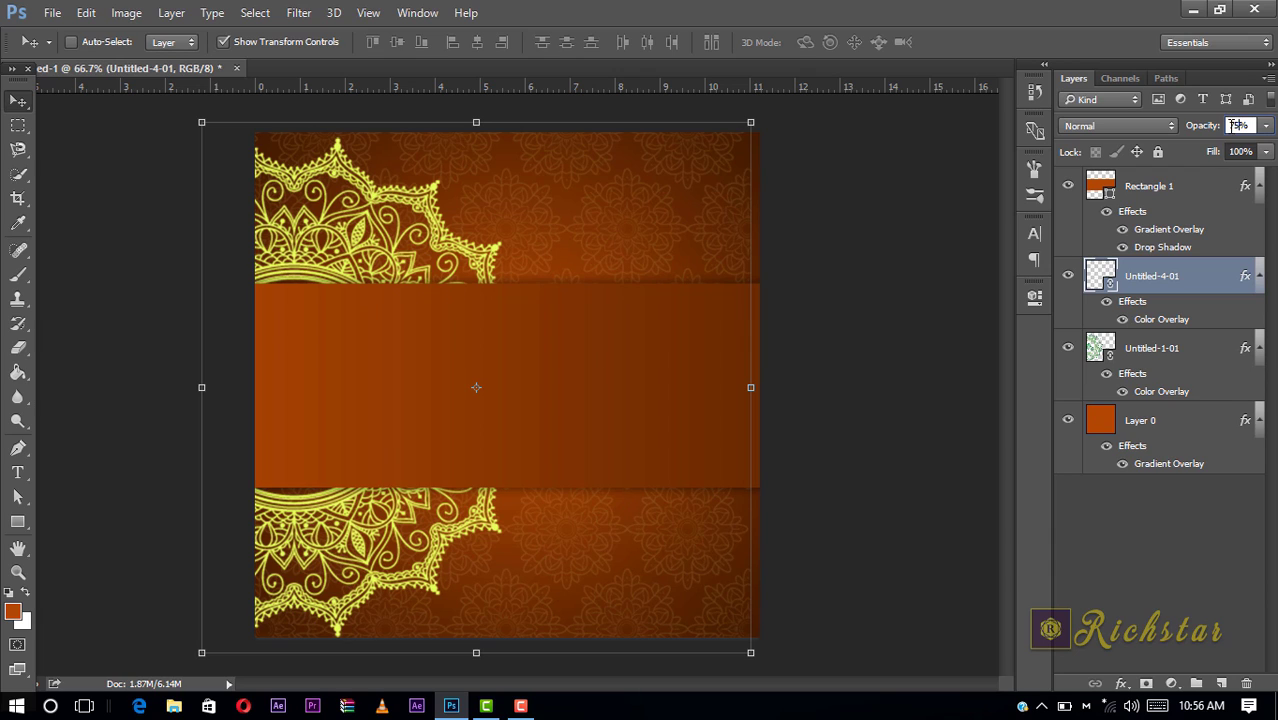
left_click(1117, 563)
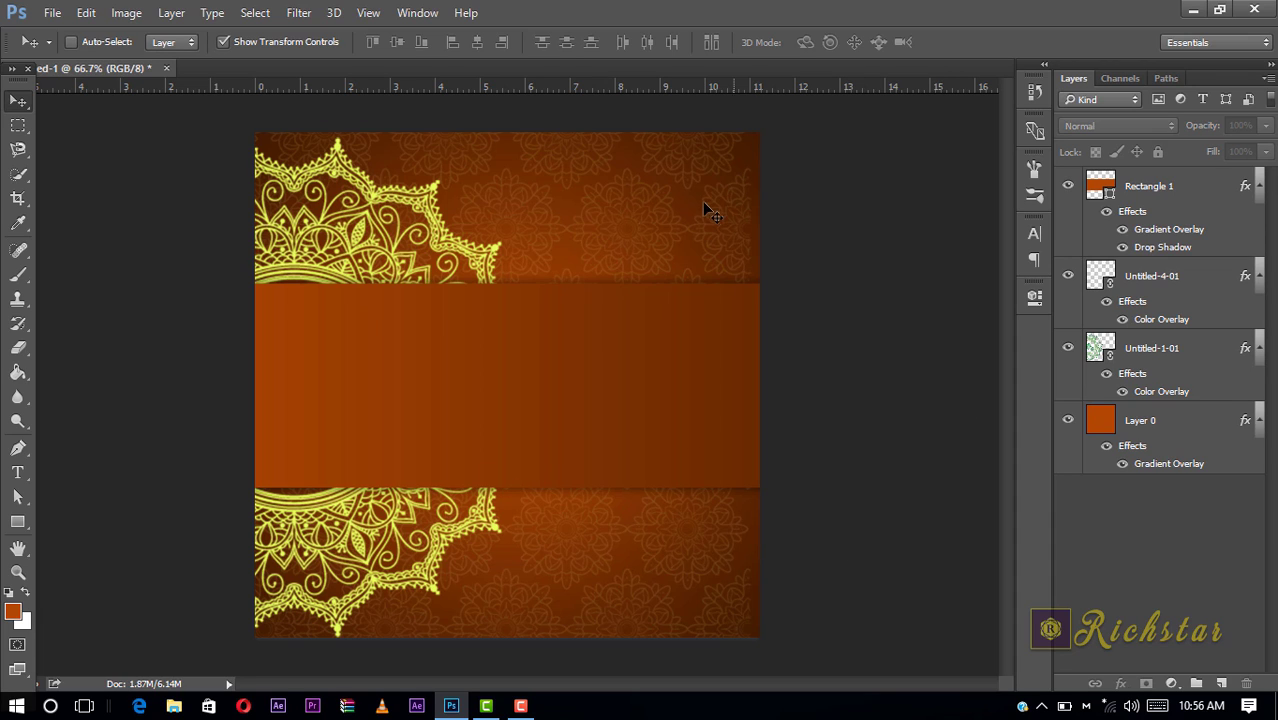
left_click(594, 232)
left_click(641, 281)
left_click(1140, 279)
left_click_drag(530, 240, 541, 240)
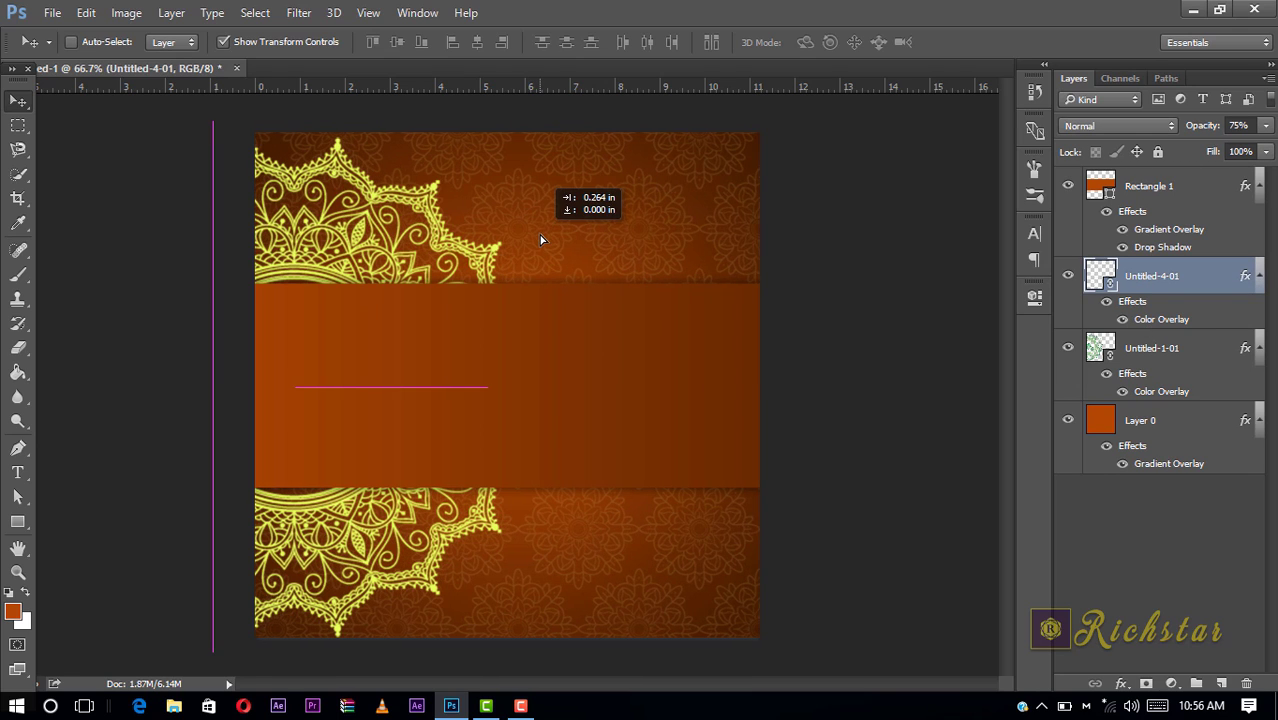
left_click_drag(1108, 312, 1175, 390)
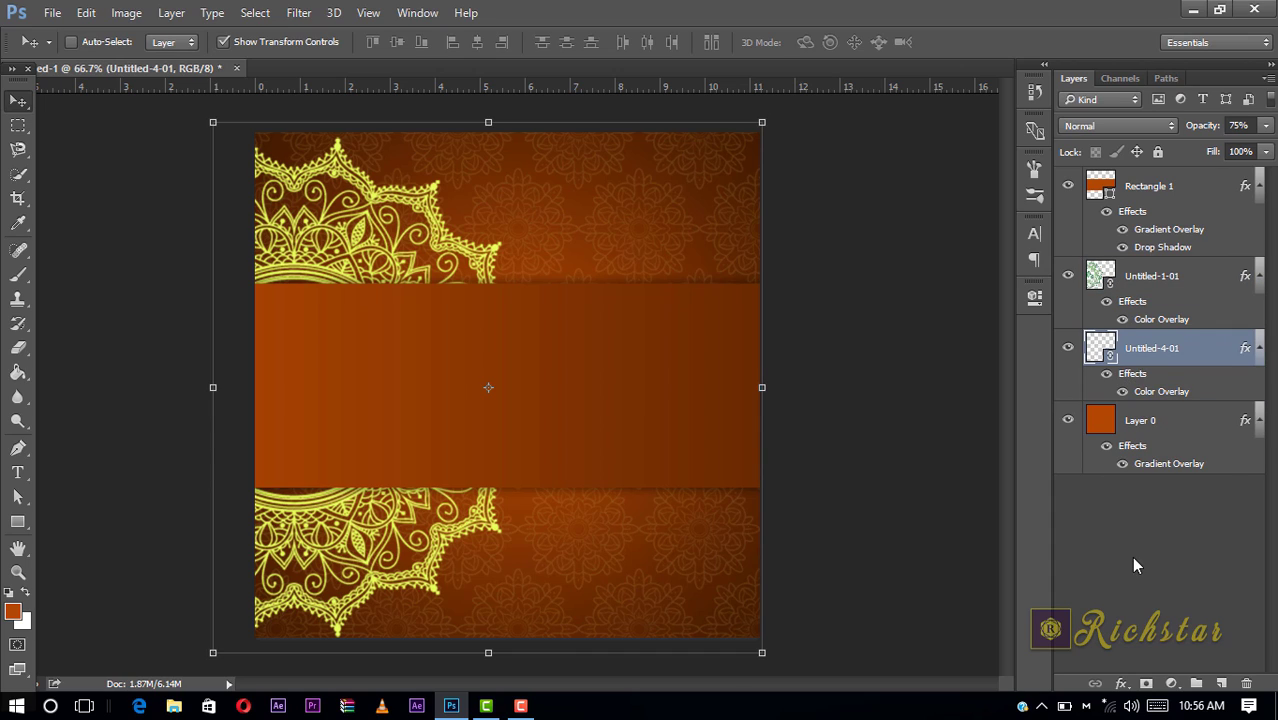
- Collapse the effects lists of Layer 0, Untitled-1-01, Untitled-4-01 and Rectangle 1, then deselect
left_click(1260, 421)
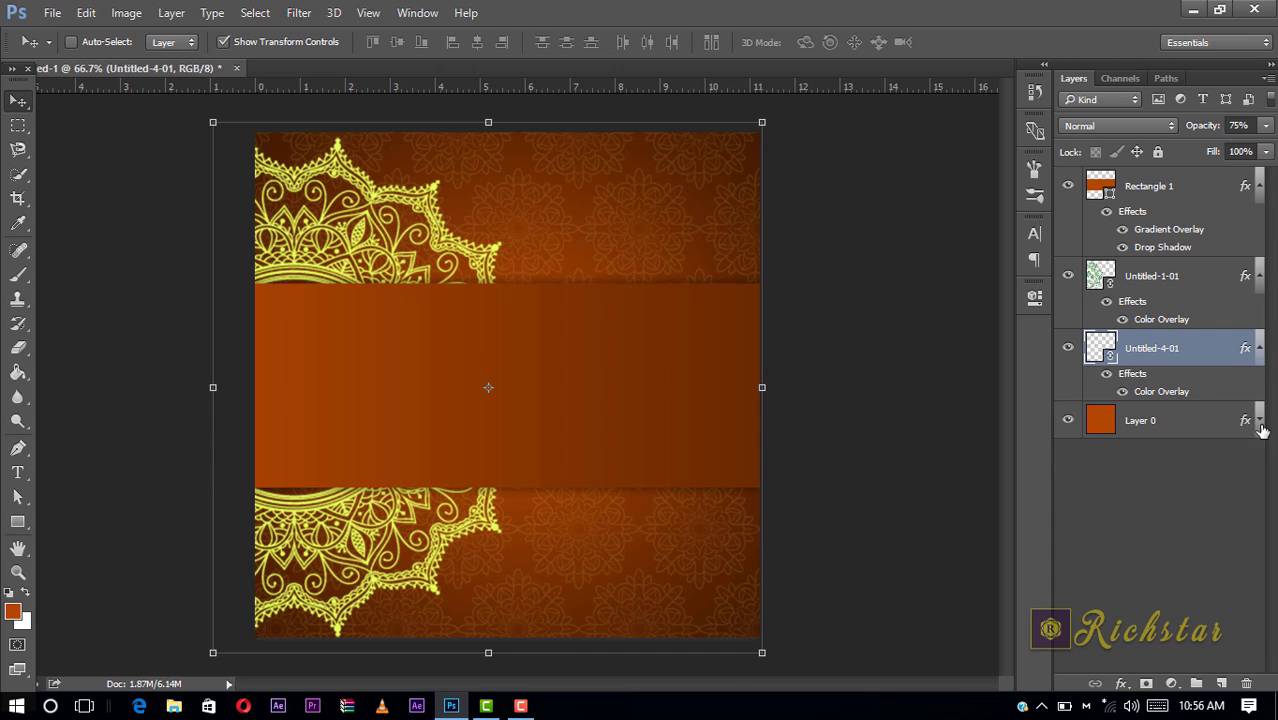
left_click(1260, 278)
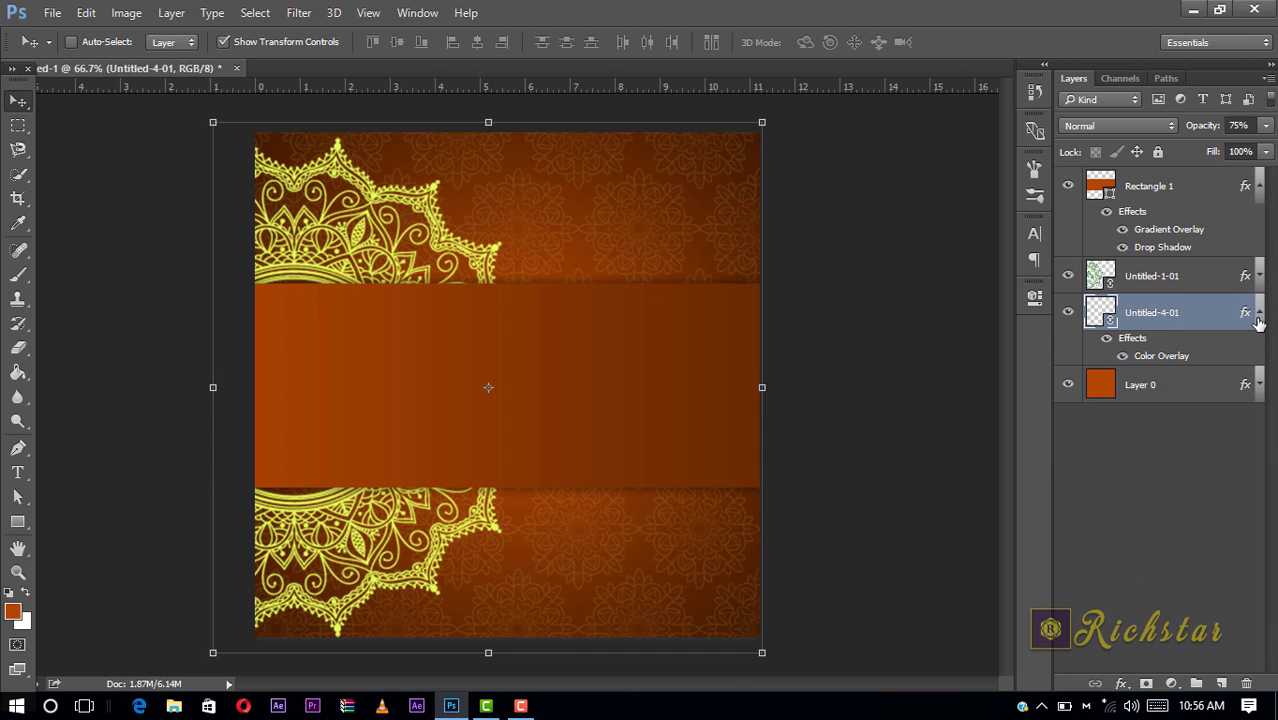
left_click(1259, 316)
left_click(1260, 188)
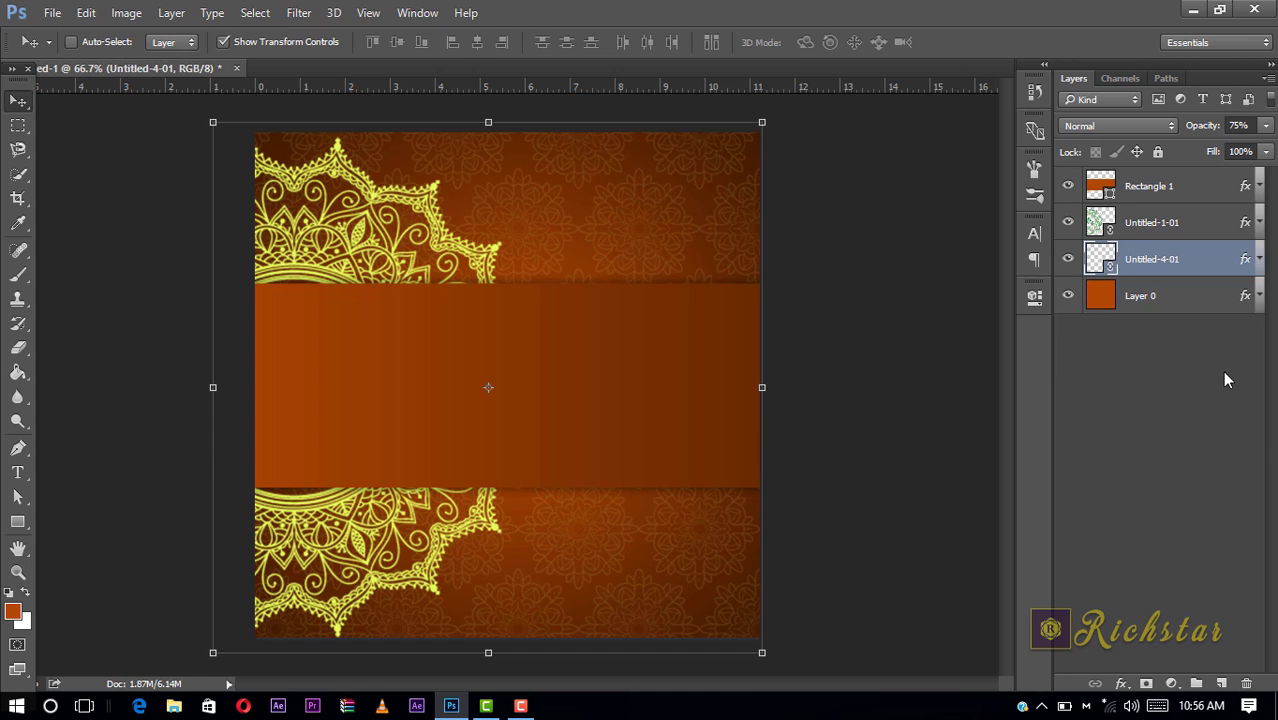
left_click(1148, 517)
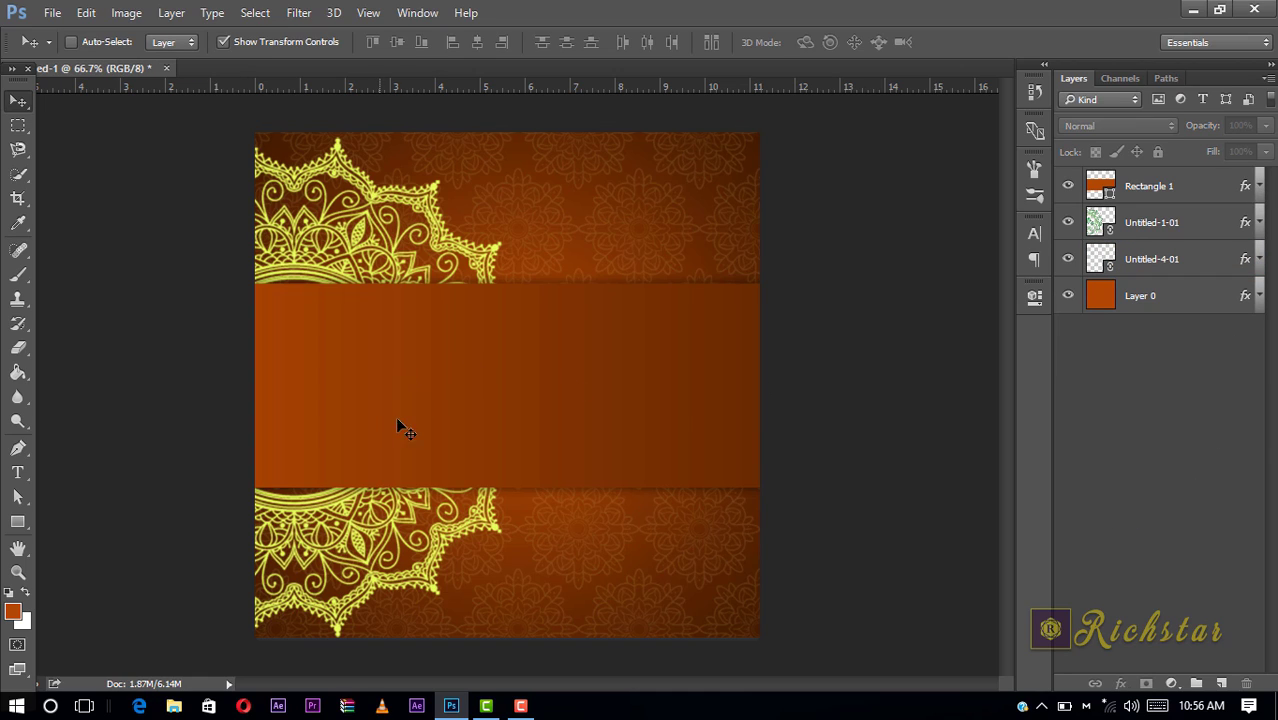
- Place ornaments-labels-and-frames0 from Camera Roll as a linked layer over the banner
left_click(55, 14)
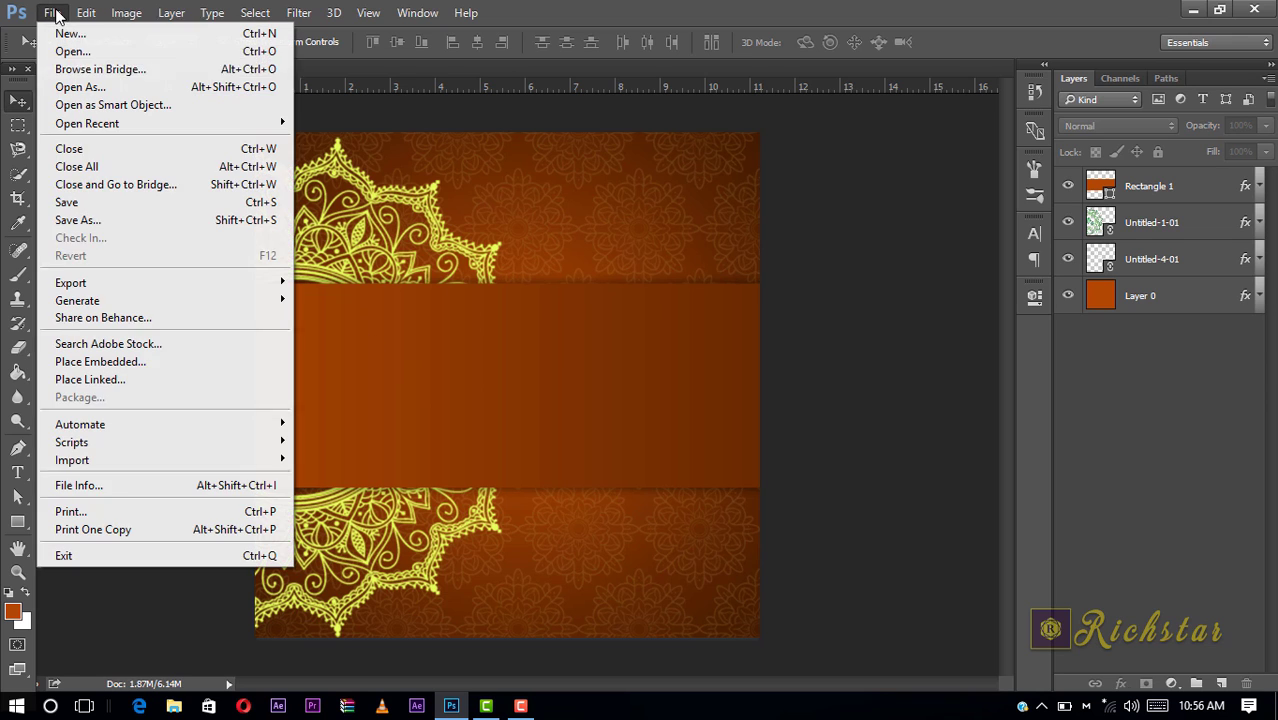
left_click(205, 382)
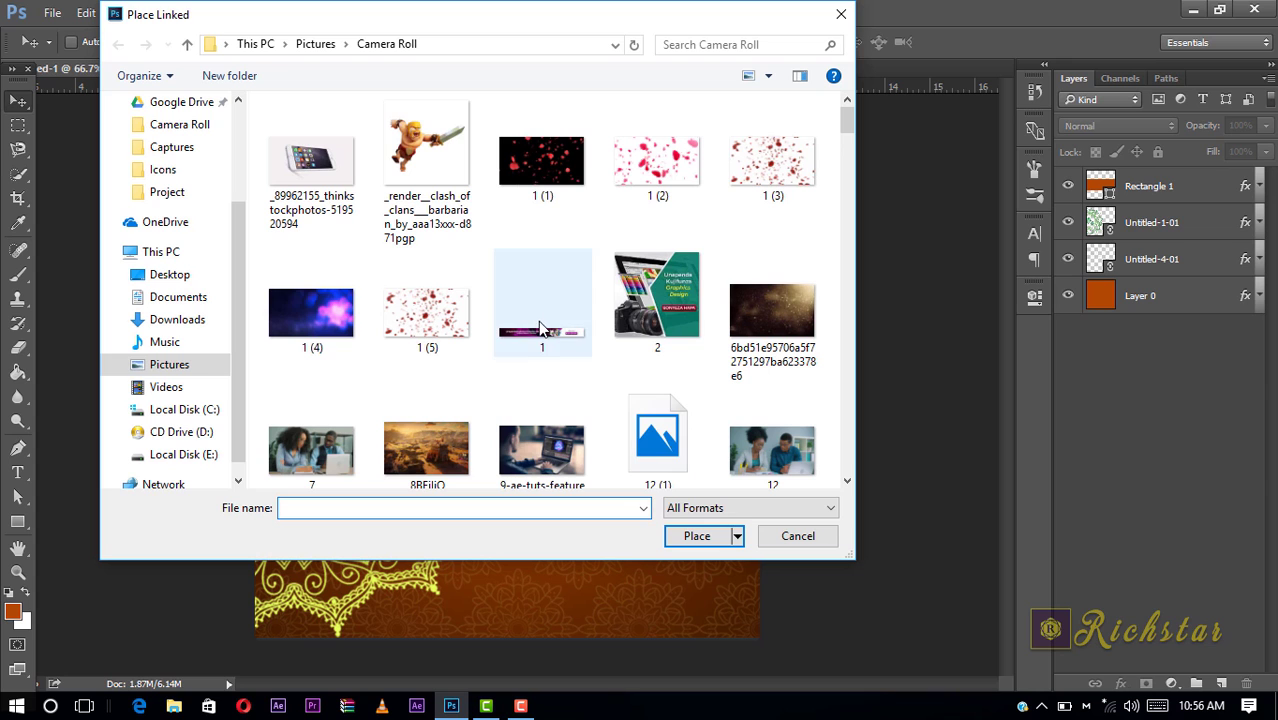
left_click(538, 328)
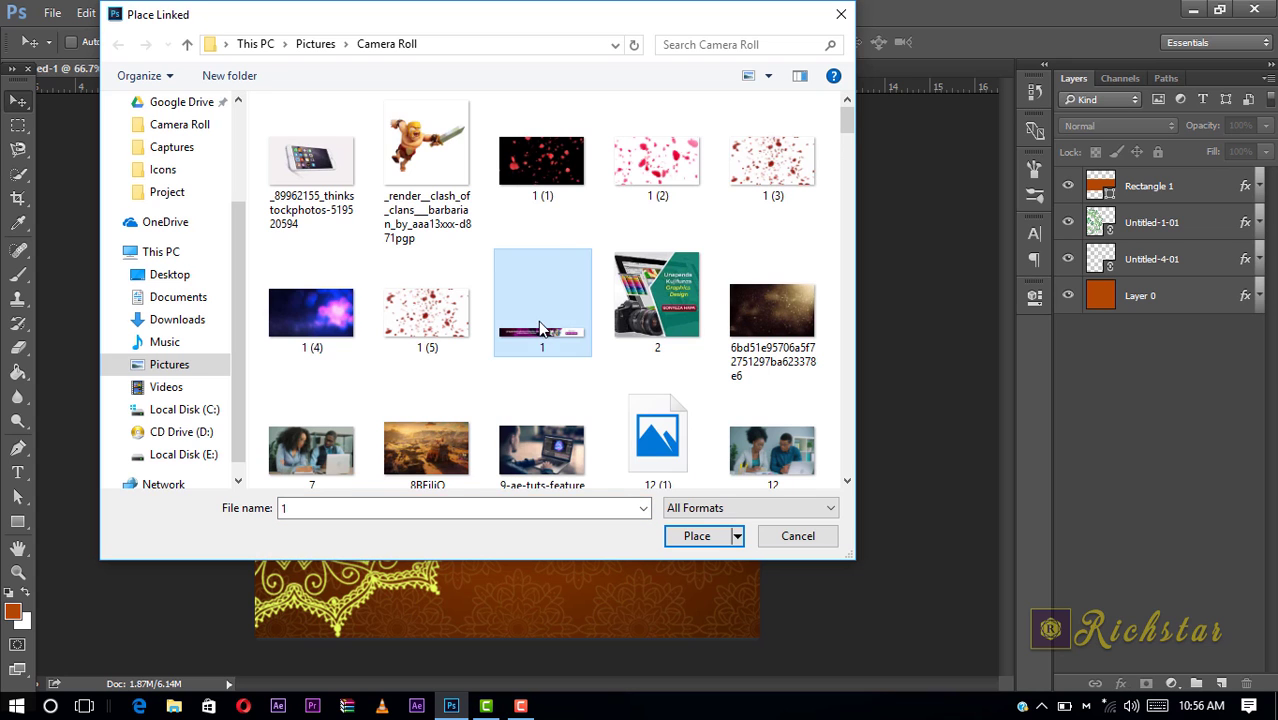
scroll(538, 328, "down", 3)
scroll(540, 328, "down", 3)
scroll(543, 328, "down", 2)
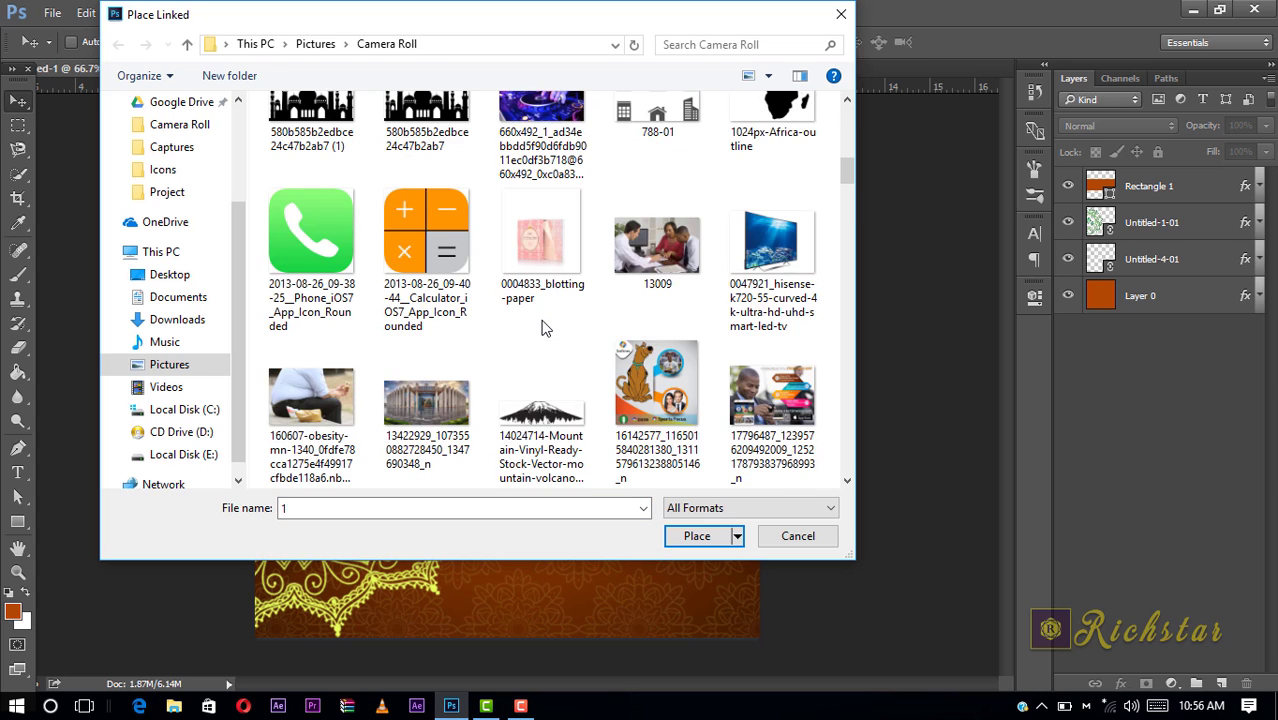
scroll(543, 328, "down", 2)
scroll(543, 328, "down", 2)
scroll(543, 328, "down", 2)
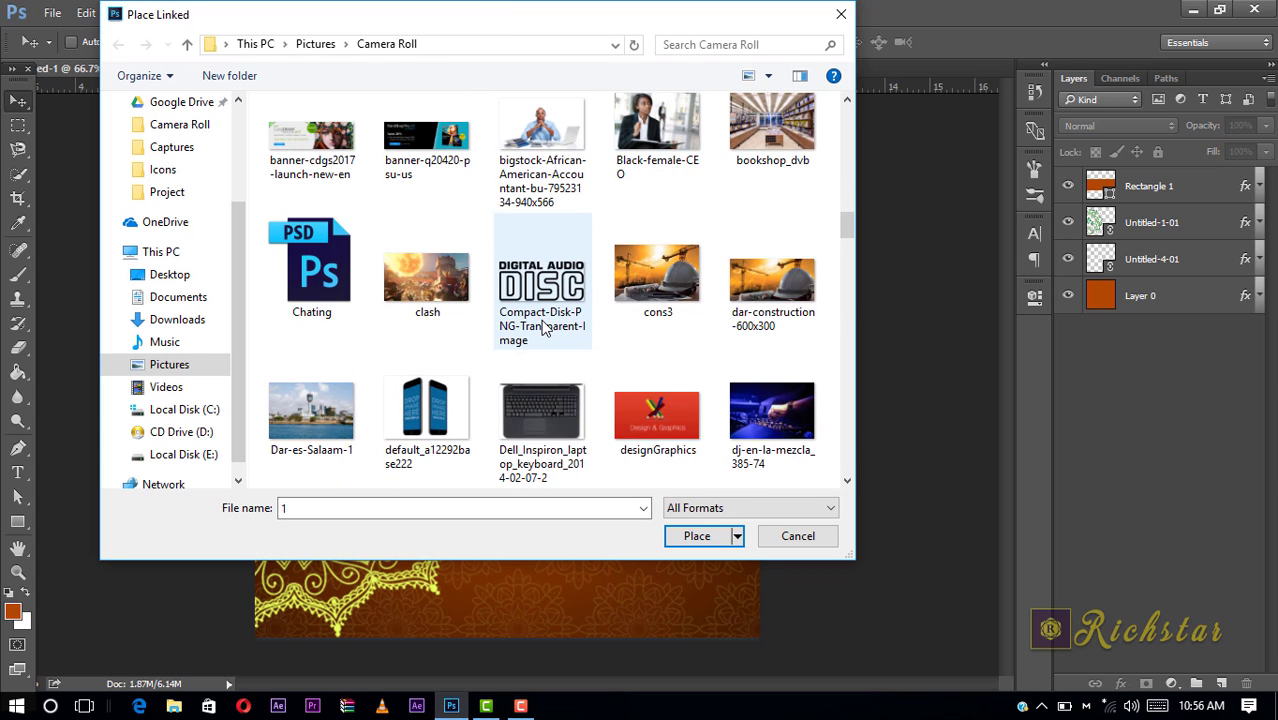
scroll(543, 328, "down", 3)
scroll(543, 328, "down", 3)
scroll(543, 328, "down", 3)
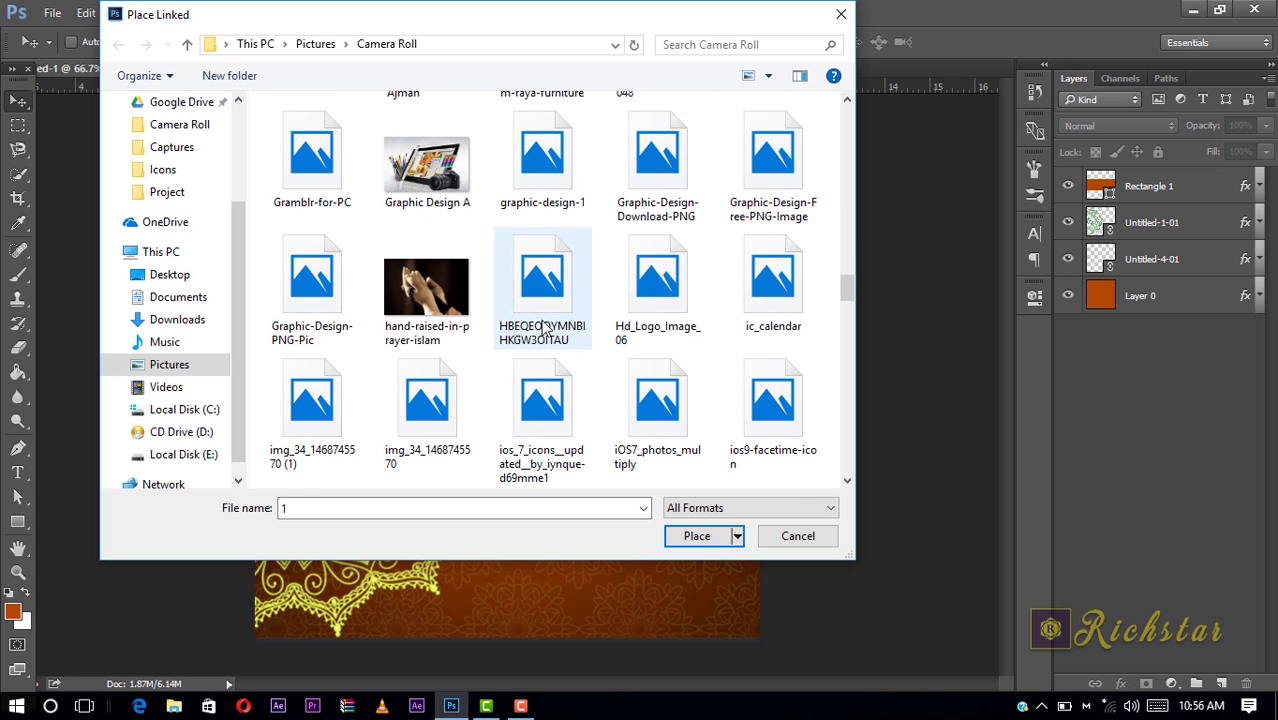
scroll(543, 328, "down", 3)
scroll(543, 328, "down", 2)
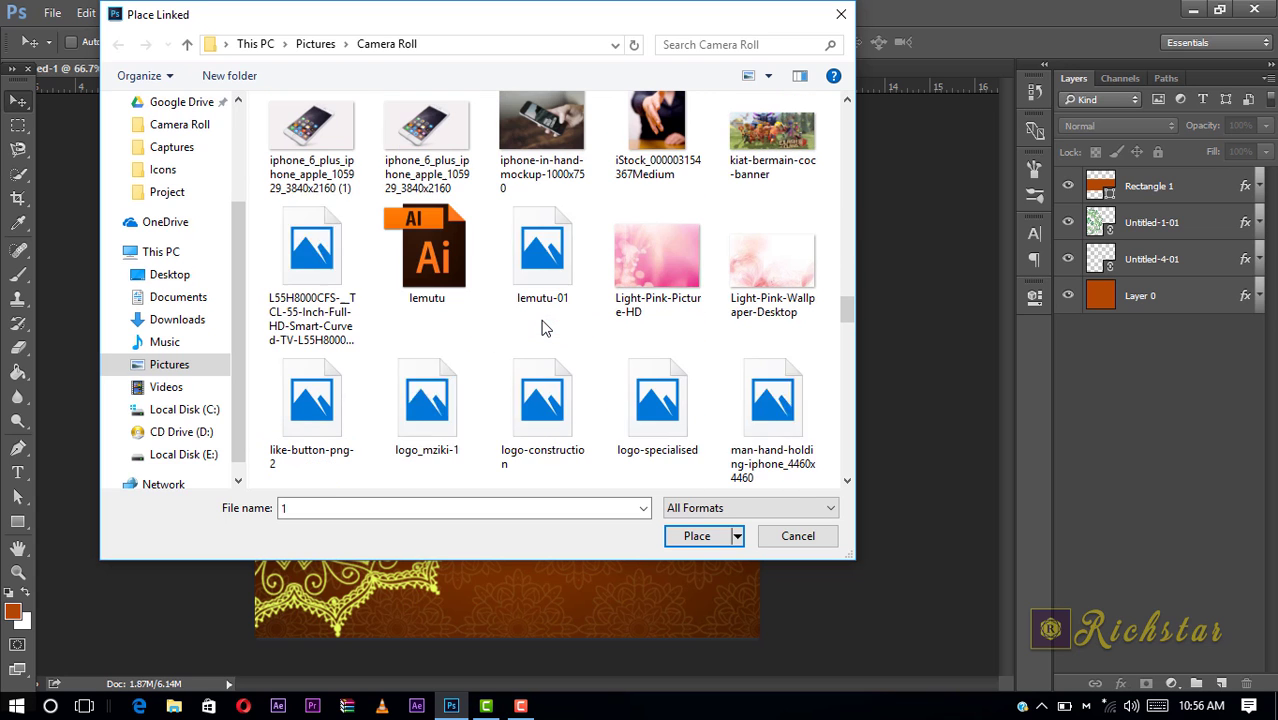
scroll(543, 328, "down", 3)
scroll(543, 328, "down", 3)
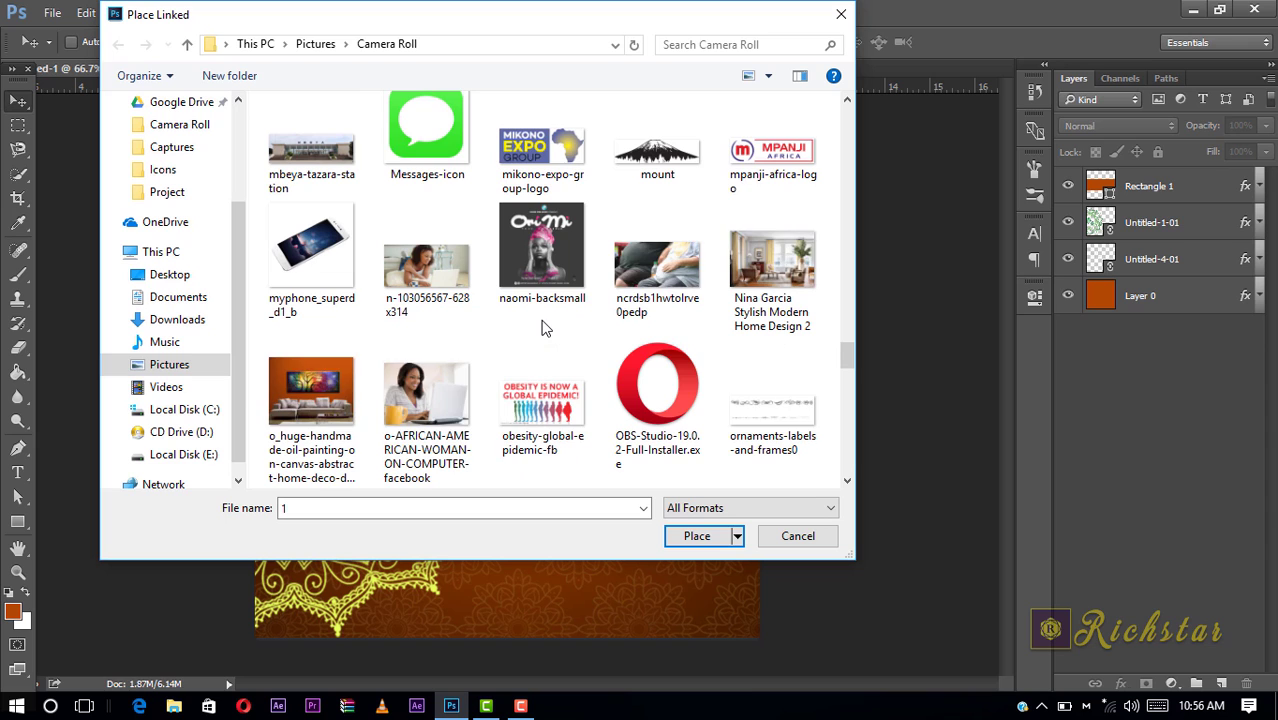
scroll(543, 328, "down", 3)
double_click(767, 166)
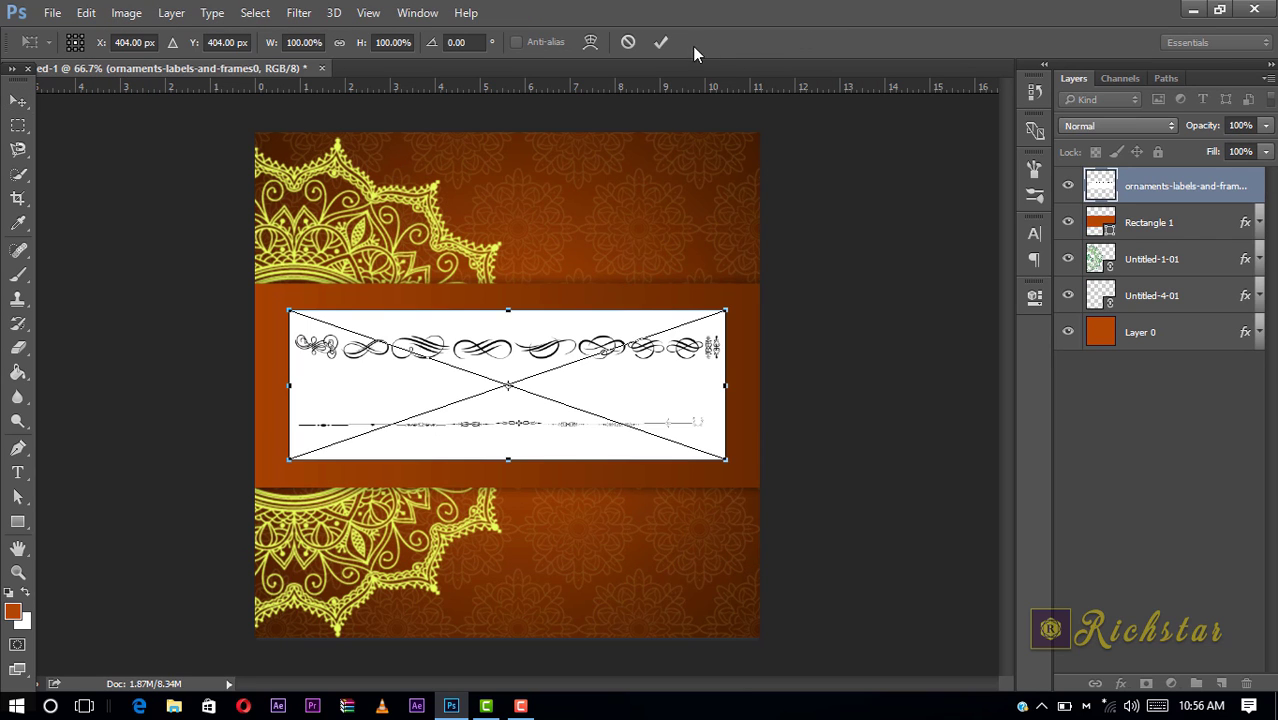
left_click(661, 42)
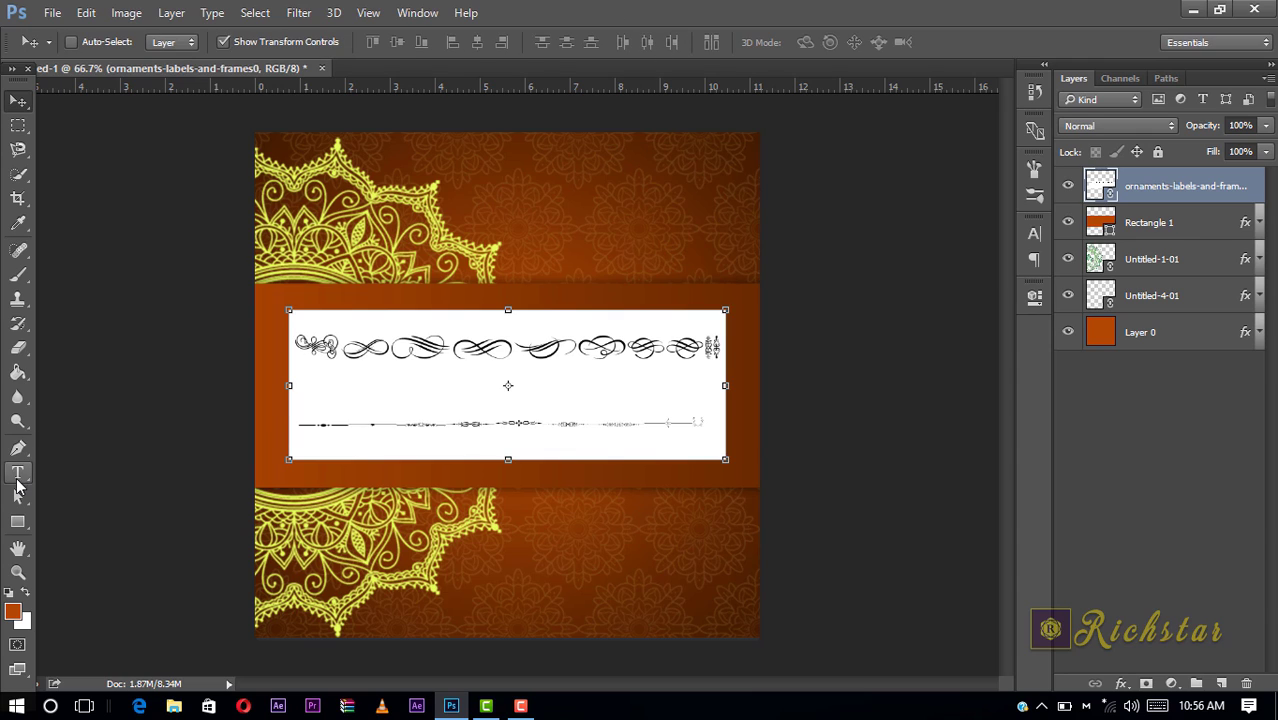
- Mask the ornaments layer to its top row using a rectangular marquee selection
left_click(18, 125)
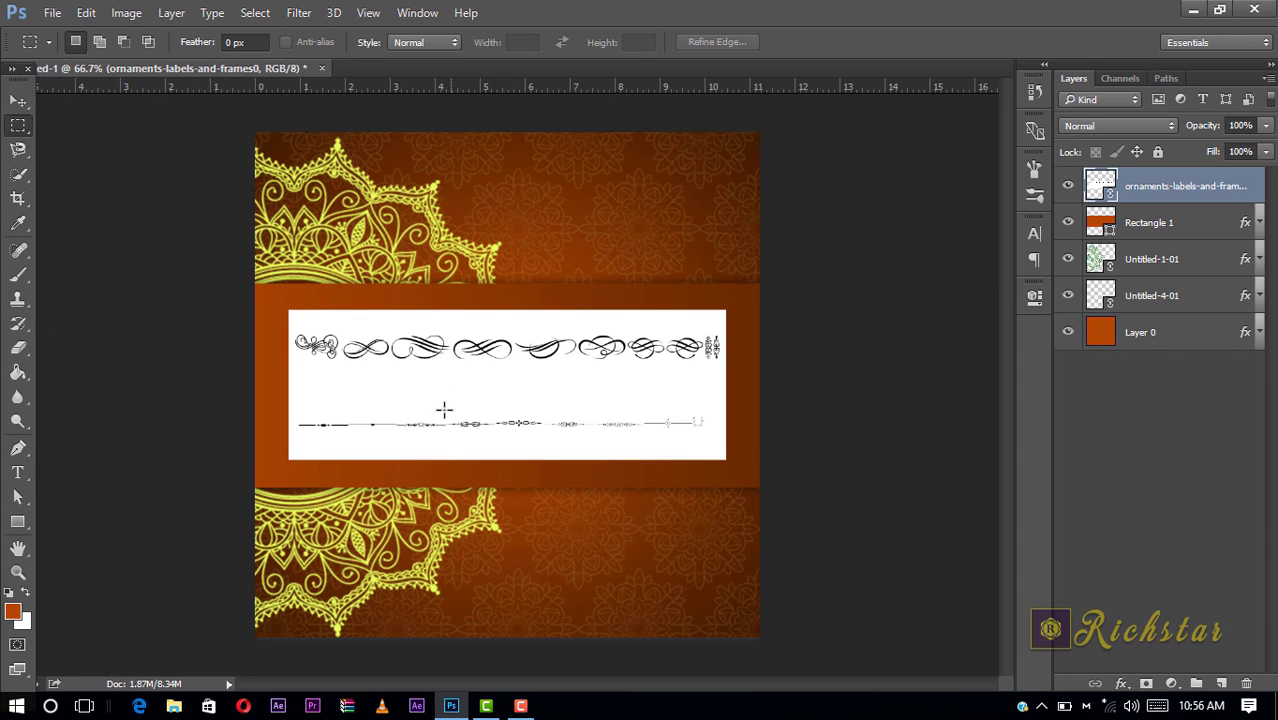
left_click_drag(292, 331, 724, 364)
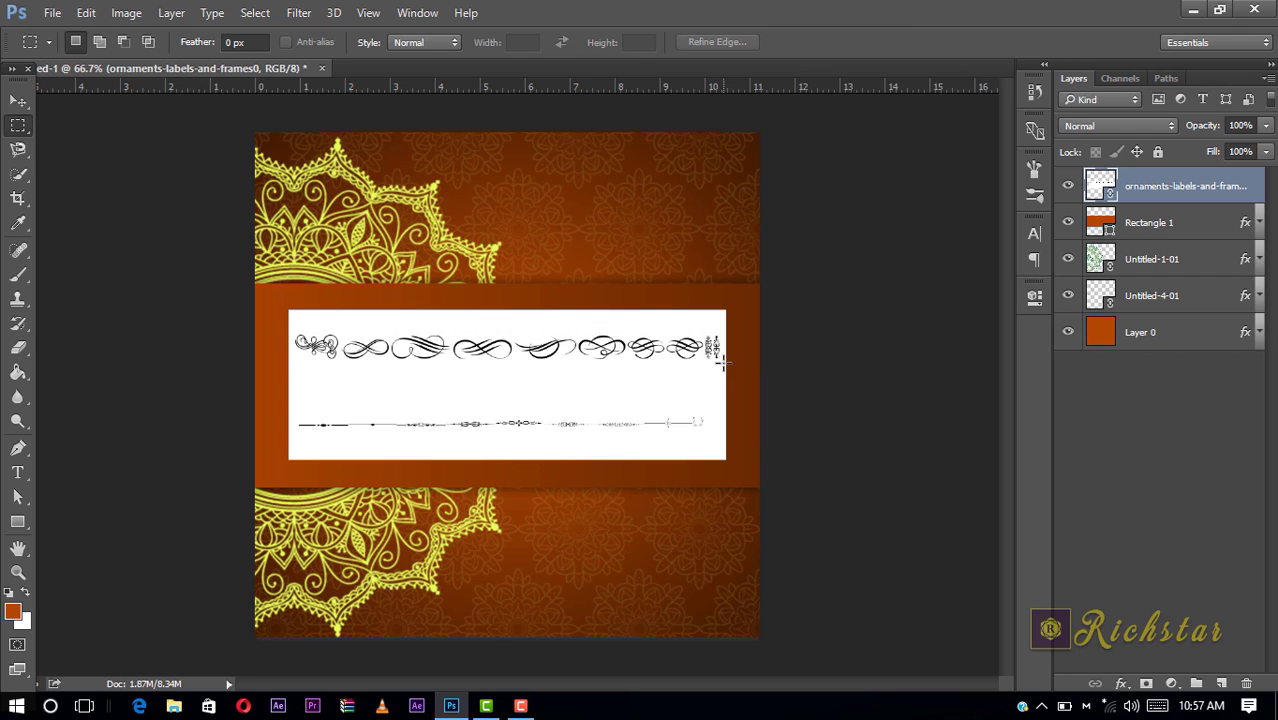
left_click(1146, 683)
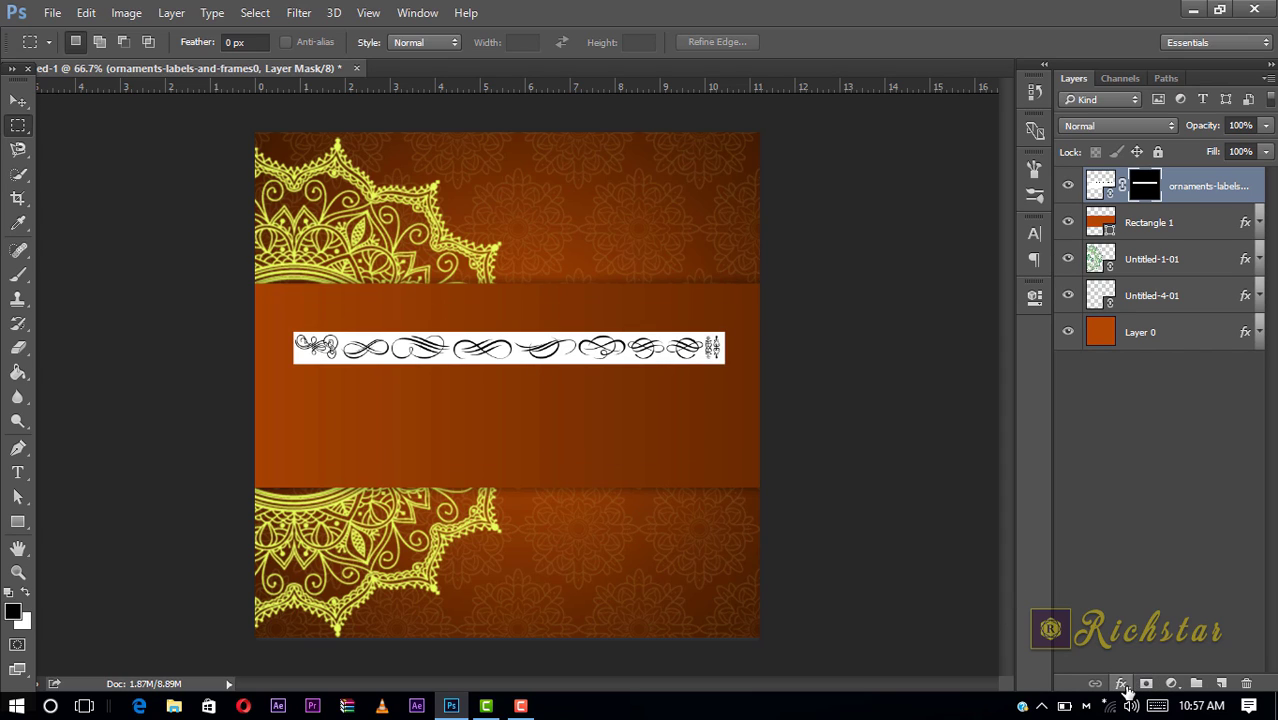
left_click(1121, 683)
left_click(1121, 460)
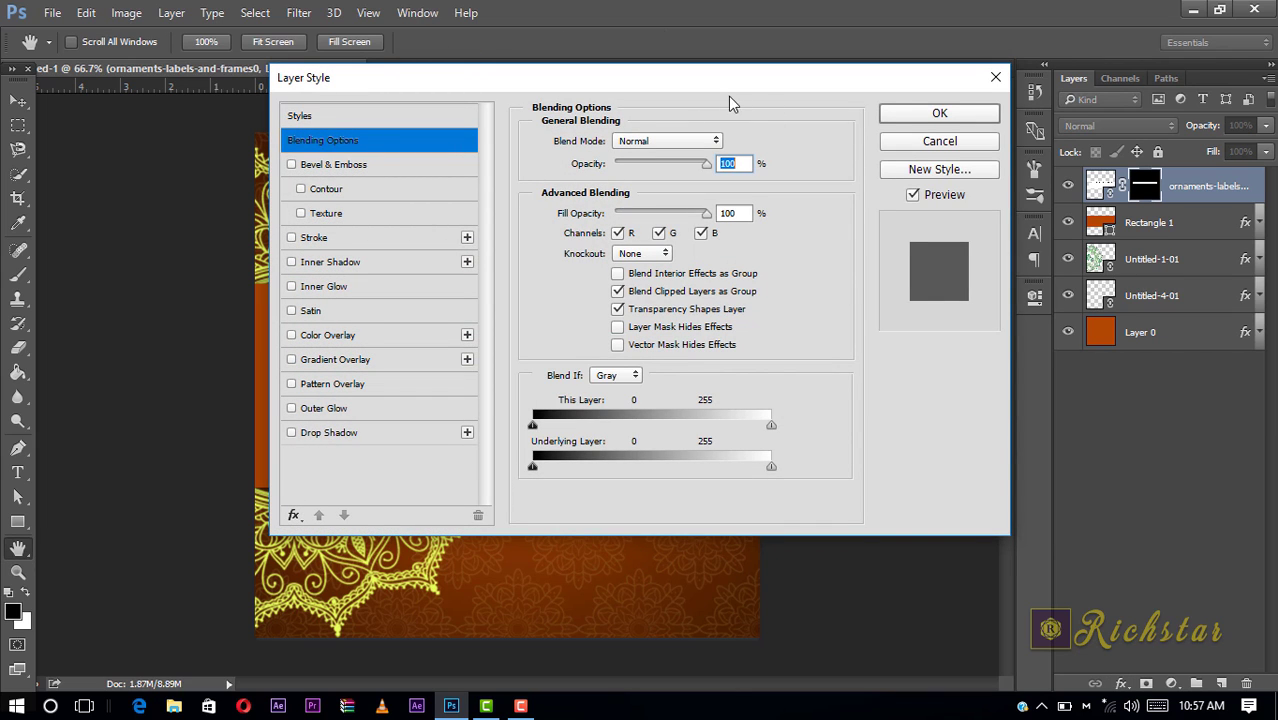
- Set the This Layer Blend If white slider to about 89 to drop the strip's white background
left_click_drag(728, 86, 1001, 86)
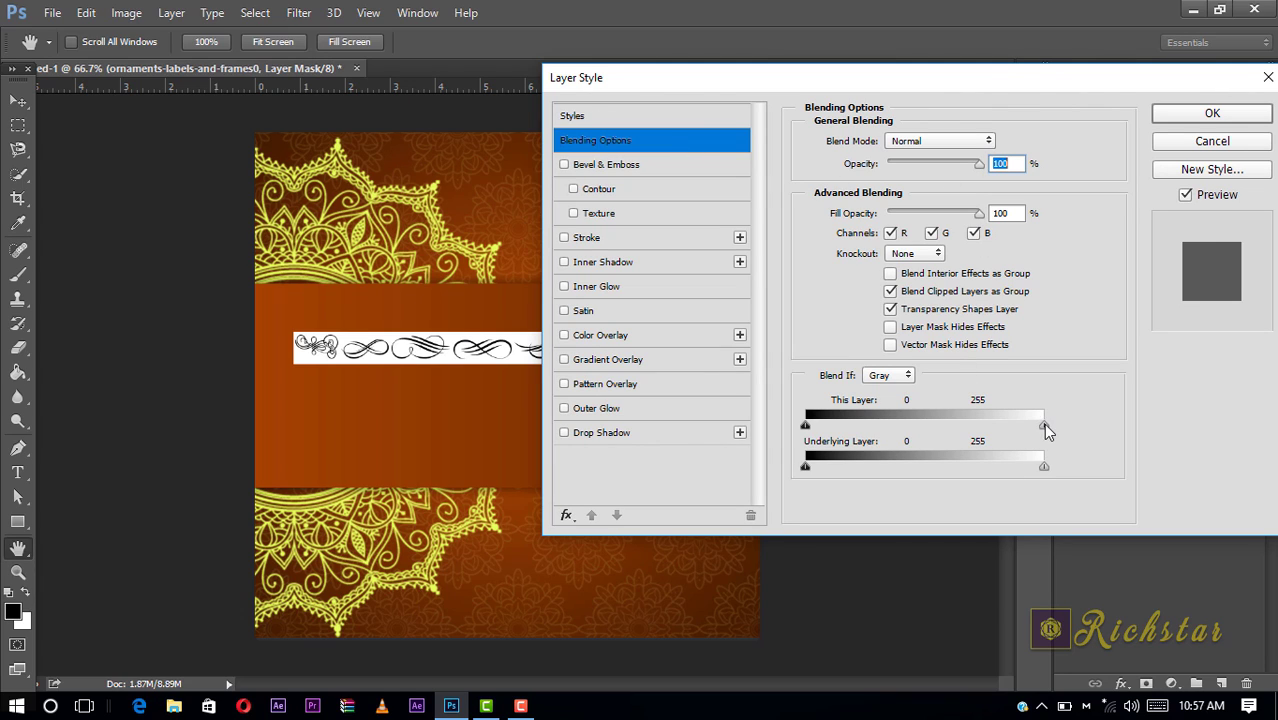
left_click_drag(1043, 425, 892, 430)
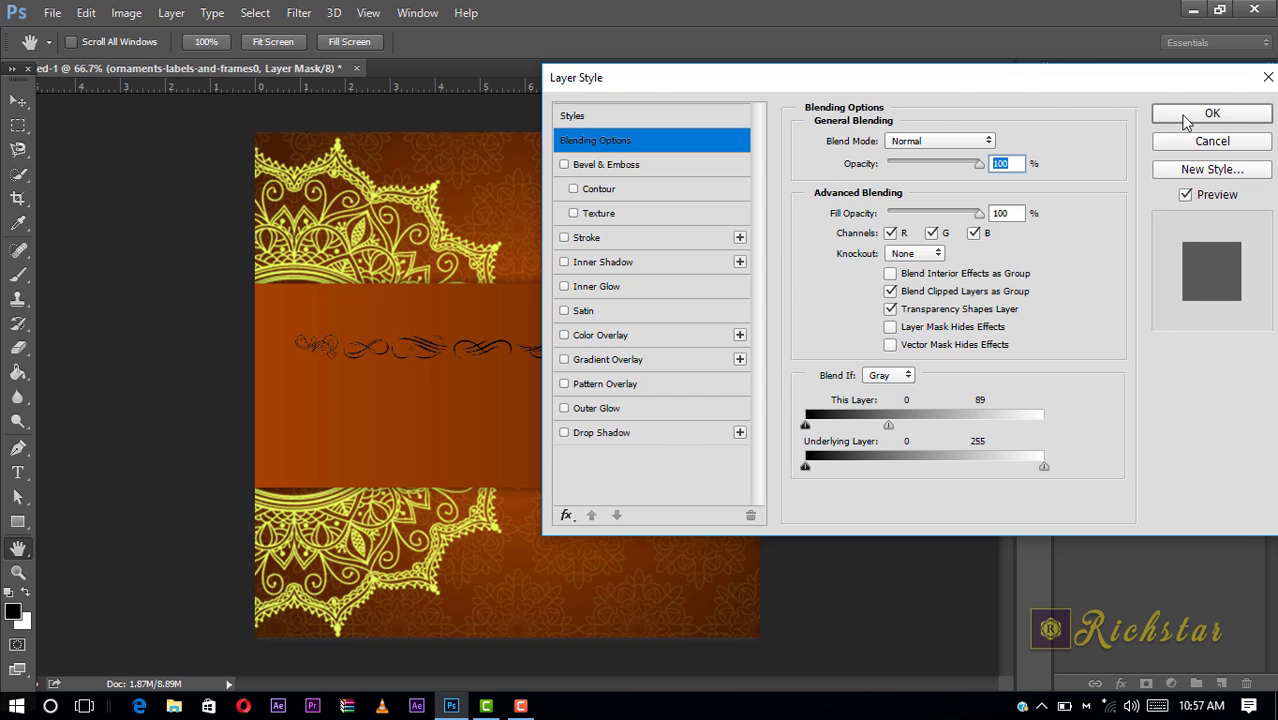
left_click(1185, 118)
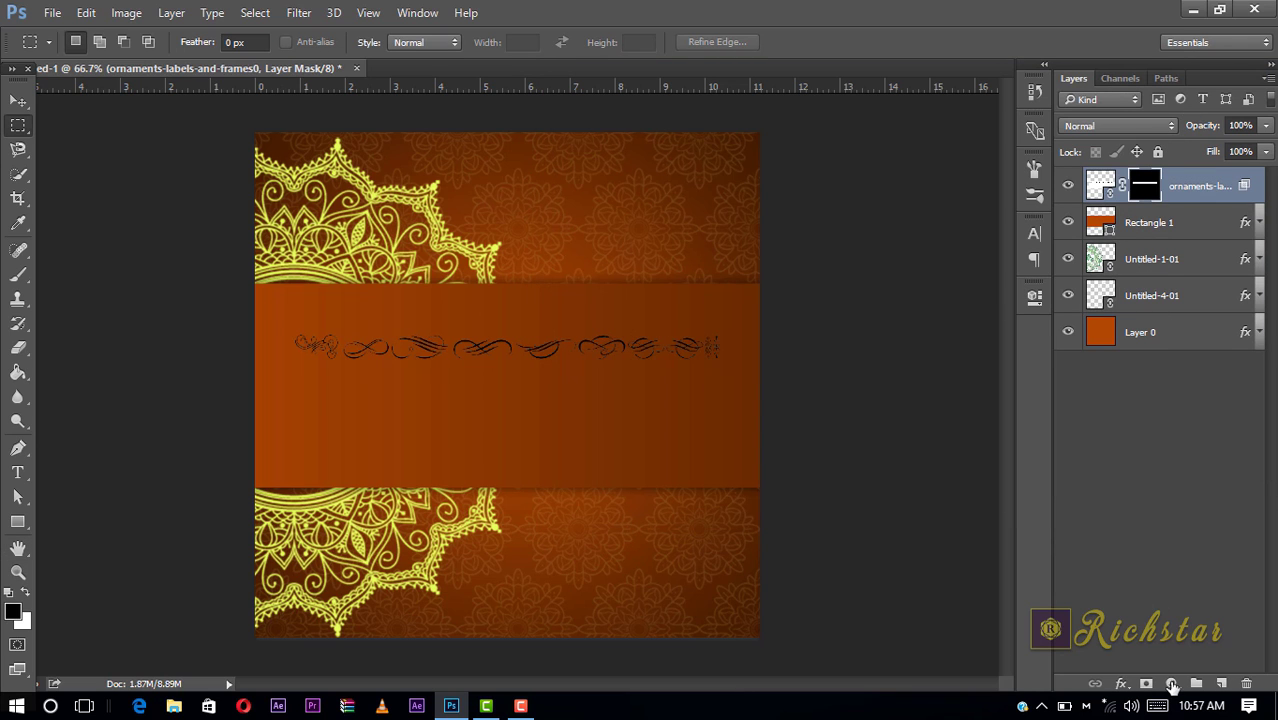
- Convert the ornament layer to a smart object and give it a yellow Color Overlay
right_click(1177, 190)
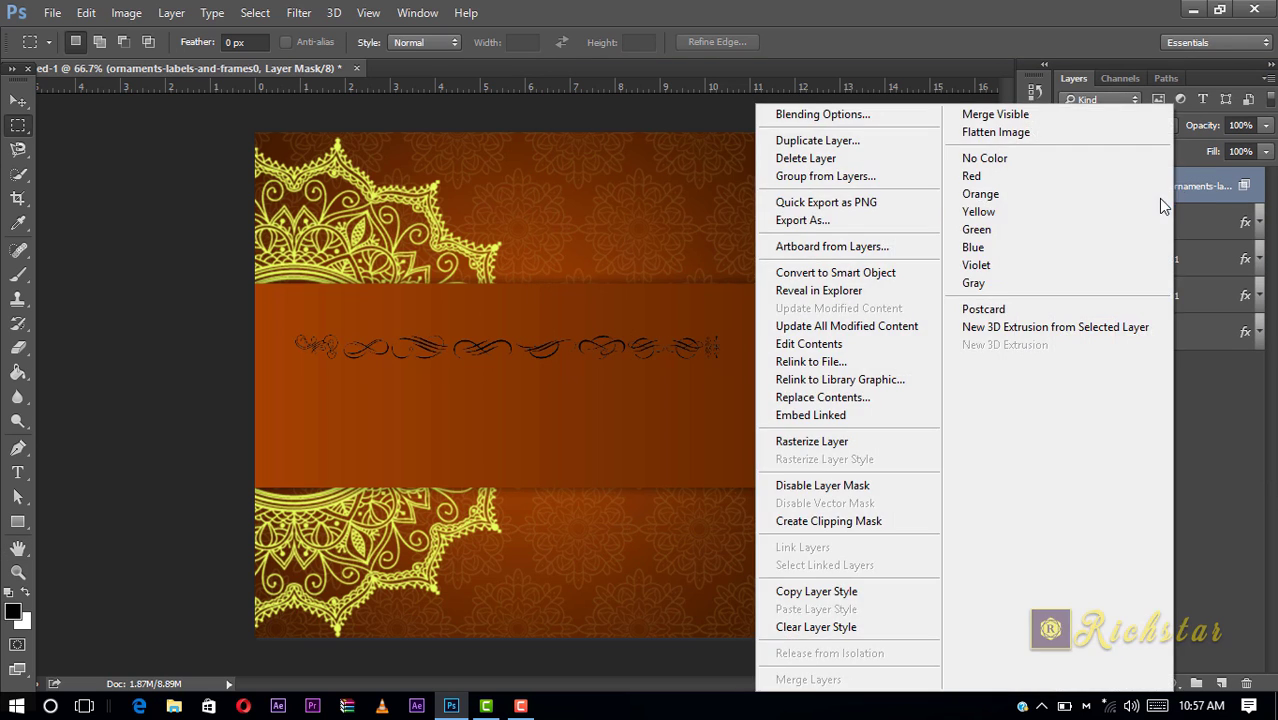
left_click(830, 274)
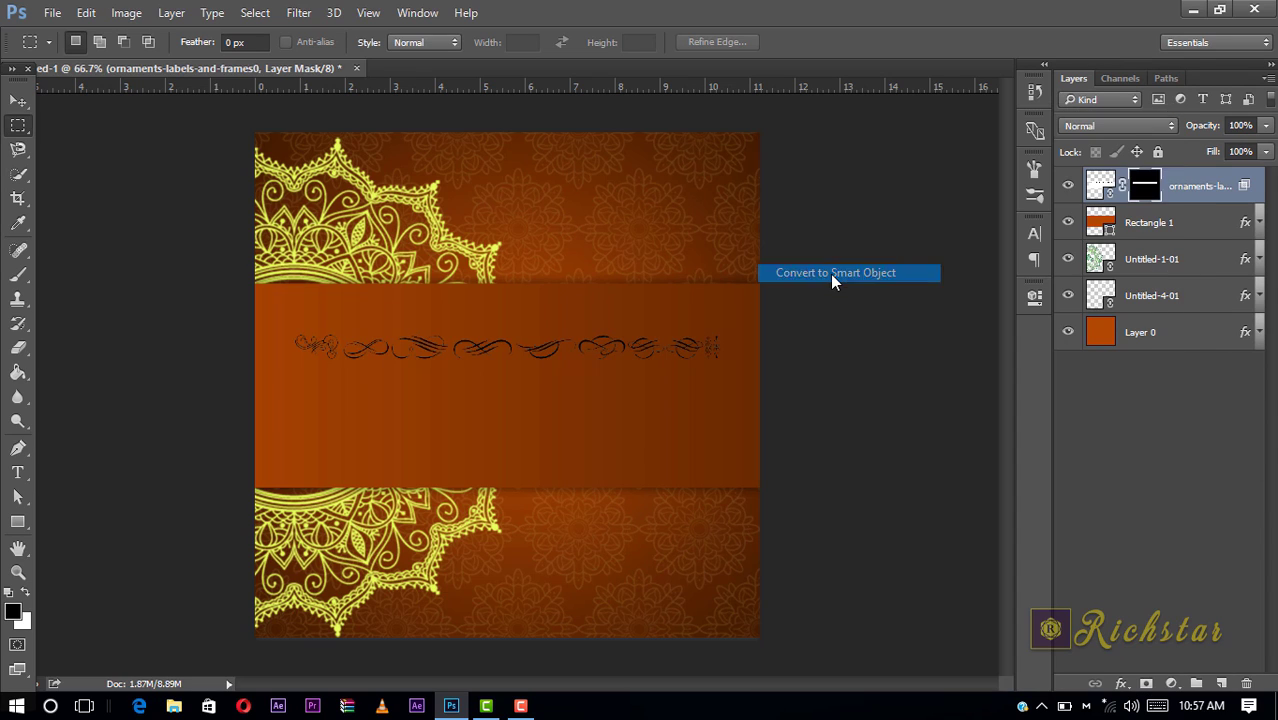
left_click(1121, 683)
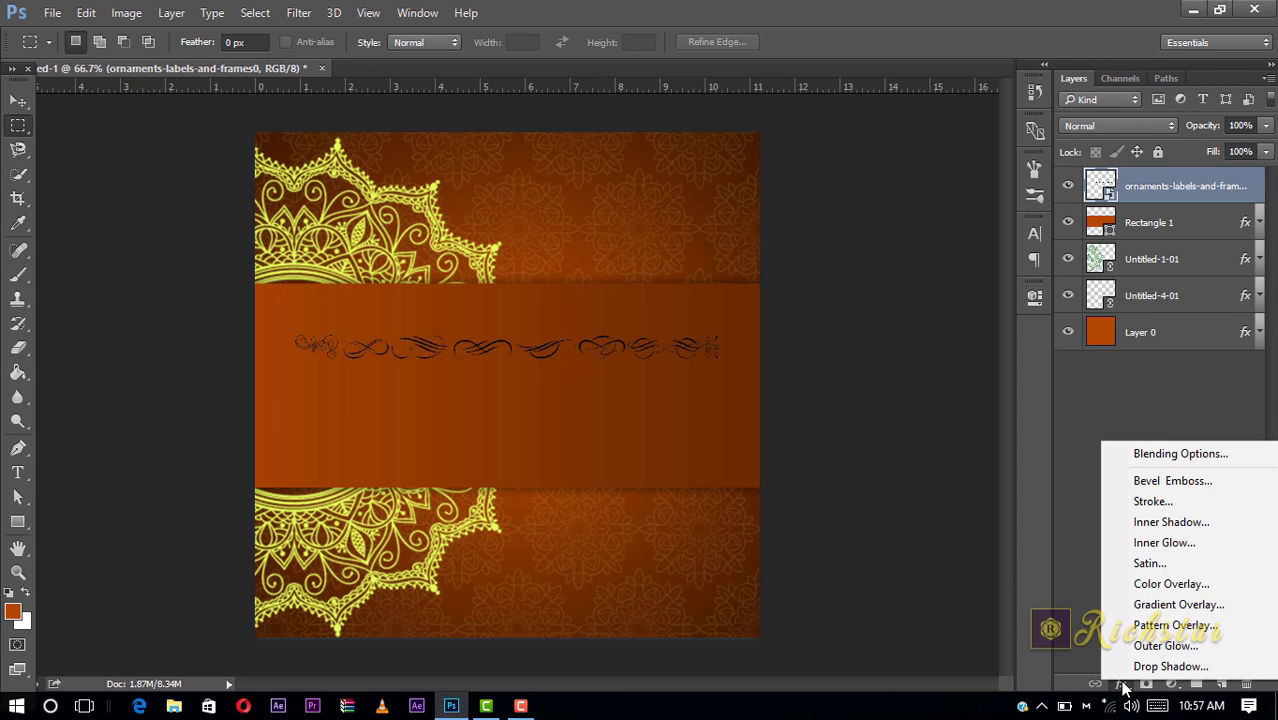
left_click(1152, 600)
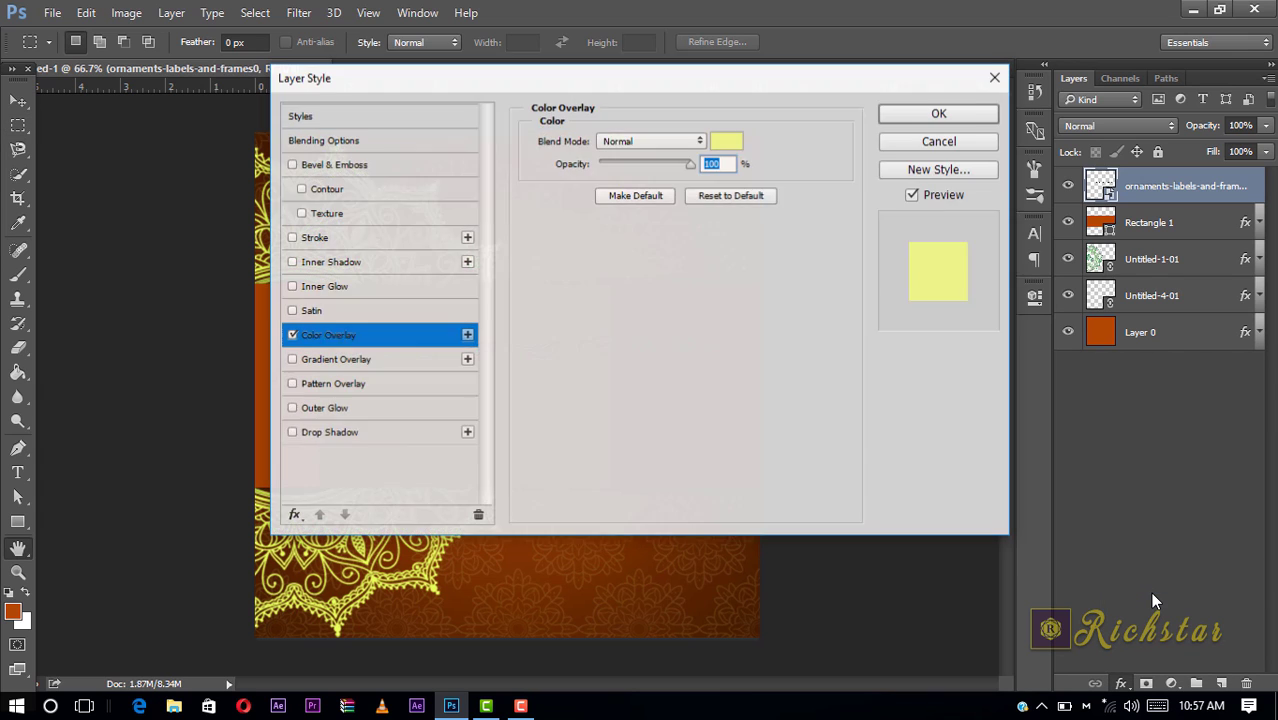
mouse_move(450, 76)
left_mouse_down()
mouse_move(633, 124)
mouse_move(950, 45)
mouse_move(405, 110)
left_mouse_up()
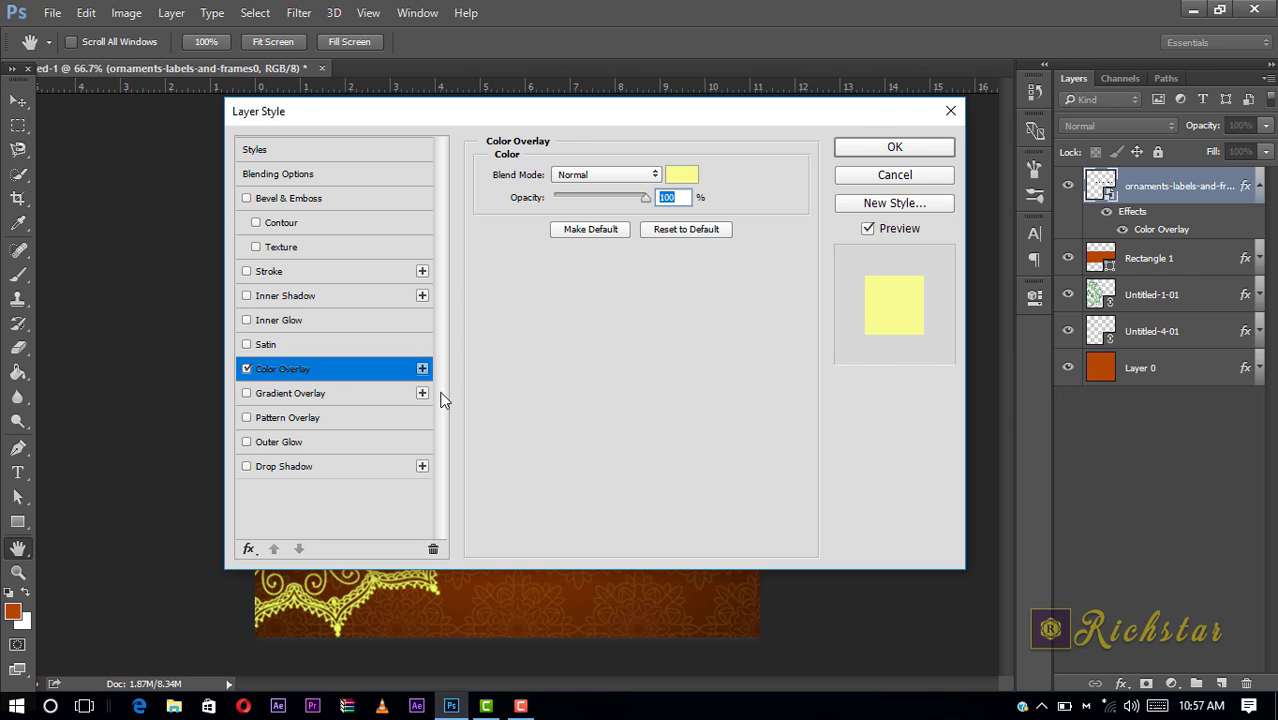
- Add a Multiply drop shadow at 84% opacity, 5 px size, spread about 6%
left_click(266, 466)
mouse_move(288, 111)
left_mouse_down()
mouse_move(697, 71)
mouse_move(652, 76)
left_mouse_up()
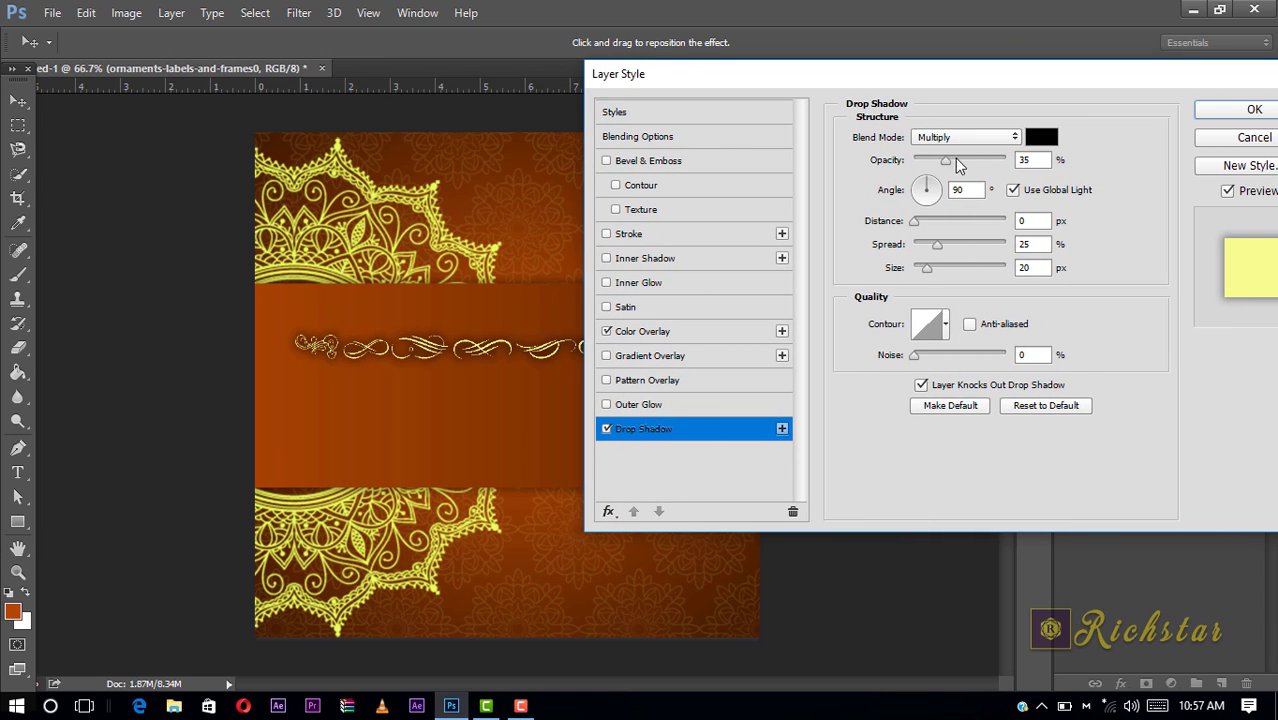
left_click_drag(952, 161, 990, 161)
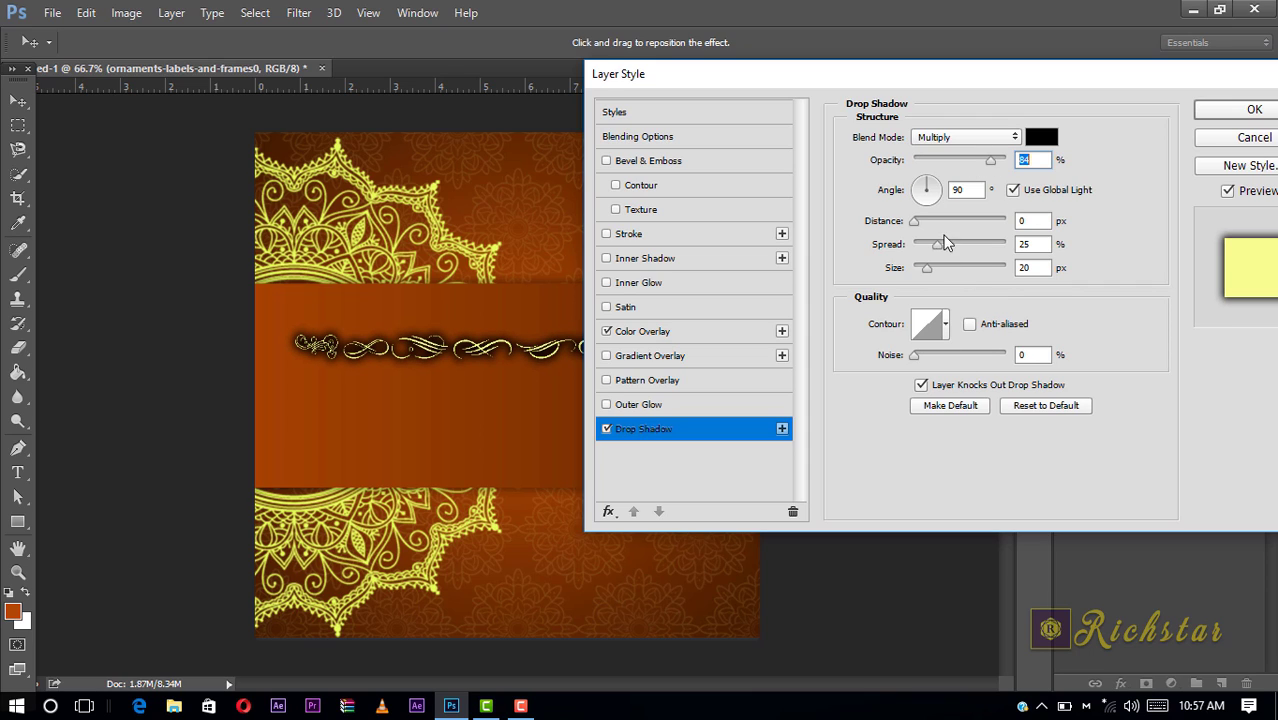
mouse_move(943, 248)
left_mouse_down()
mouse_move(922, 246)
mouse_move(915, 272)
left_mouse_up()
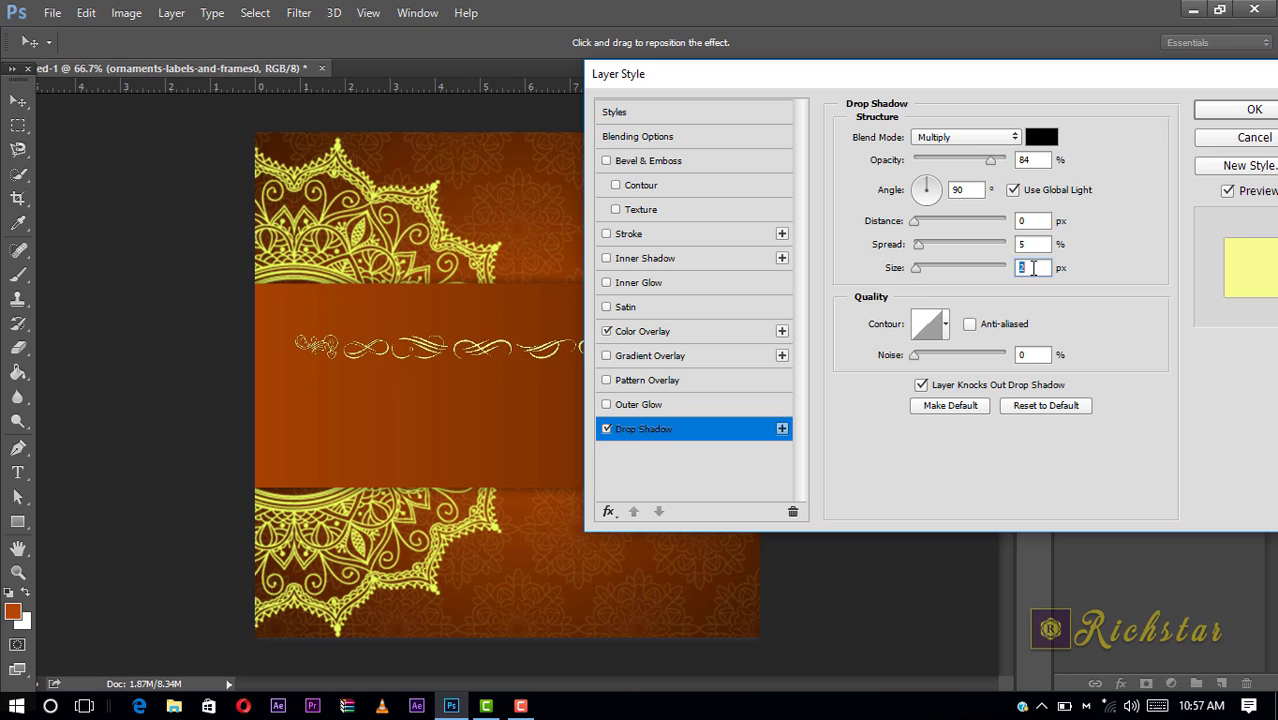
scroll(1035, 266, "up", 3)
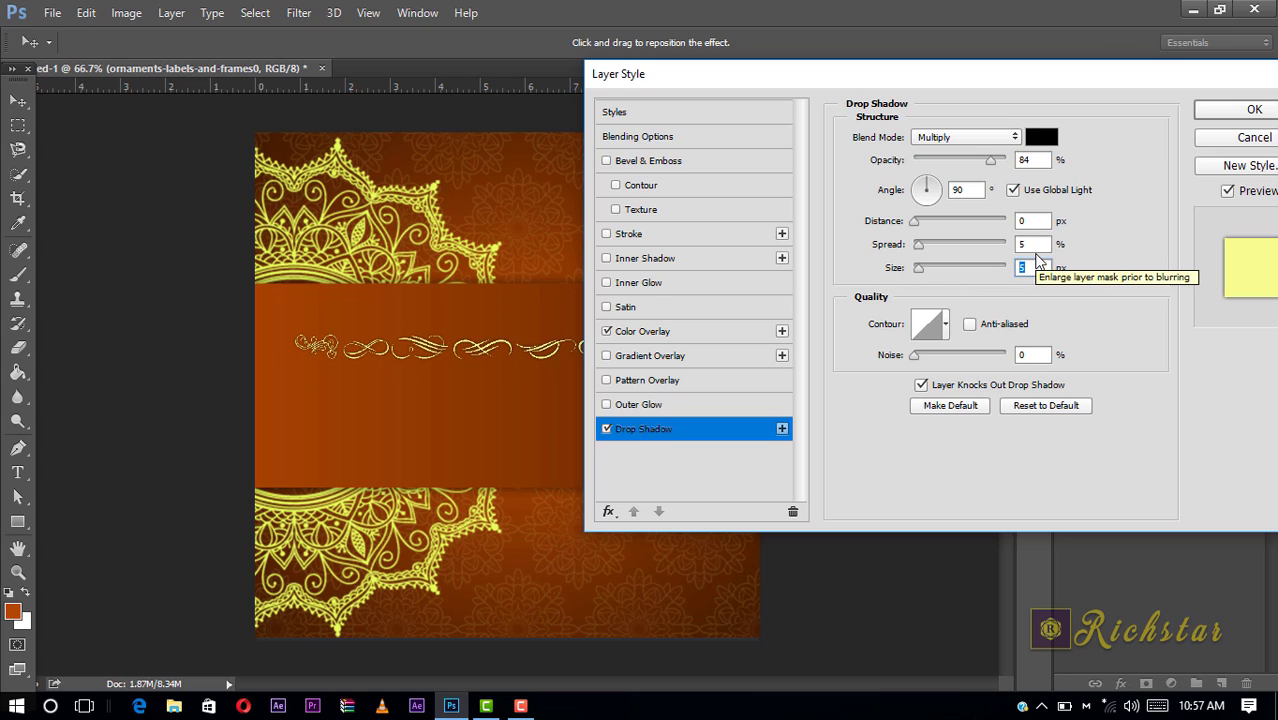
left_click(1036, 250)
scroll(1036, 250, "up", 5)
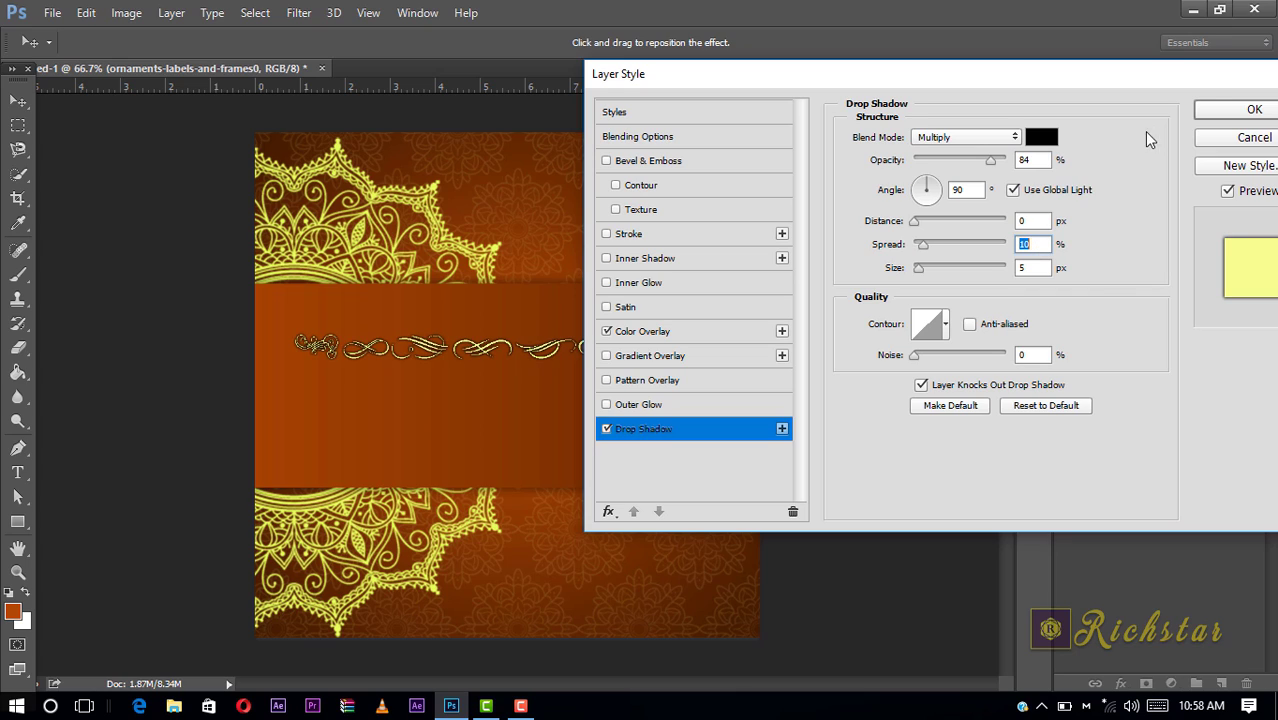
scroll(1036, 244, "down", 4)
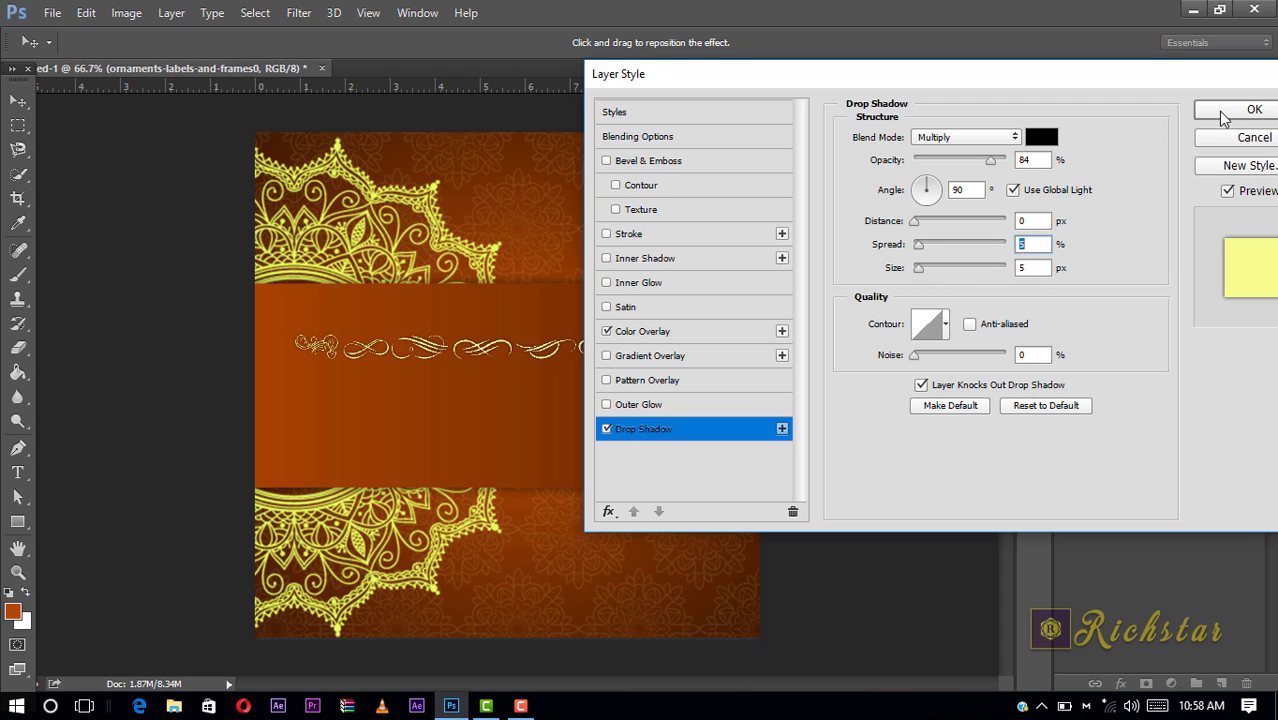
left_click(1222, 116)
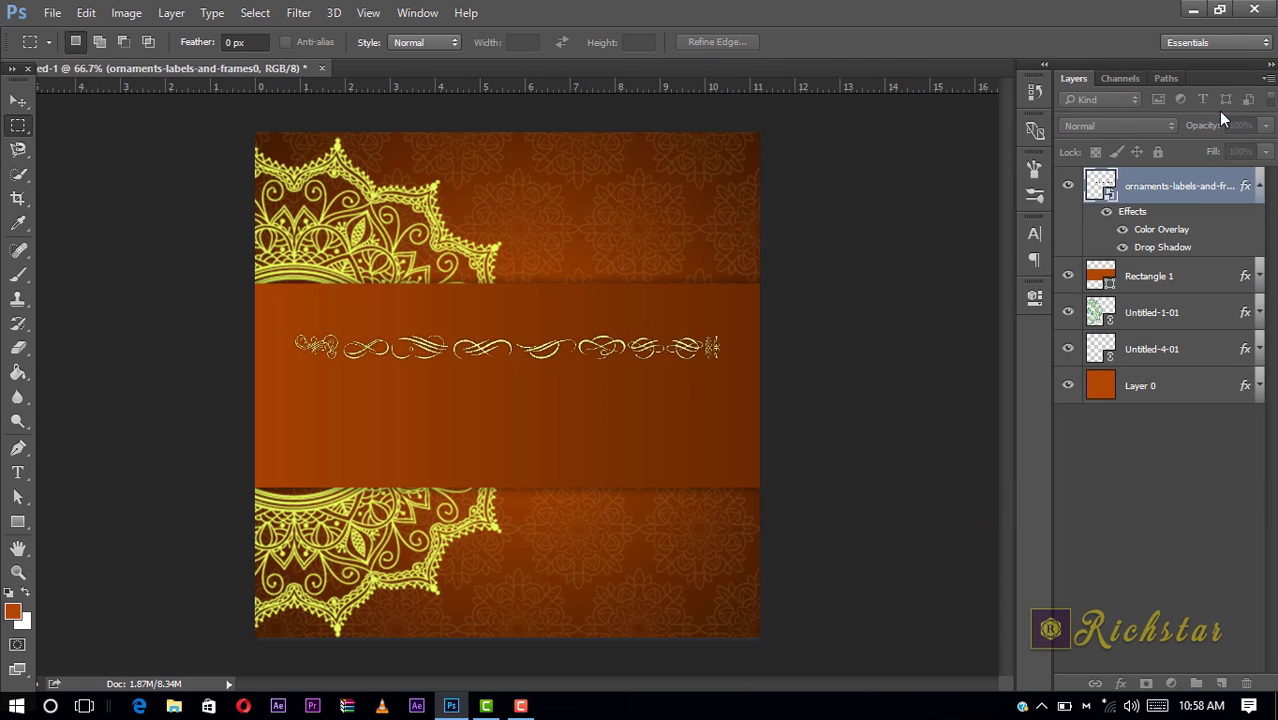
- Scale the ornament strip to about 70% and place it along the band's top-left edge
left_click(26, 103)
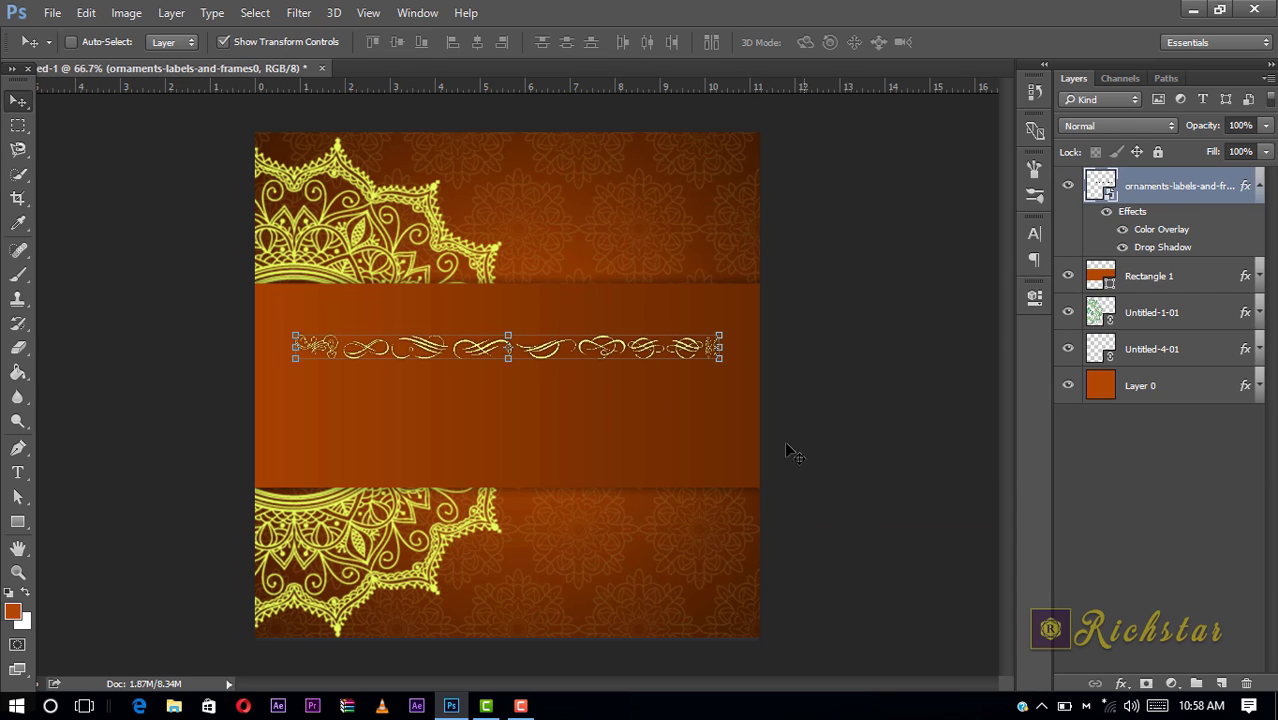
left_click_drag(718, 360, 565, 355)
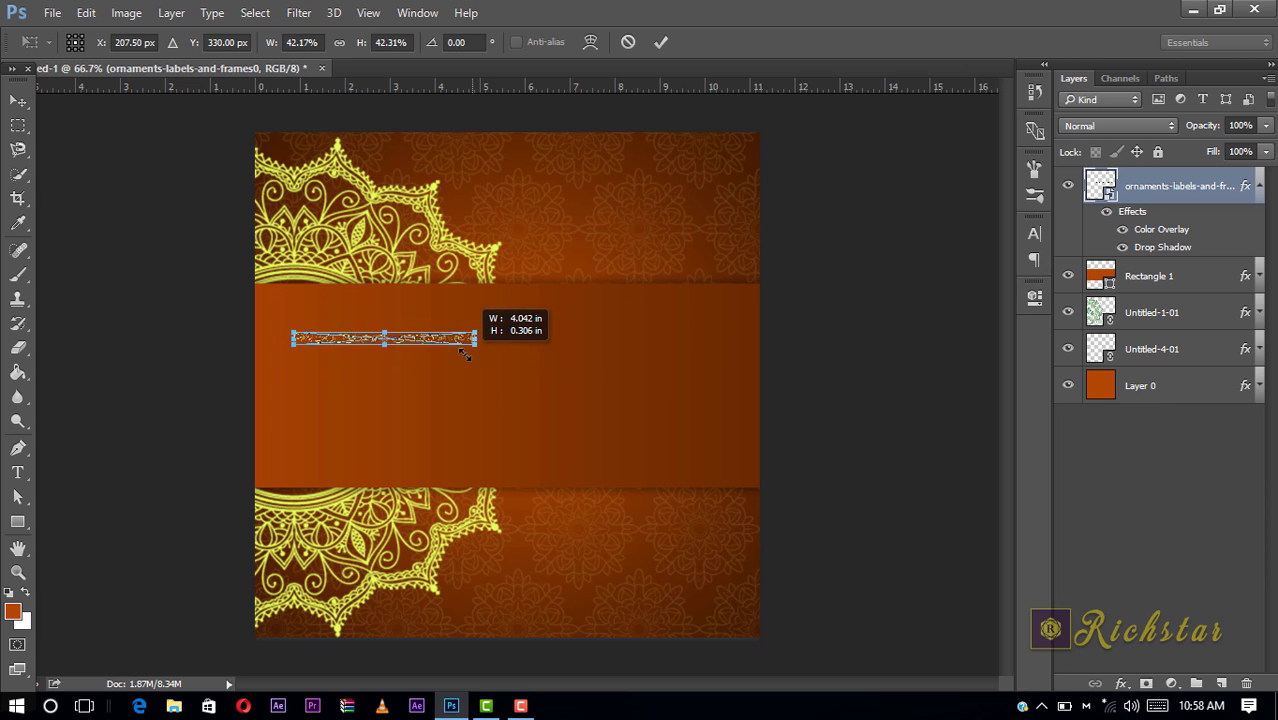
left_click_drag(565, 355, 450, 355)
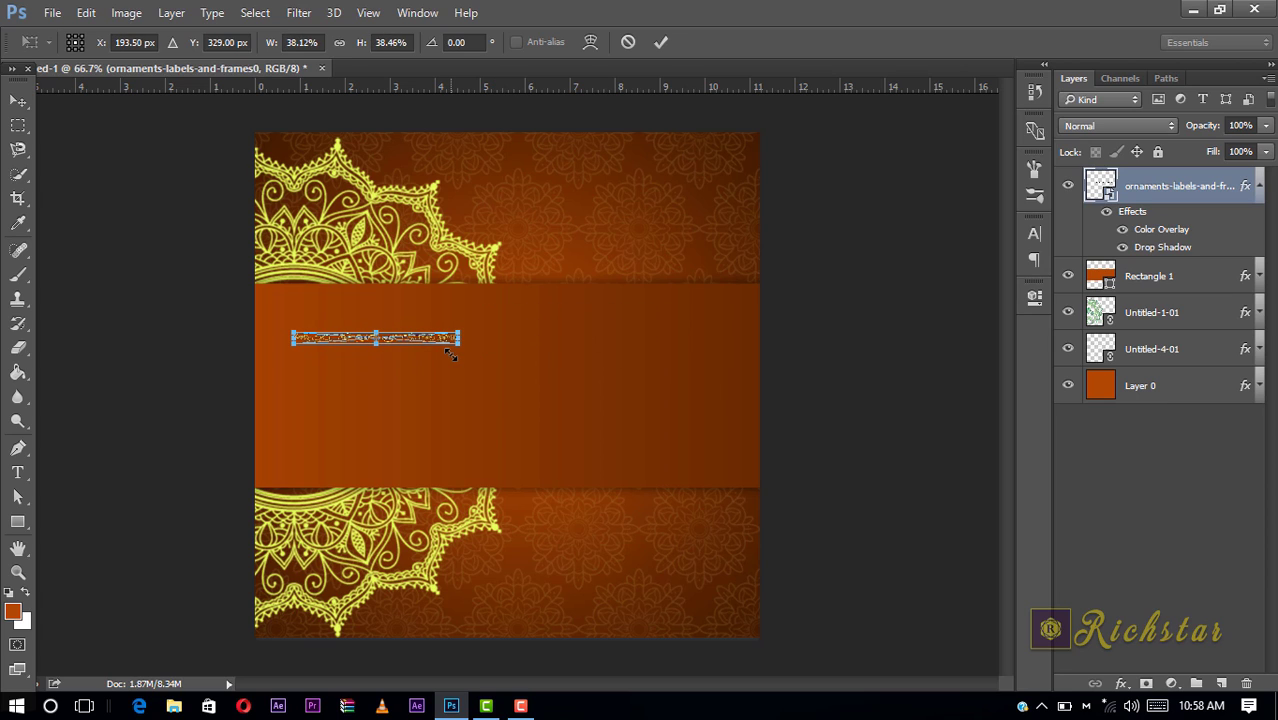
left_click(658, 45)
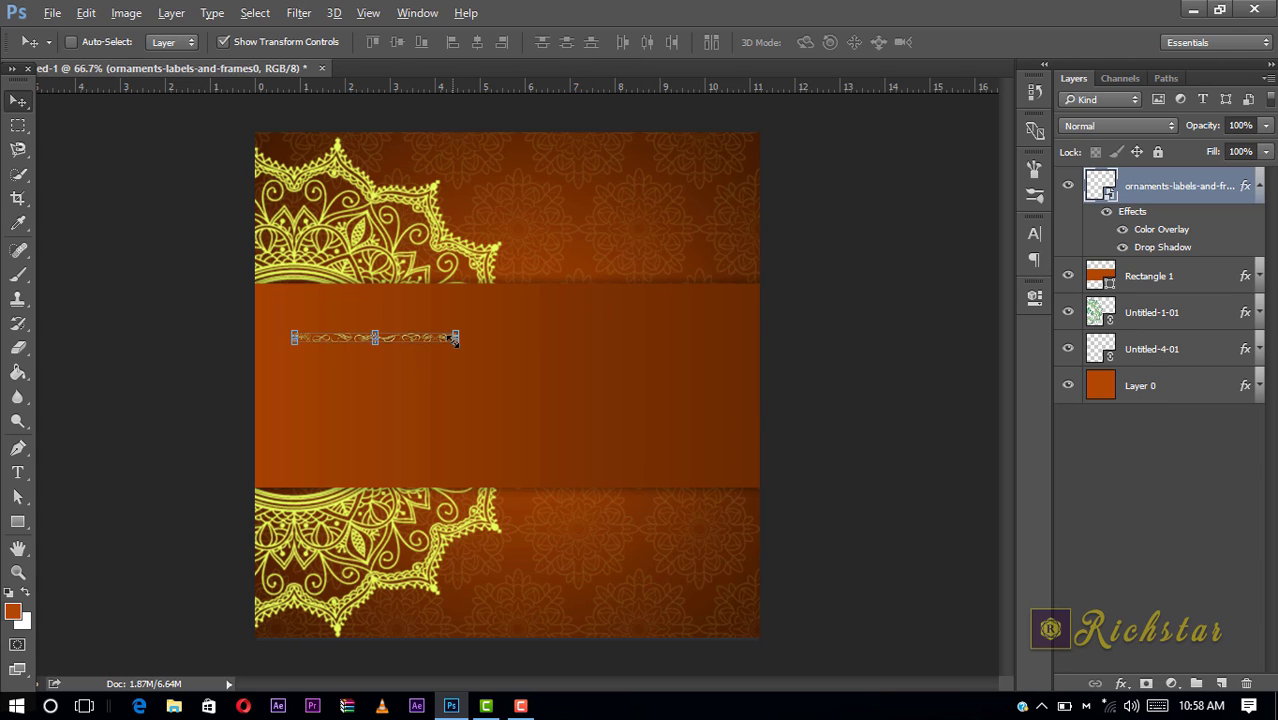
left_click_drag(455, 340, 519, 368)
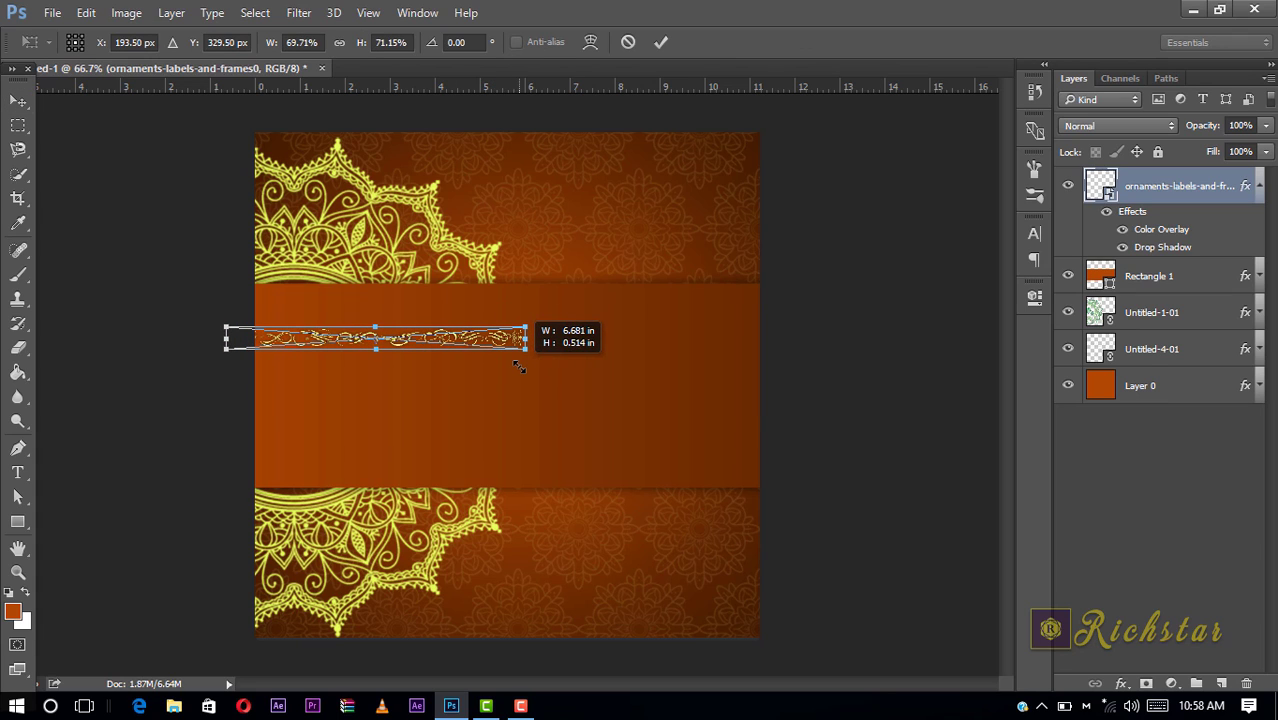
left_click_drag(443, 333, 487, 299)
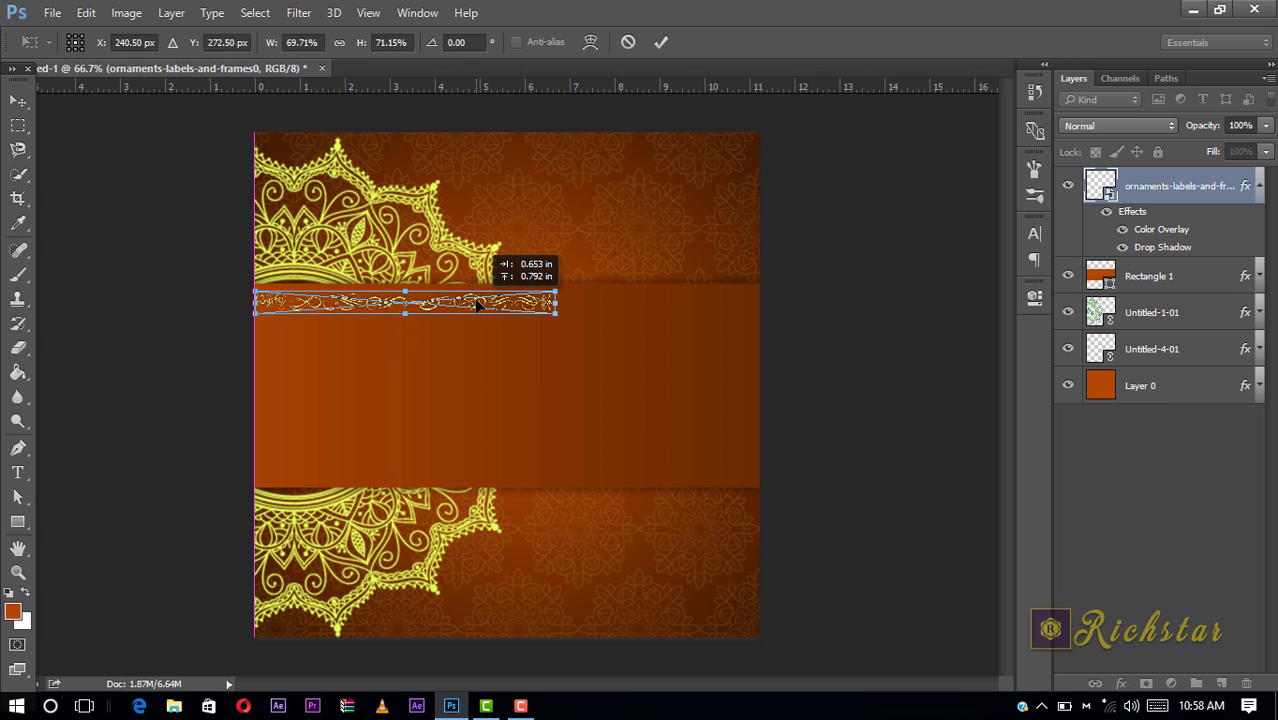
left_click(668, 44)
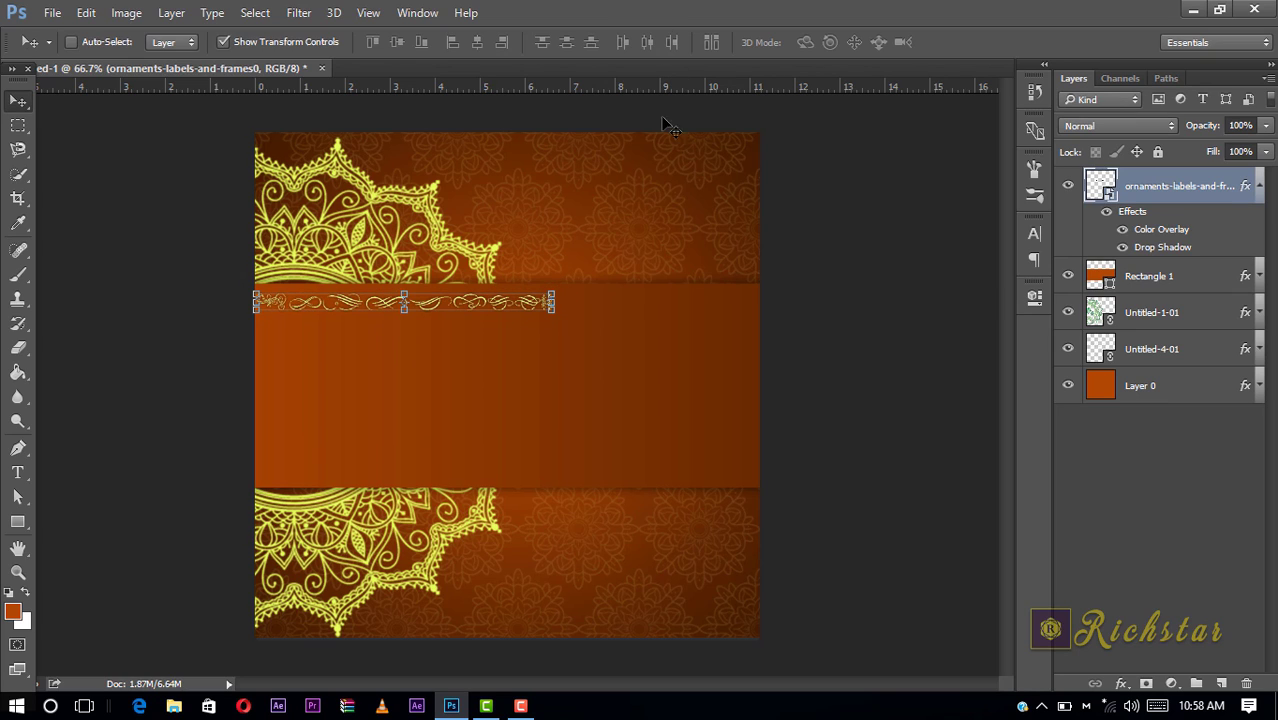
left_click(1259, 189)
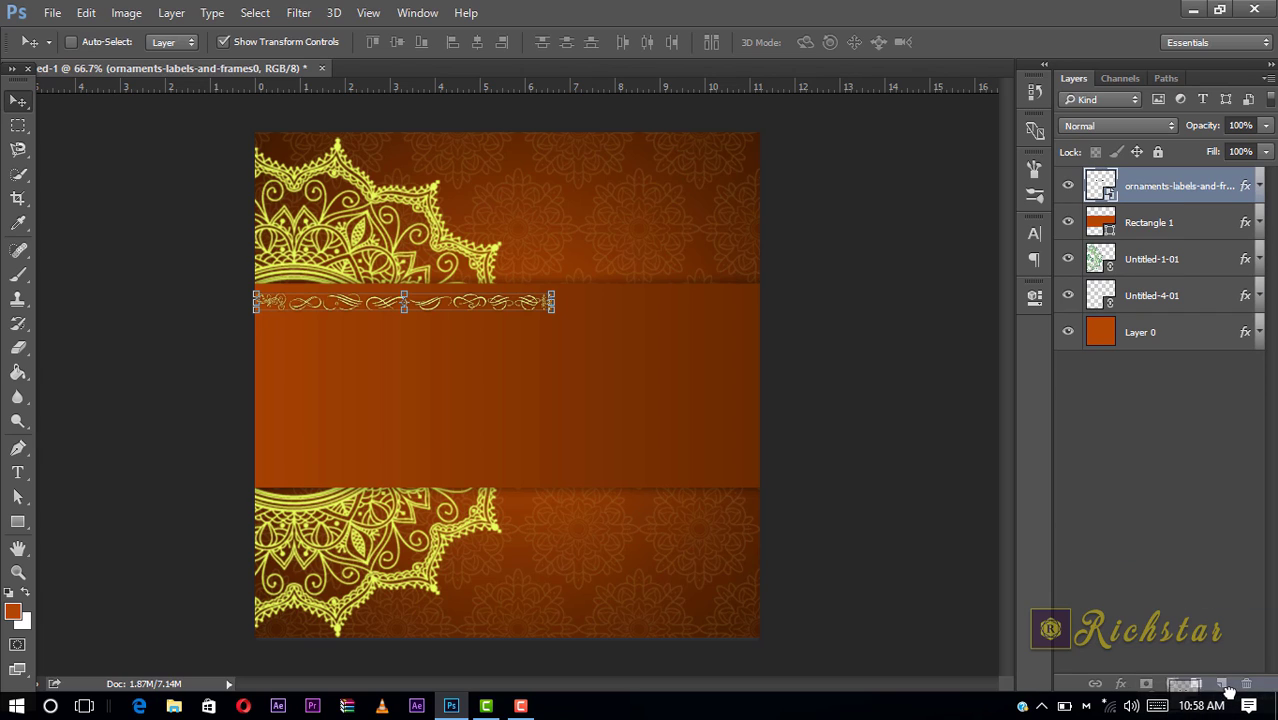
- Duplicate the ornament strip, move the copy right, and merge both into one layer
left_click_drag(1229, 690, 1222, 685)
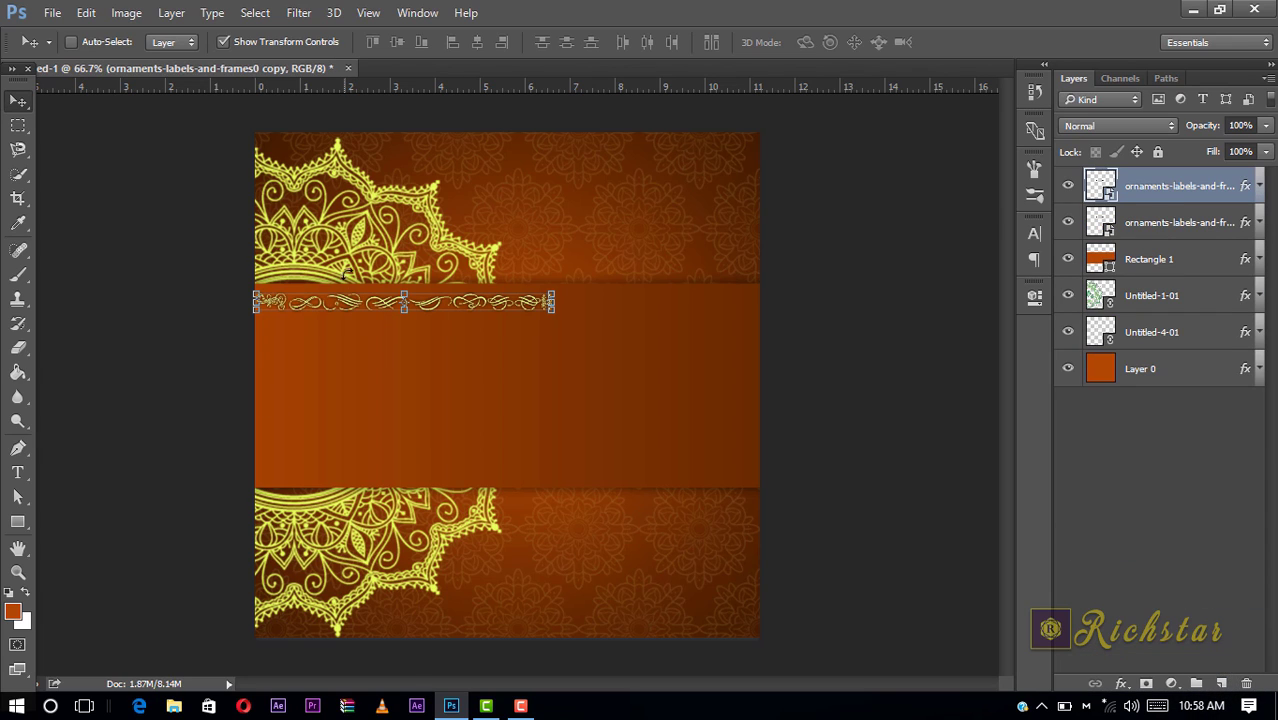
left_click_drag(357, 311, 652, 306)
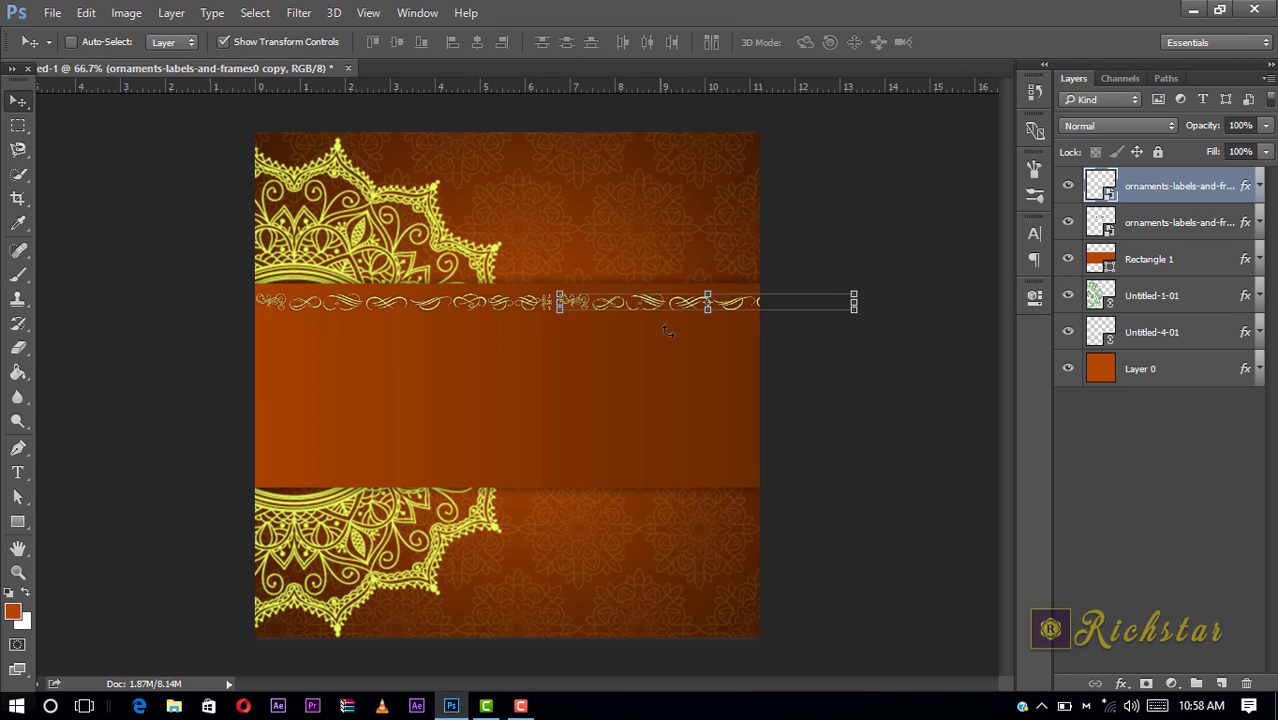
left_click(1162, 224, "shift")
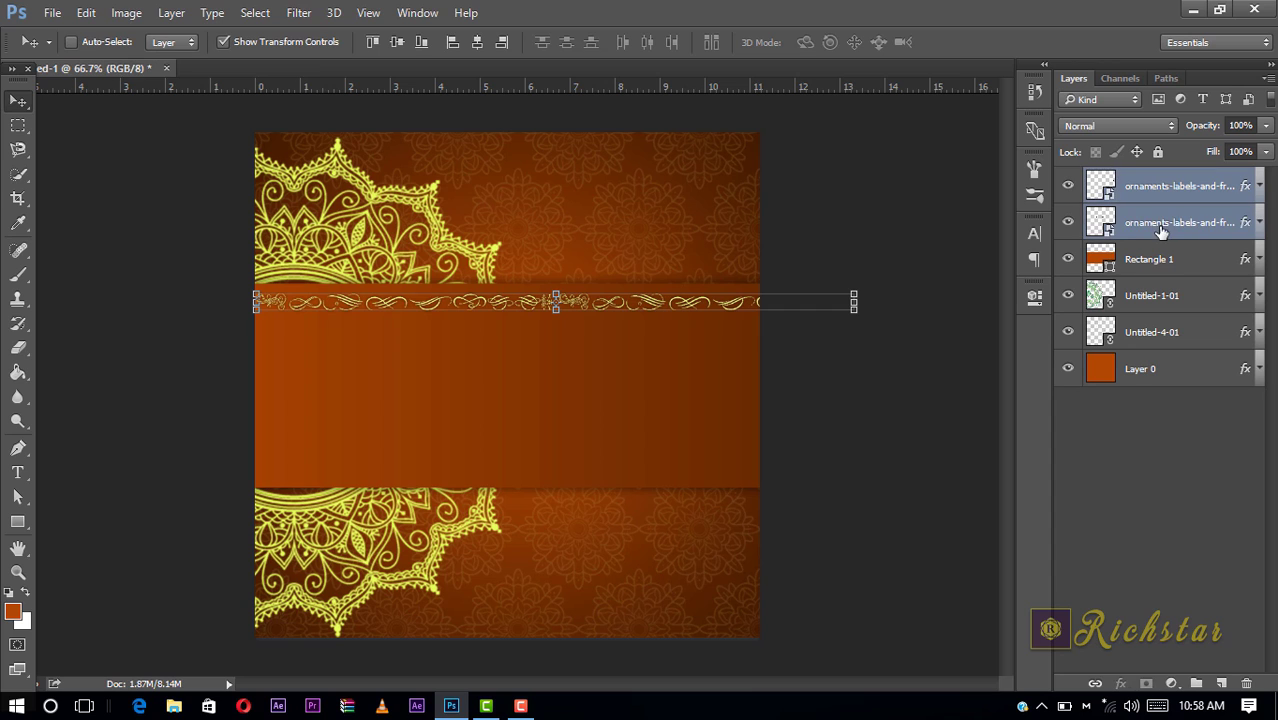
right_click(1148, 192)
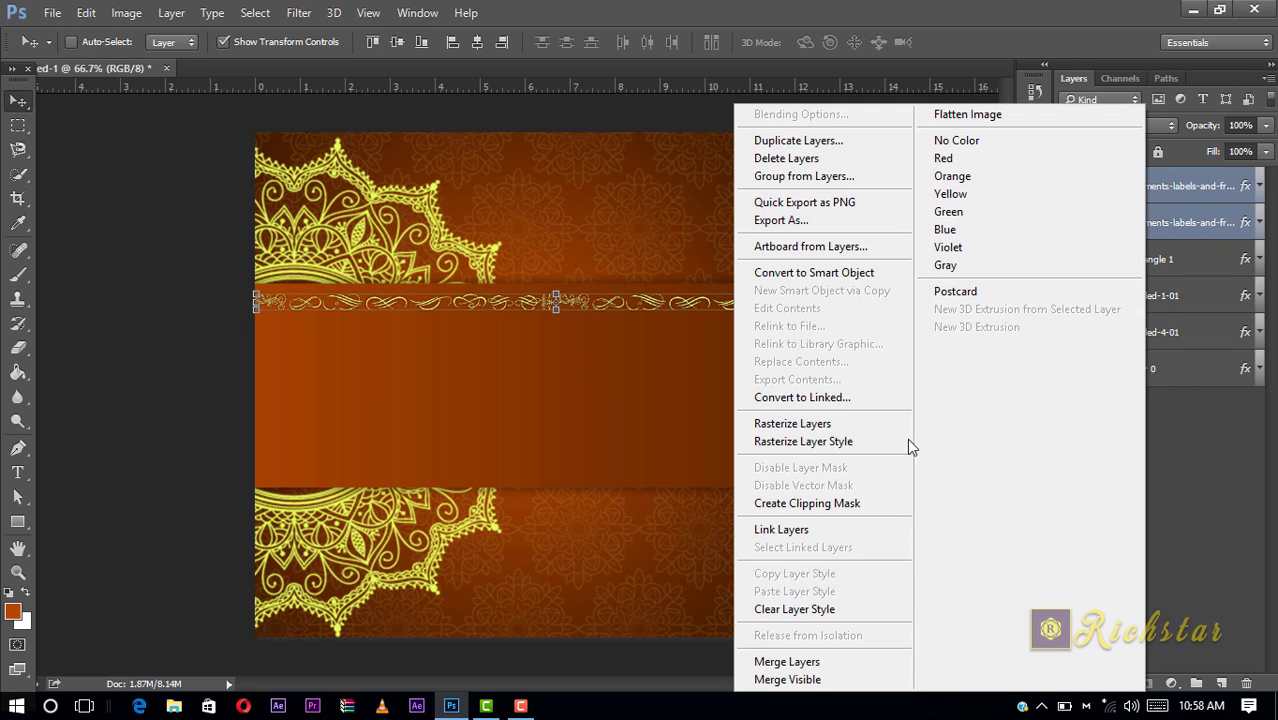
left_click(790, 660)
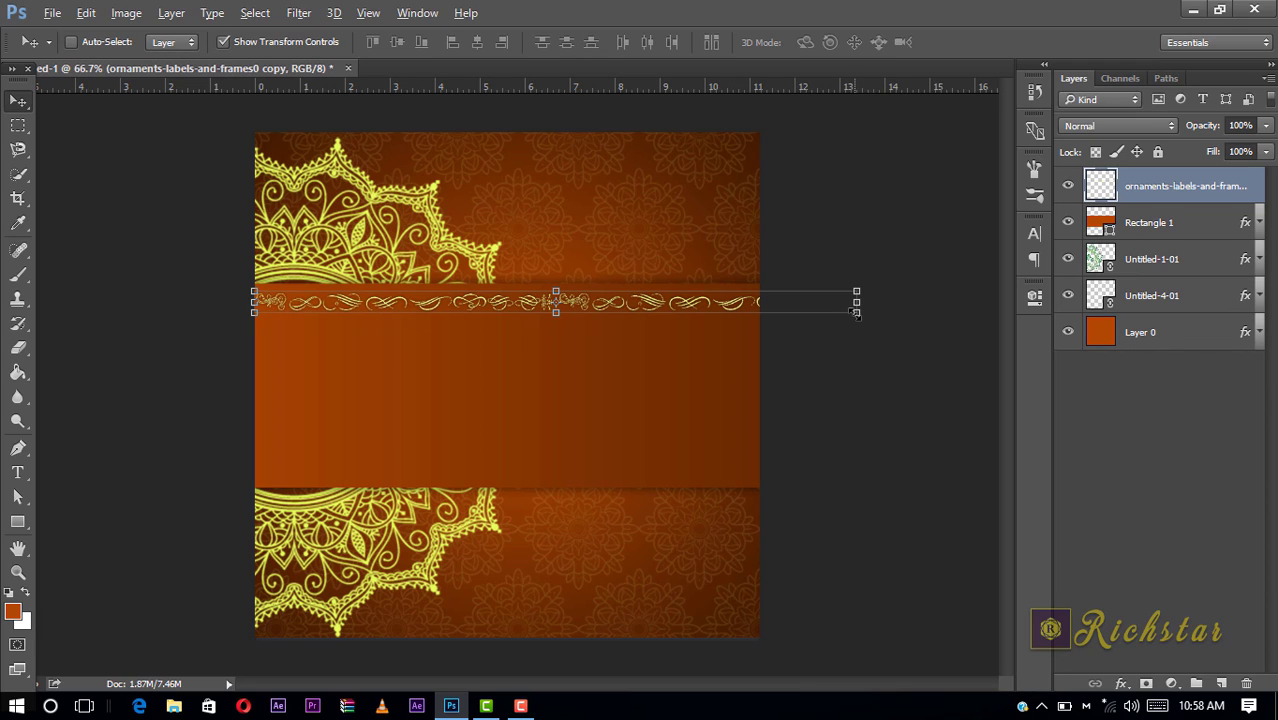
- Scale the merged border to about 85% to span the card width and nudge it into place
left_click_drag(856, 312, 657, 310)
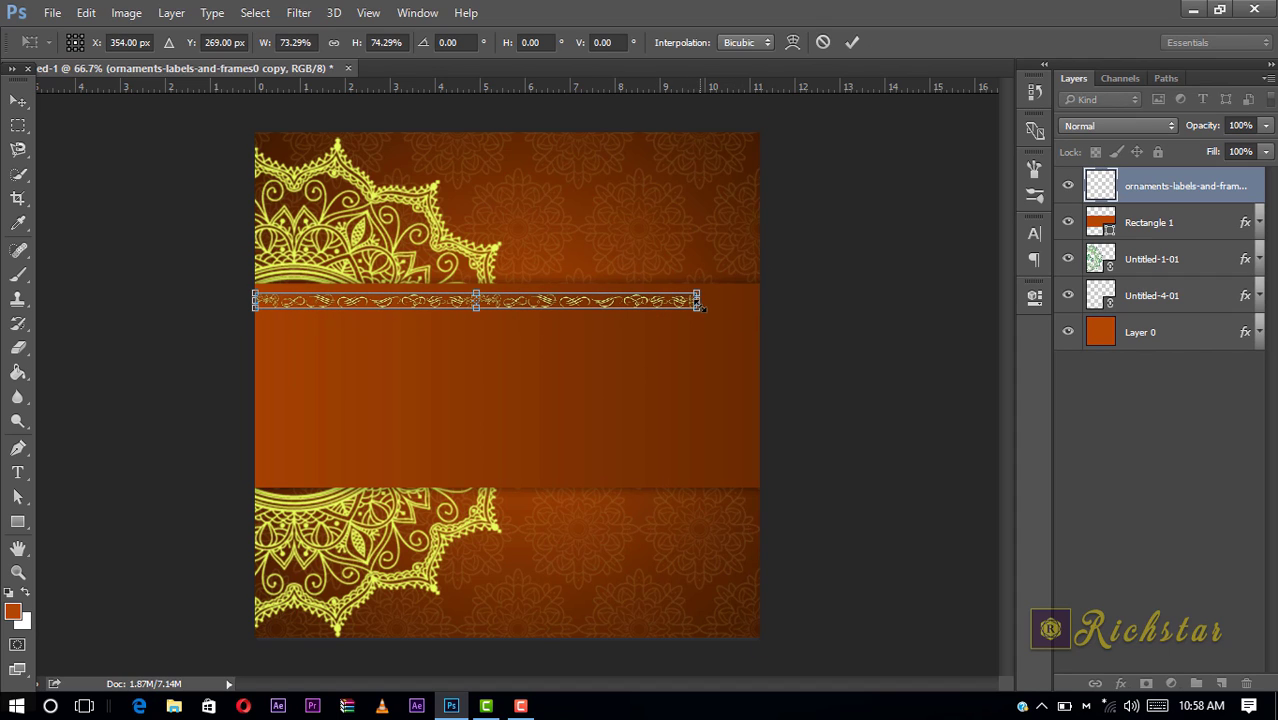
mouse_move(700, 306)
left_mouse_down()
mouse_move(724, 305)
mouse_move(695, 310)
left_mouse_up()
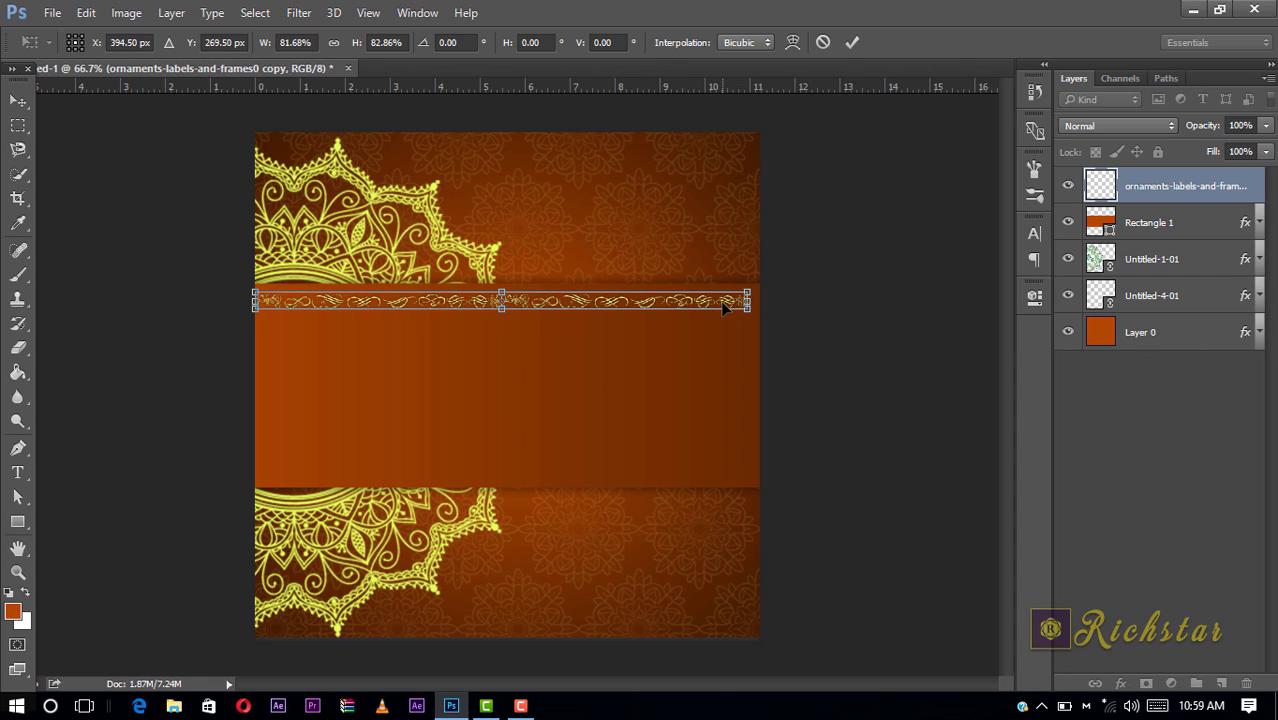
left_click_drag(748, 306, 769, 304)
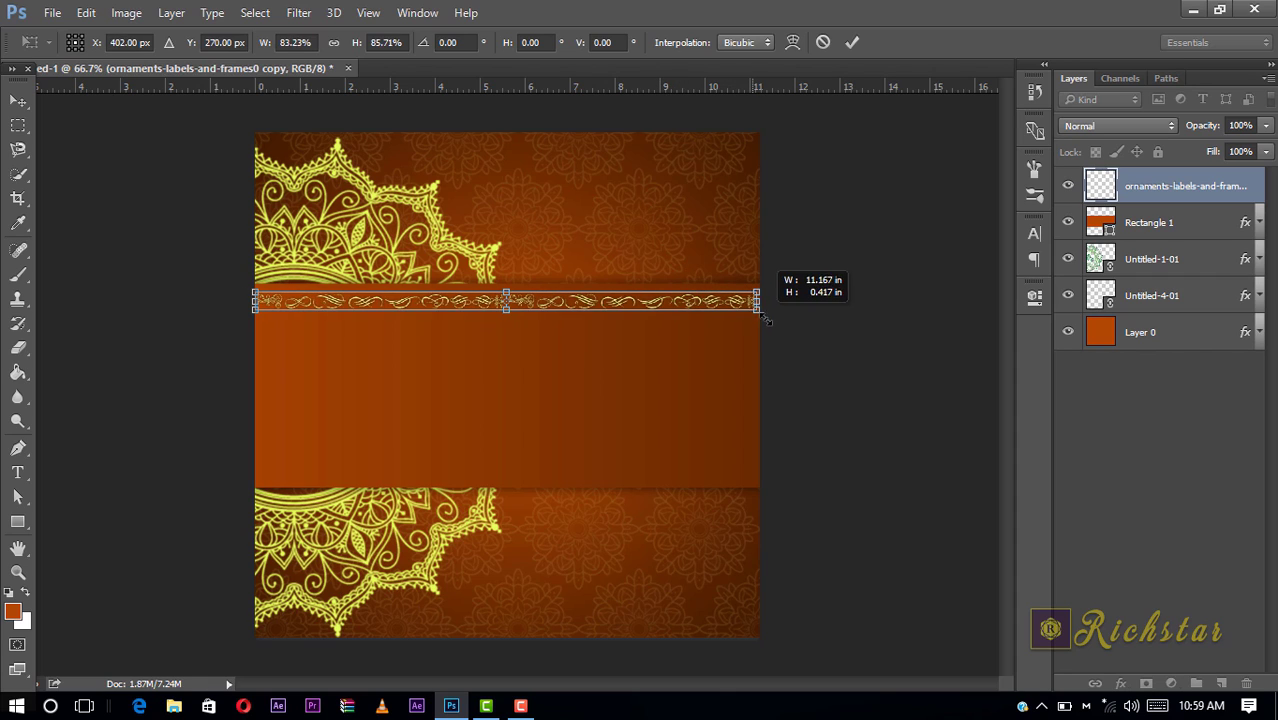
left_click(852, 42)
key("Up")
key("Up")
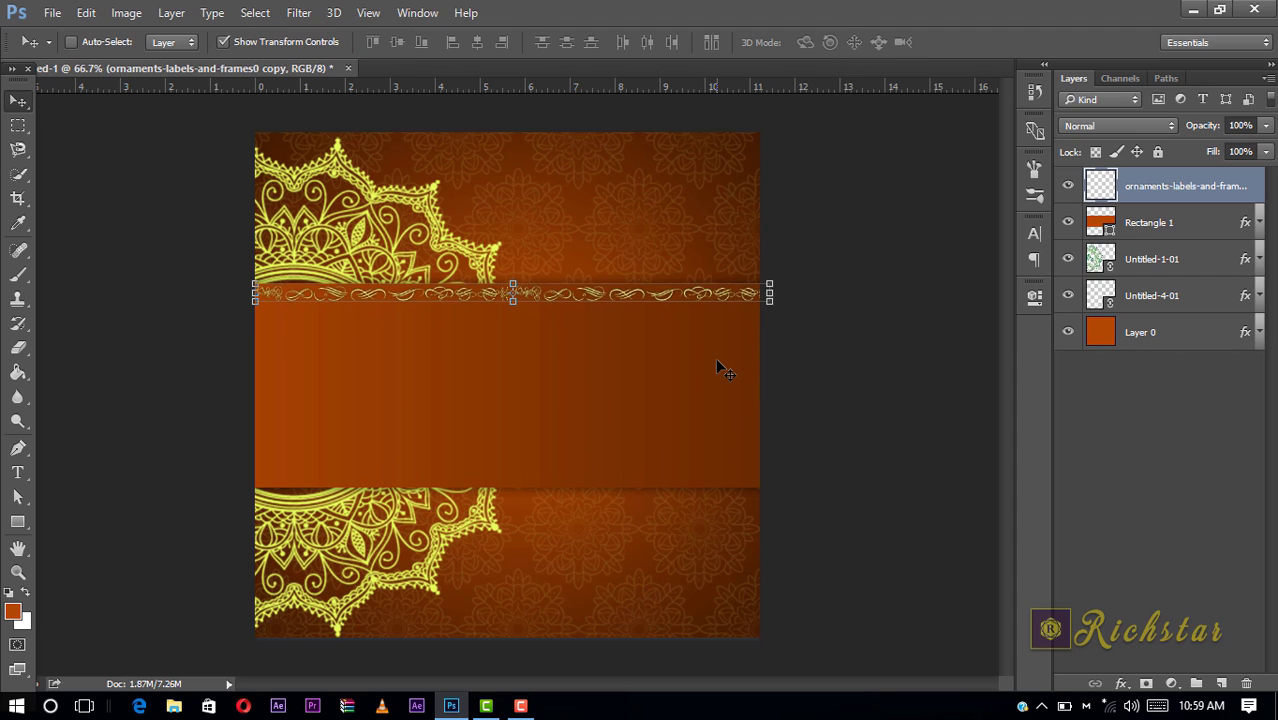
key("Up")
key("Up")
key("Up")
key("Up")
key("Up")
key("Up")
key("Up")
key("Up")
key("Down")
key("Down")
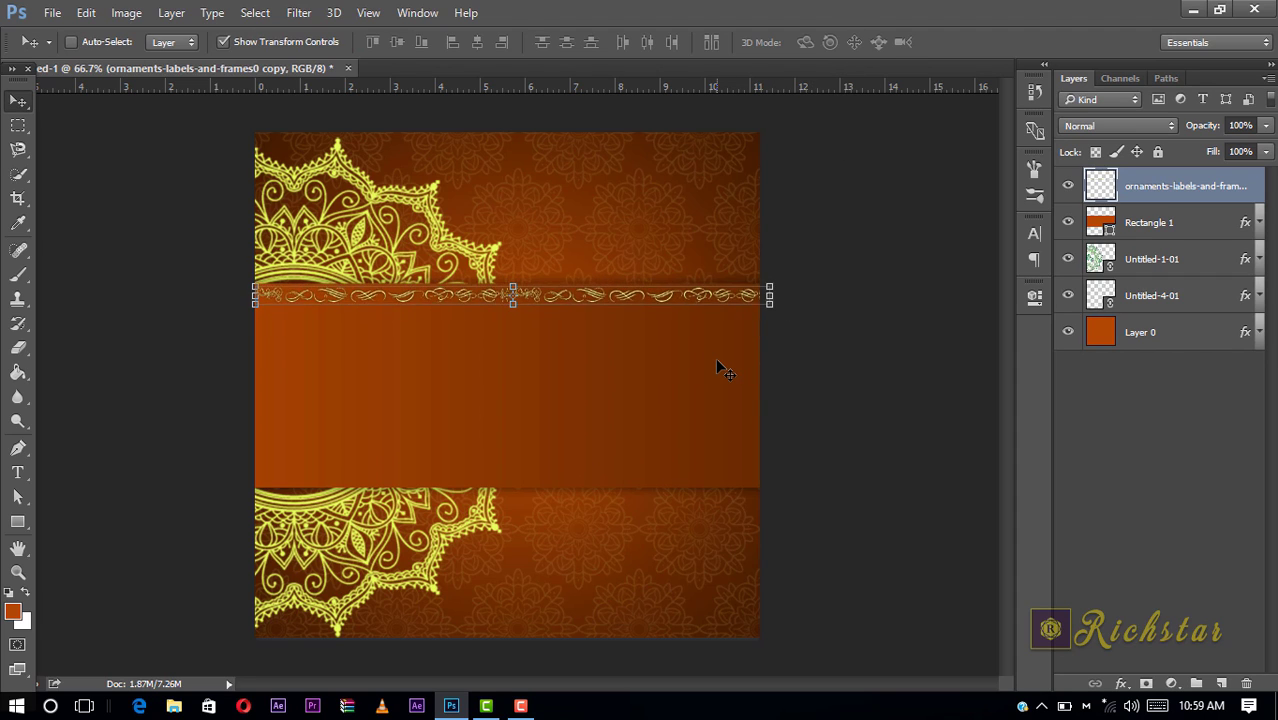
key("Down")
left_click(238, 45)
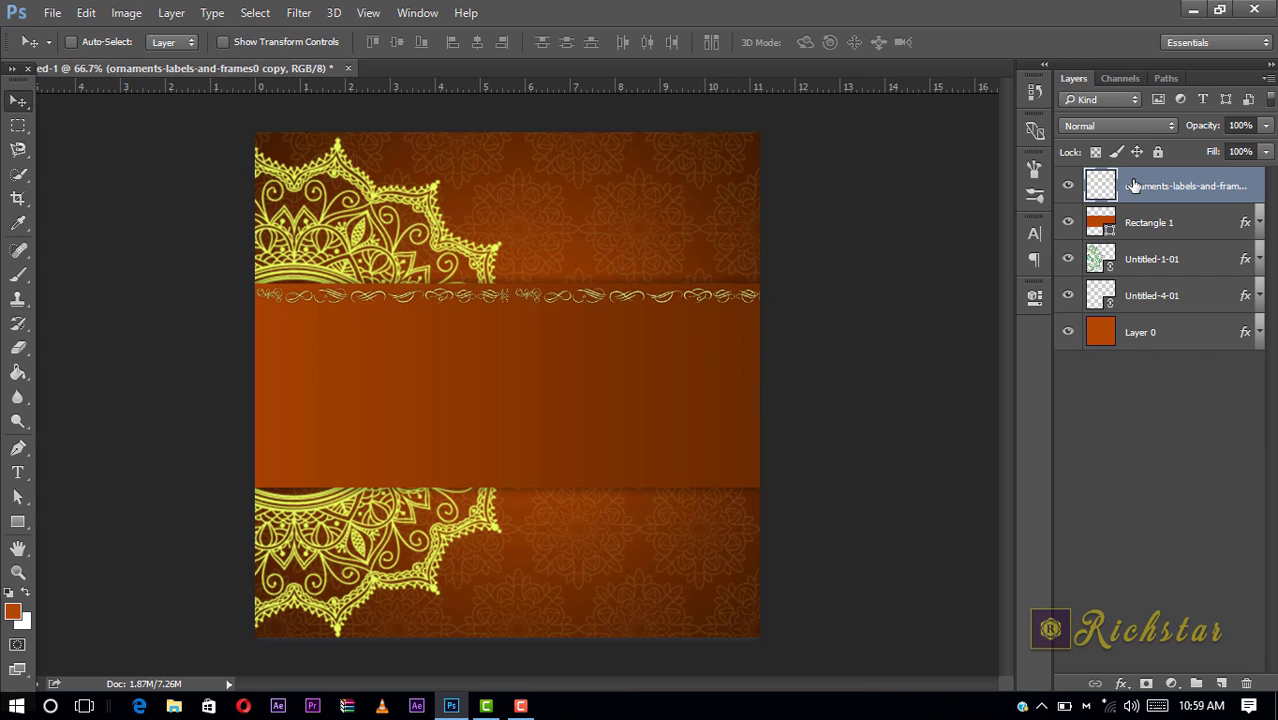
- Duplicate the ornament border and move the copy to the band's bottom edge
left_click_drag(1155, 197, 1222, 685)
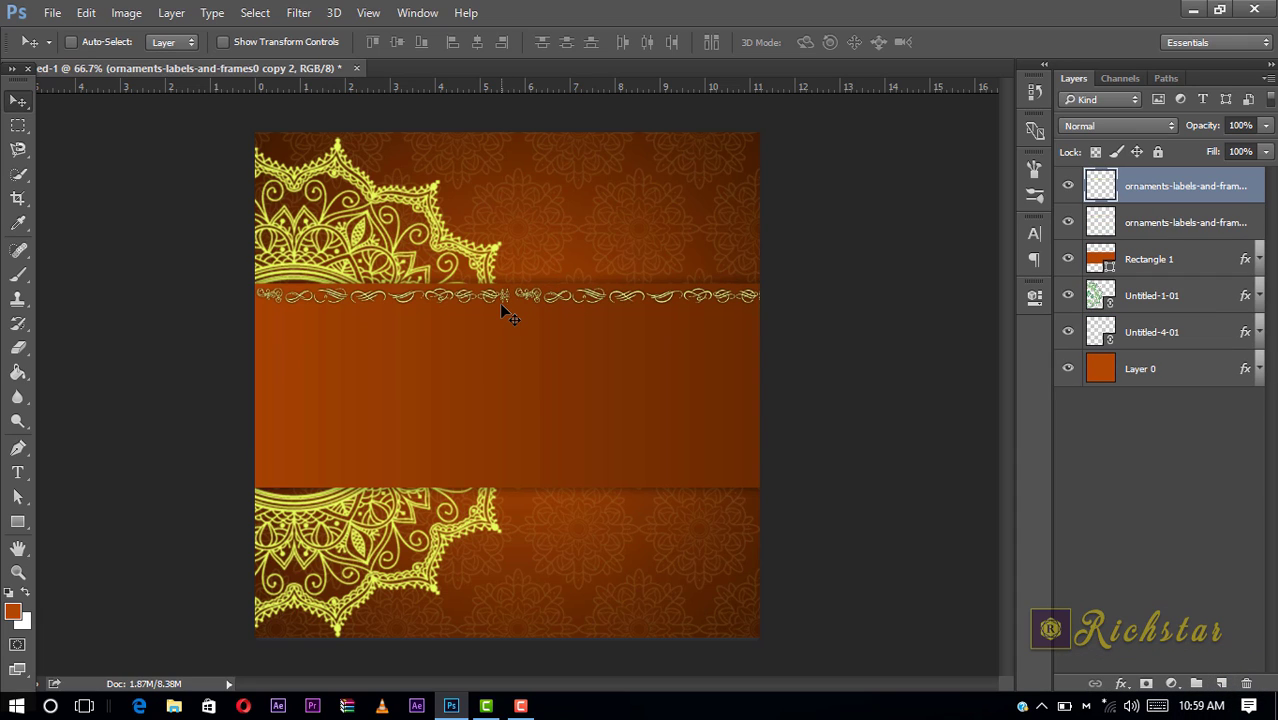
left_click_drag(494, 396, 493, 486)
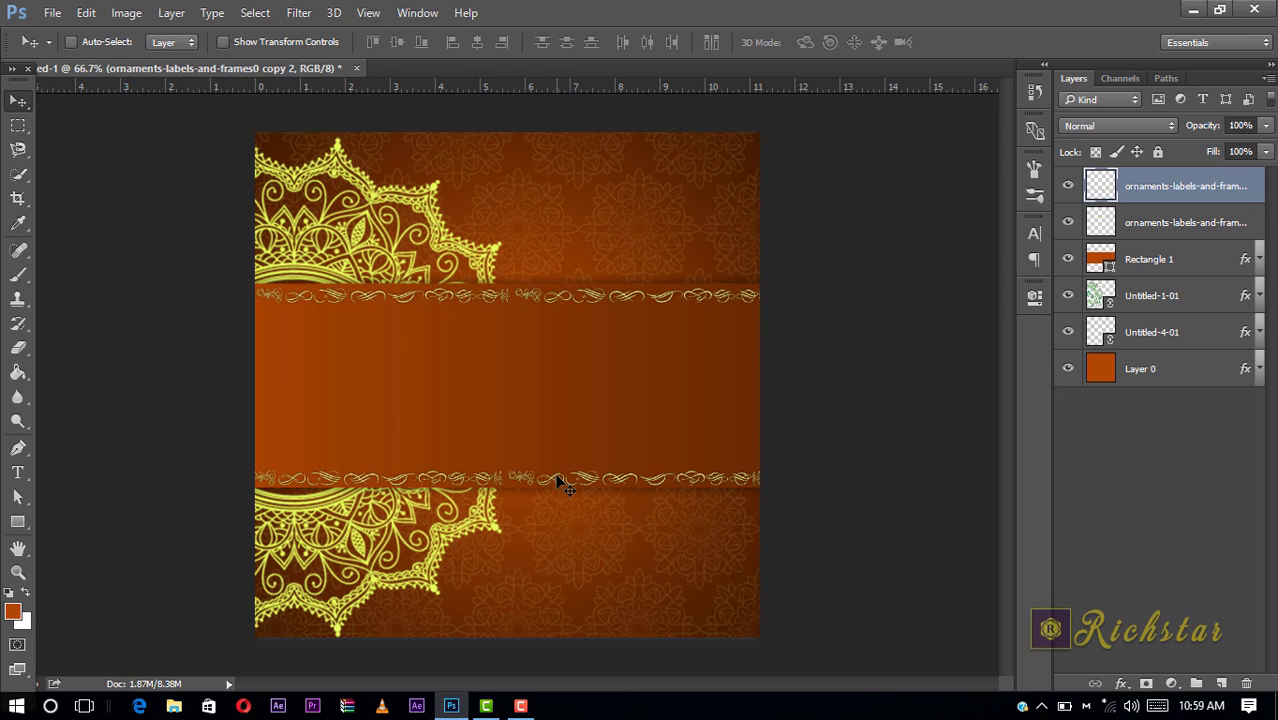
key("Up")
key("Up")
key("Up")
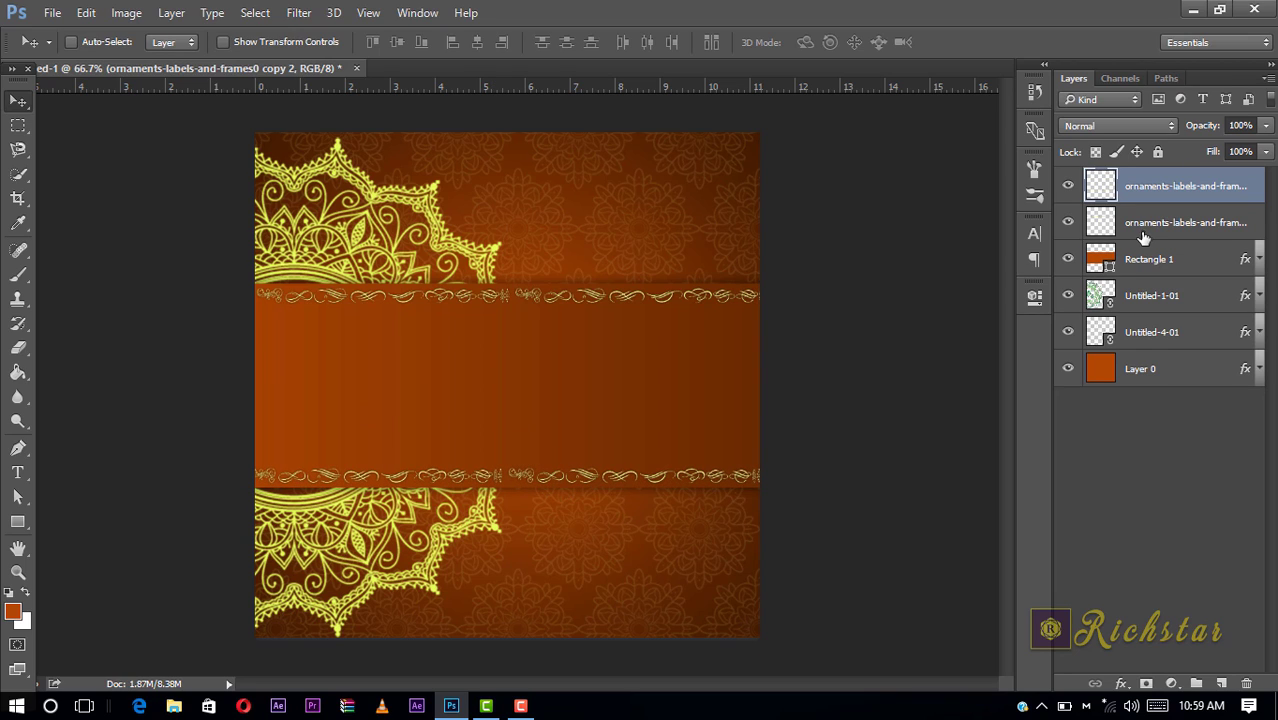
- Set both ornament border layers to 30% opacity
left_click(1145, 233, "shift")
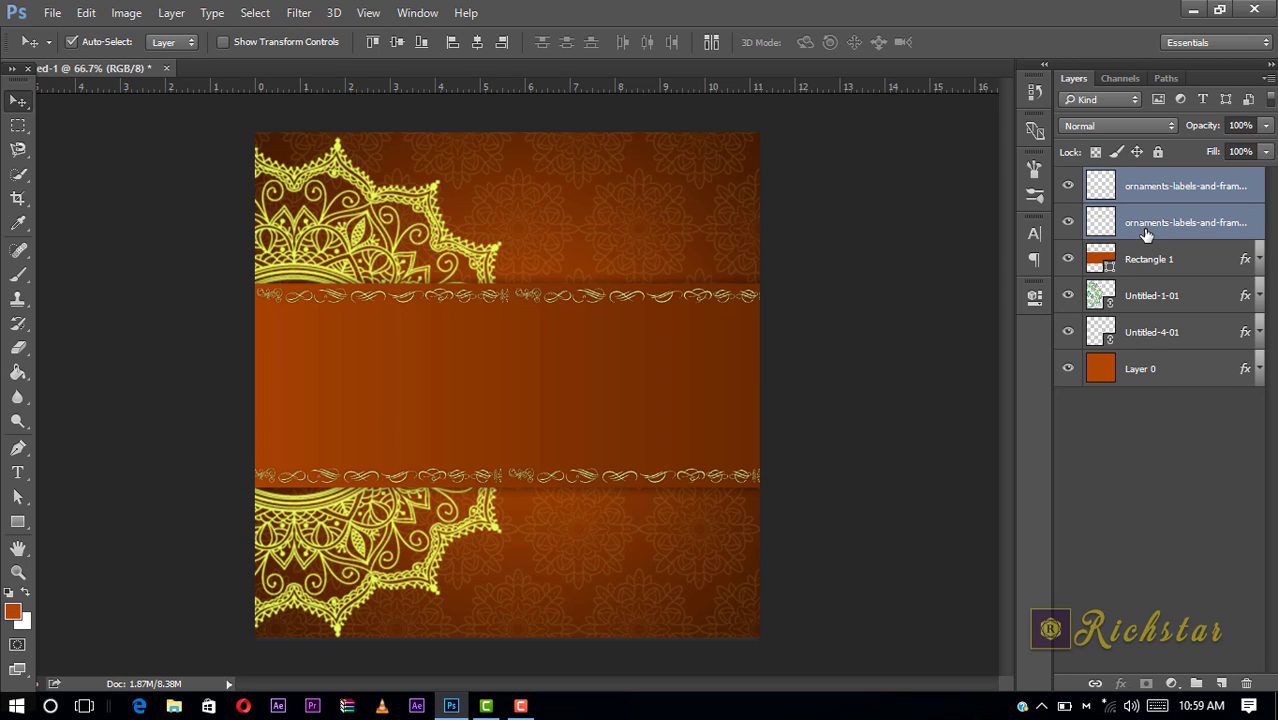
left_click(1250, 122)
type("30")
key("Return")
left_click(1099, 494)
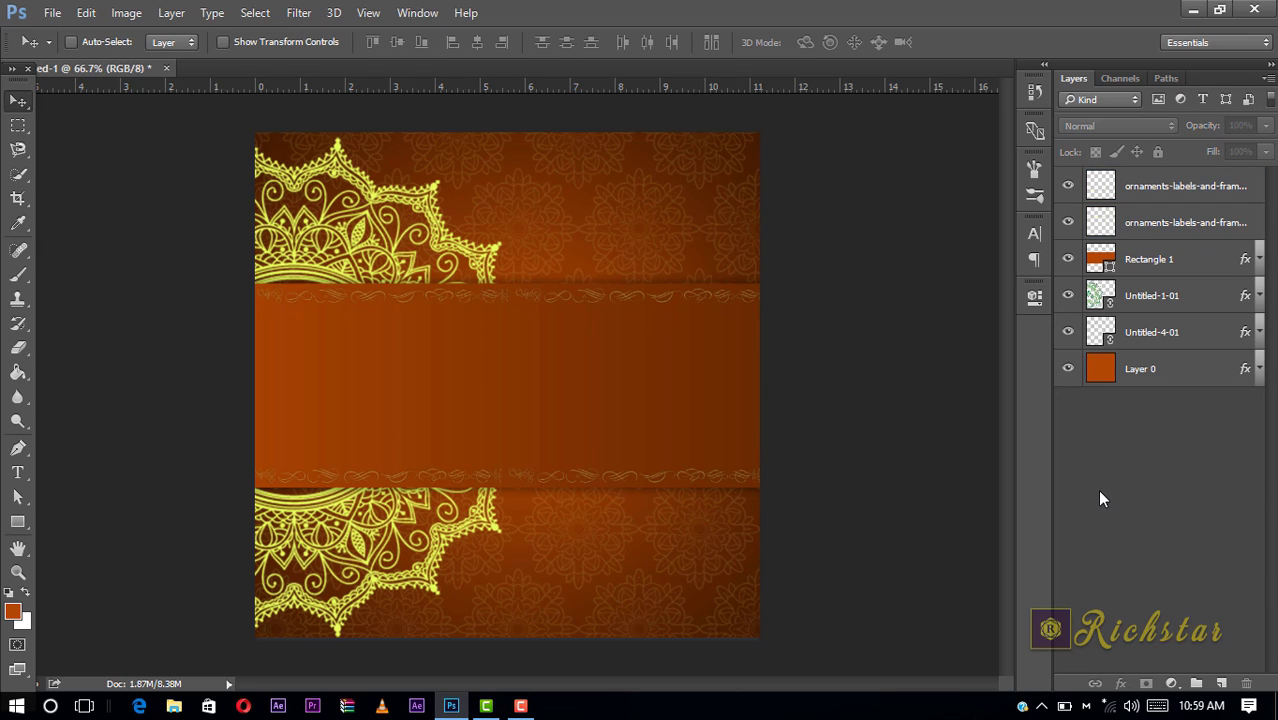
- Draw a 261 × 261 px orange circle with the Ellipse Tool and move it to the band's left side
left_click(18, 522)
right_click(22, 530)
left_click(134, 548)
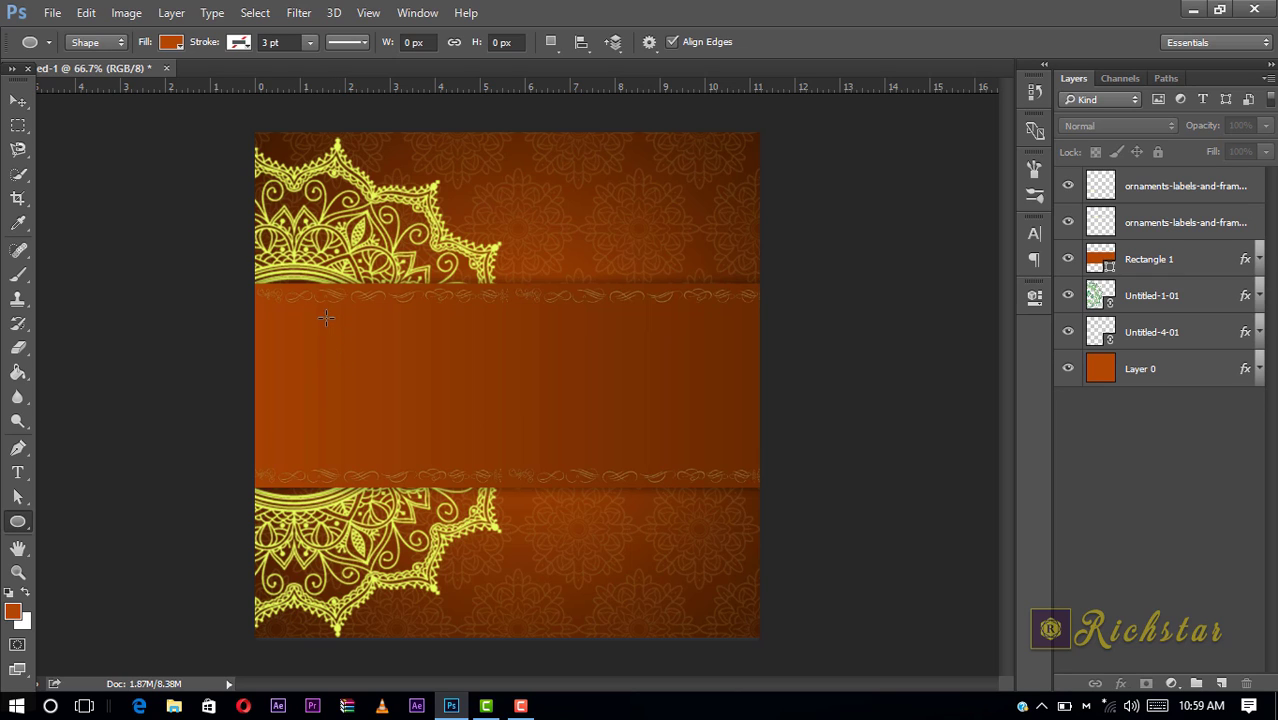
left_click_drag(320, 322, 362, 348)
mouse_move(465, 409)
left_mouse_down()
mouse_move(685, 507)
mouse_move(482, 480)
left_mouse_up()
left_click(981, 288)
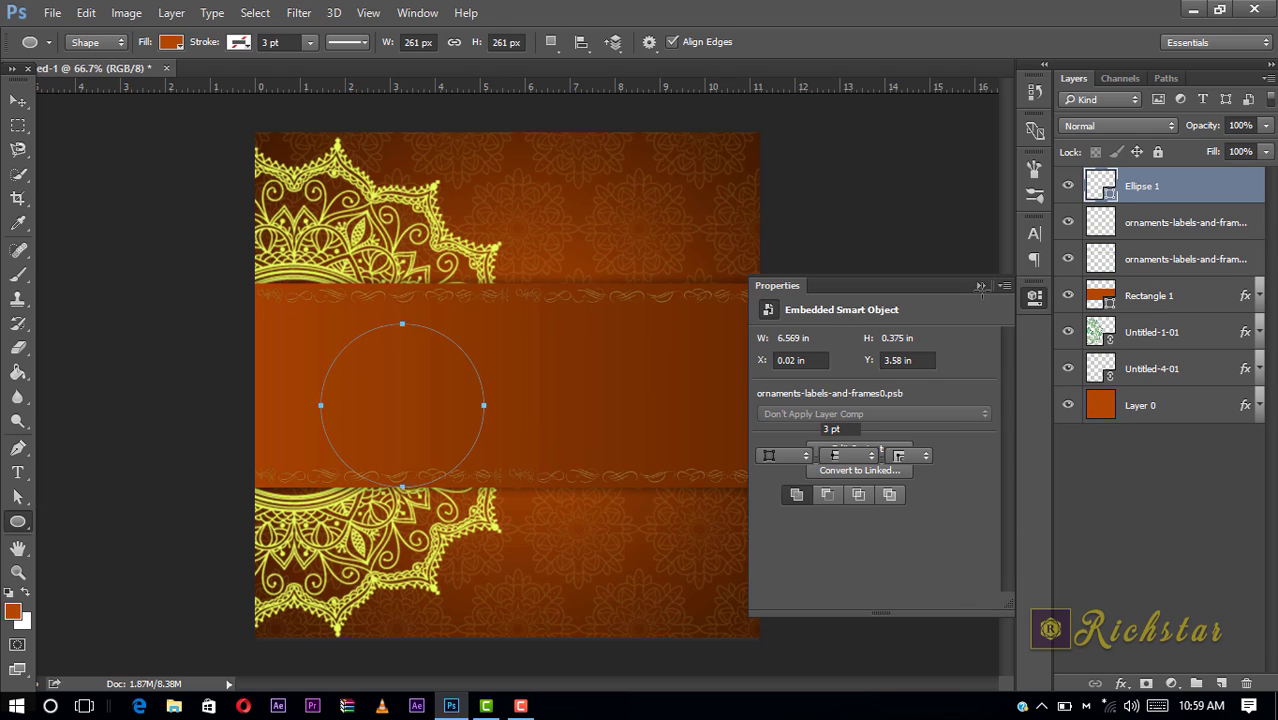
left_click(722, 302)
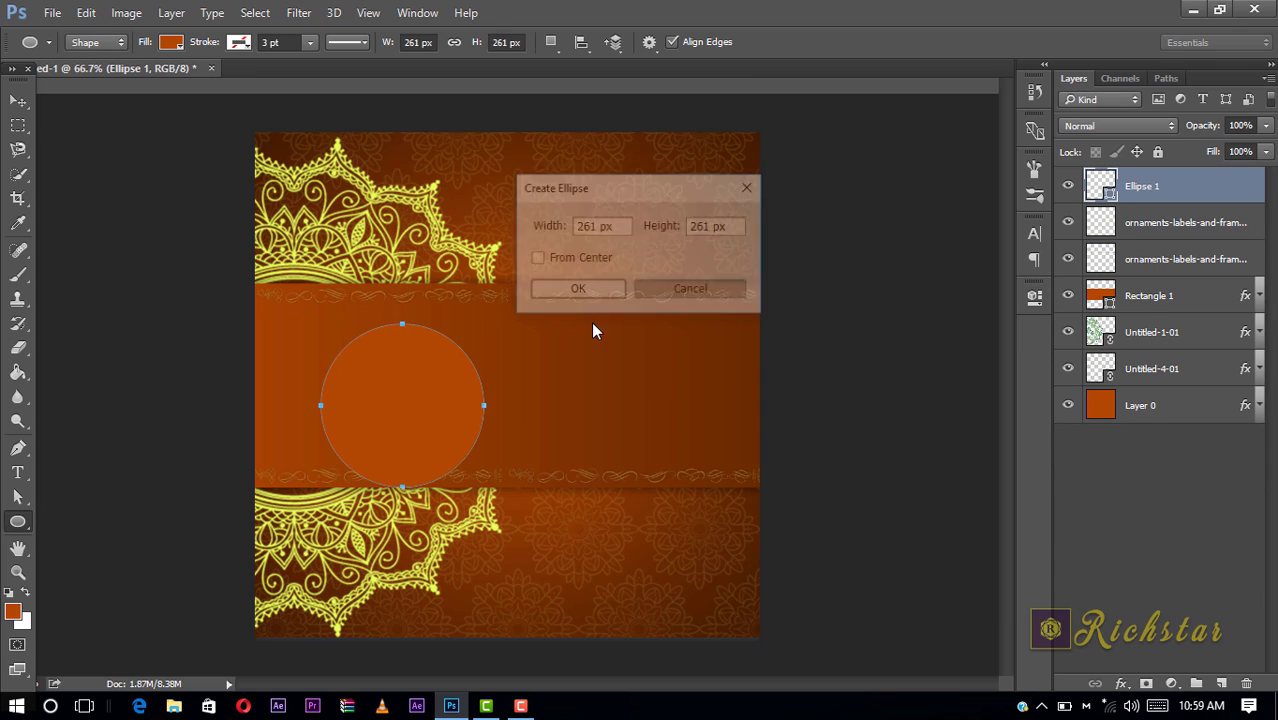
left_click(18, 100)
left_click_drag(397, 403, 343, 386)
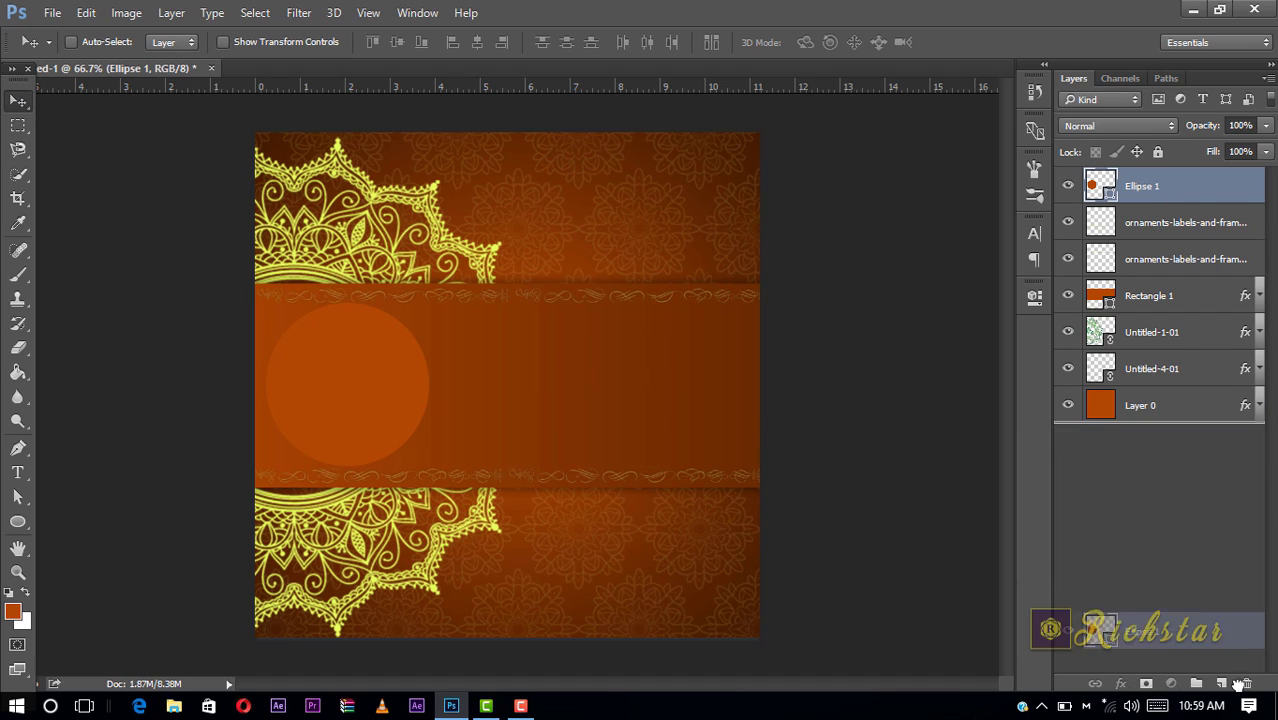
- Duplicate the circle, colour the copy white (ffffff) and the original Ellipse 1 black
left_click_drag(1175, 298, 1221, 683)
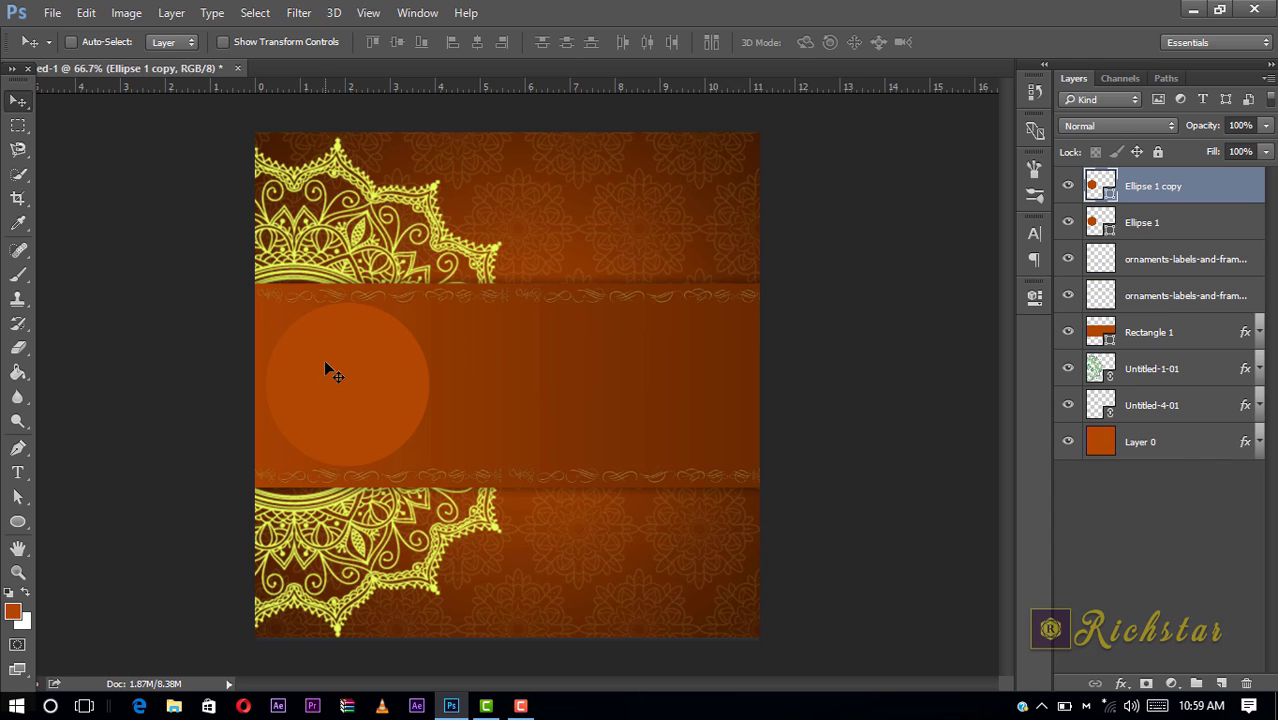
left_click_drag(535, 381, 745, 391)
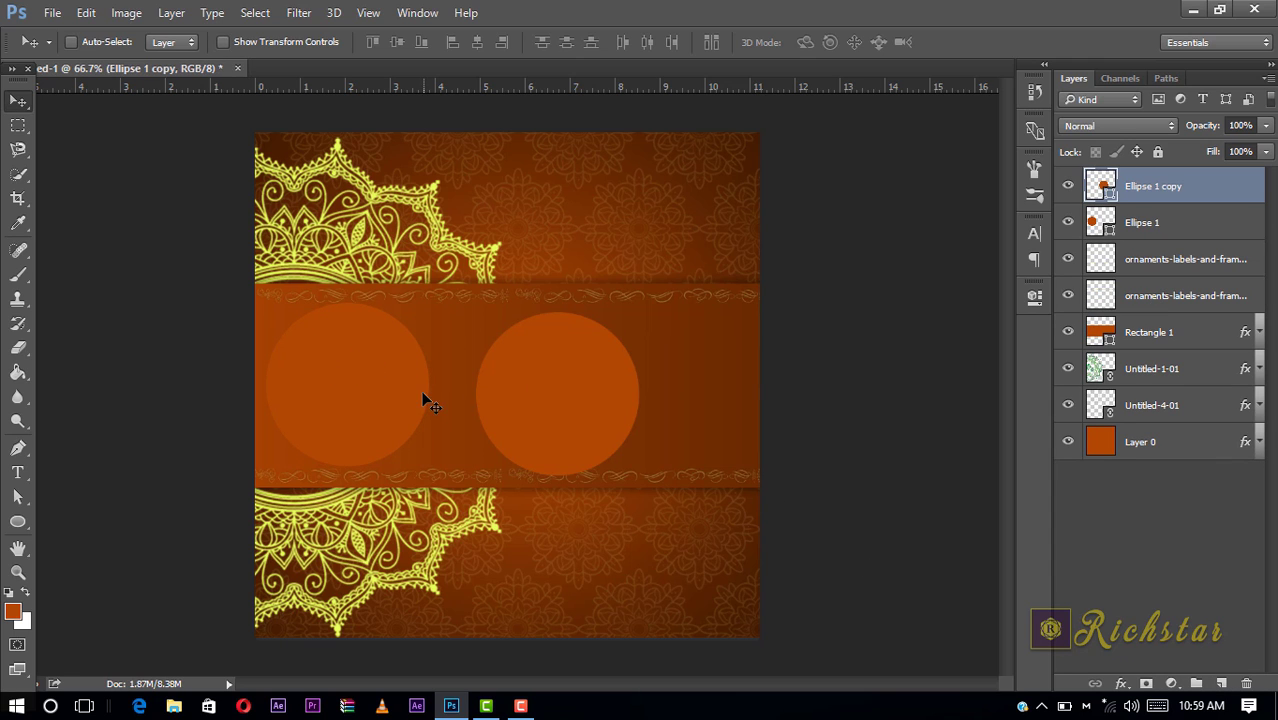
double_click(1100, 186)
type("ffffff")
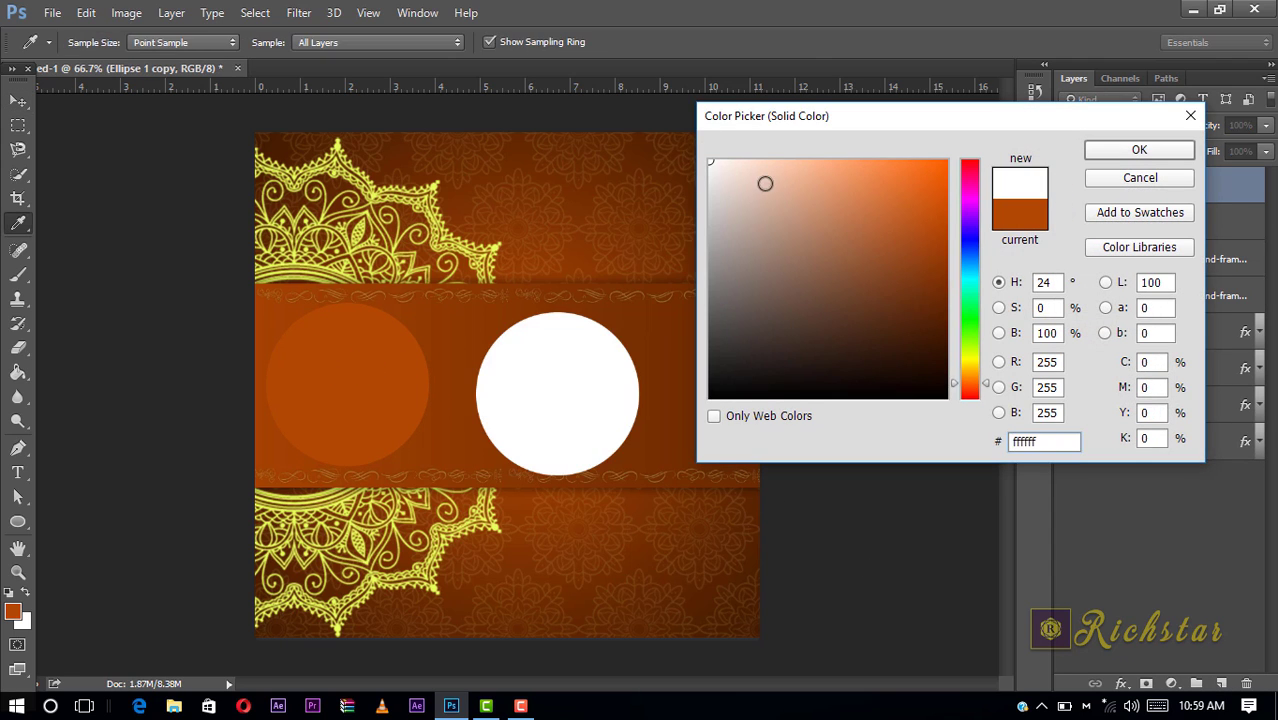
left_click(1139, 149)
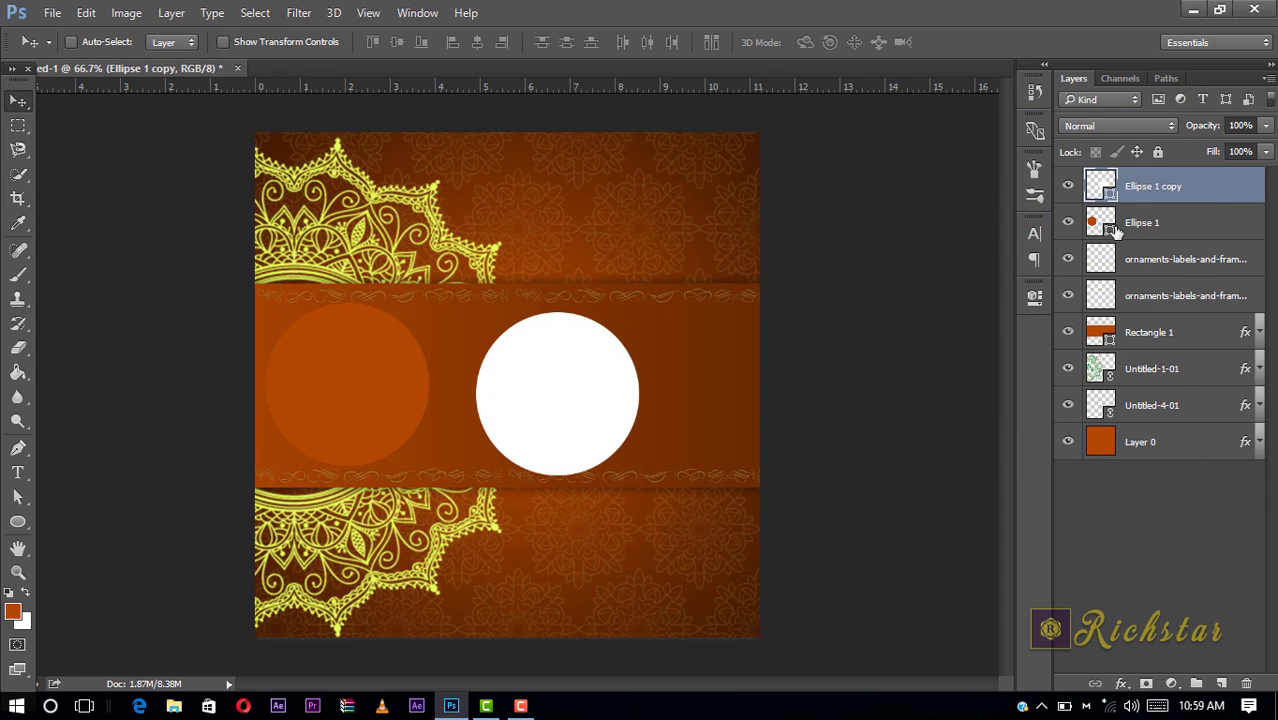
double_click(1101, 222)
mouse_move(699, 363)
left_mouse_down()
mouse_move(736, 394)
mouse_move(697, 437)
left_mouse_up()
left_click(1148, 150)
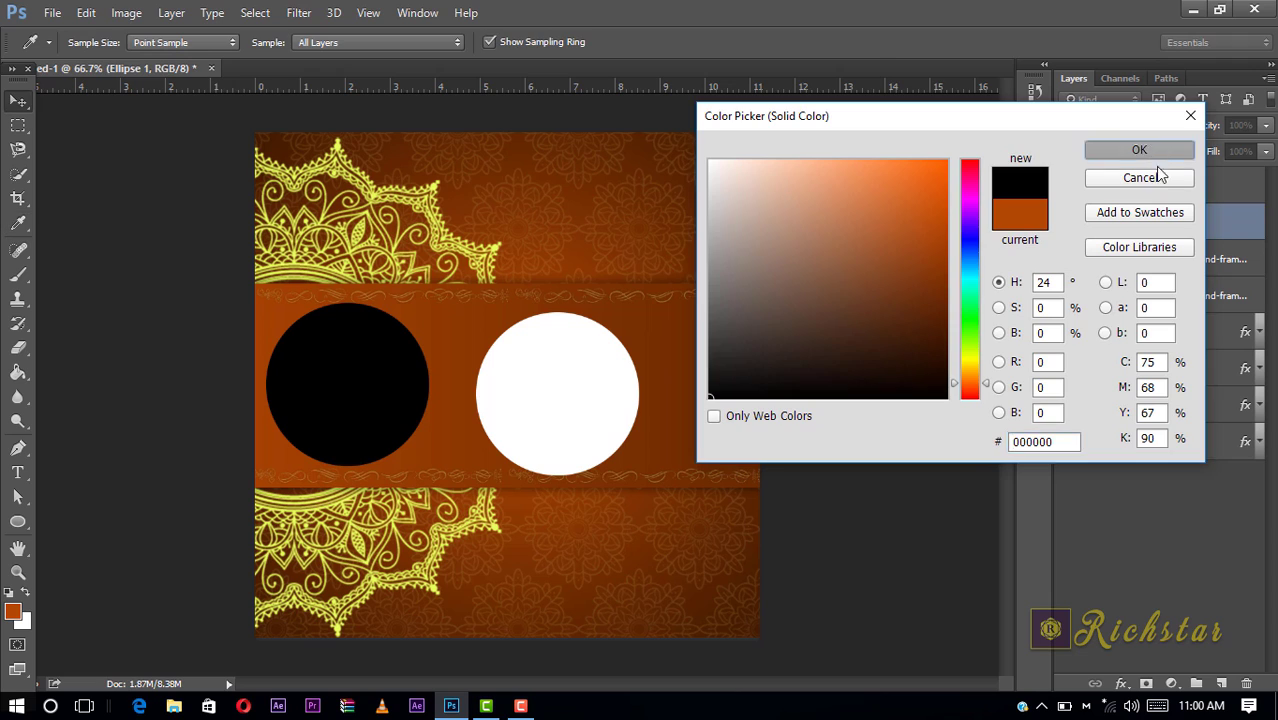
- Make a hidden Ellipse 1 copy 2 and reselect the white circle layer
left_click_drag(1137, 190, 1219, 684)
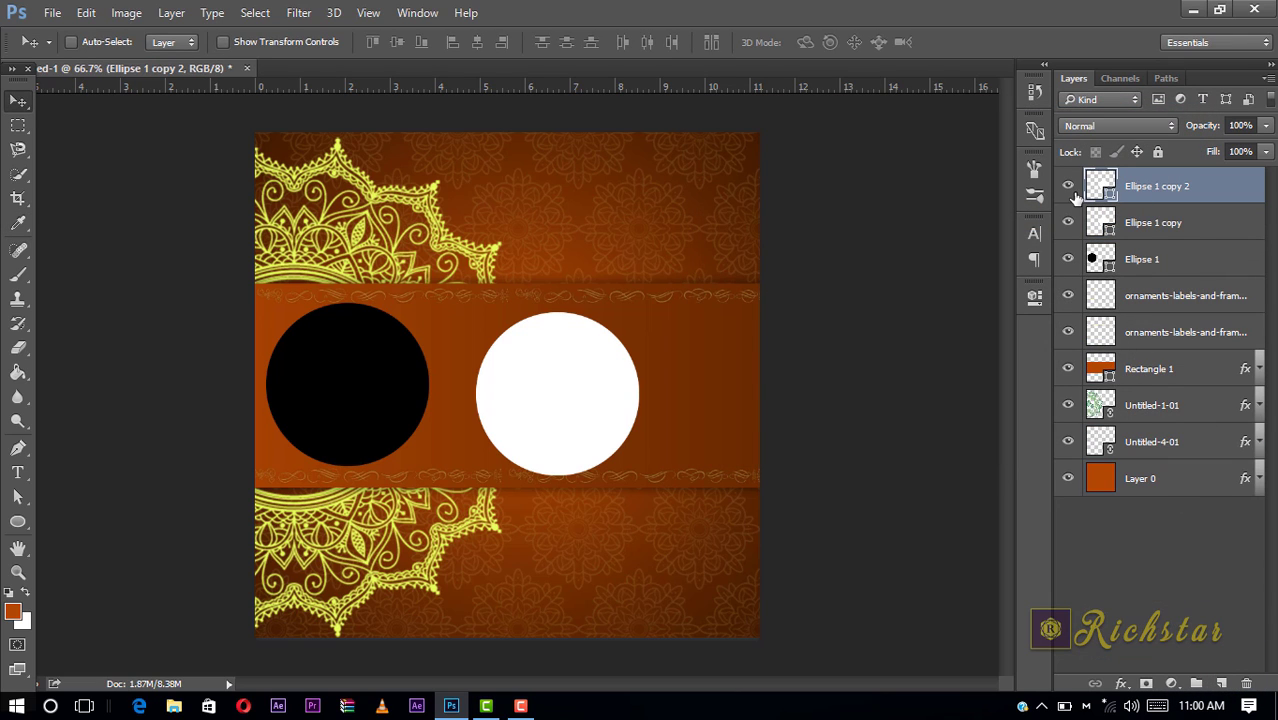
left_click(1069, 187)
left_click(1143, 260)
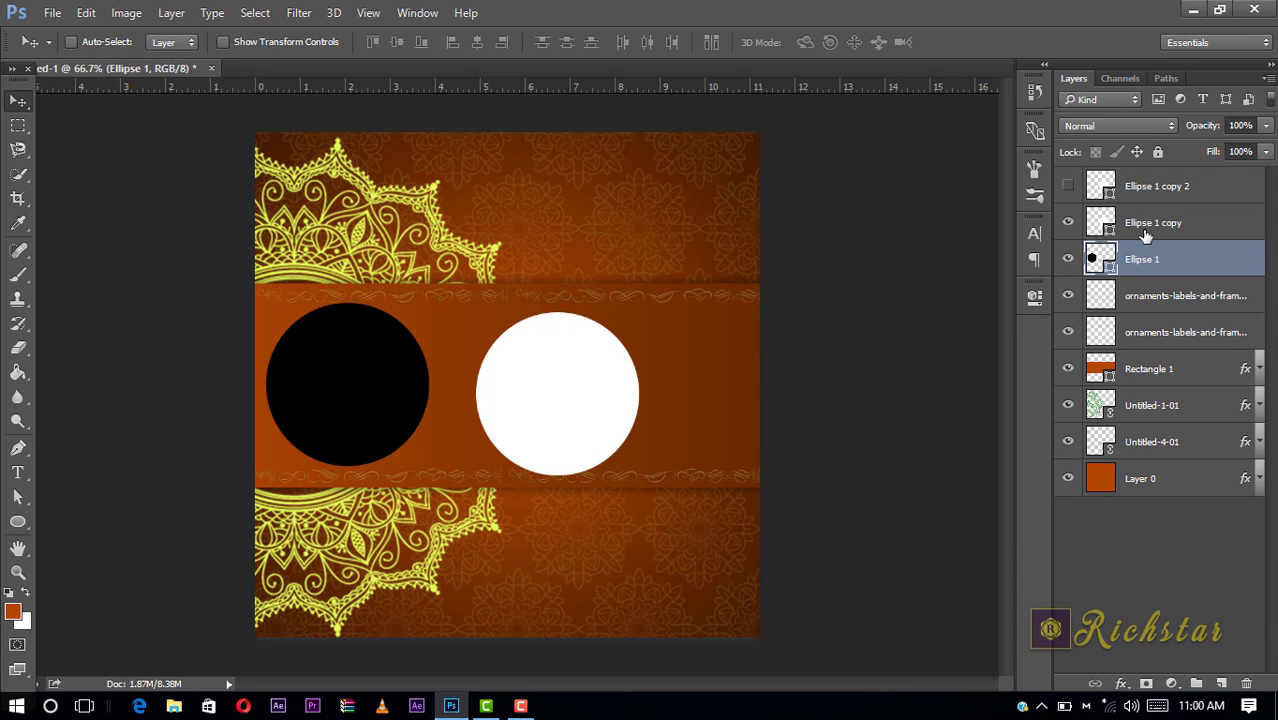
left_click(1150, 224)
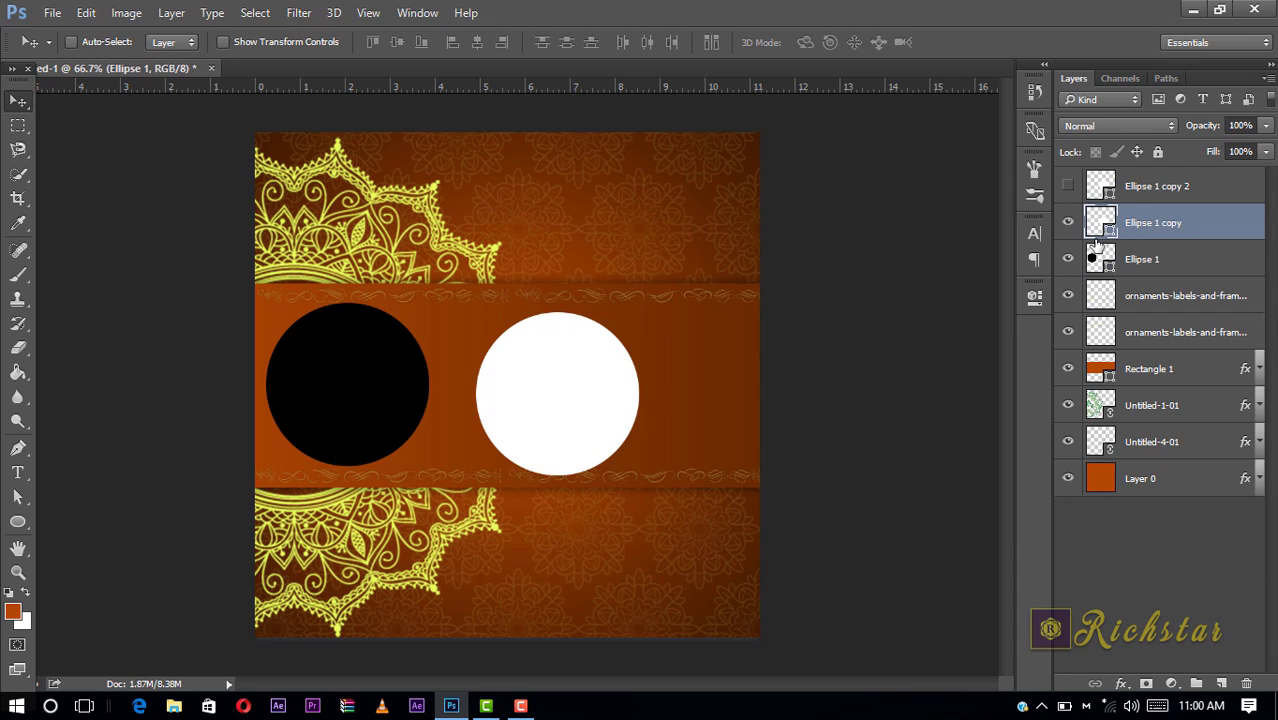
- Free Transform the white circle to about 90%, offset over the black circle to leave a crescent
left_click(224, 44)
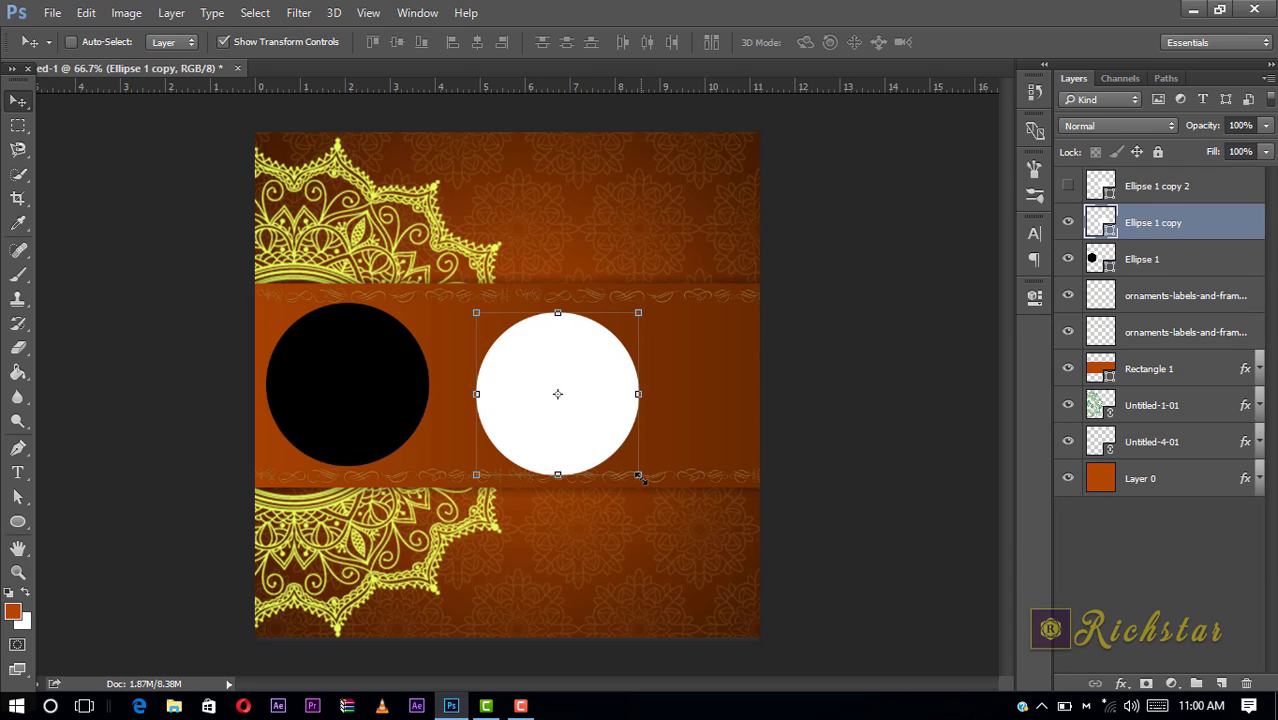
mouse_move(640, 477)
left_mouse_down()
mouse_move(600, 463)
mouse_move(622, 470)
left_mouse_up()
left_click_drag(578, 404, 390, 404)
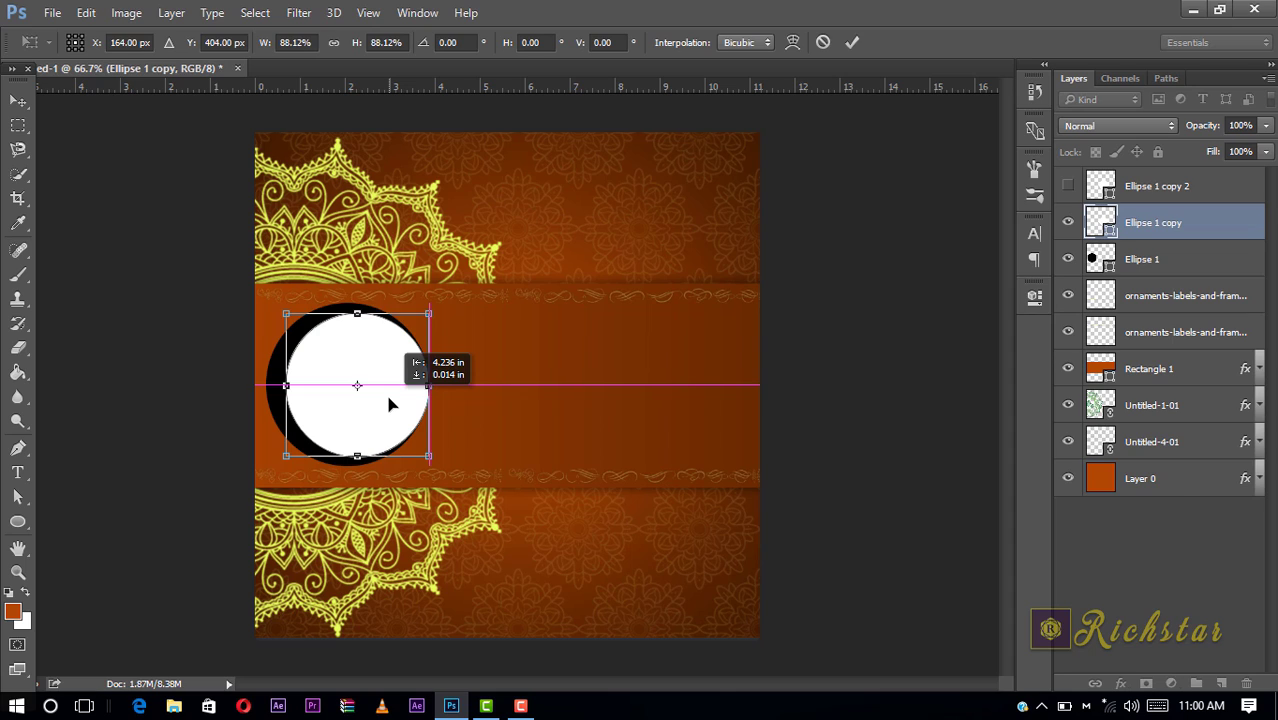
left_click_drag(390, 404, 390, 396)
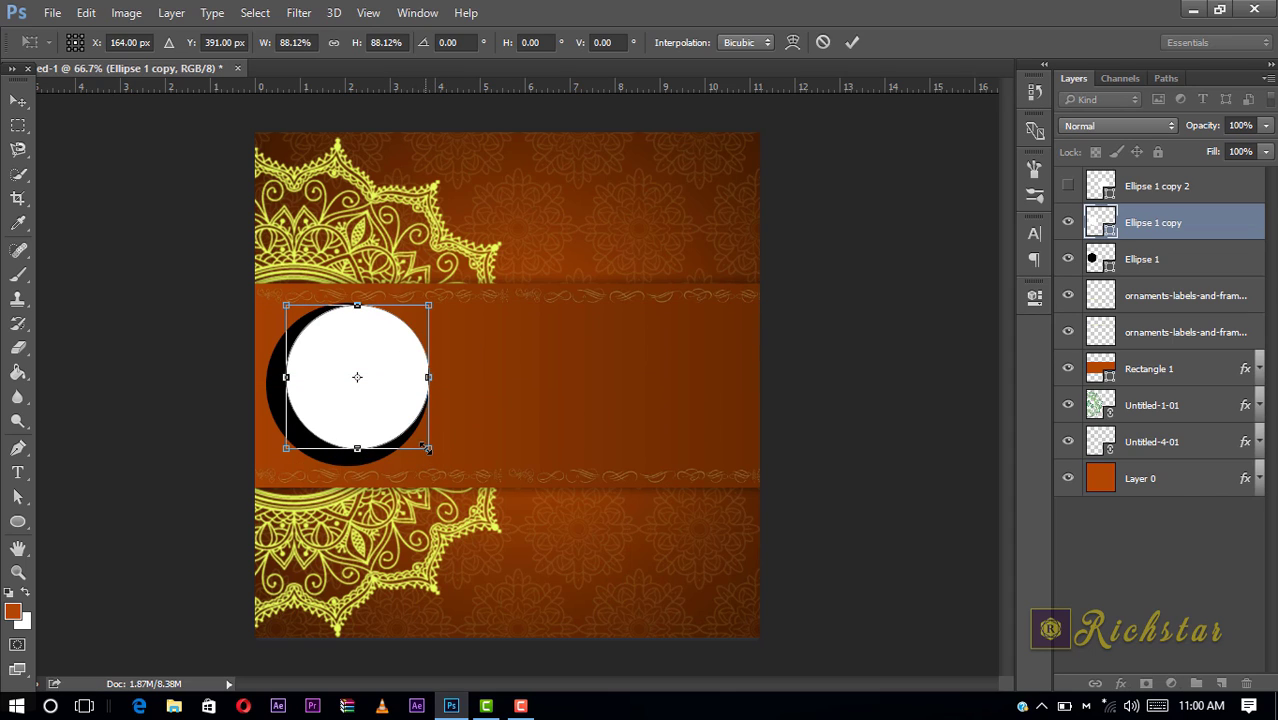
left_click_drag(428, 450, 432, 453)
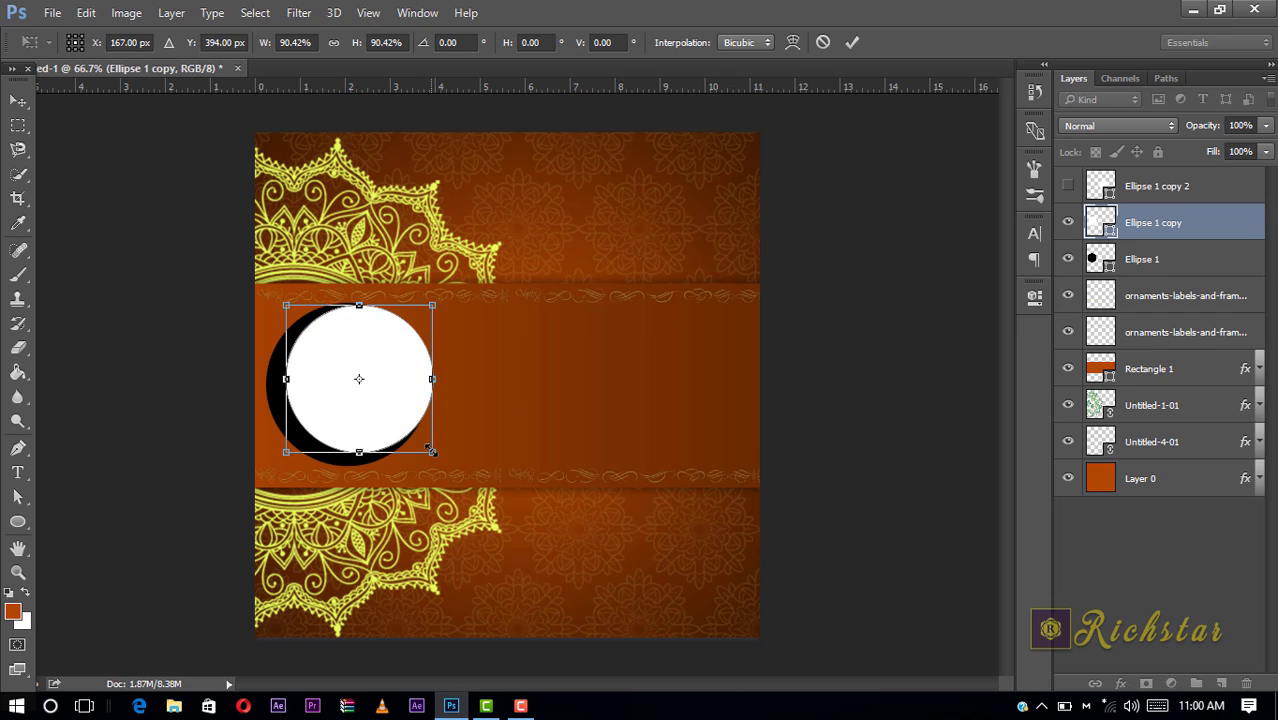
key("Down")
key("Down")
key("Down")
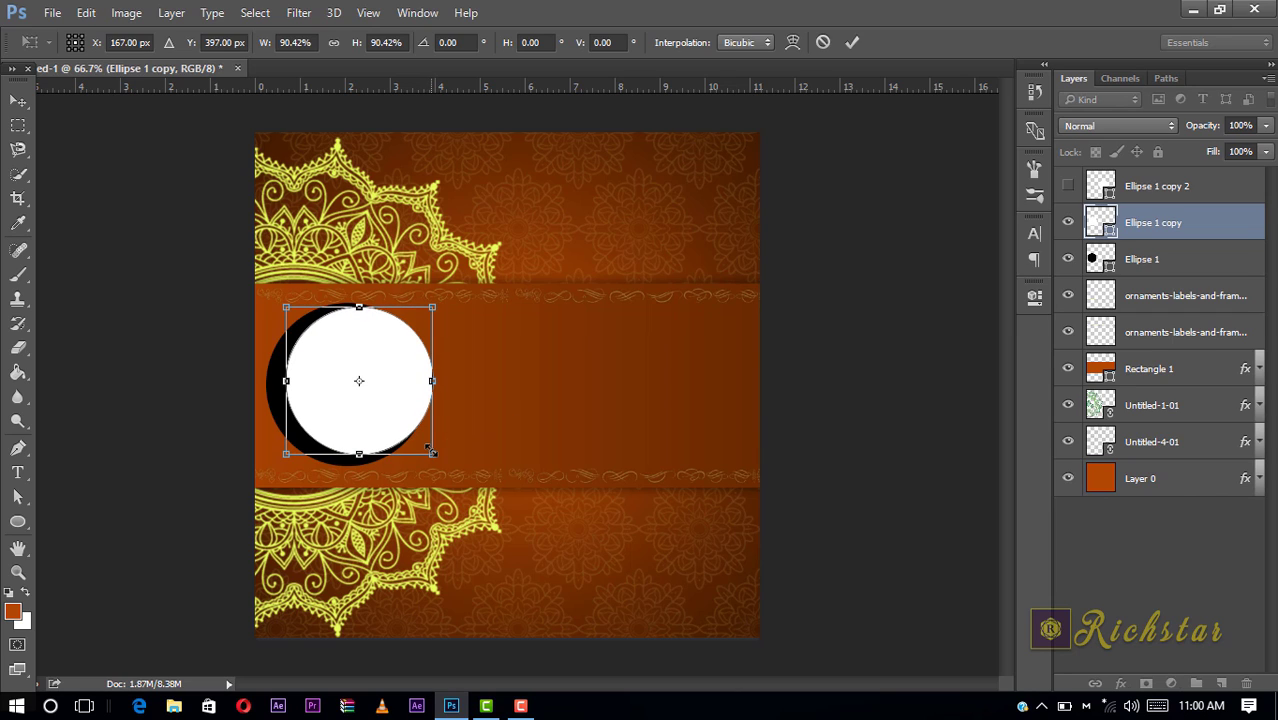
key("Left")
key("Down")
key("Down")
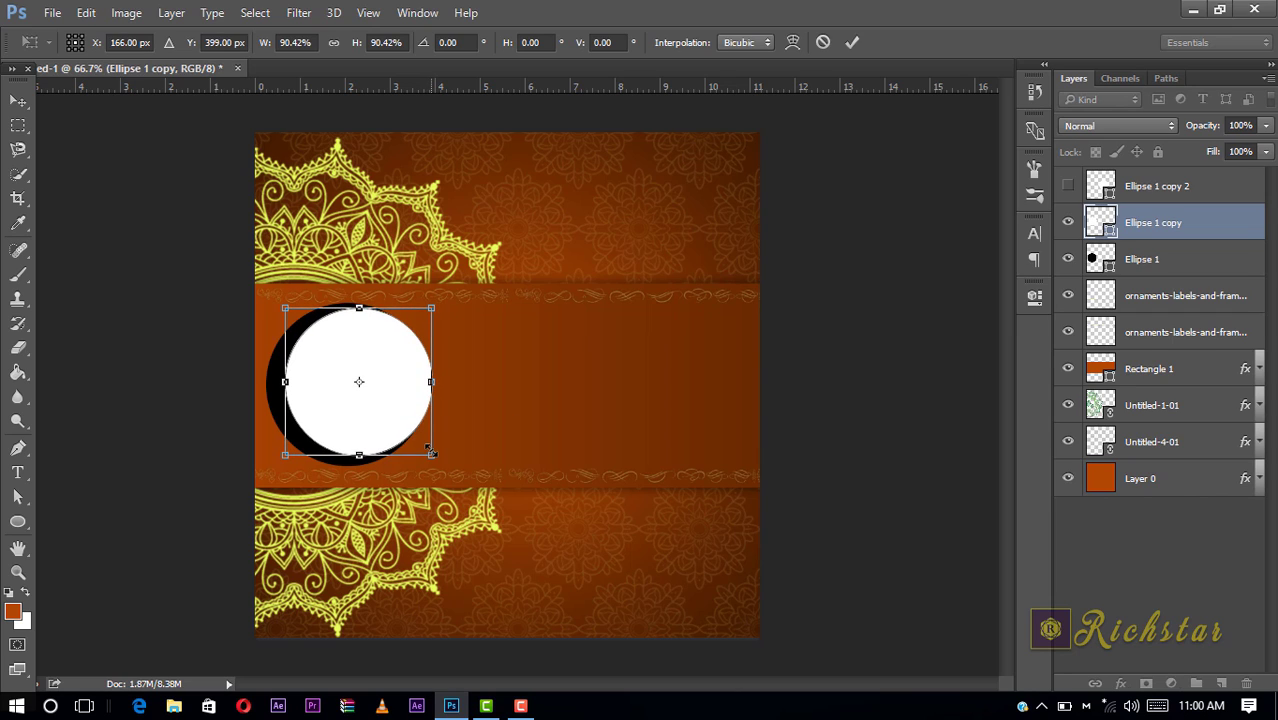
key("Up")
key("Up")
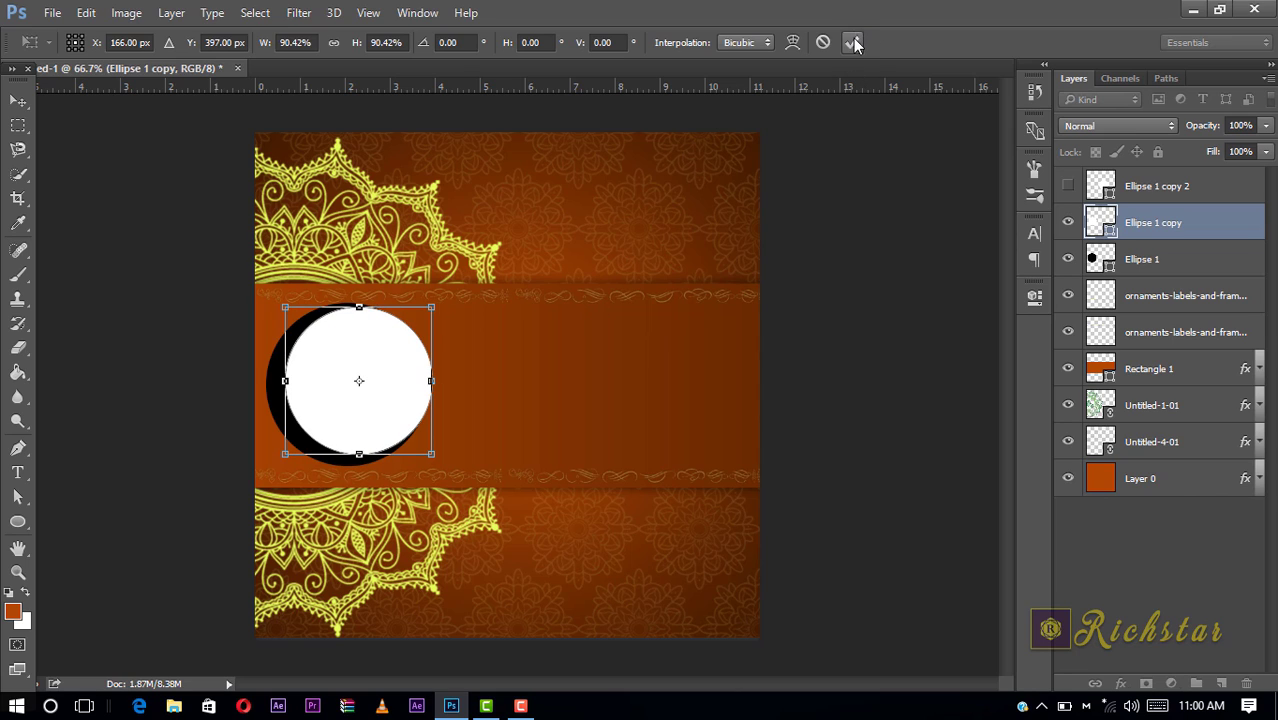
key("Return")
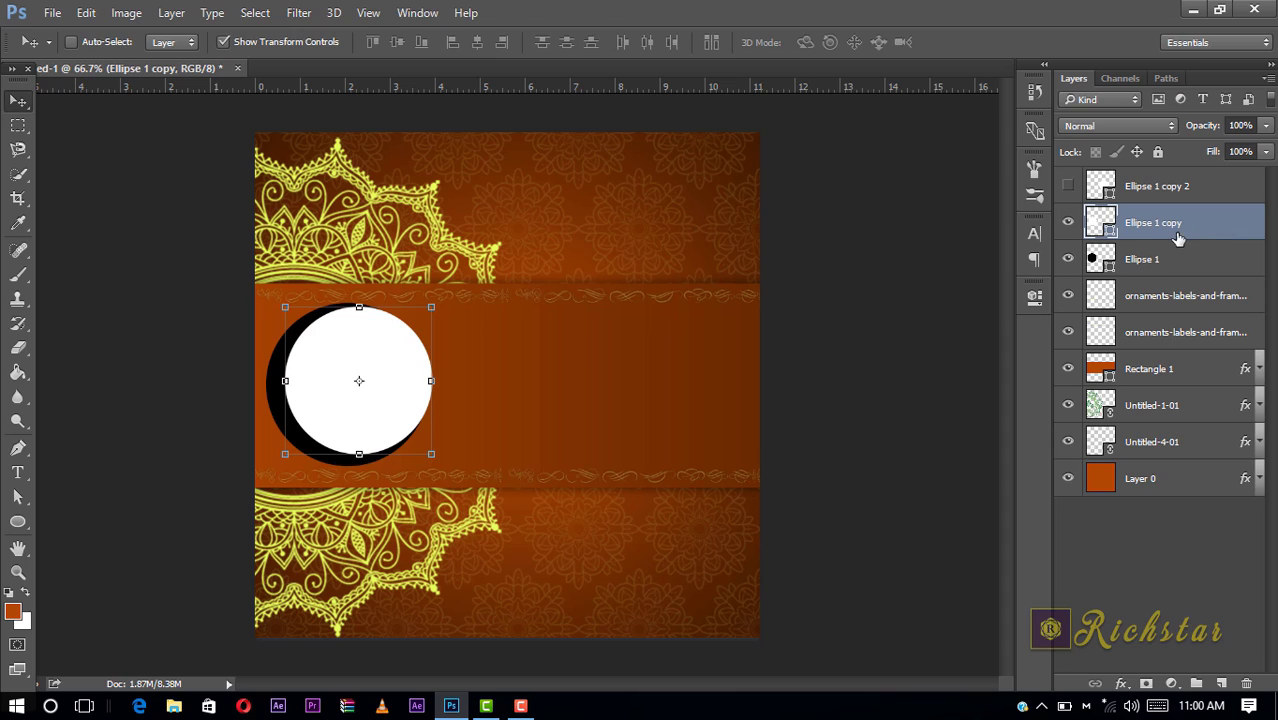
- Mask Ellipse 1 with the inverted white-circle selection and hide the white Ellipse 1 copy
left_click(1105, 225, "ctrl")
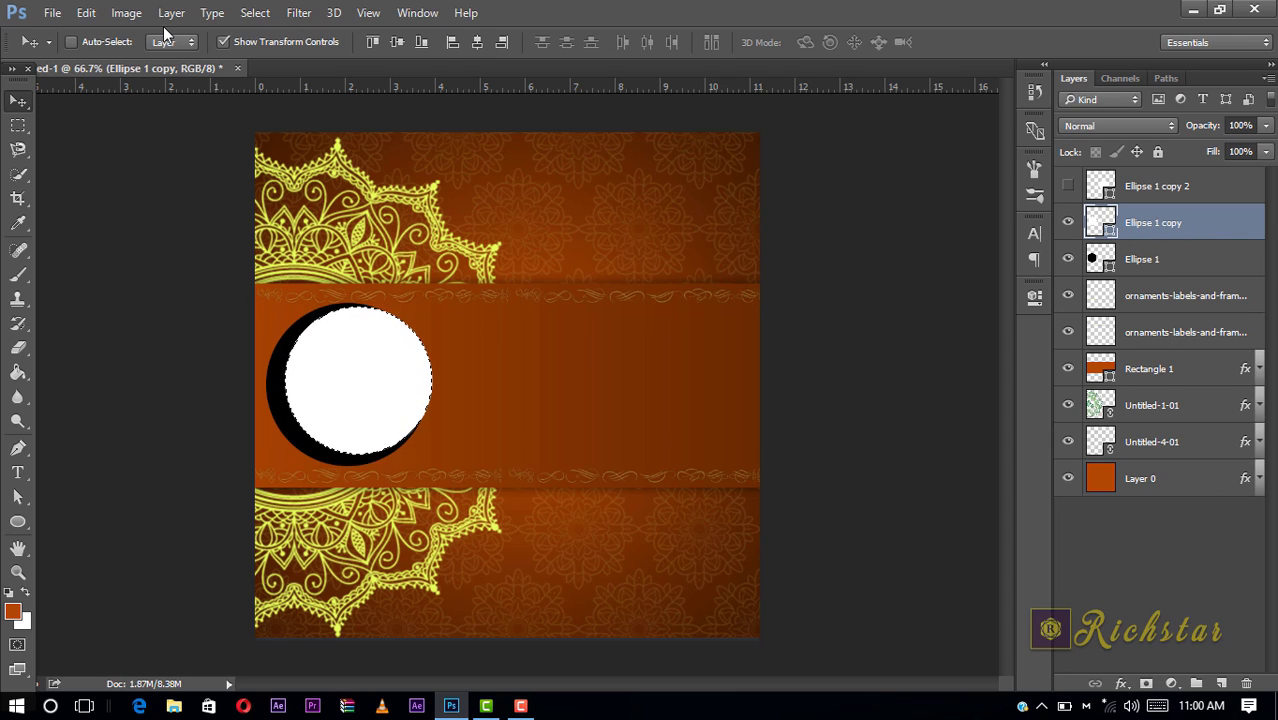
left_click(255, 12)
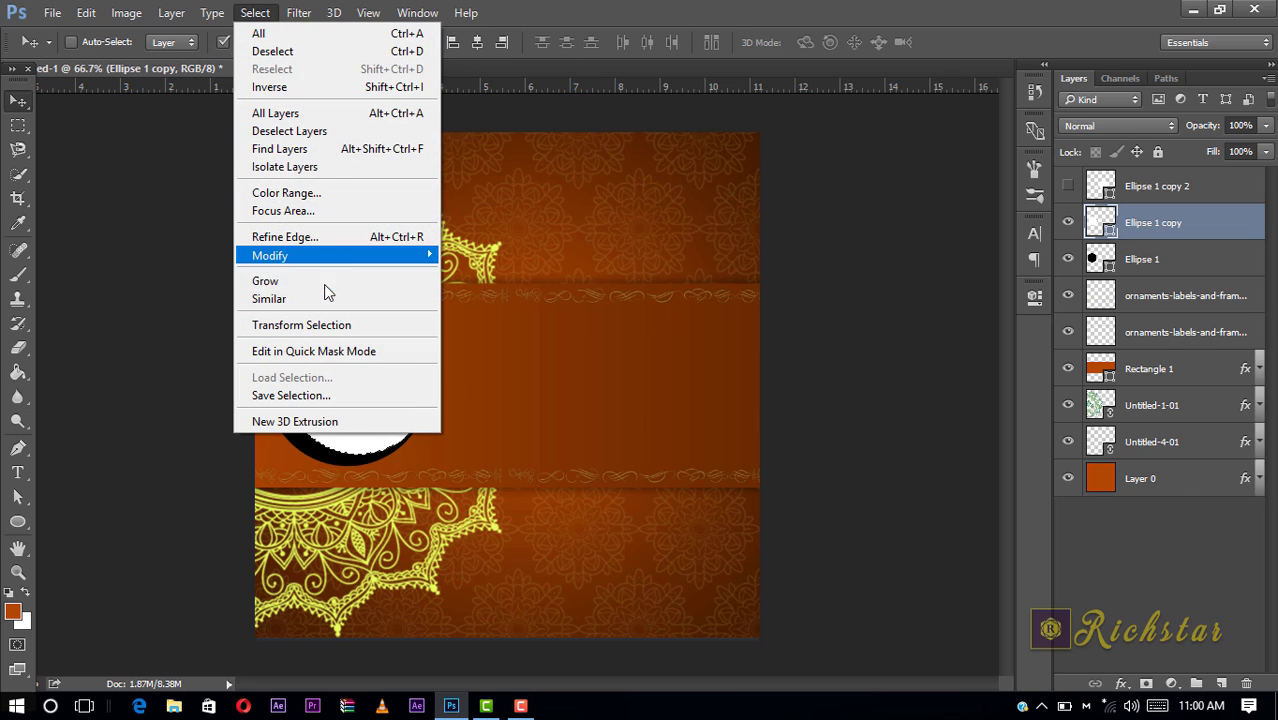
left_click(290, 88)
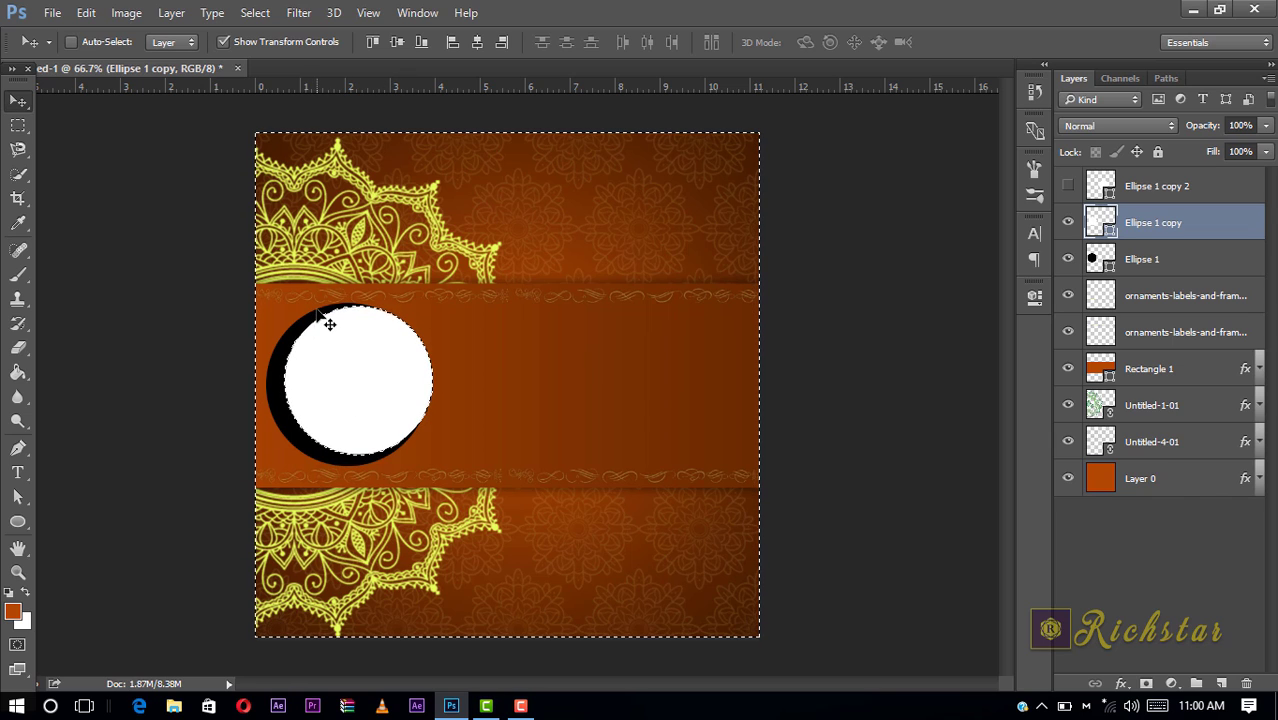
left_click(1162, 263)
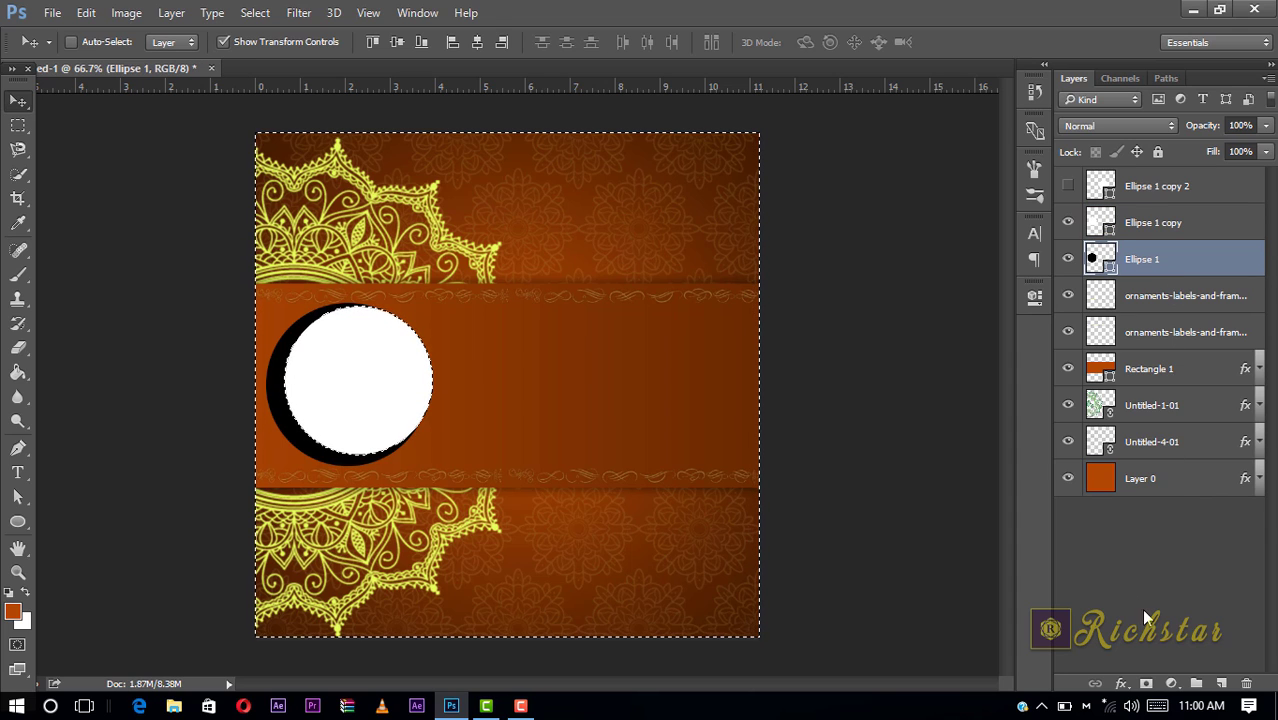
left_click(1146, 684)
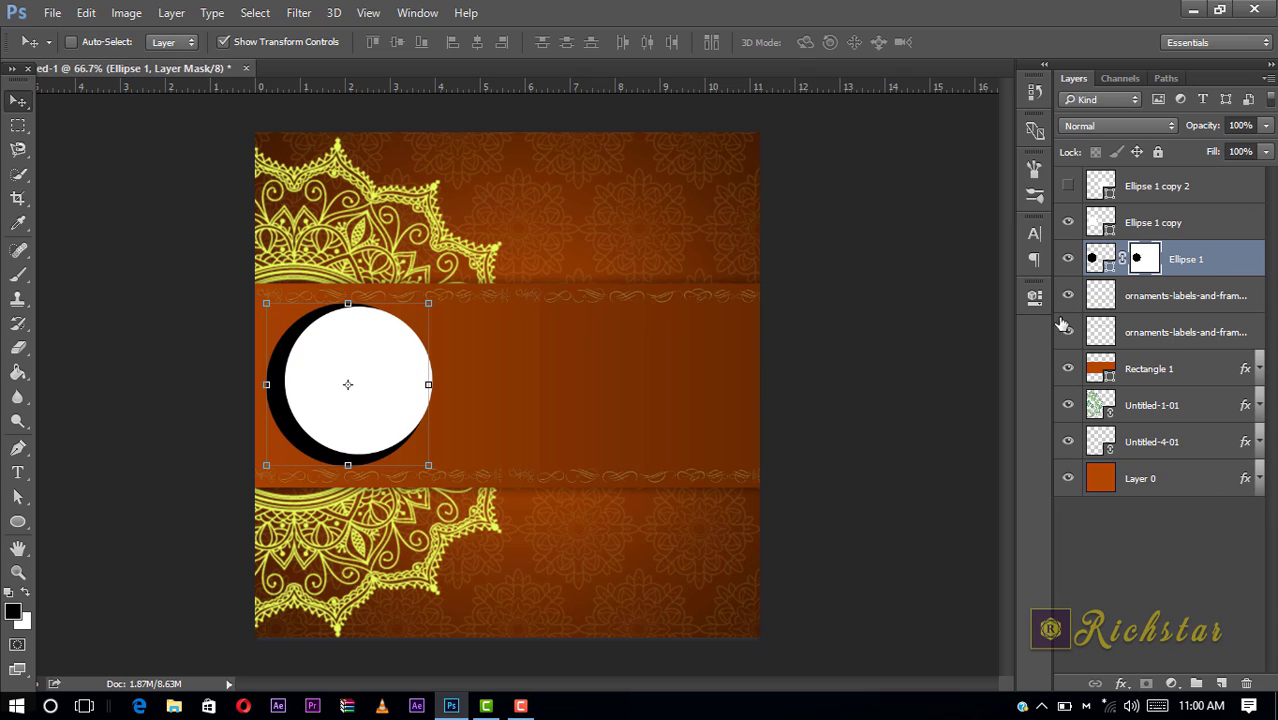
left_click(1068, 223)
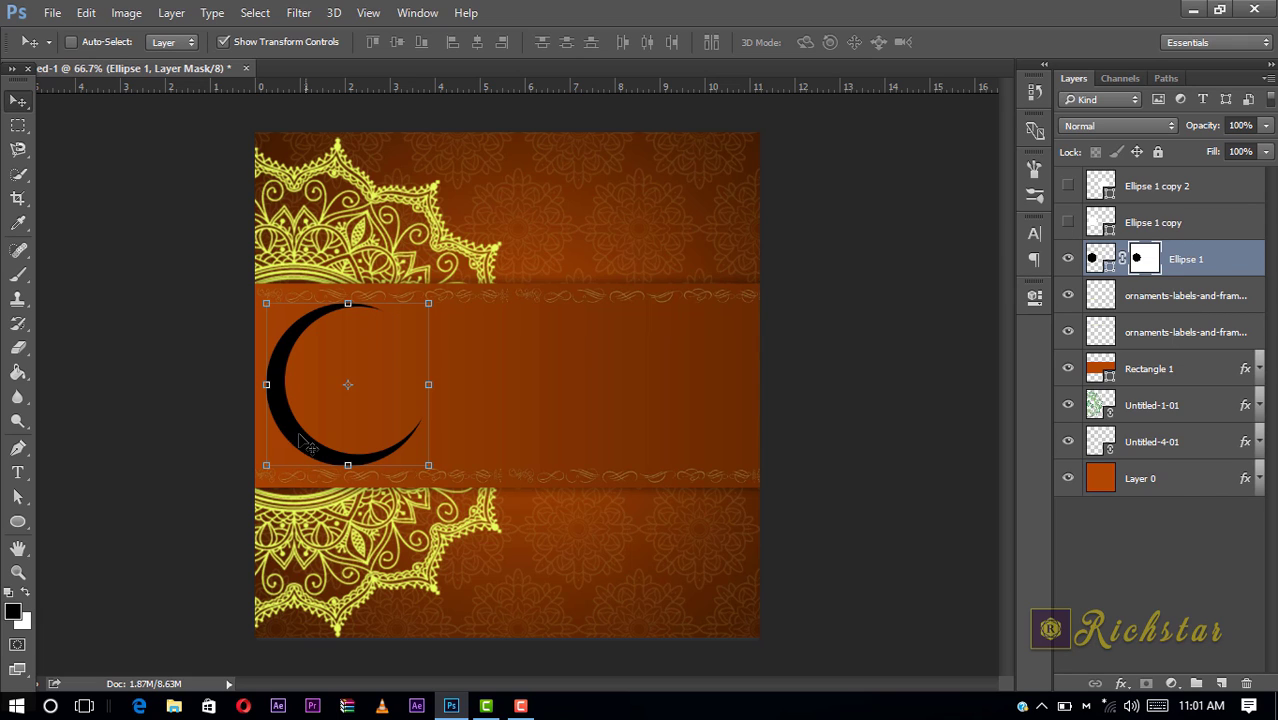
- Place the linked mosque silhouette image from Camera Roll and commit it at 100%
left_click(52, 13)
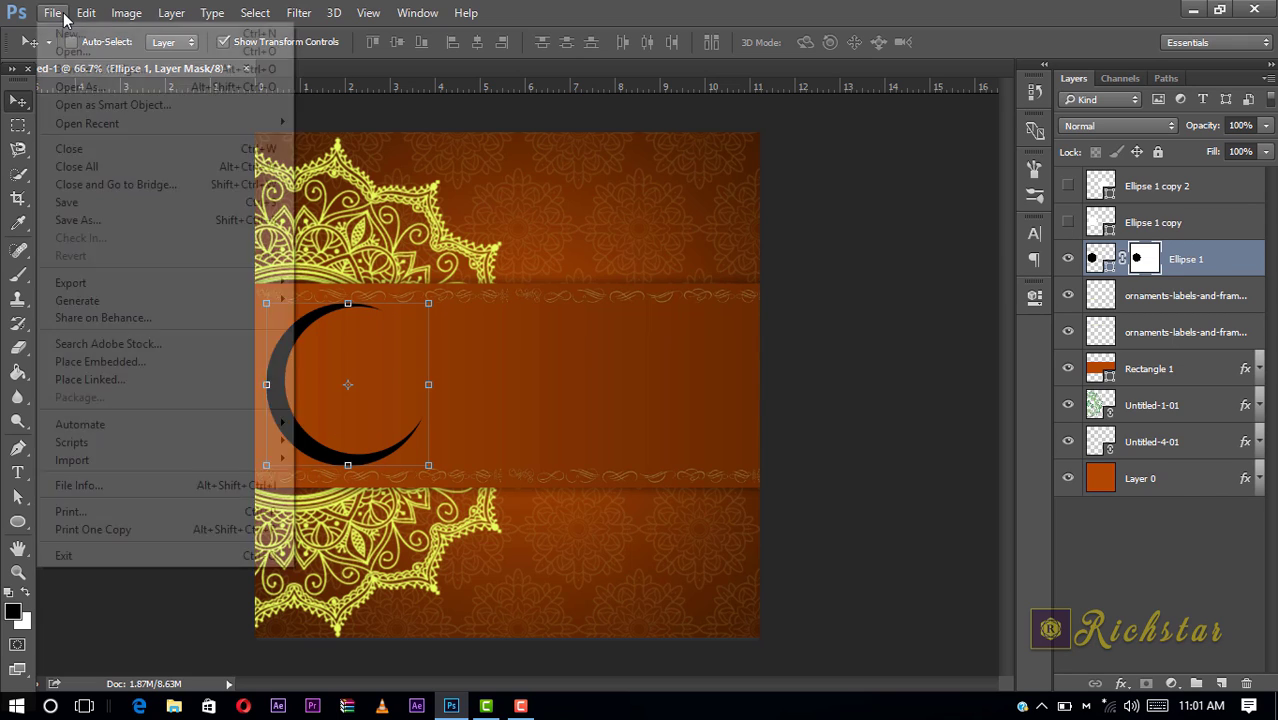
left_click(140, 380)
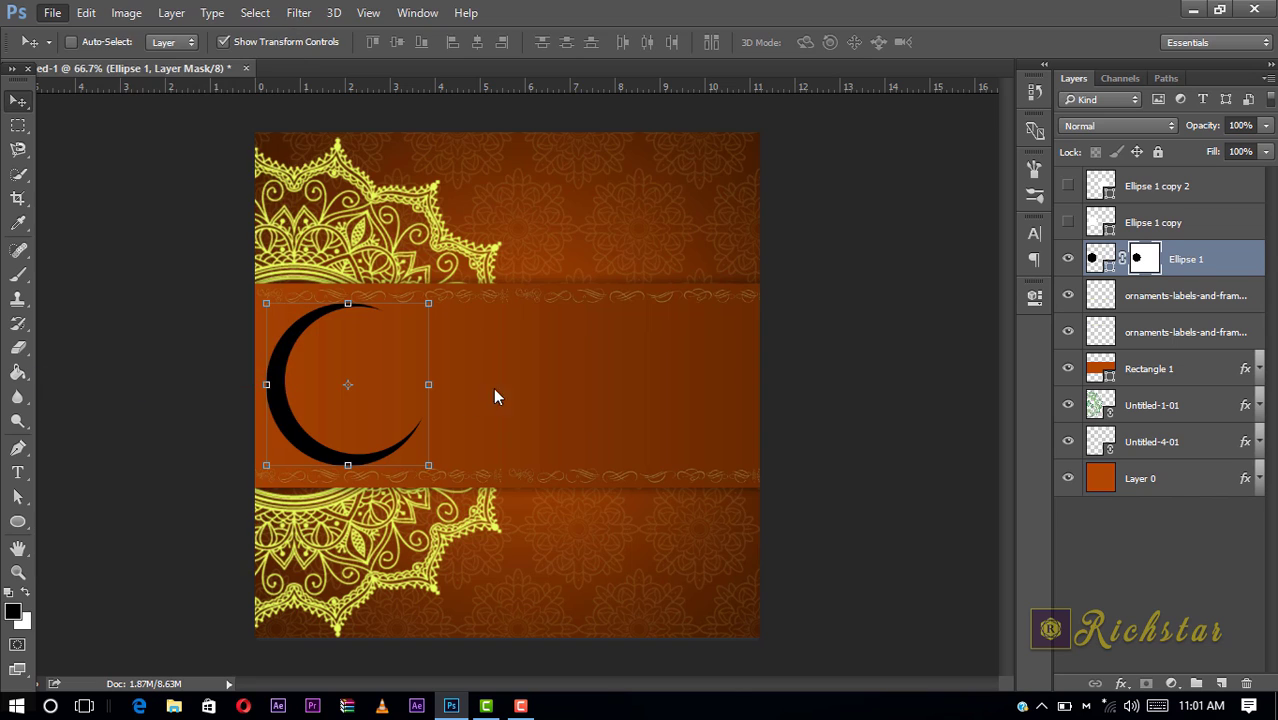
scroll(556, 363, "down", 5)
scroll(556, 363, "down", 2)
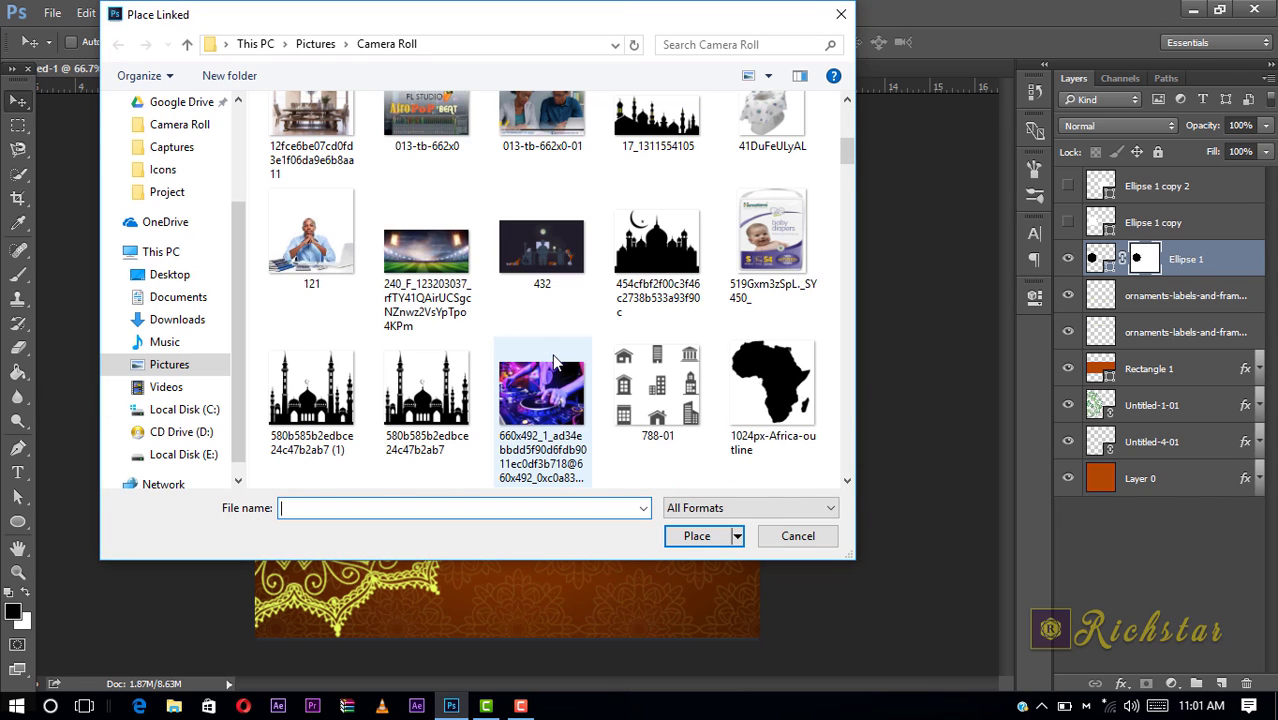
scroll(548, 361, "down", 2)
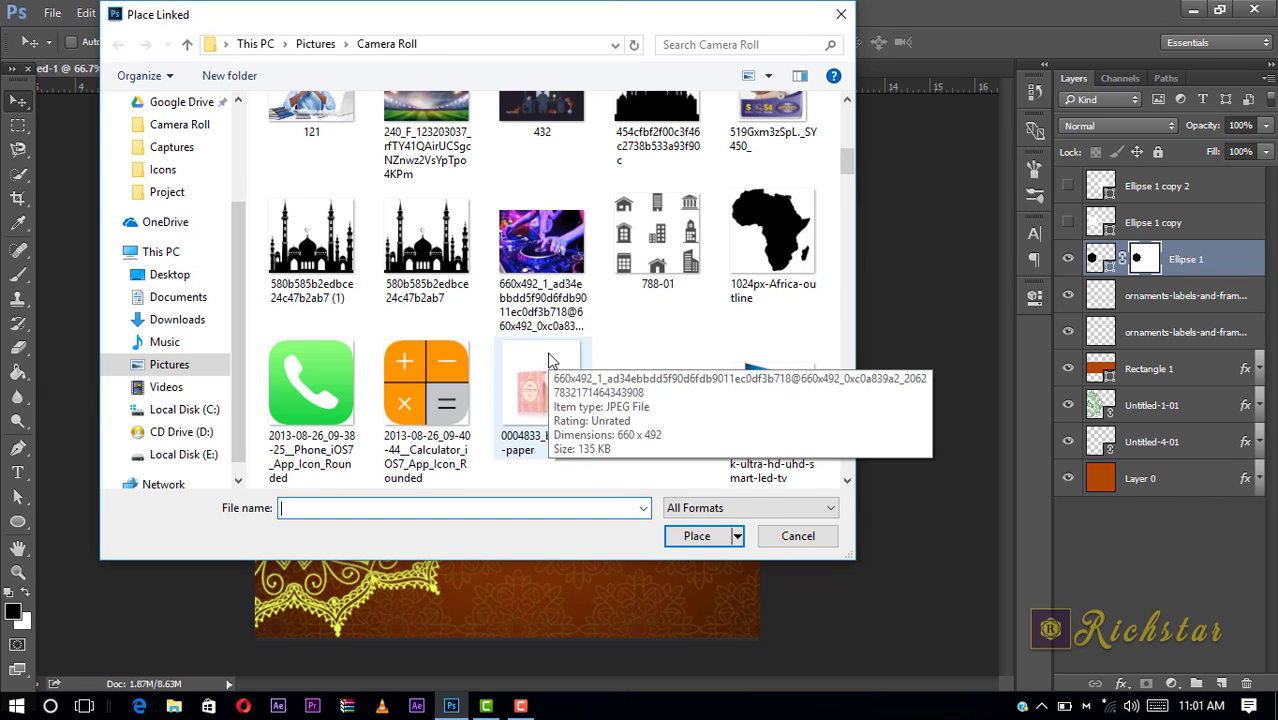
scroll(658, 150, "up", 1)
left_click(655, 145)
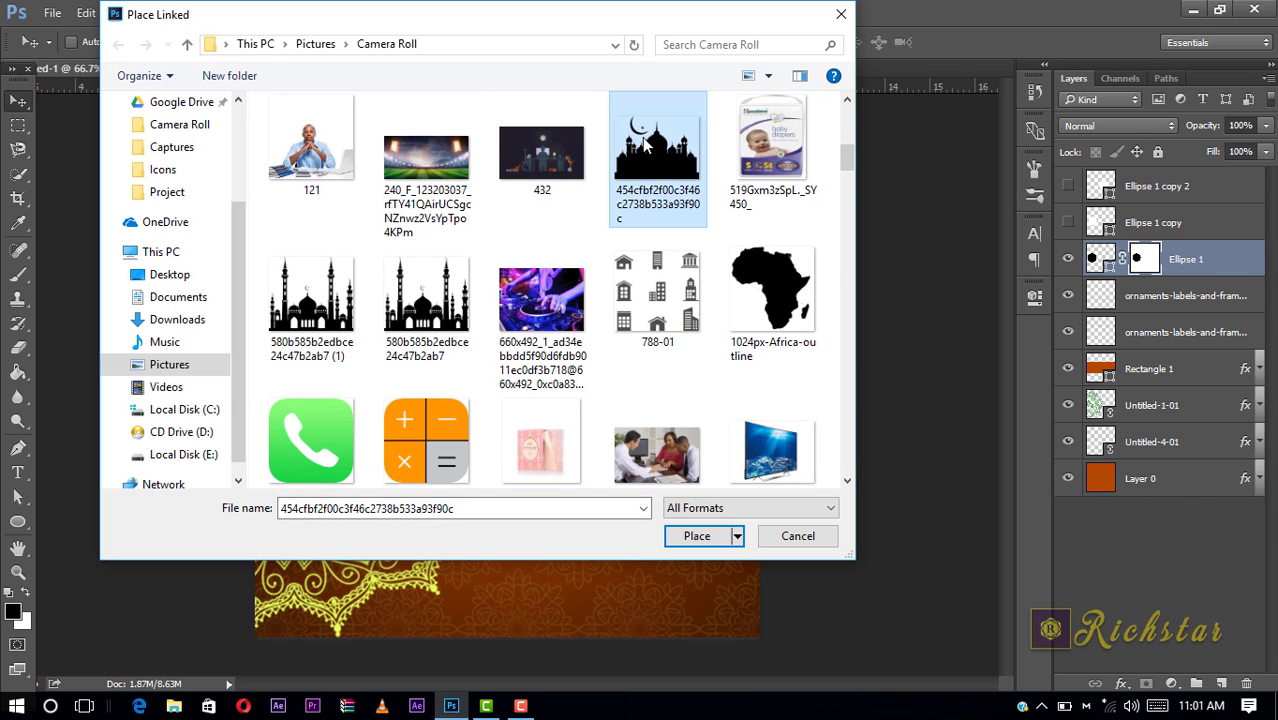
double_click(660, 150)
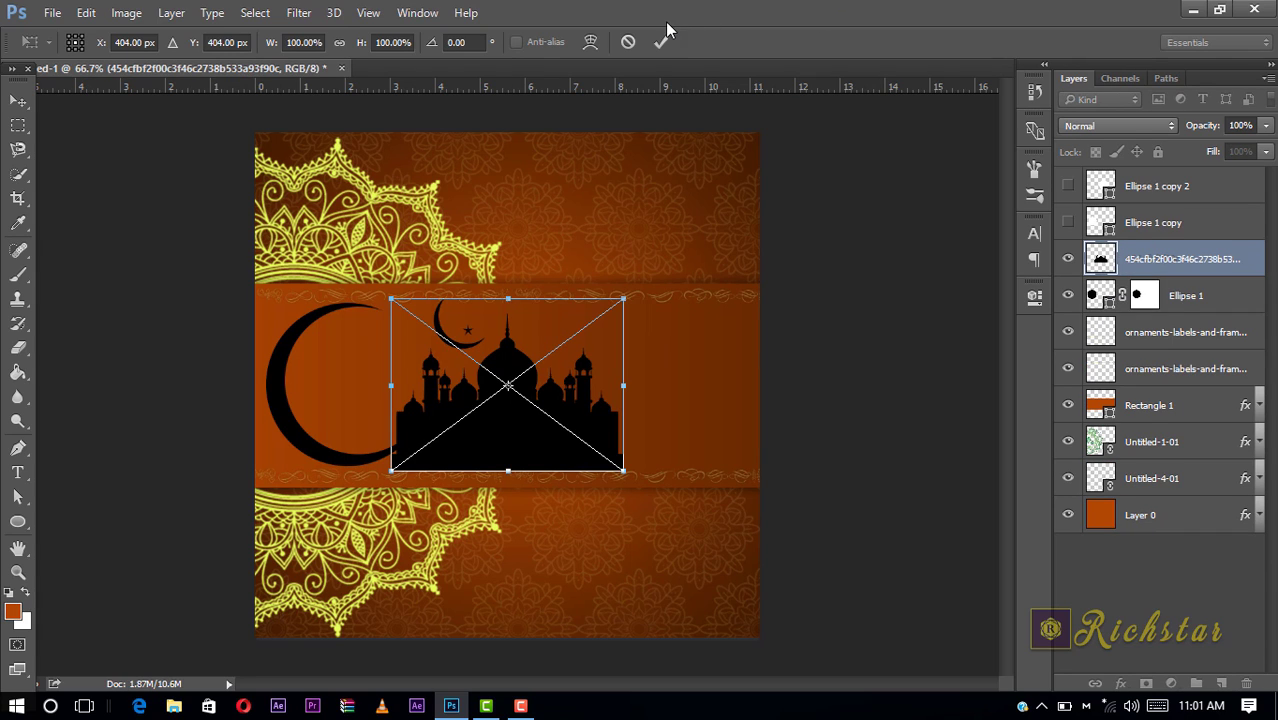
left_click(660, 42)
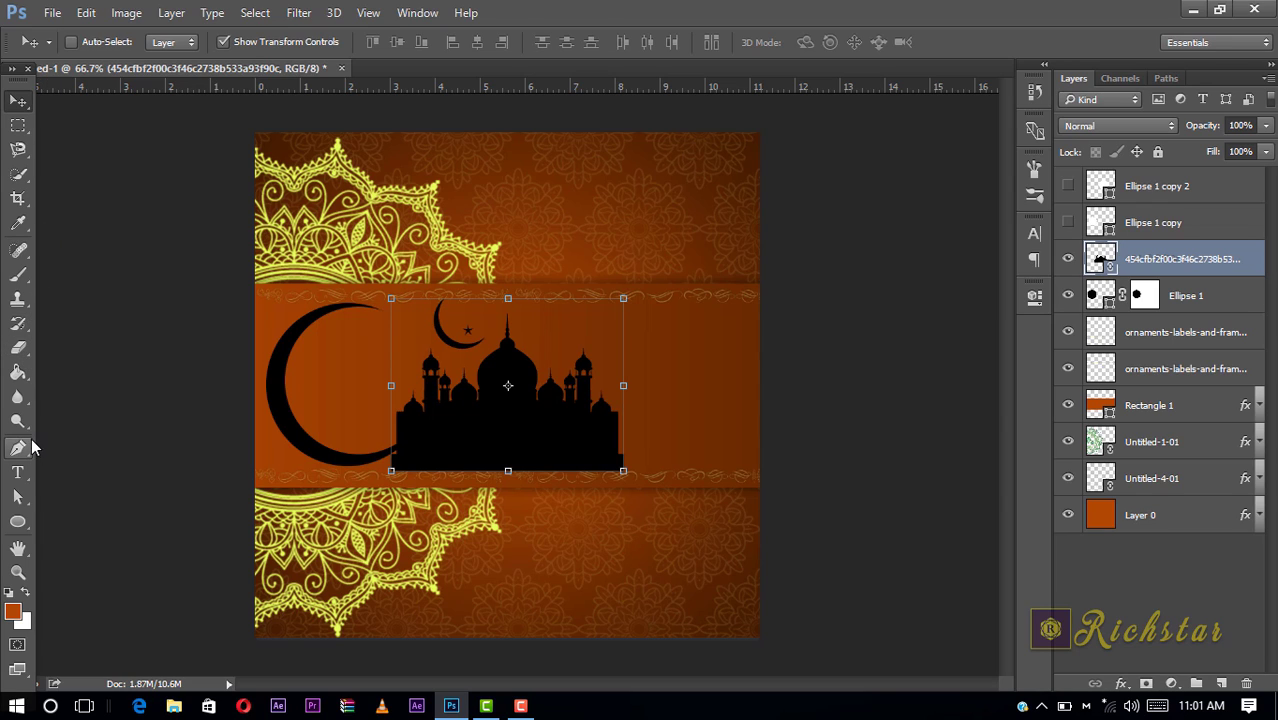
- Outline the mosque with a closed Pen path and turn it into a selection
left_click(30, 445)
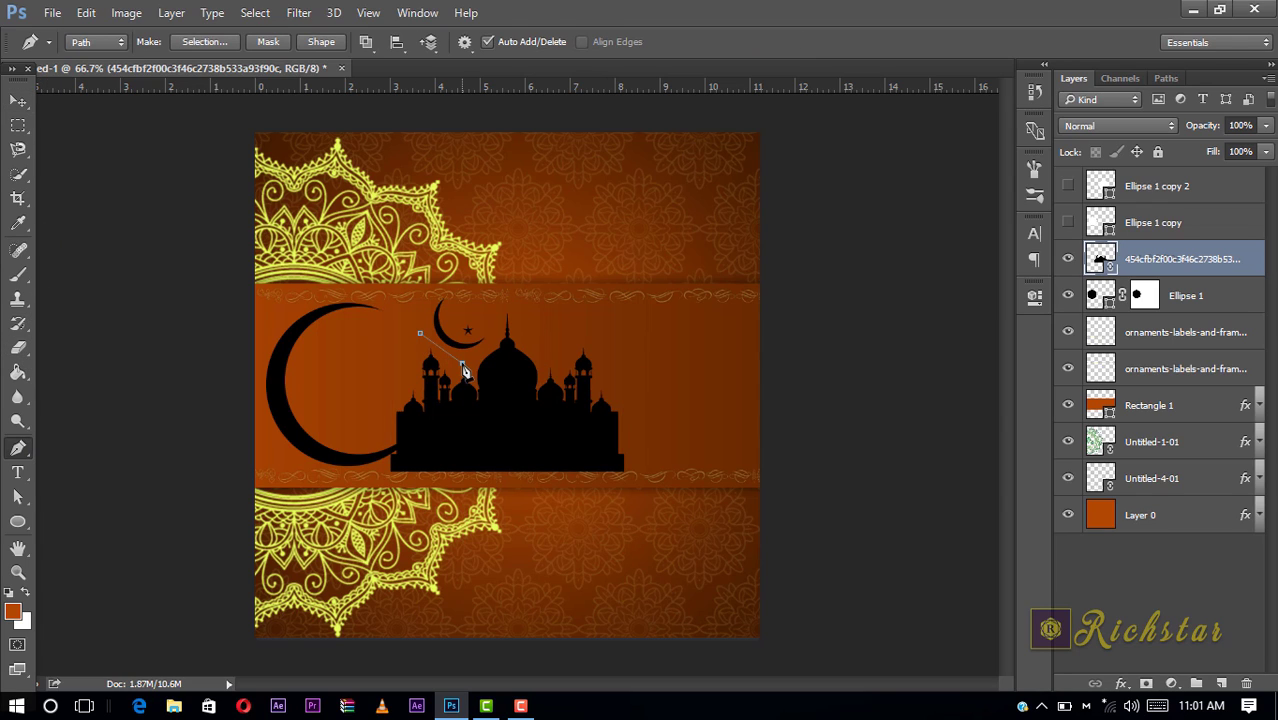
left_click(493, 327)
left_click(589, 268)
left_click(667, 412)
left_click_drag(468, 521, 484, 529)
left_click_drag(366, 402, 410, 338)
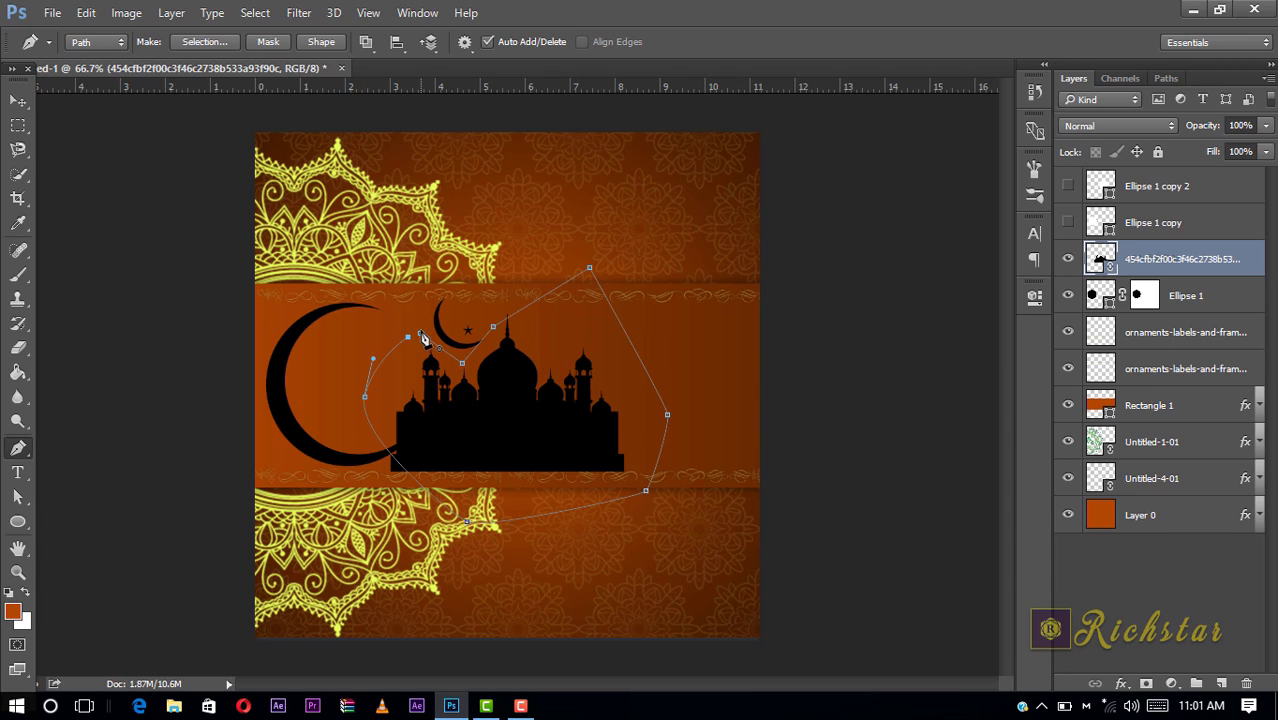
left_click(421, 337)
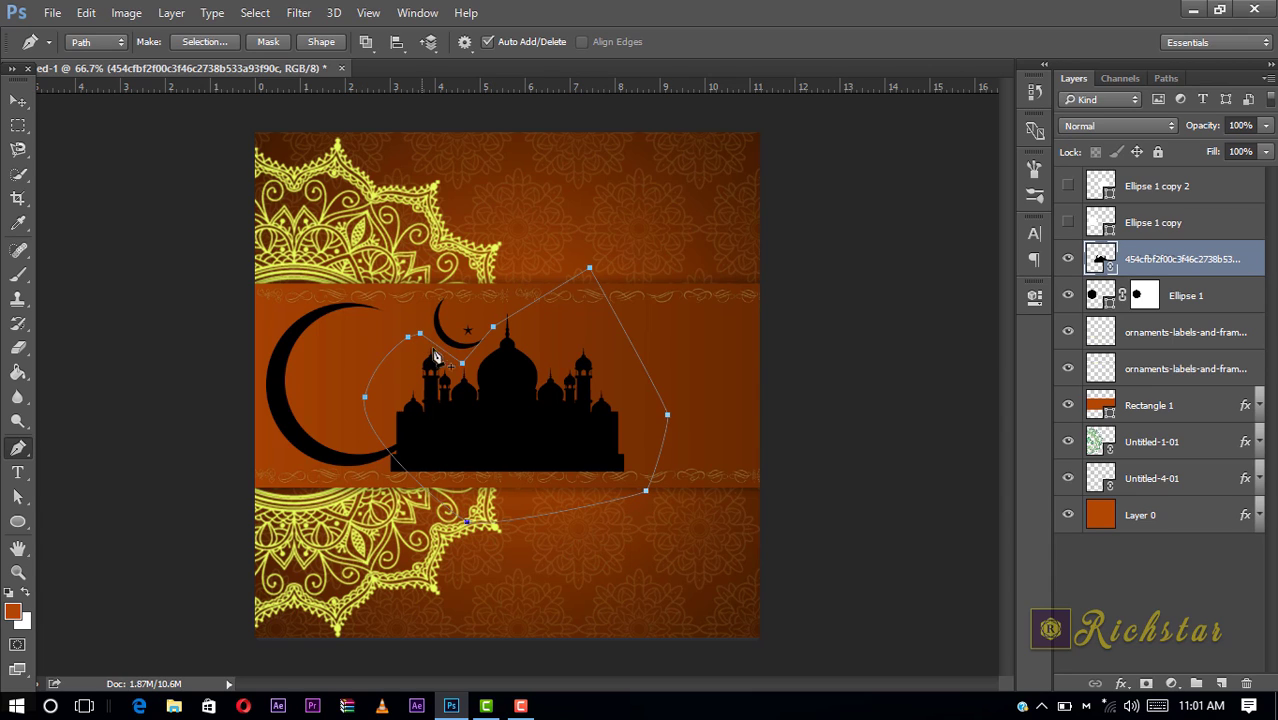
right_click(520, 410)
left_click(590, 302)
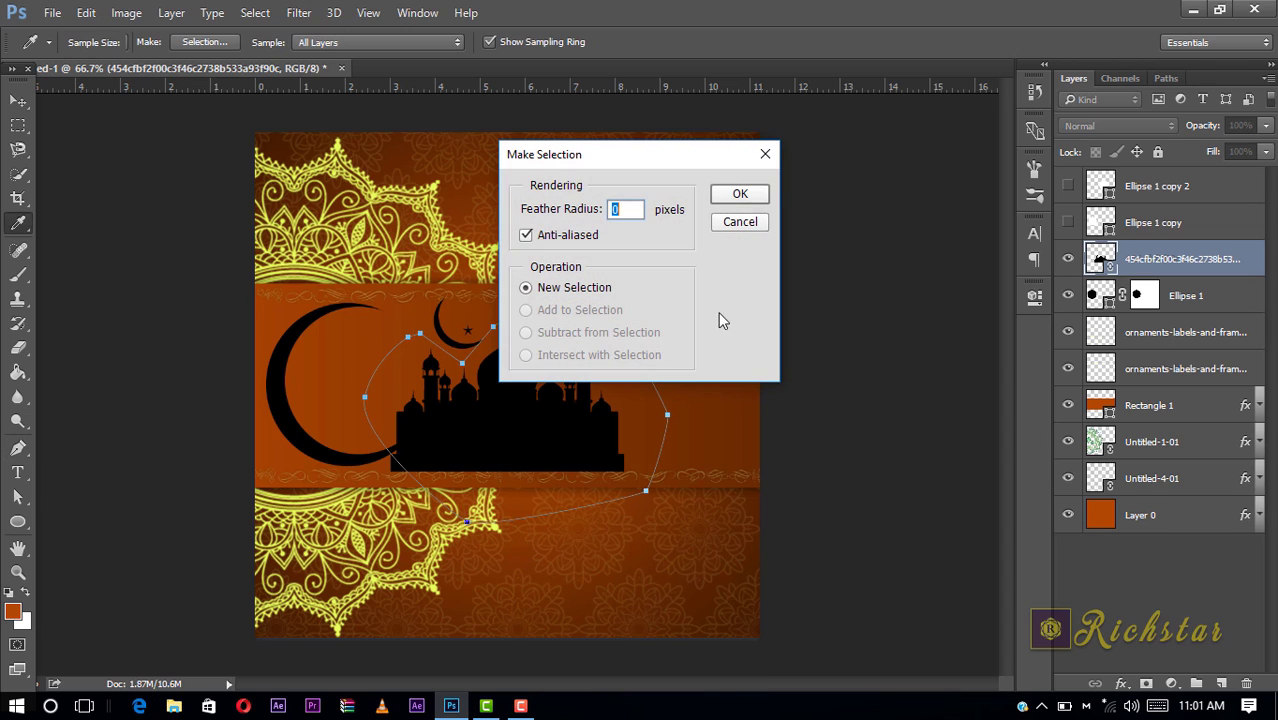
left_click(736, 195)
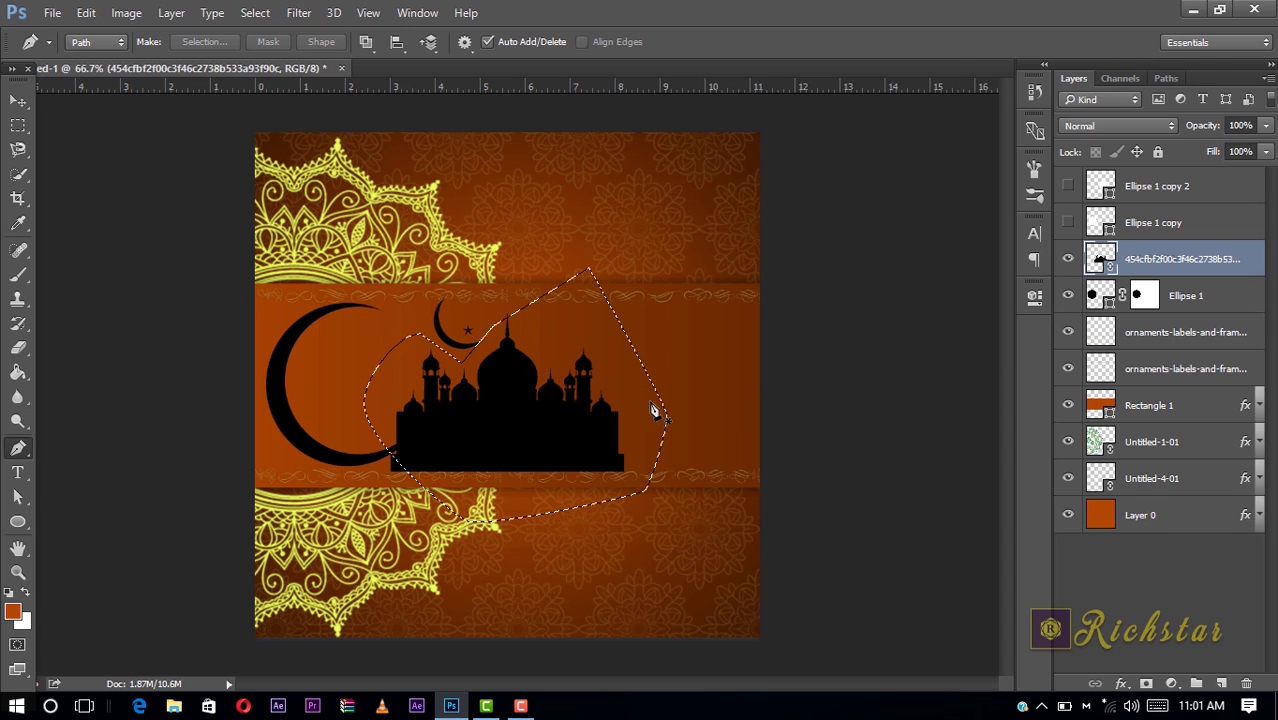
- Add a layer mask from the selection and brush out leftover specks at 100% flow
left_click(1146, 683)
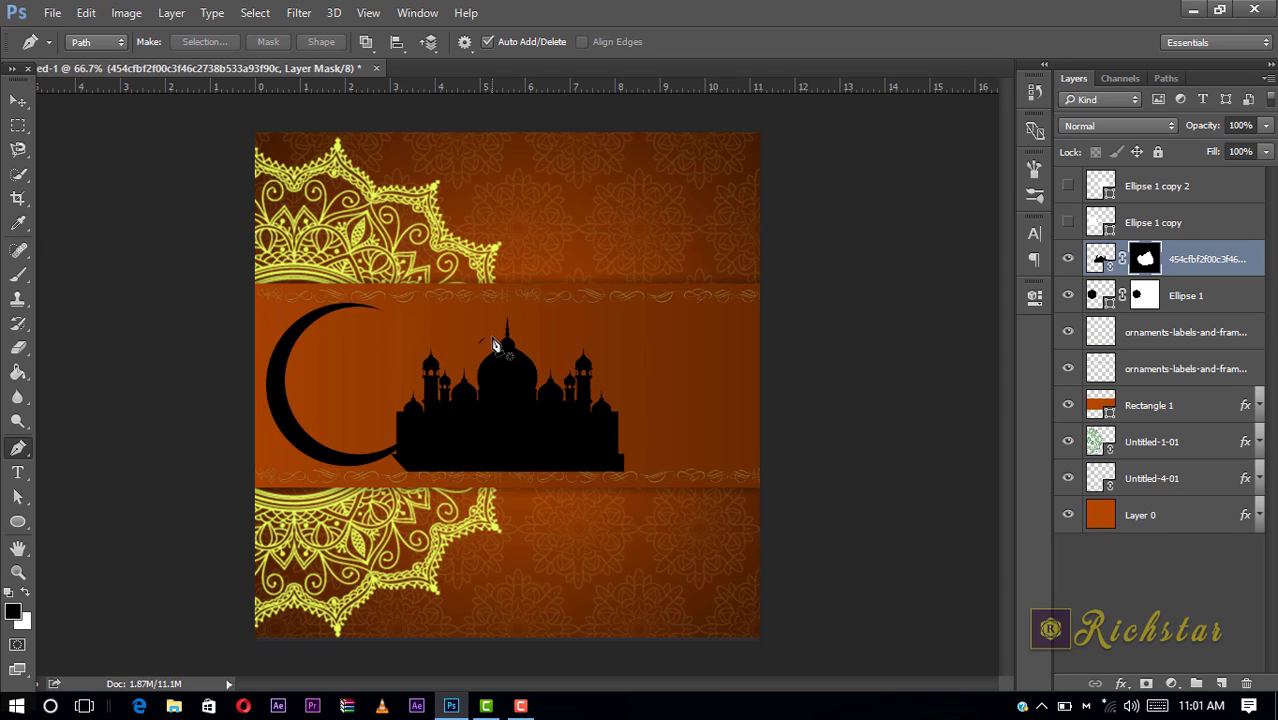
left_click(18, 273)
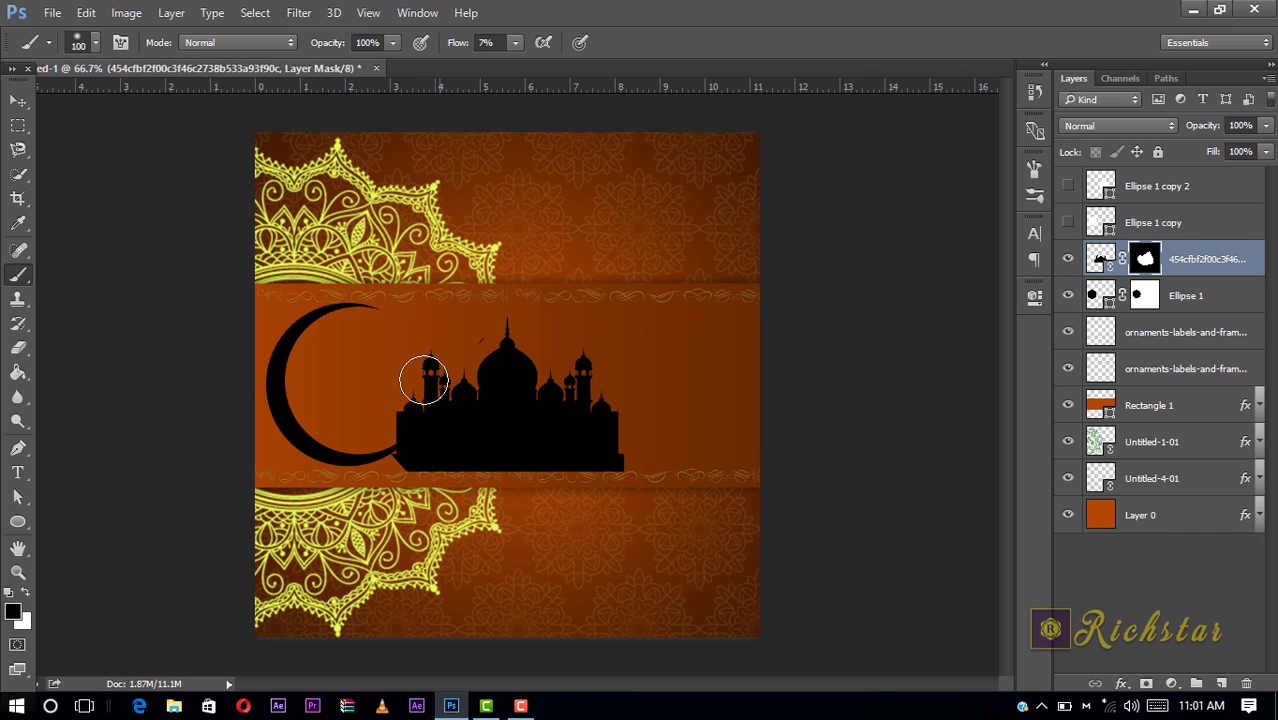
left_click(466, 324)
left_click_drag(514, 43, 690, 46)
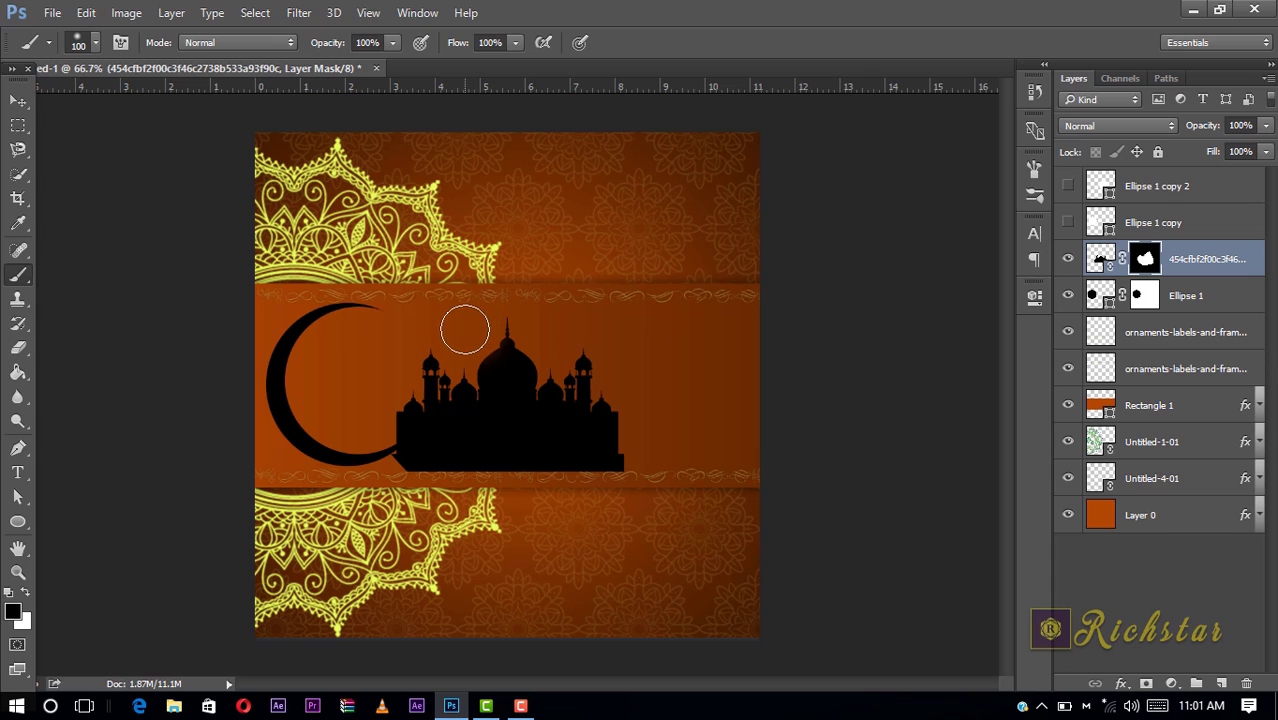
left_click(17, 98)
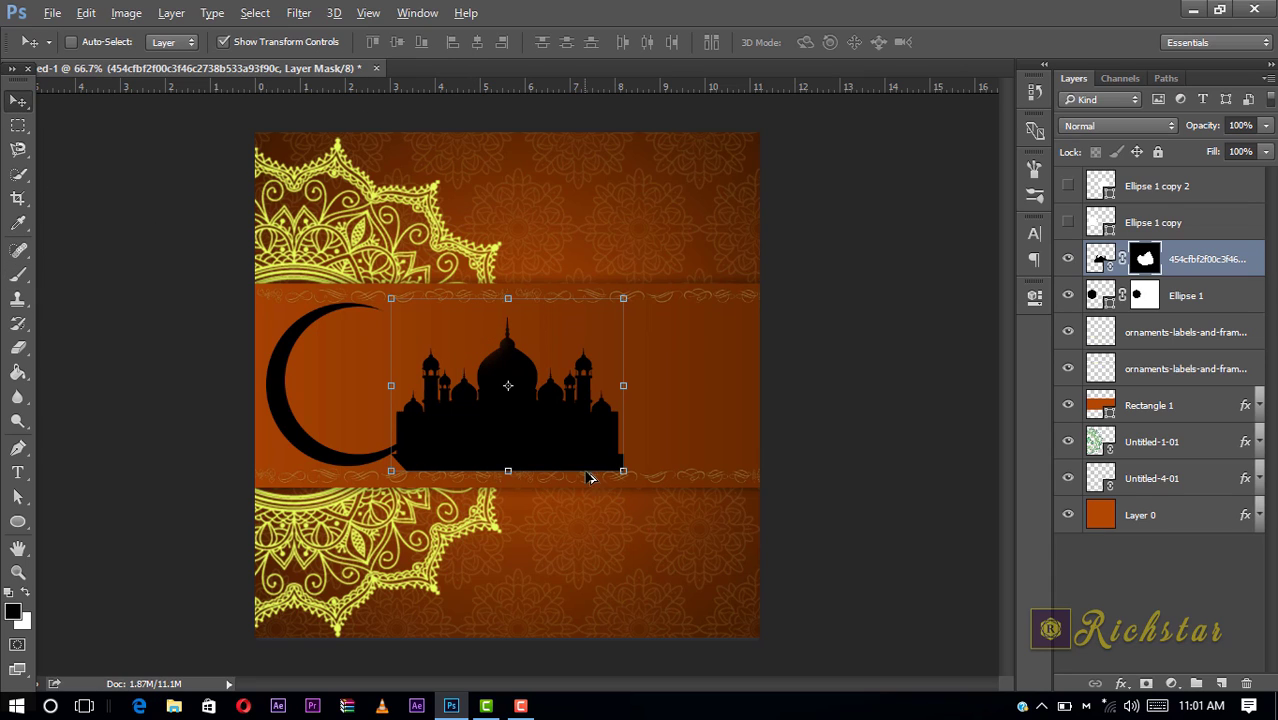
- Scale the mosque down to about 68% and move it inside the large crescent
mouse_move(626, 478)
left_mouse_down()
mouse_move(591, 451)
mouse_move(605, 460)
left_mouse_up()
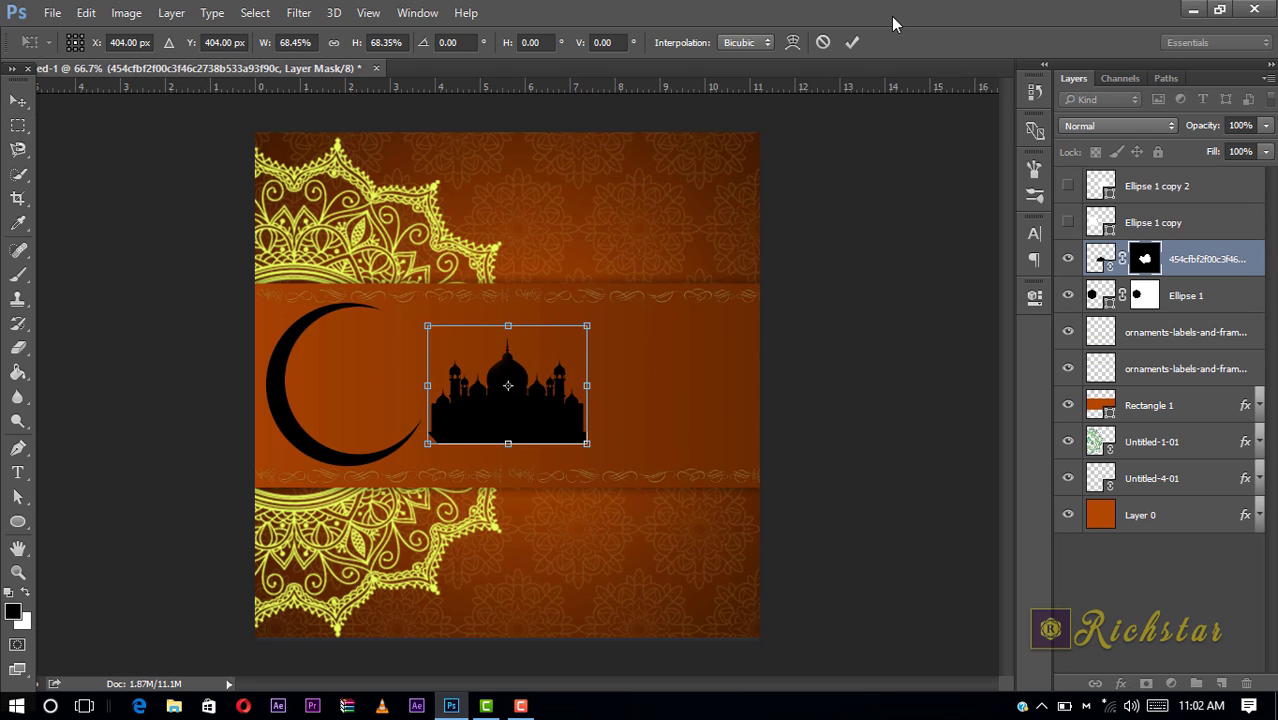
key("Return")
left_click_drag(540, 403, 374, 428)
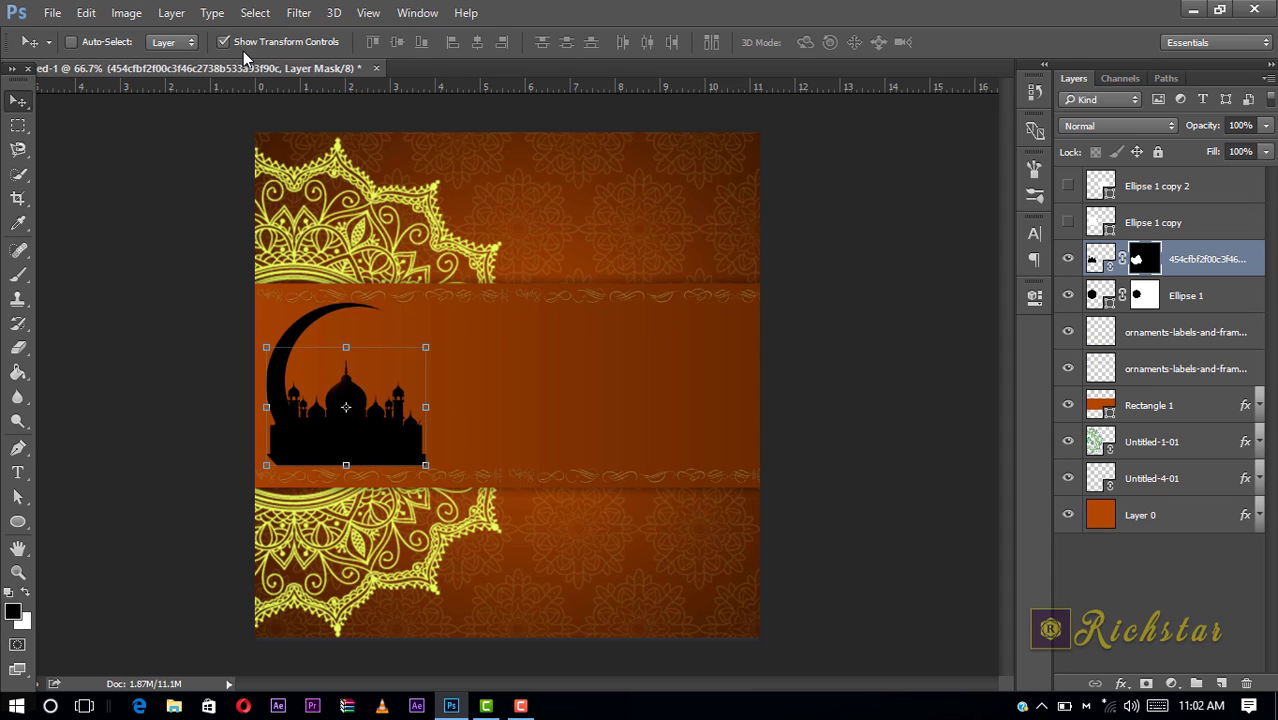
left_click(1160, 230)
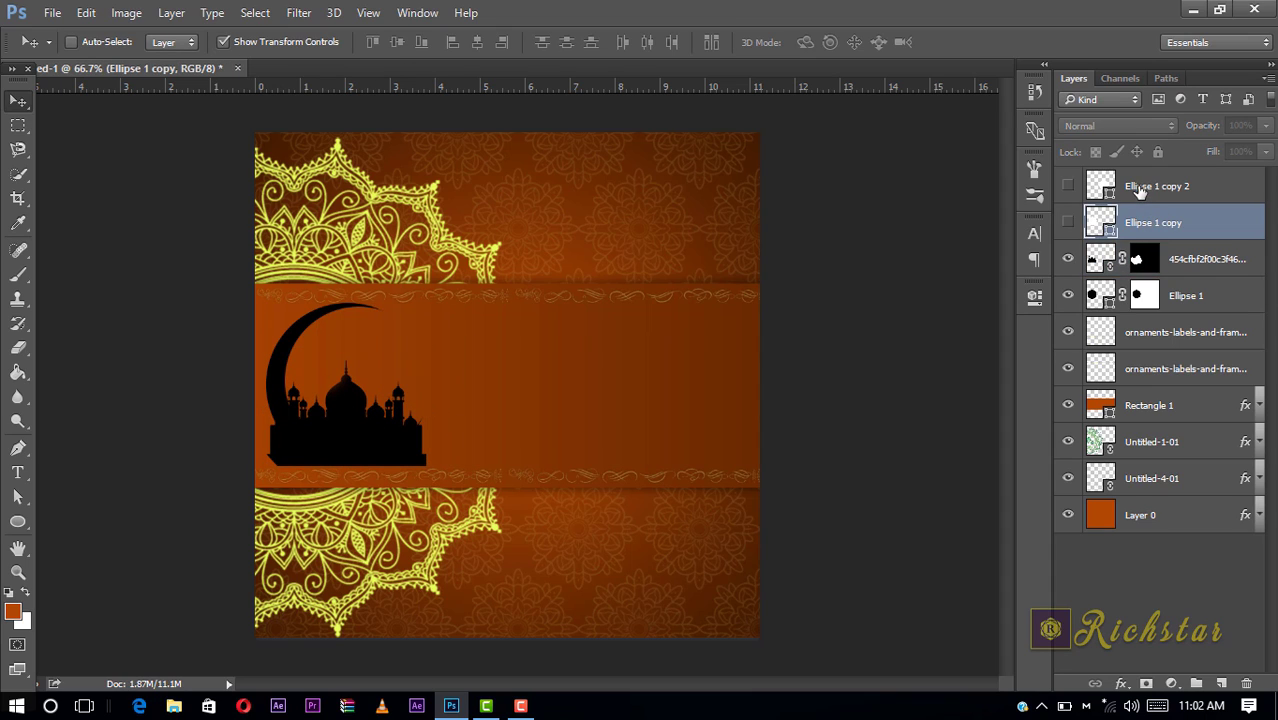
- Show Ellipse 1 copy 2, position it over the mosque and load it as a selection
left_click(1069, 187)
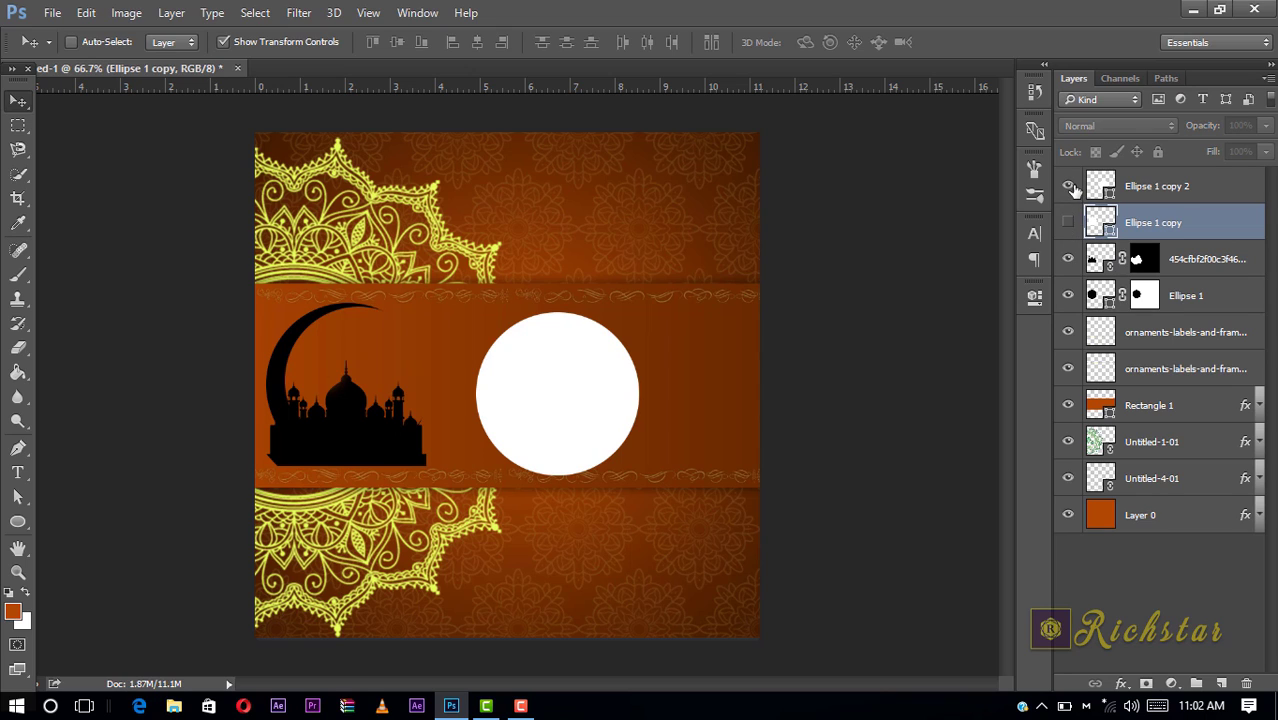
left_click(1145, 192)
left_click_drag(592, 402, 408, 395)
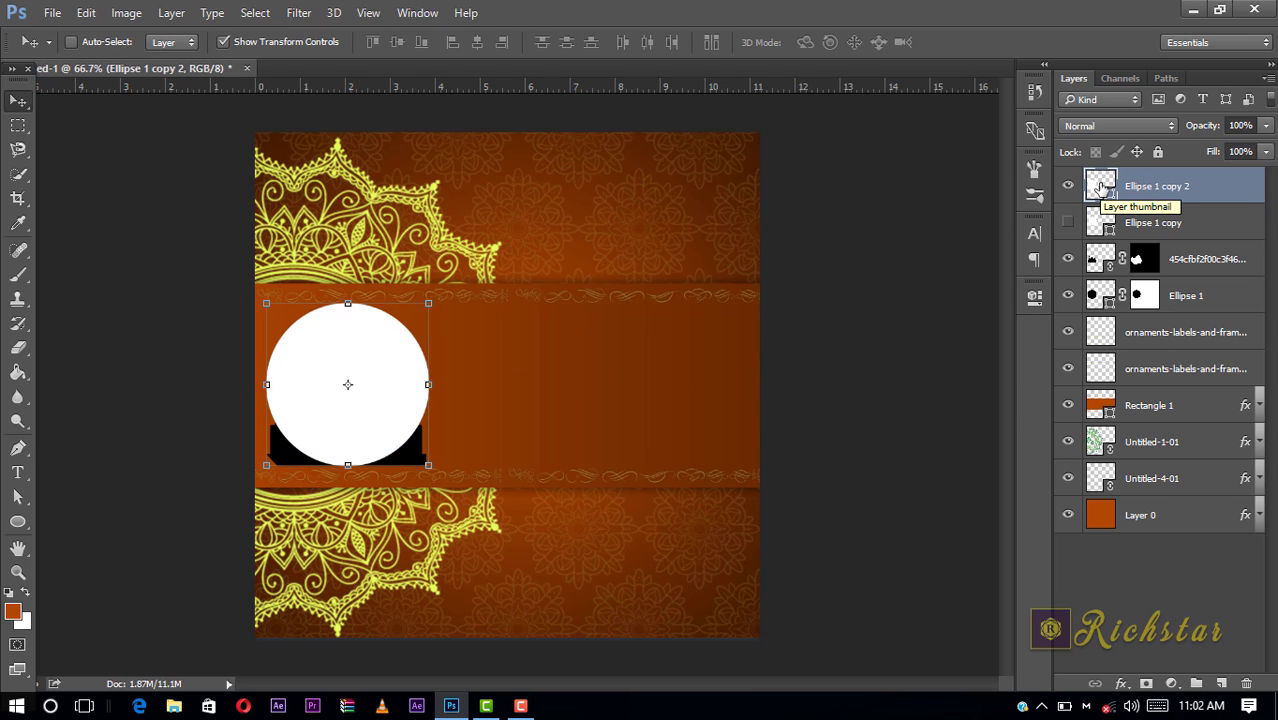
key("ctrl")
left_click(1109, 193, "ctrl")
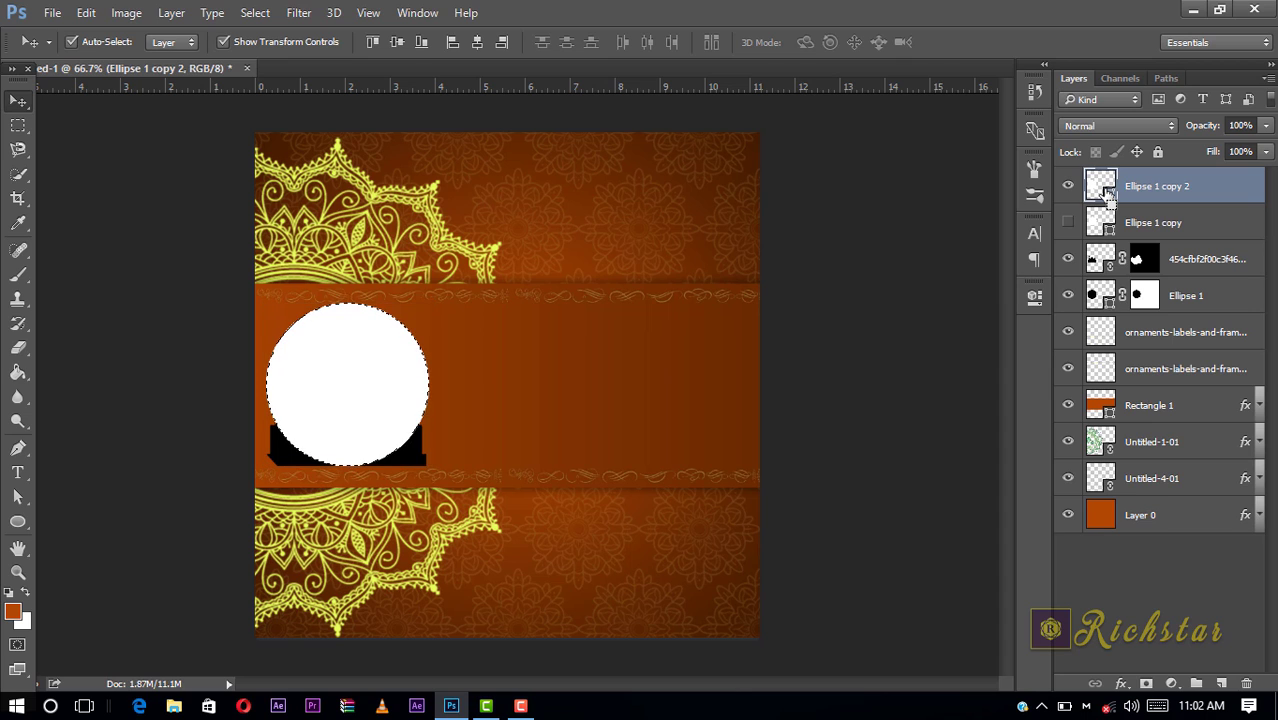
- Convert the mosque to a Smart Object, mask it to the circular selection and hide the circle
left_click(1178, 260)
right_click(1178, 260)
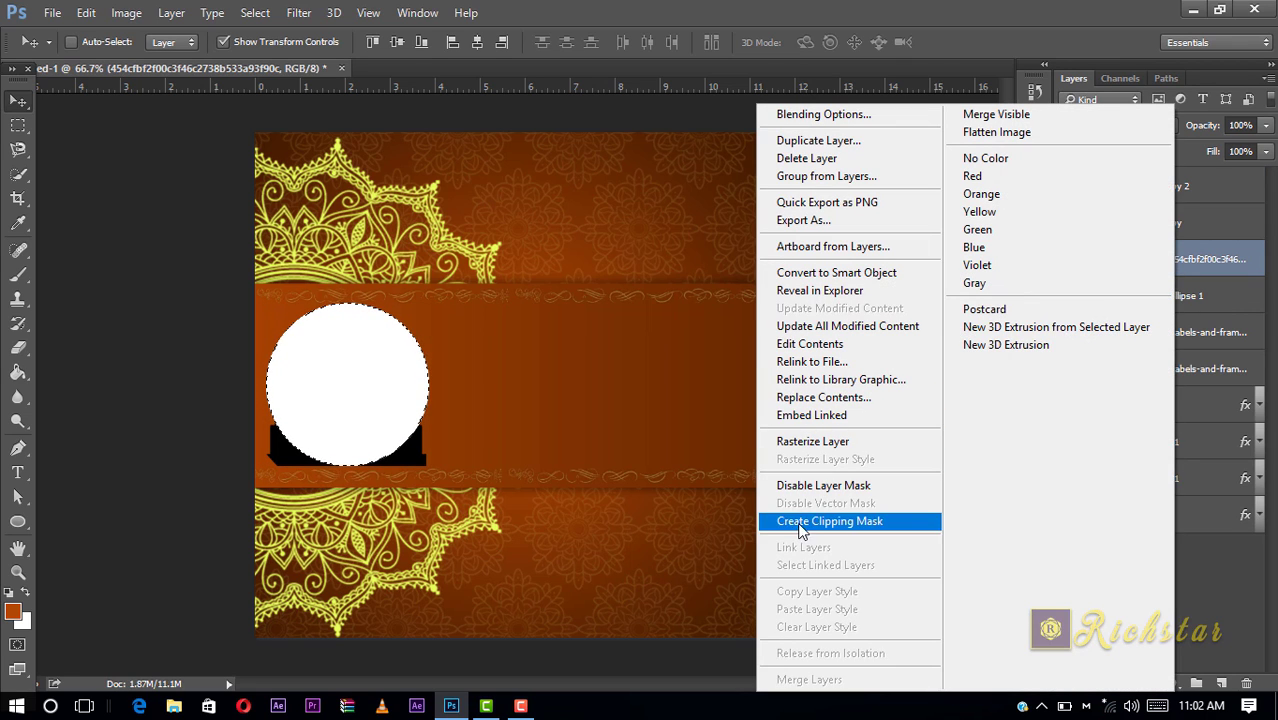
left_click(879, 276)
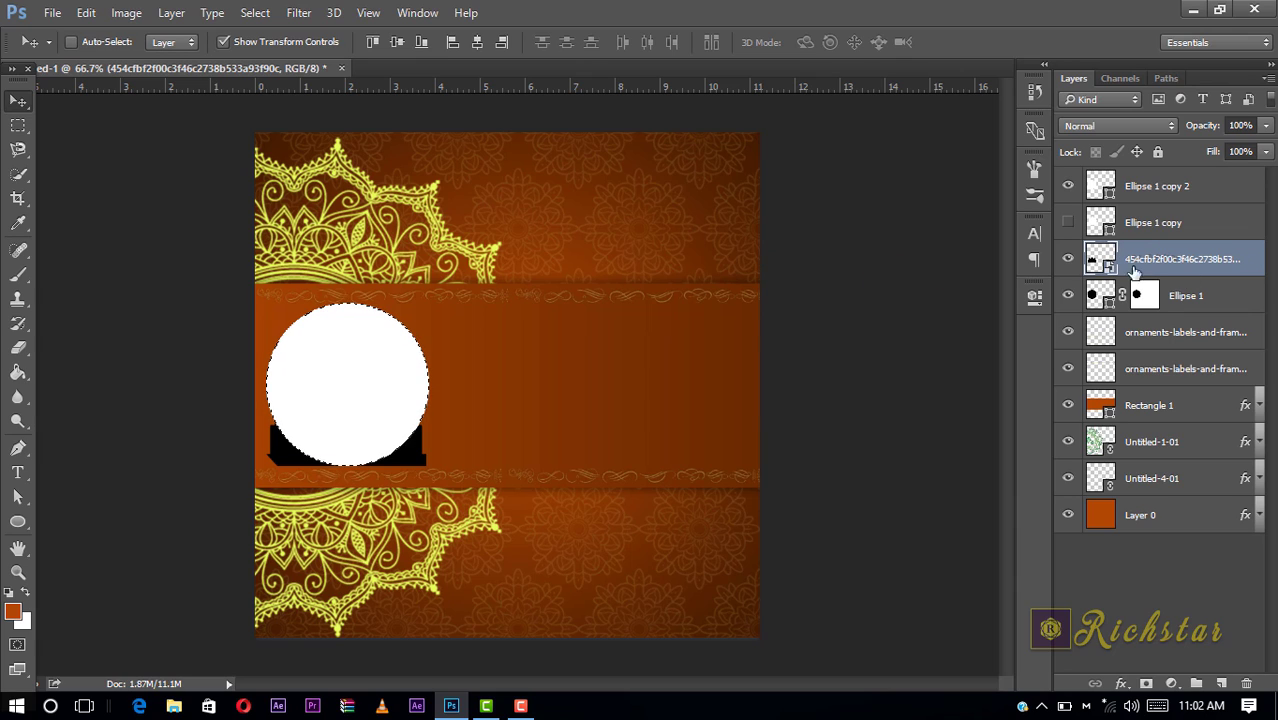
left_click(1145, 684)
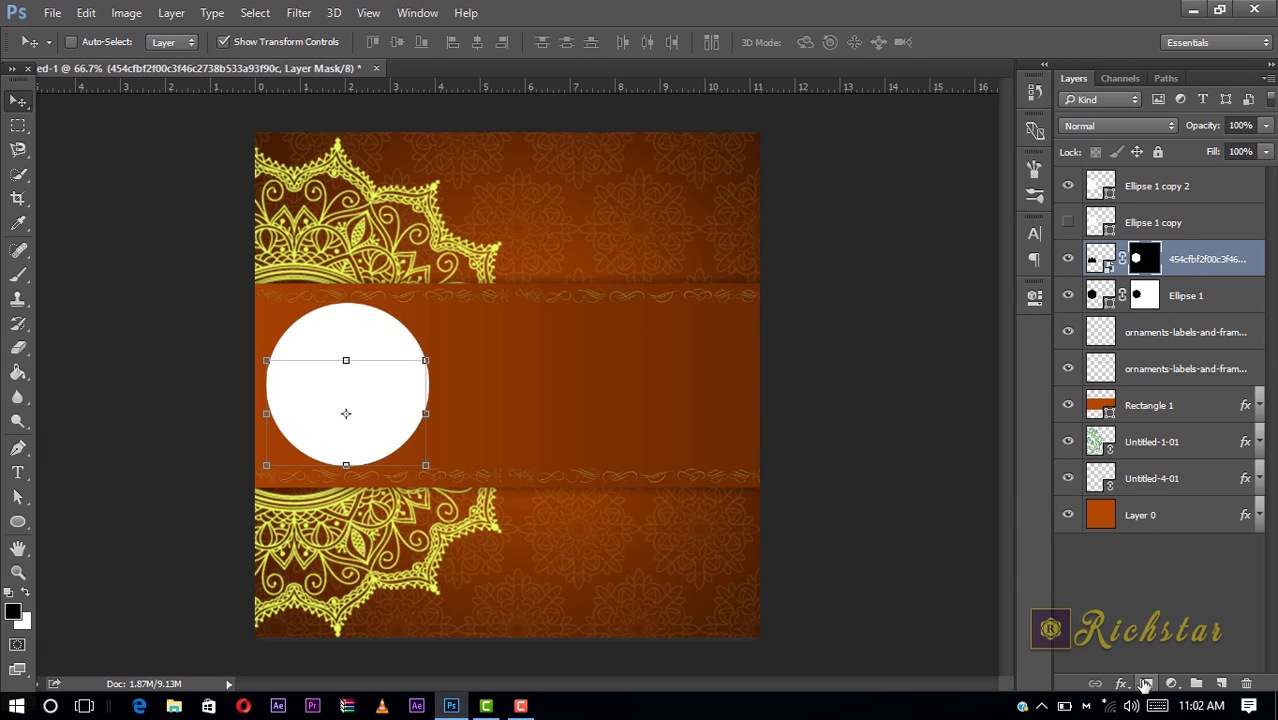
left_click(1068, 186)
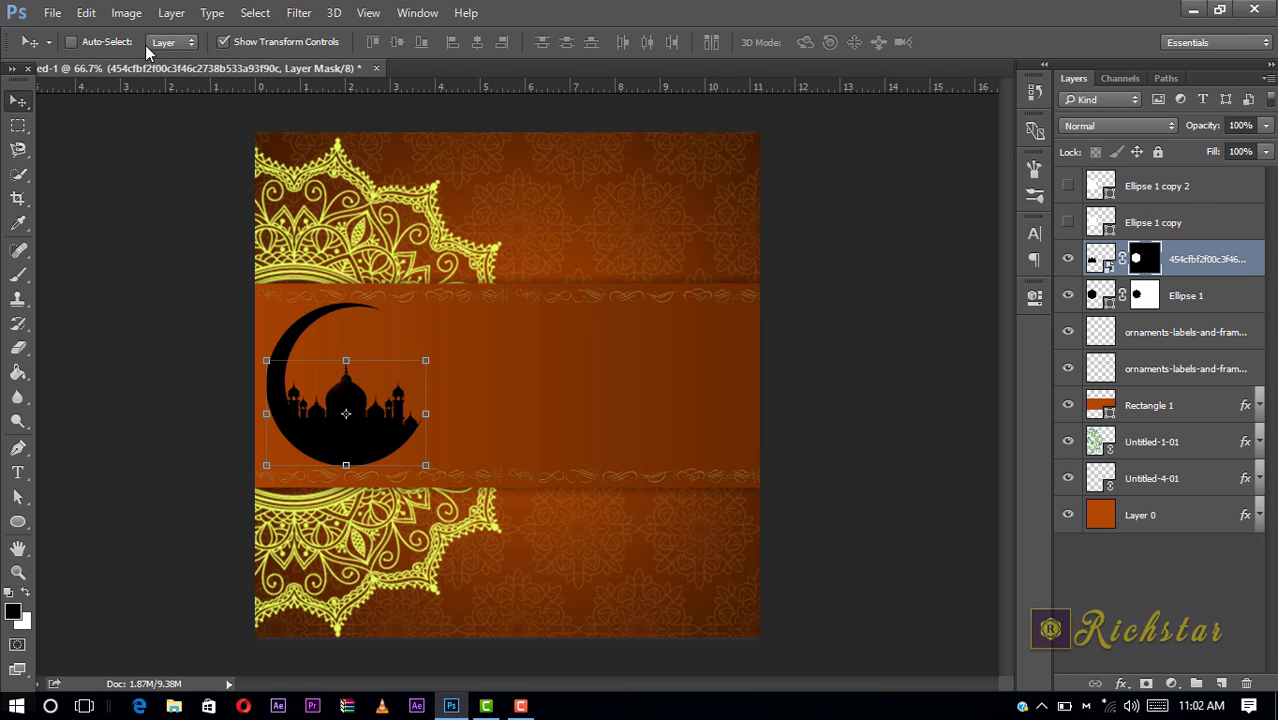
left_click(231, 42)
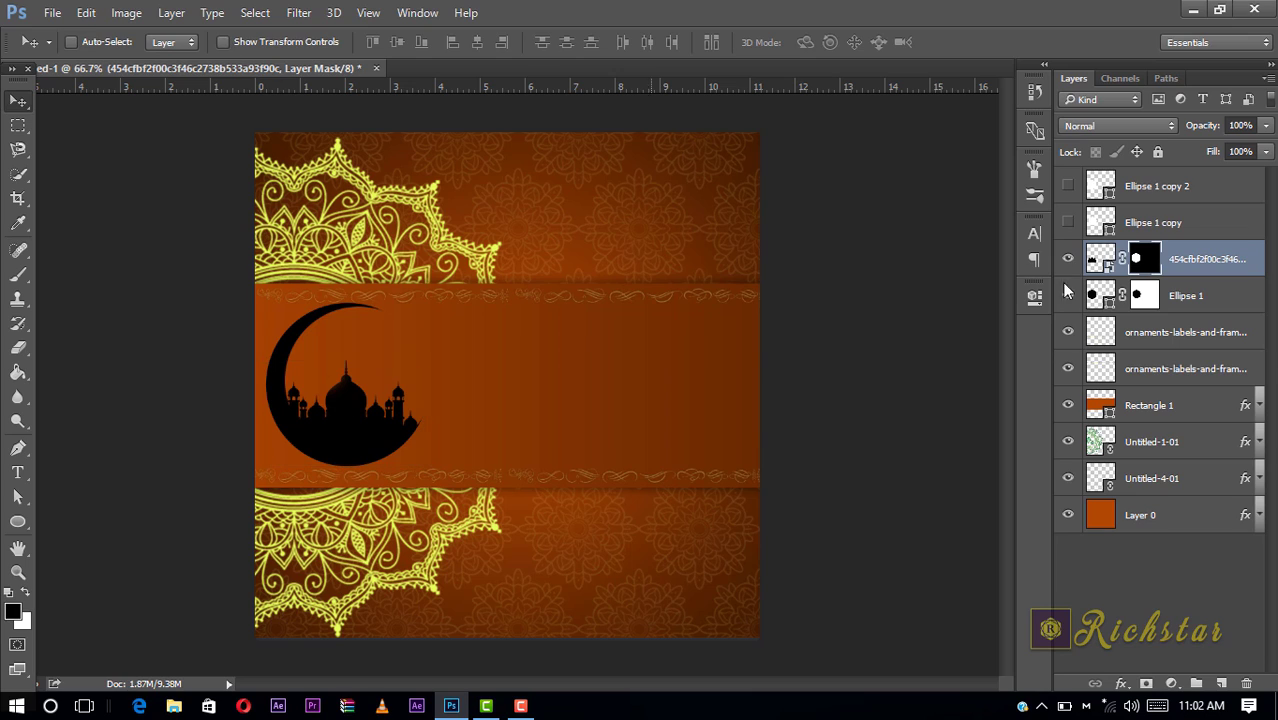
left_click(1185, 302, "shift")
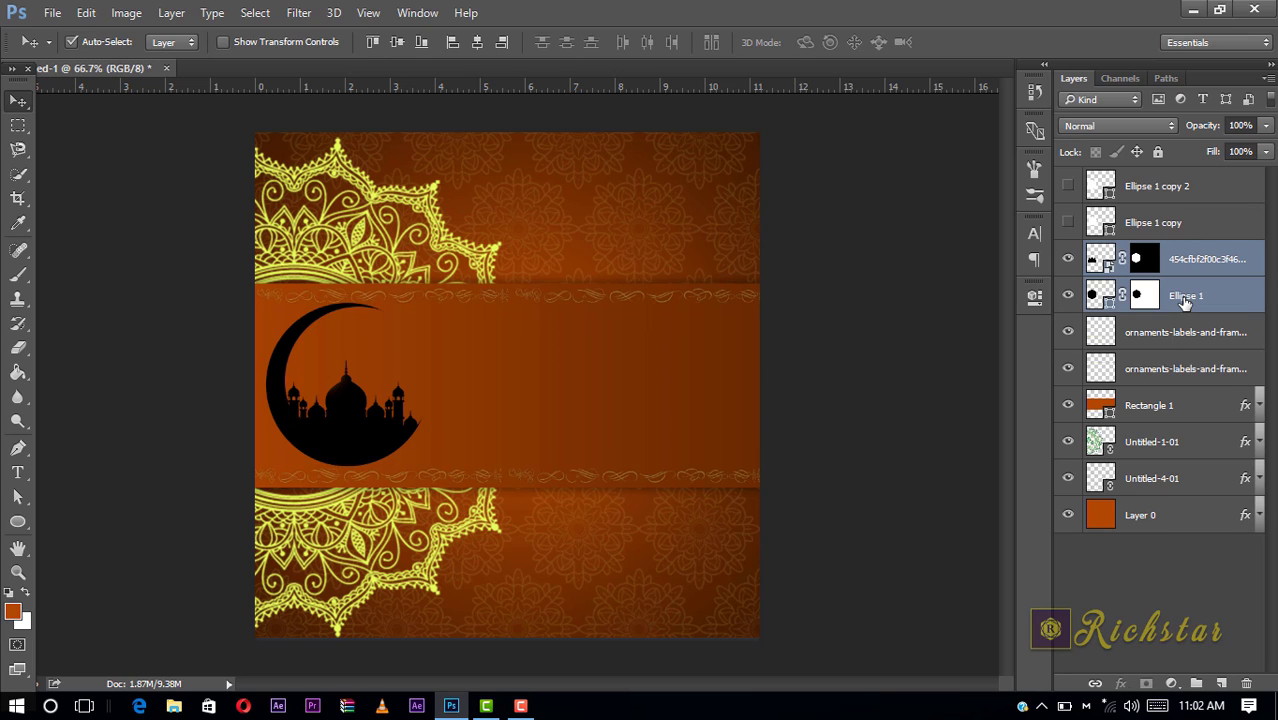
- Group the crescent and mosque into Group 1, duplicate it and merge the copy into one layer
left_click(1196, 684)
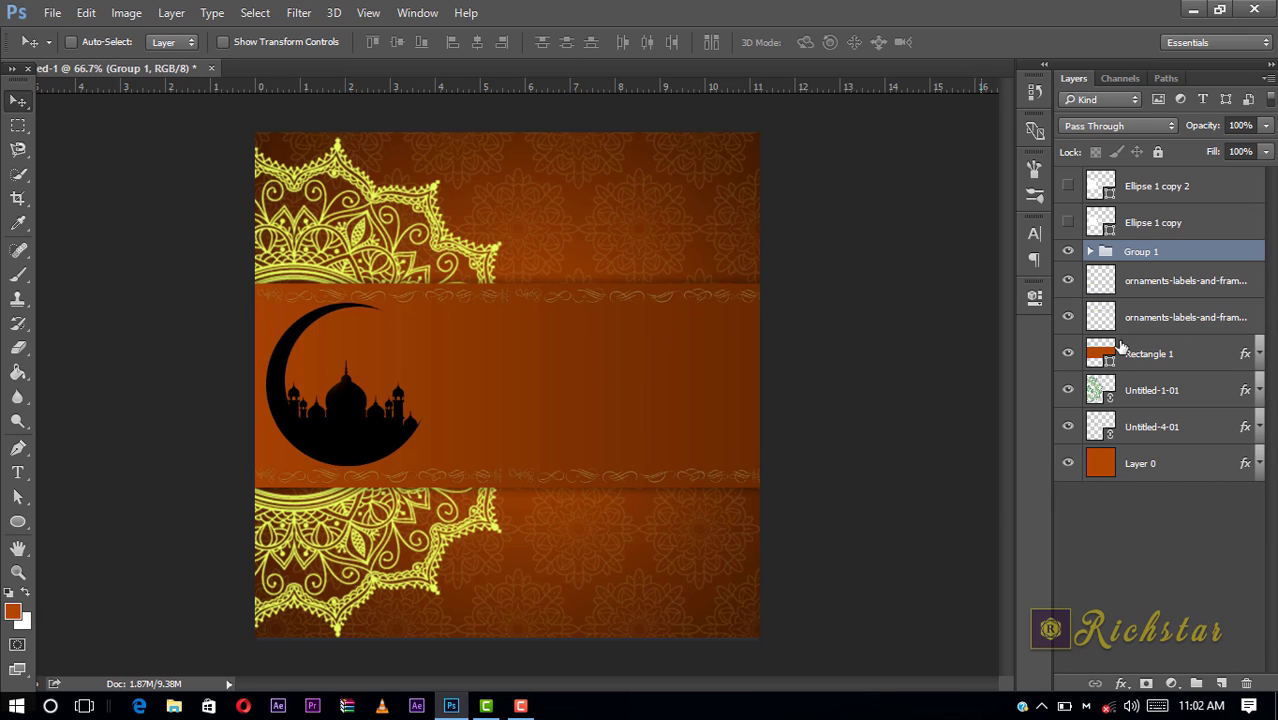
right_click(1142, 255)
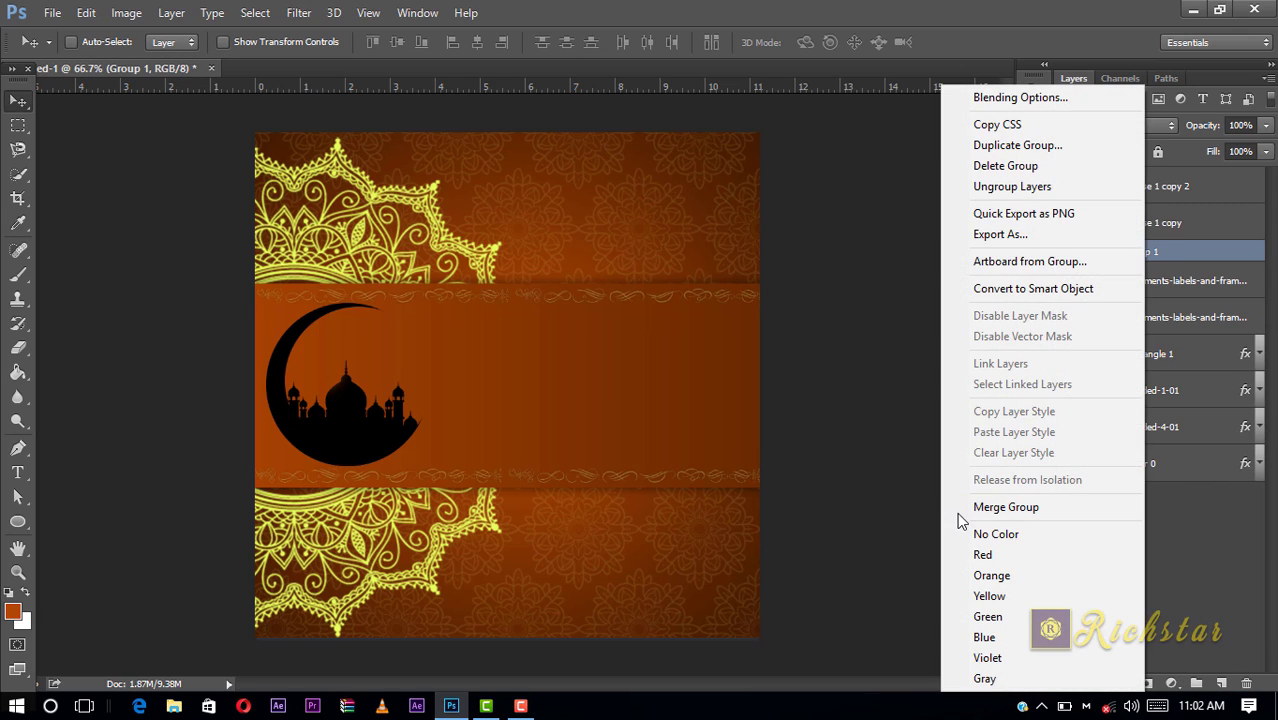
left_click(1168, 253)
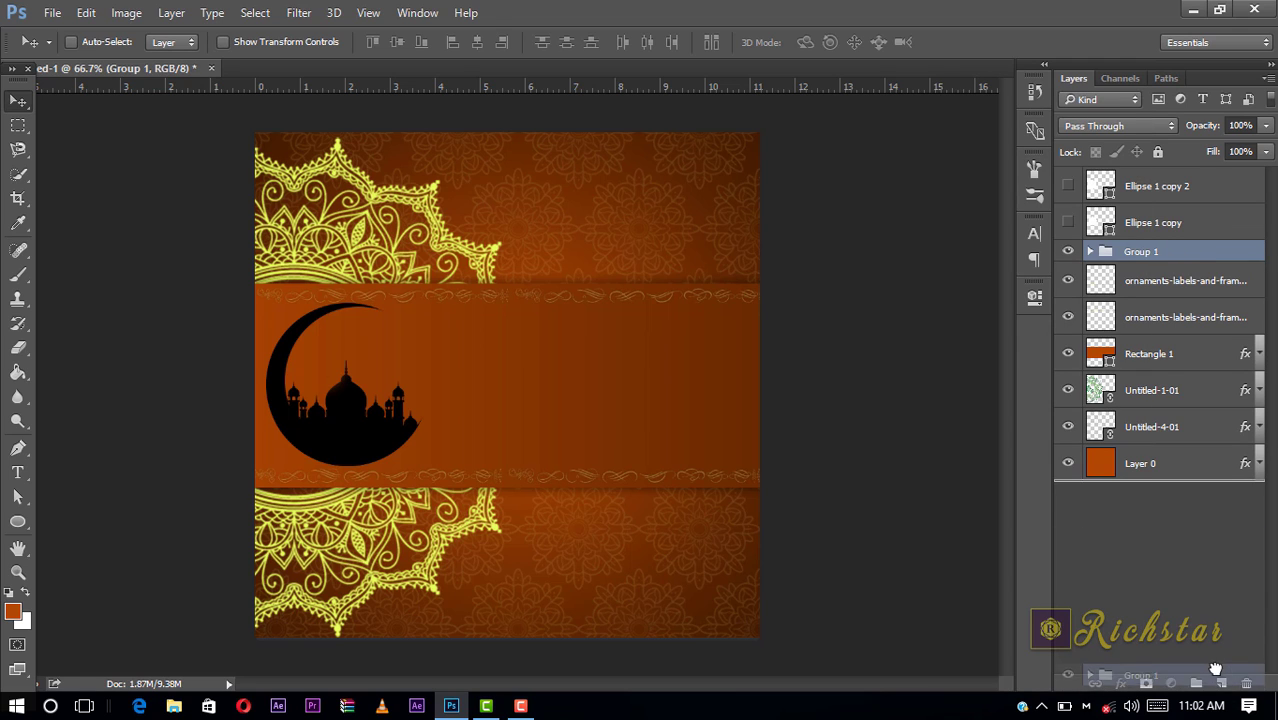
left_click_drag(1168, 253, 1221, 684)
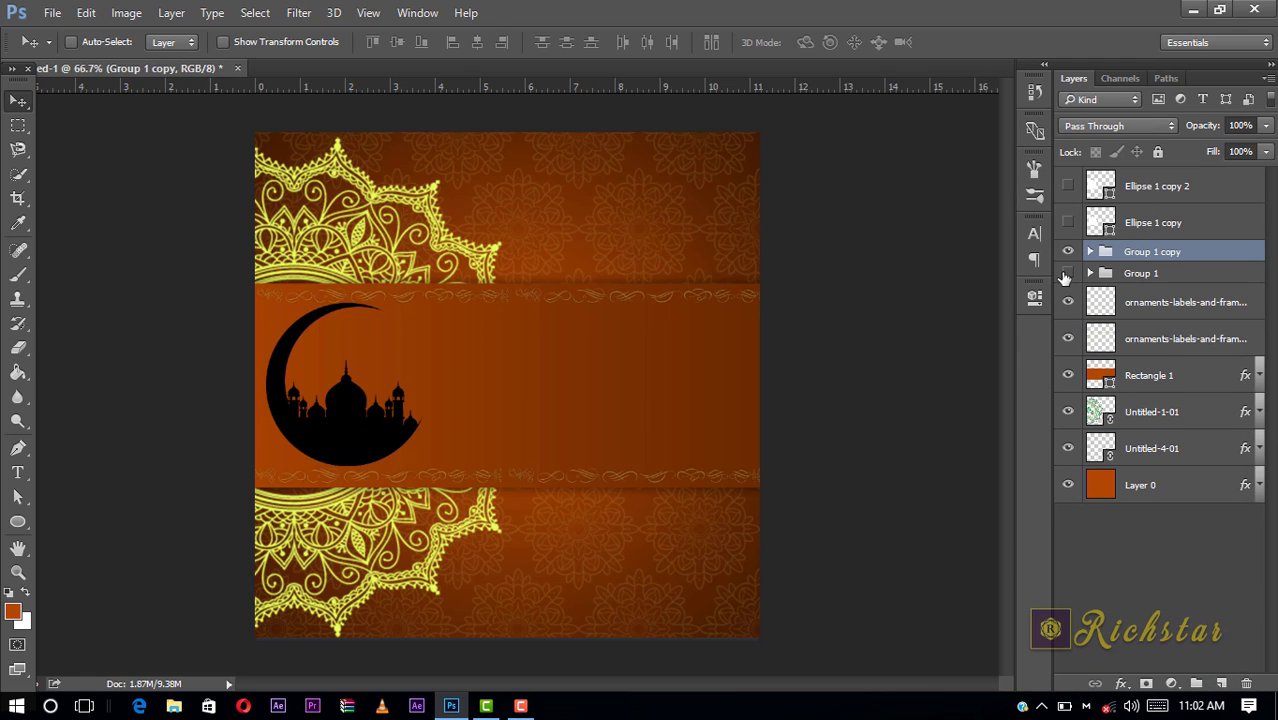
right_click(1142, 255)
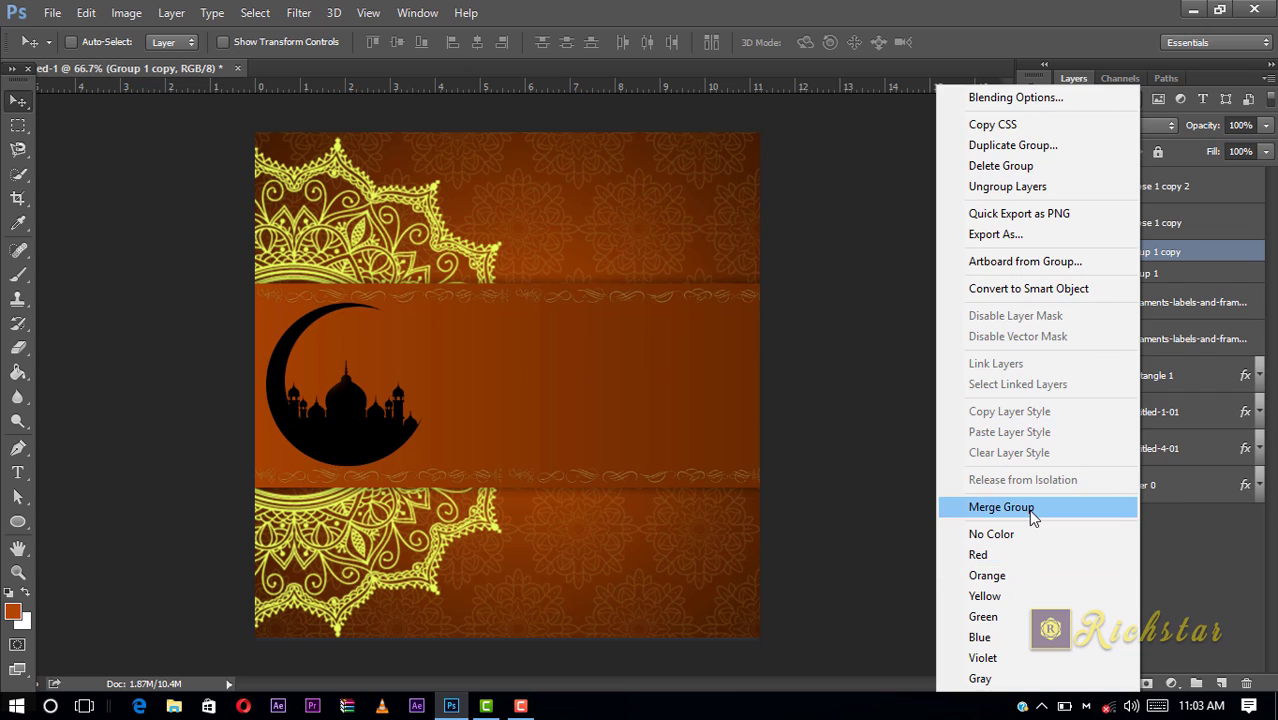
left_click(1031, 510)
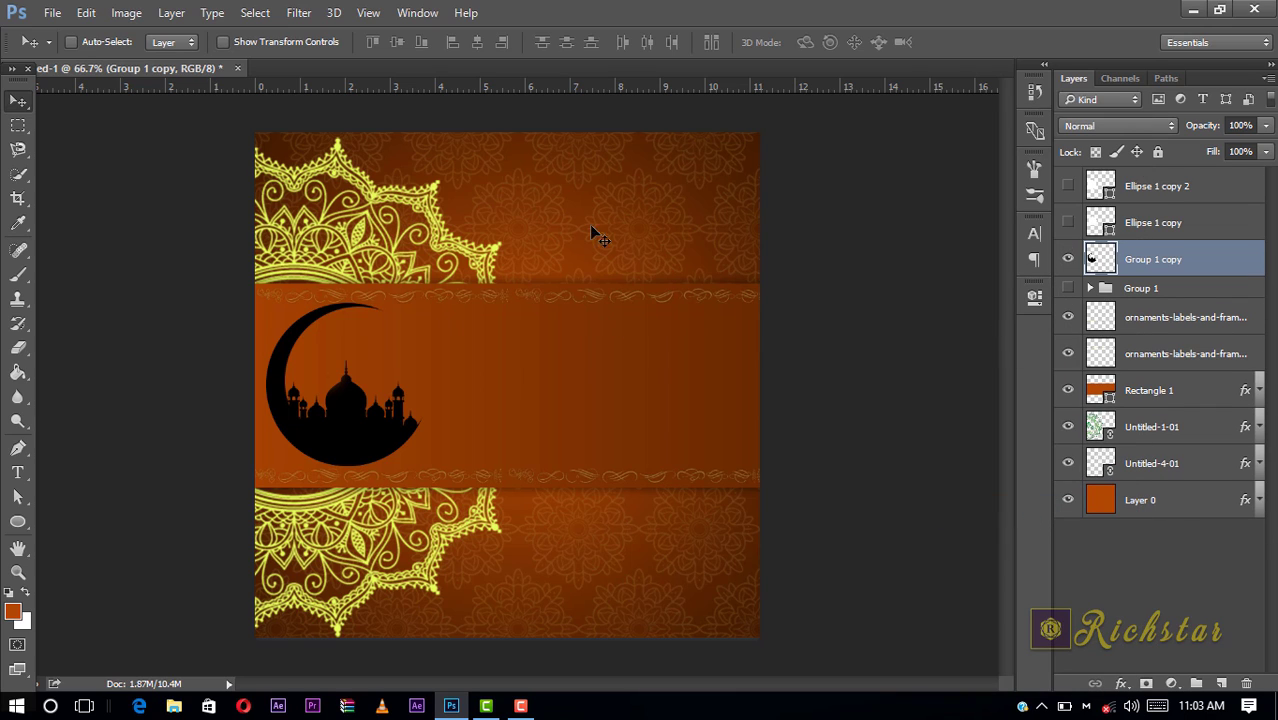
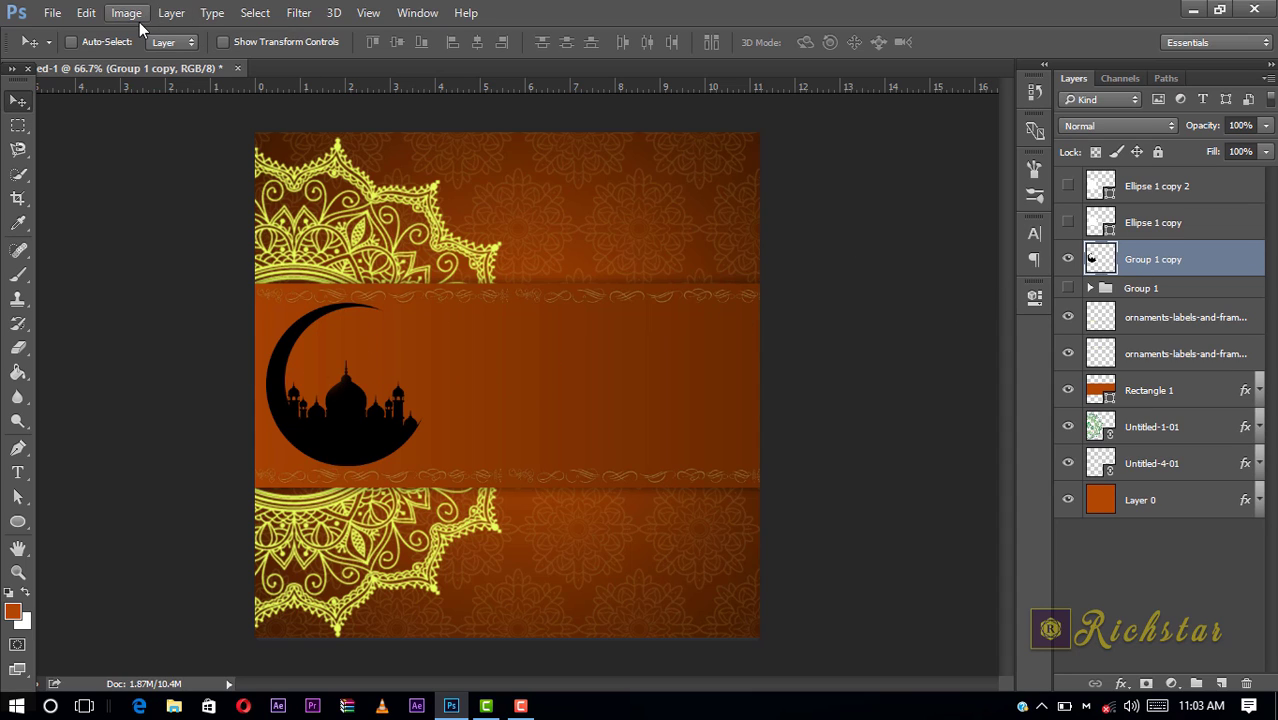
- Give the crescent-and-mosque group a Color Overlay of yellow #ddf054 sampled from the mandala
left_click(1121, 683)
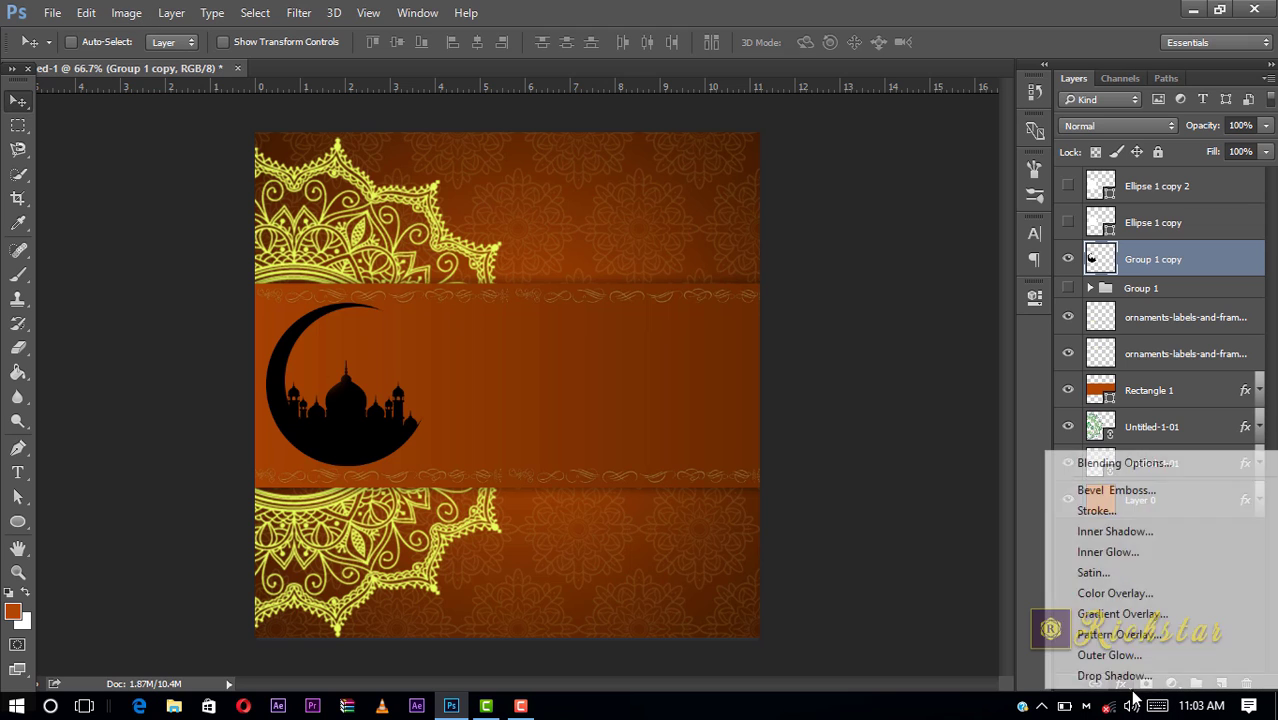
left_click(1135, 597)
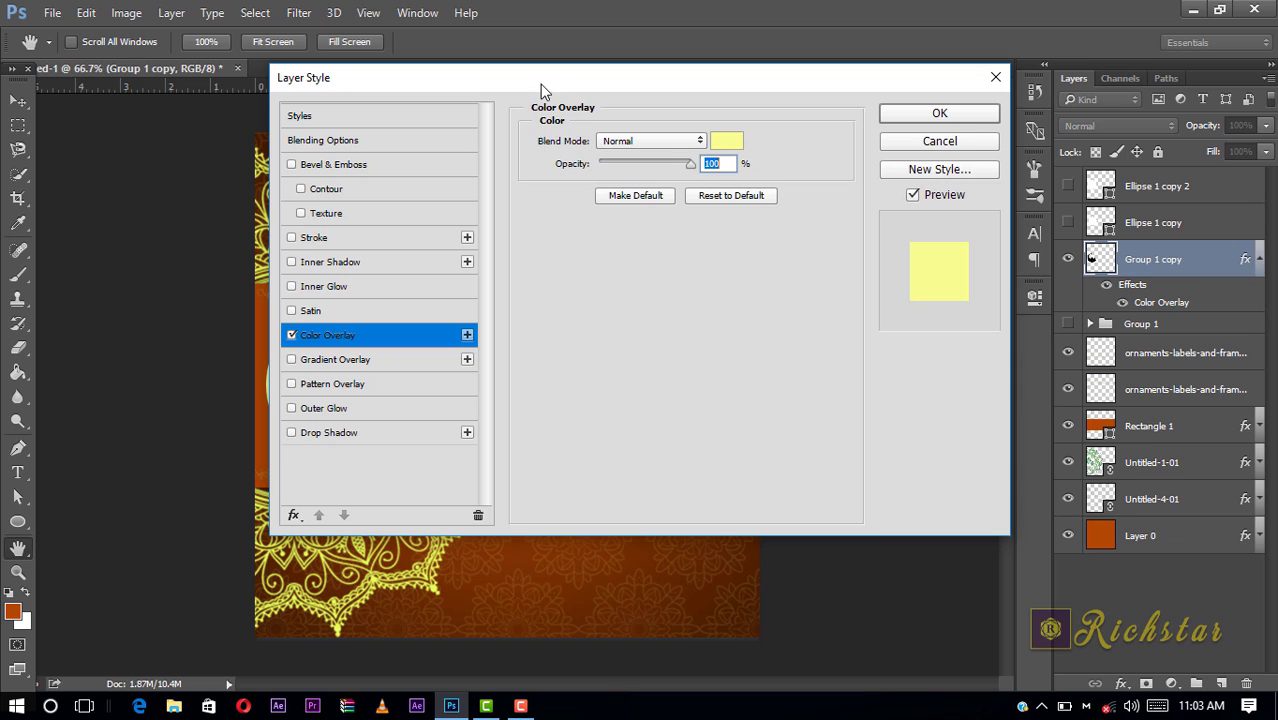
left_click_drag(545, 82, 787, 101)
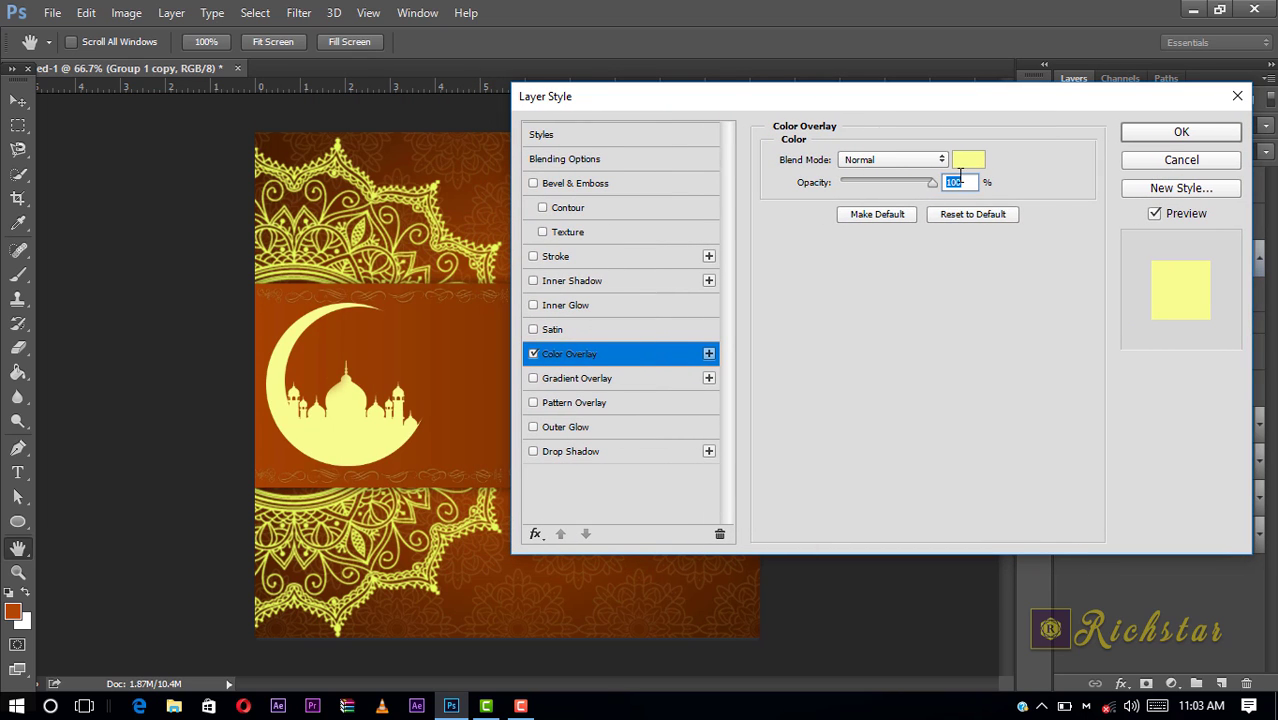
left_click(968, 161)
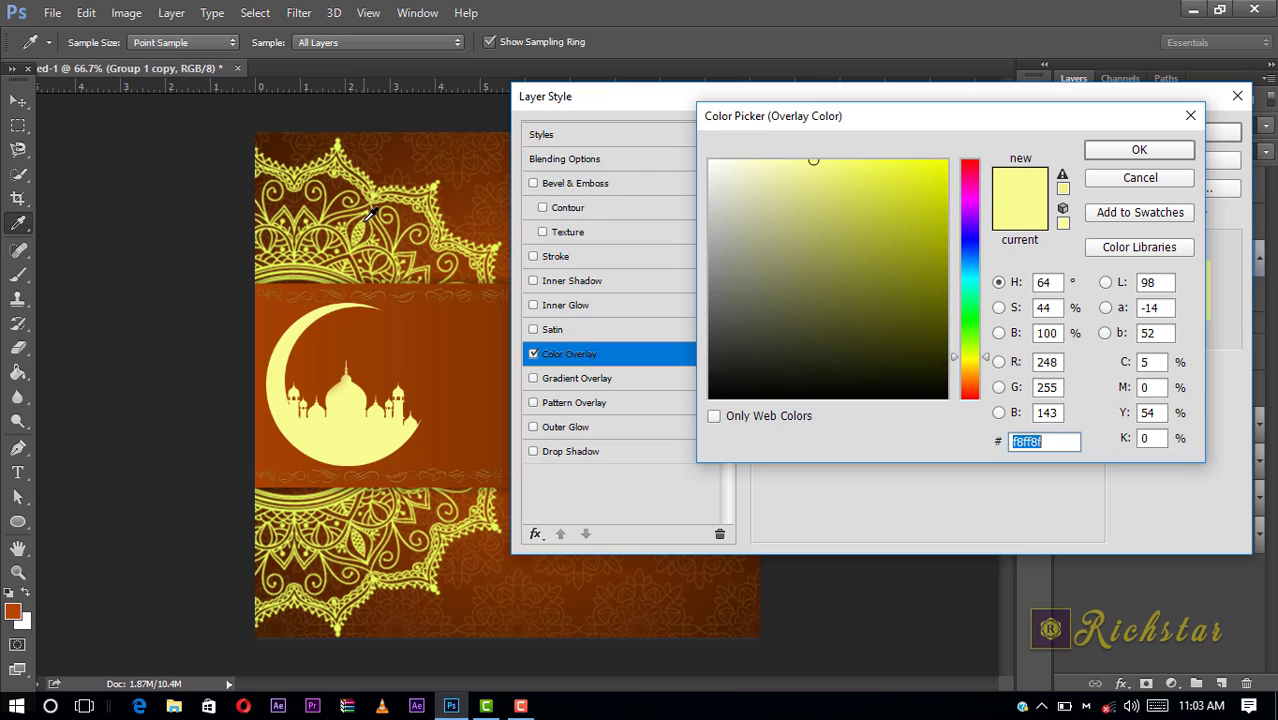
left_click(369, 212)
left_click(376, 211)
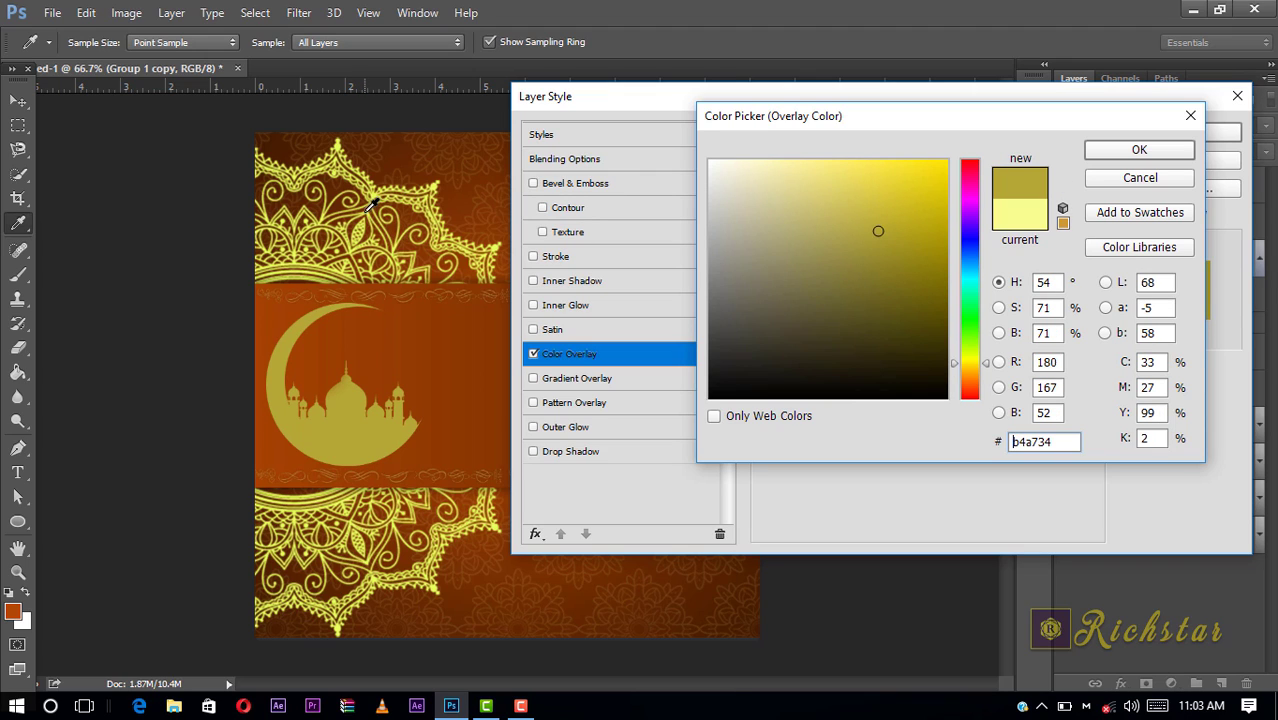
left_click(369, 206)
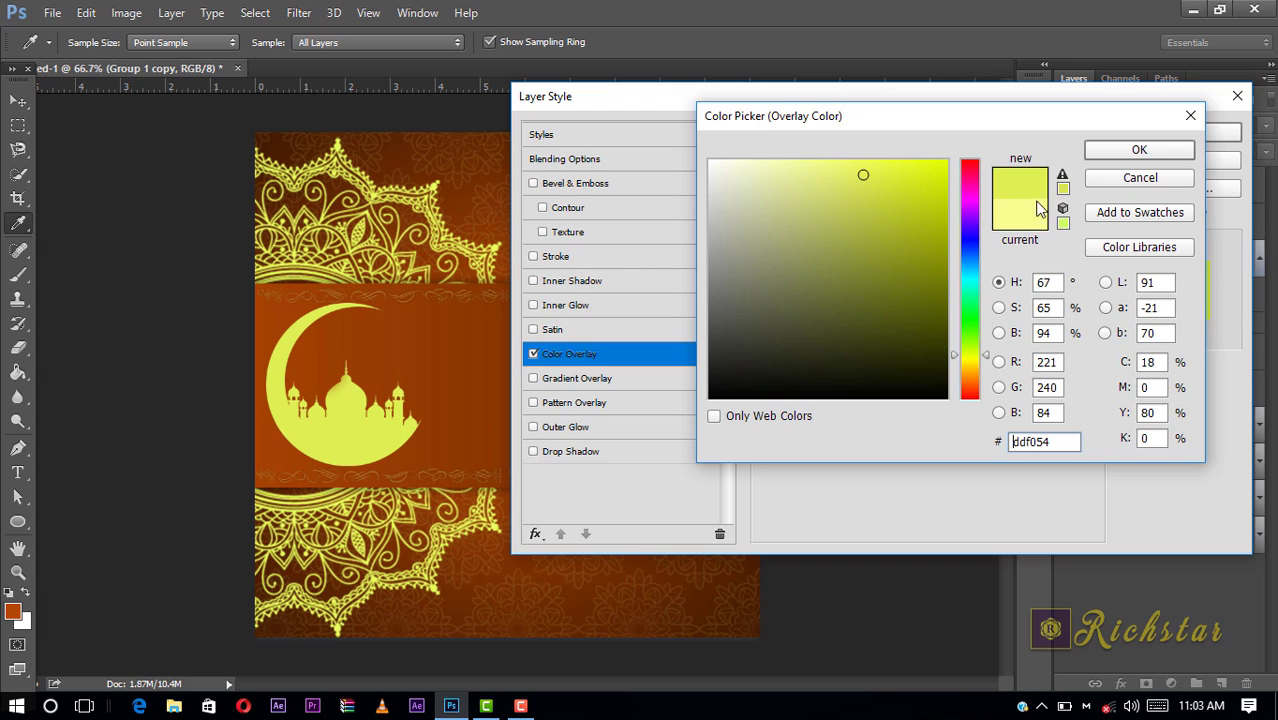
left_click(1145, 147)
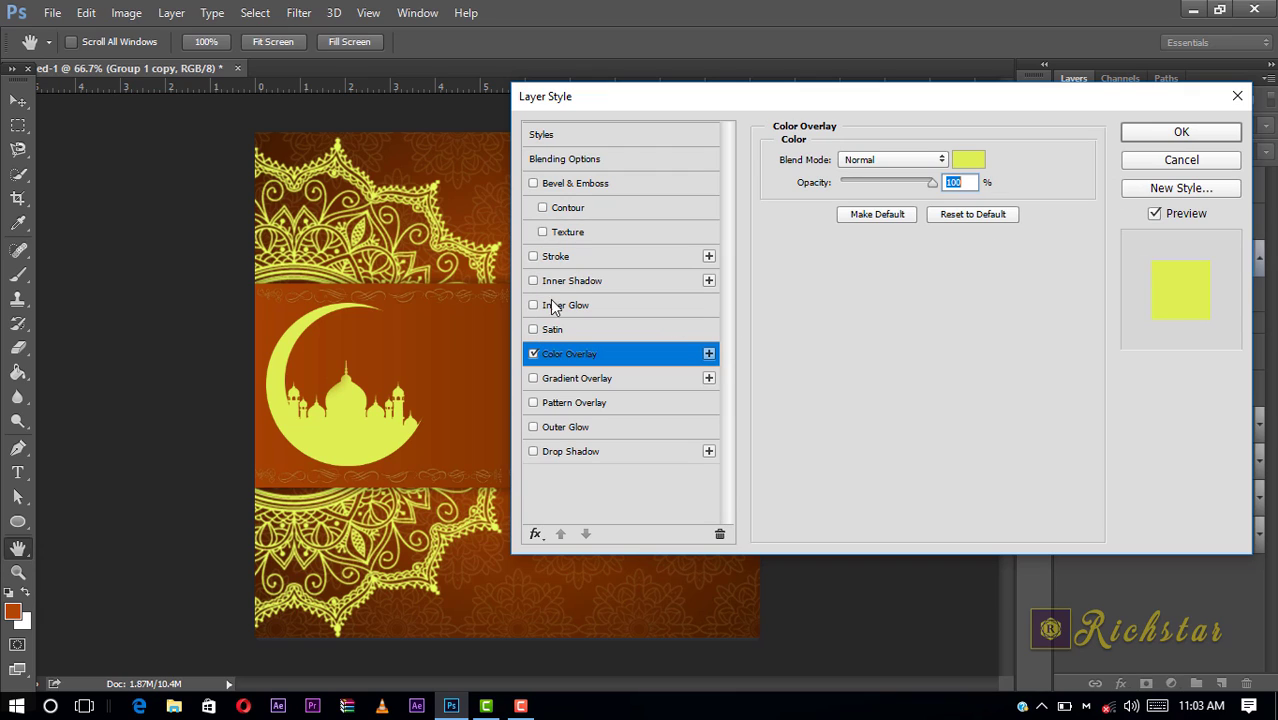
- Try Outer Glow and Pattern Overlay, keeping only the yellow Color Overlay enabled
left_click(535, 428)
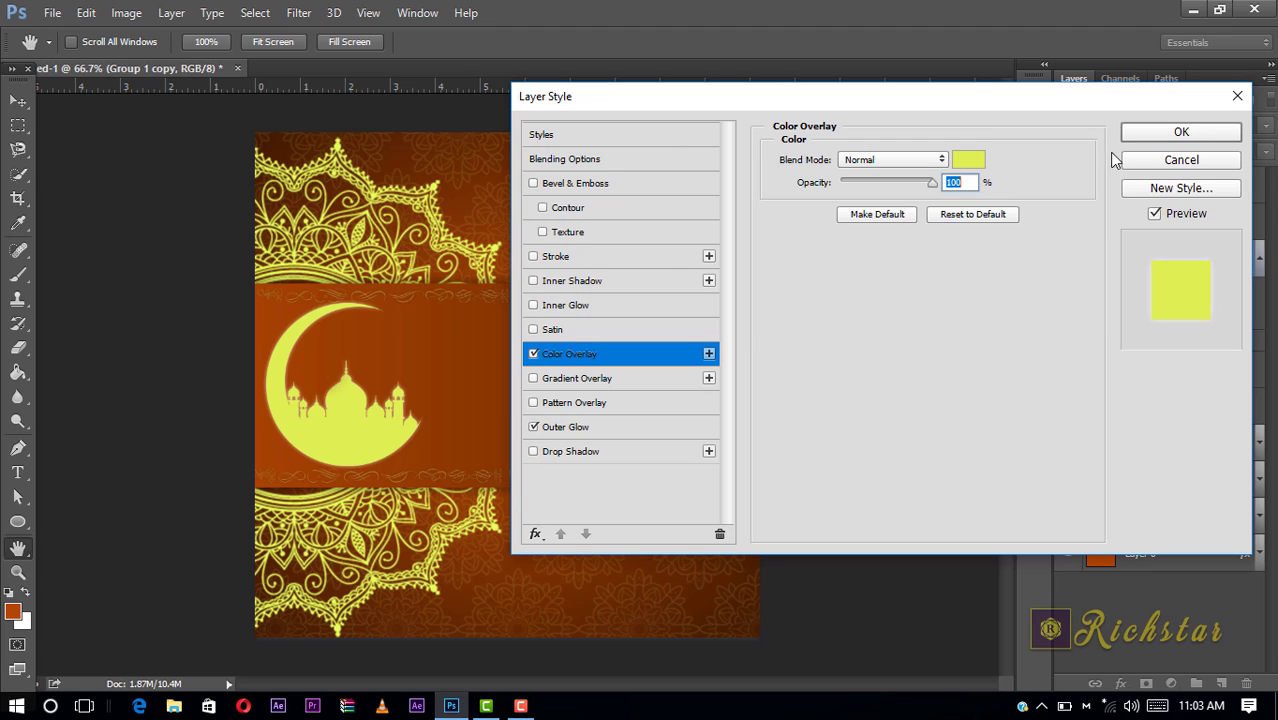
left_click(535, 353)
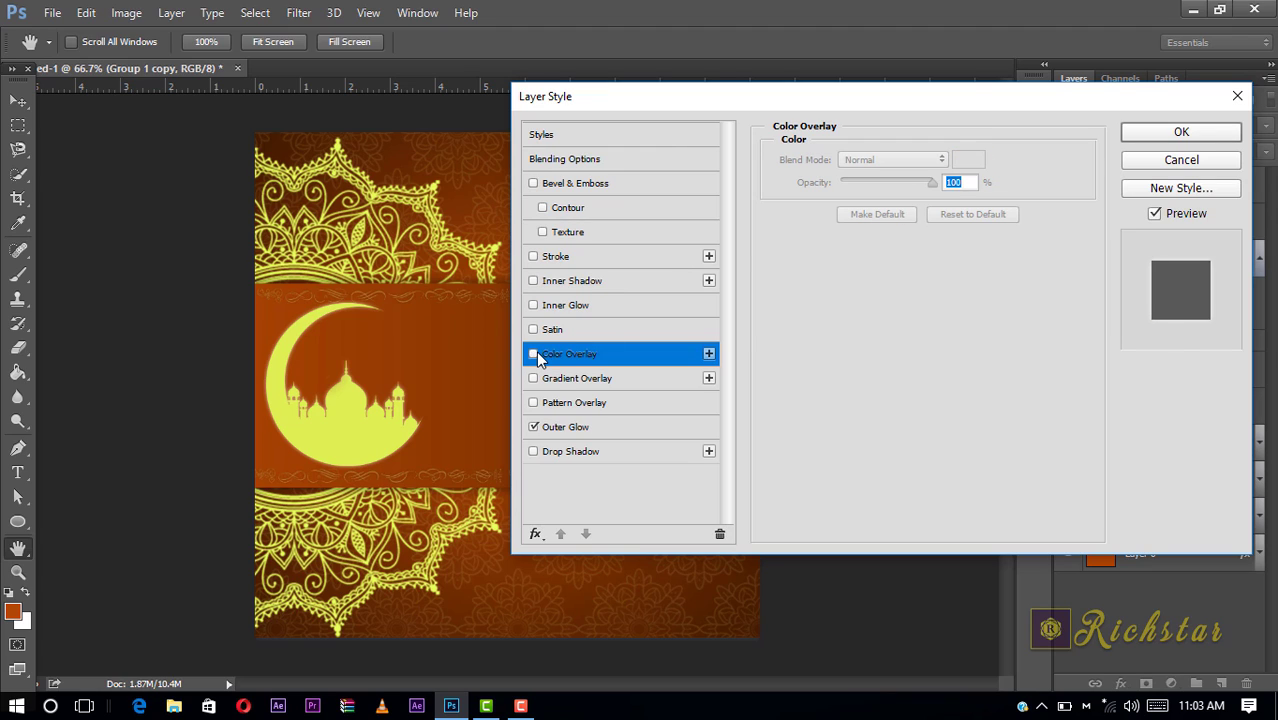
left_click(534, 403)
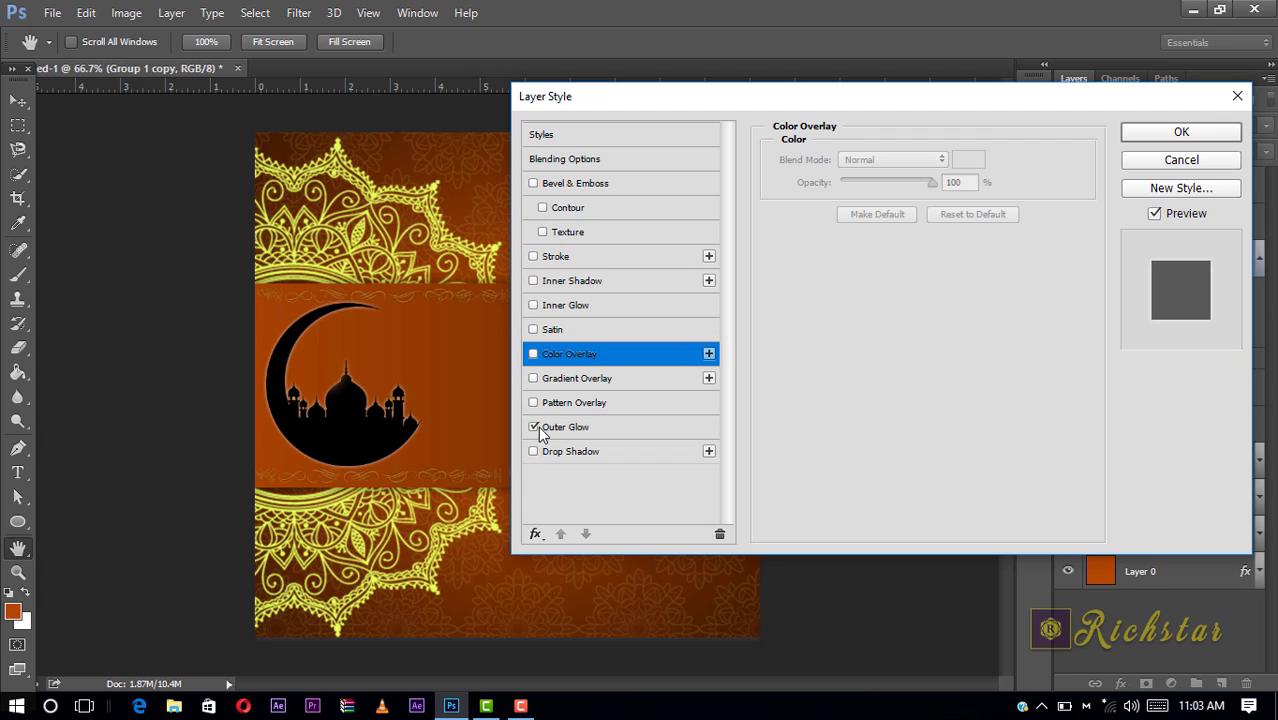
left_click(535, 428)
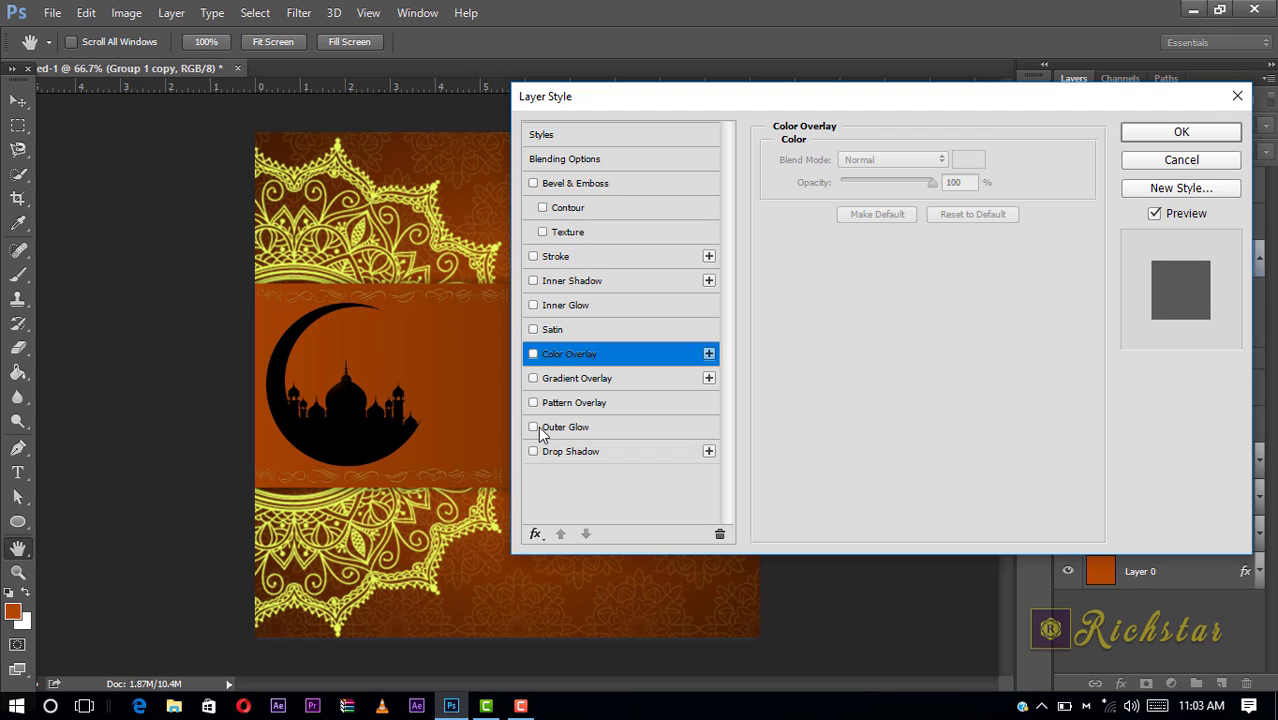
left_click(534, 354)
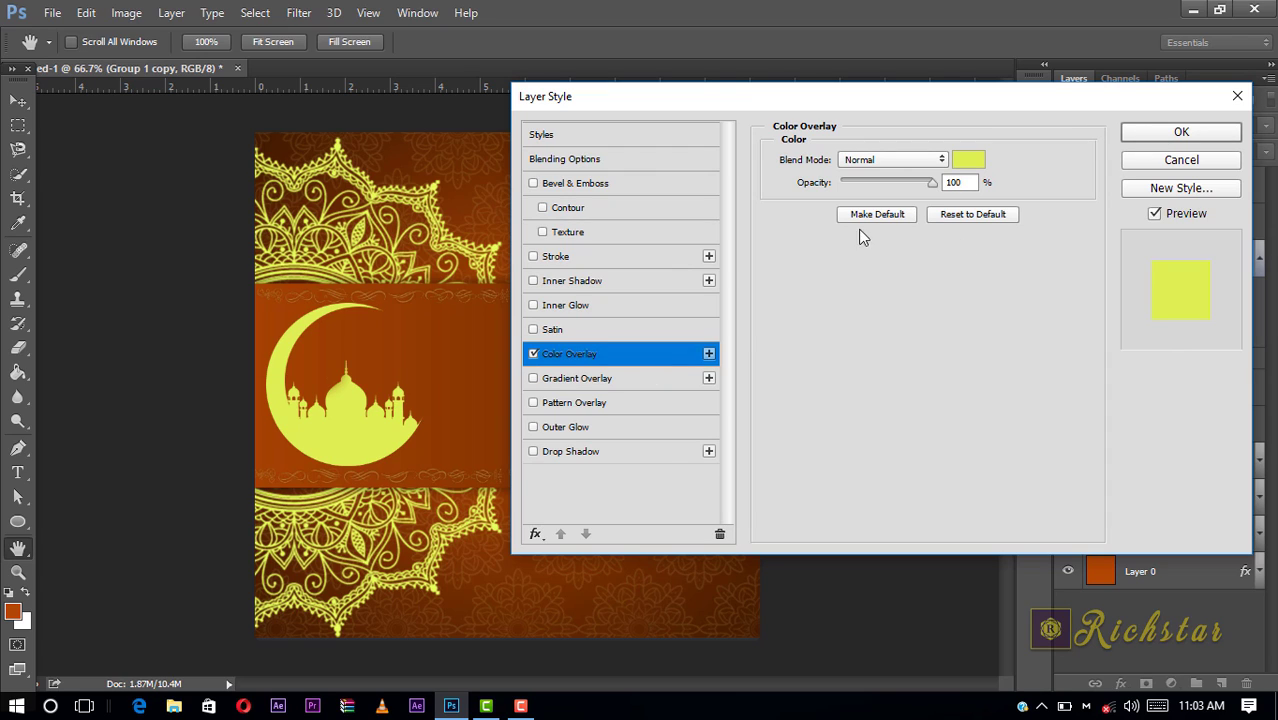
- Add a Drop Shadow with 3 px distance and 8 px size, and apply both effects
left_click(533, 451)
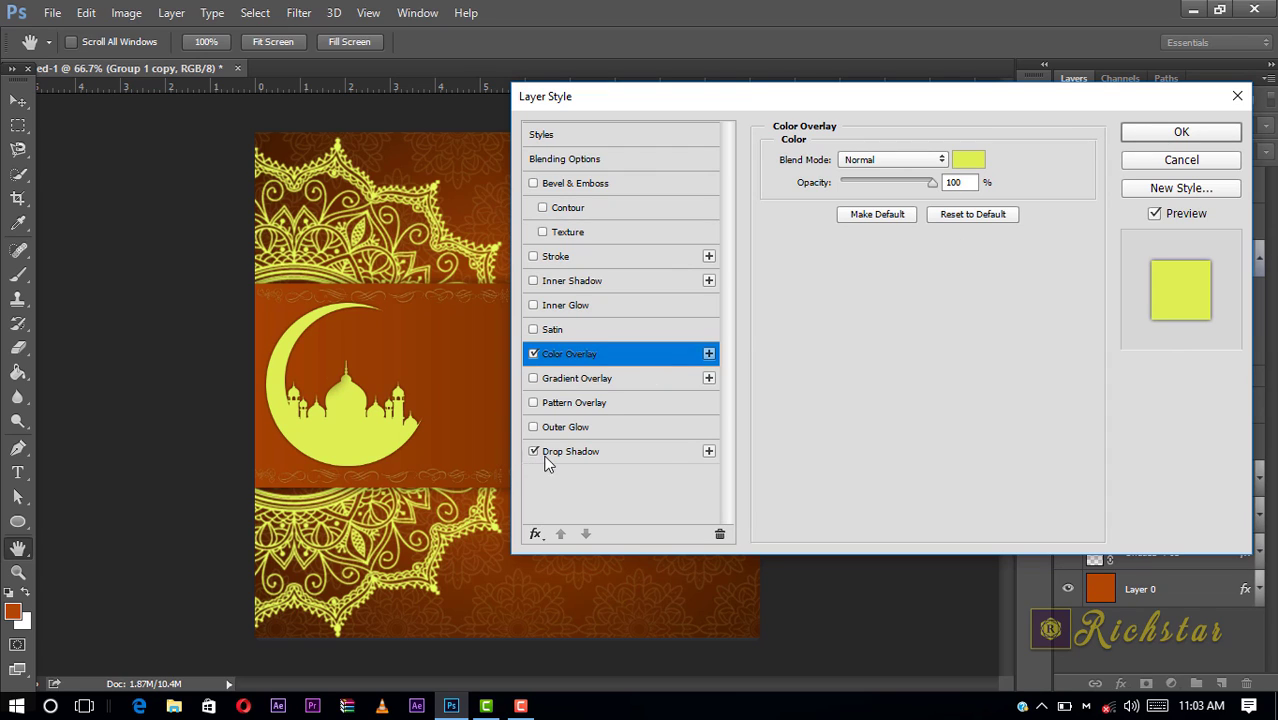
left_click(591, 452)
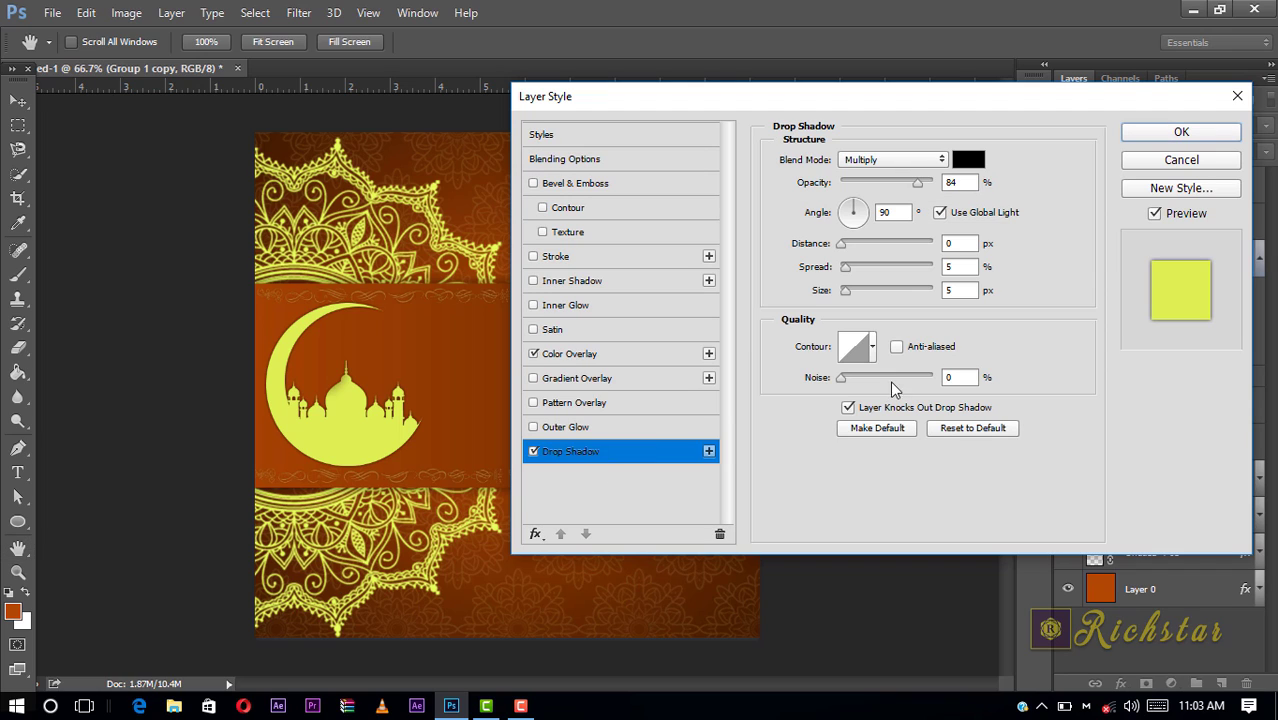
left_click_drag(838, 245, 845, 245)
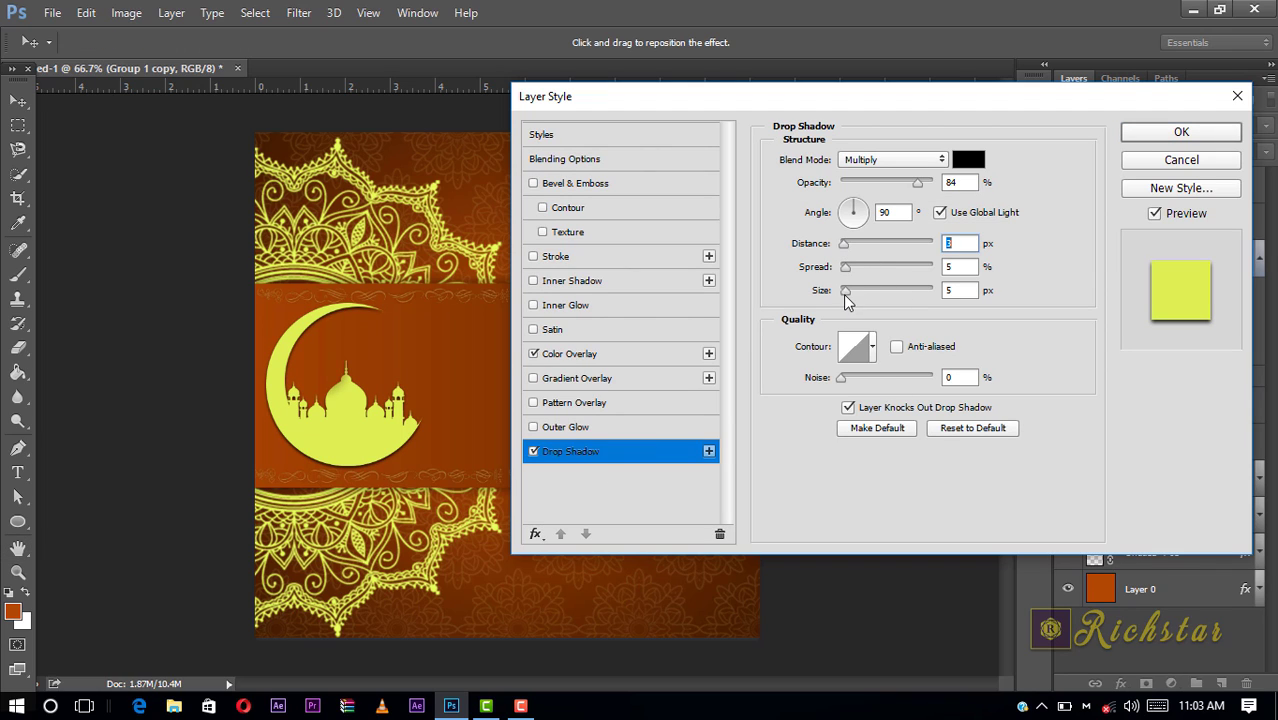
left_click_drag(844, 297, 849, 297)
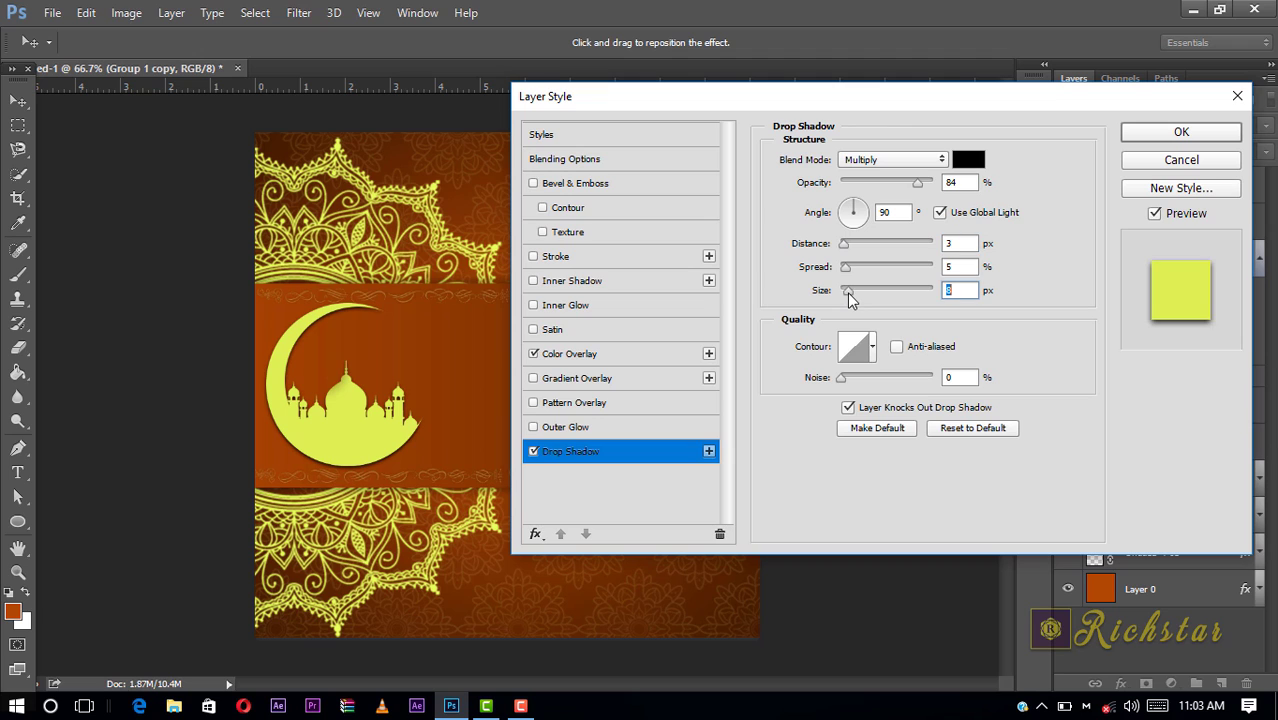
left_click(1163, 132)
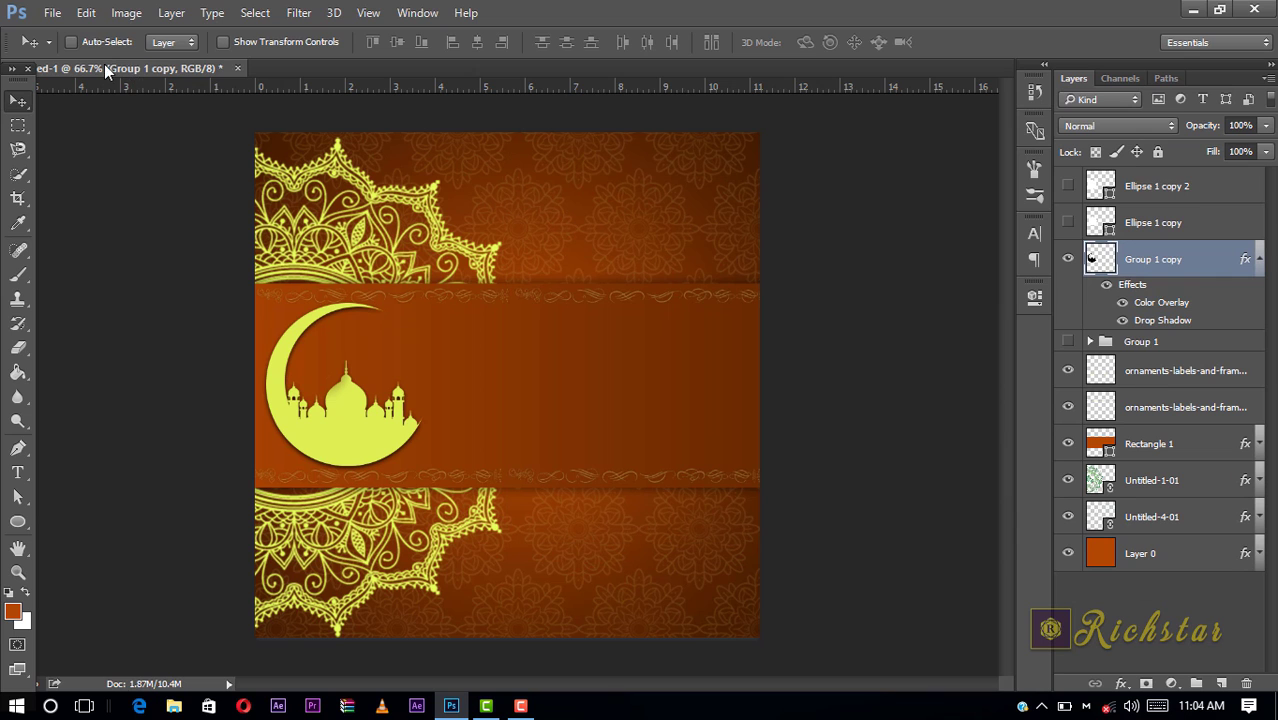
- Place the lantern image Untitled-2-01 into the banner as a linked layer
left_click(52, 12)
left_click(170, 380)
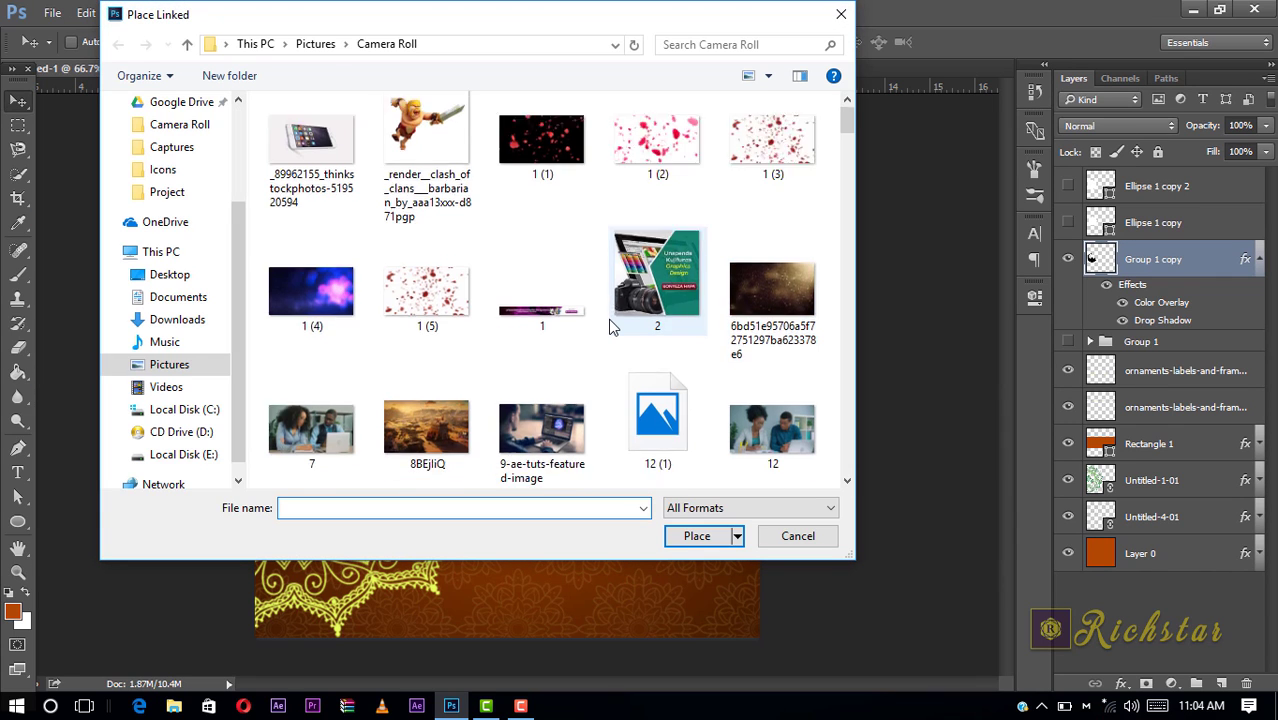
scroll(612, 328, "down", 5)
left_click(575, 328)
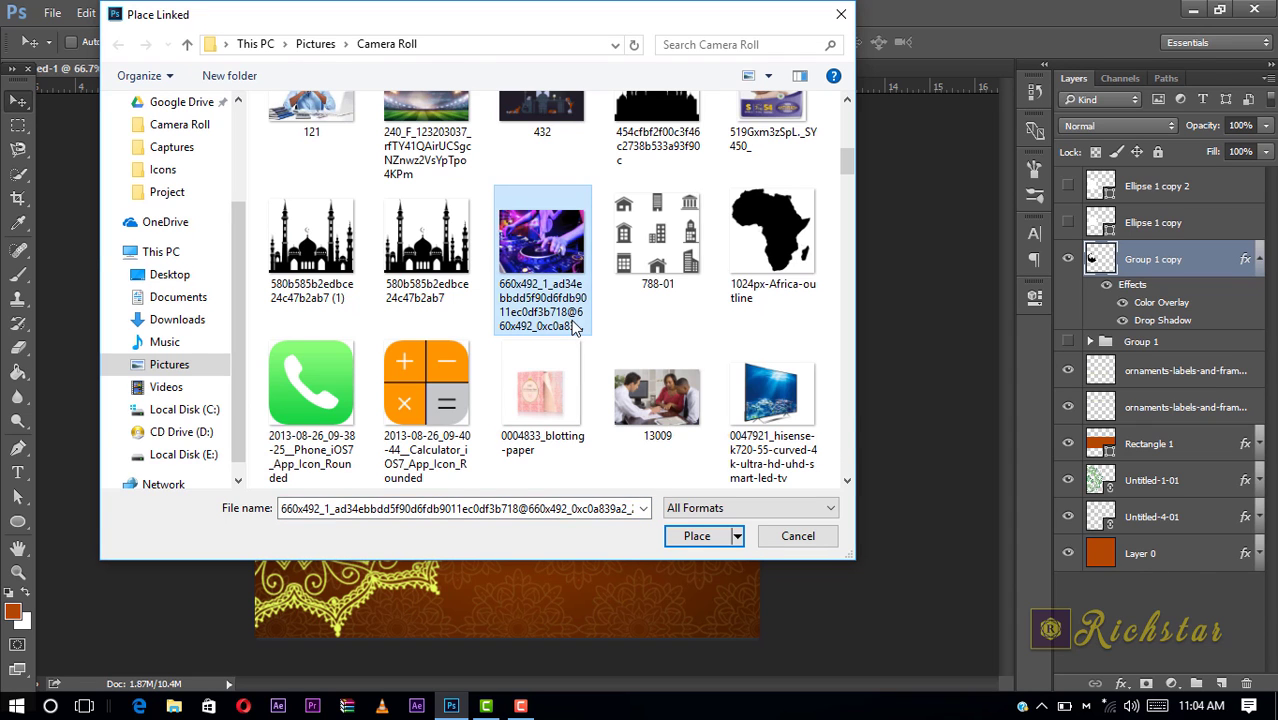
scroll(575, 328, "down", 5)
left_click(657, 165)
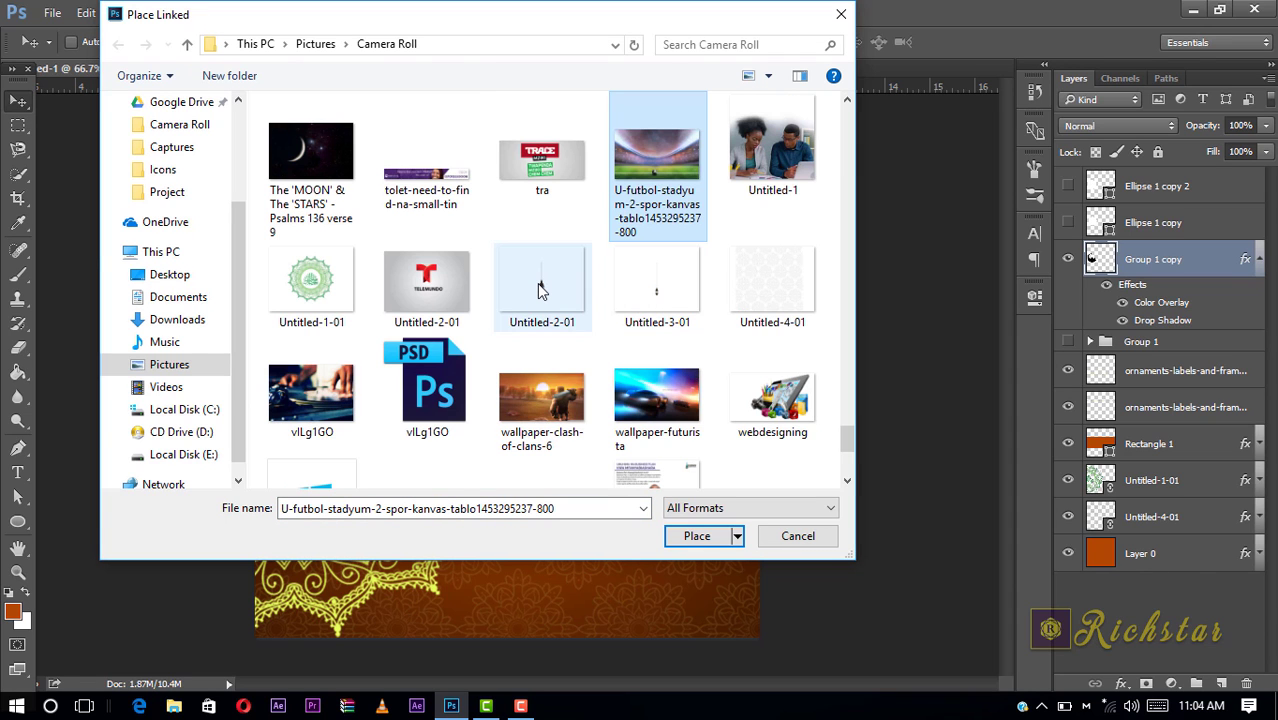
double_click(539, 289)
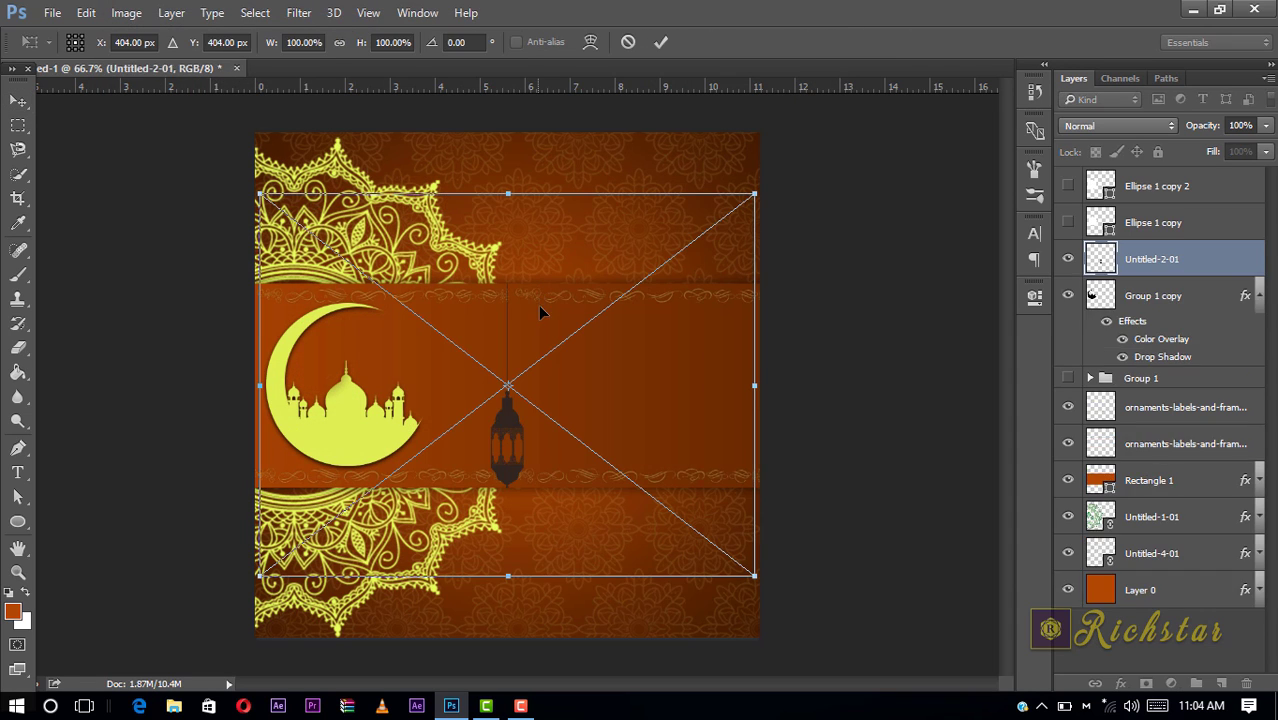
- Move the lantern up-left and scale it down to about 60%, then commit
left_click_drag(526, 427, 516, 414)
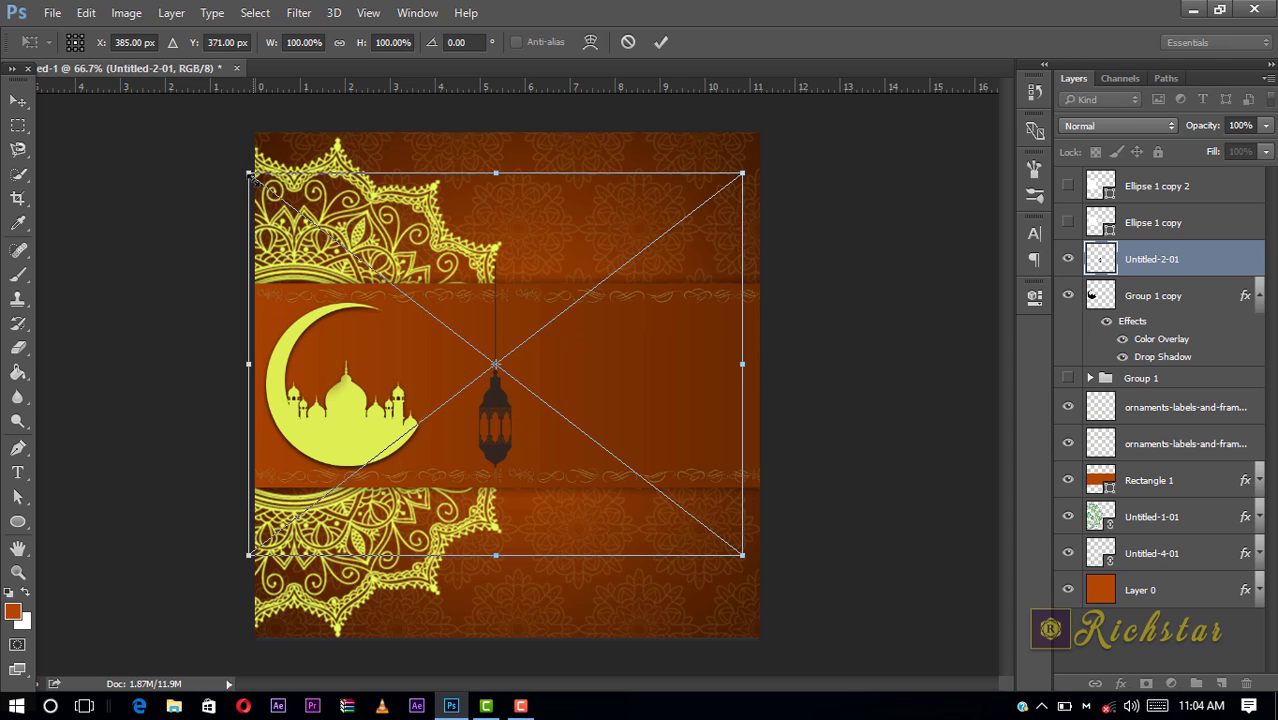
left_click_drag(250, 175, 309, 307)
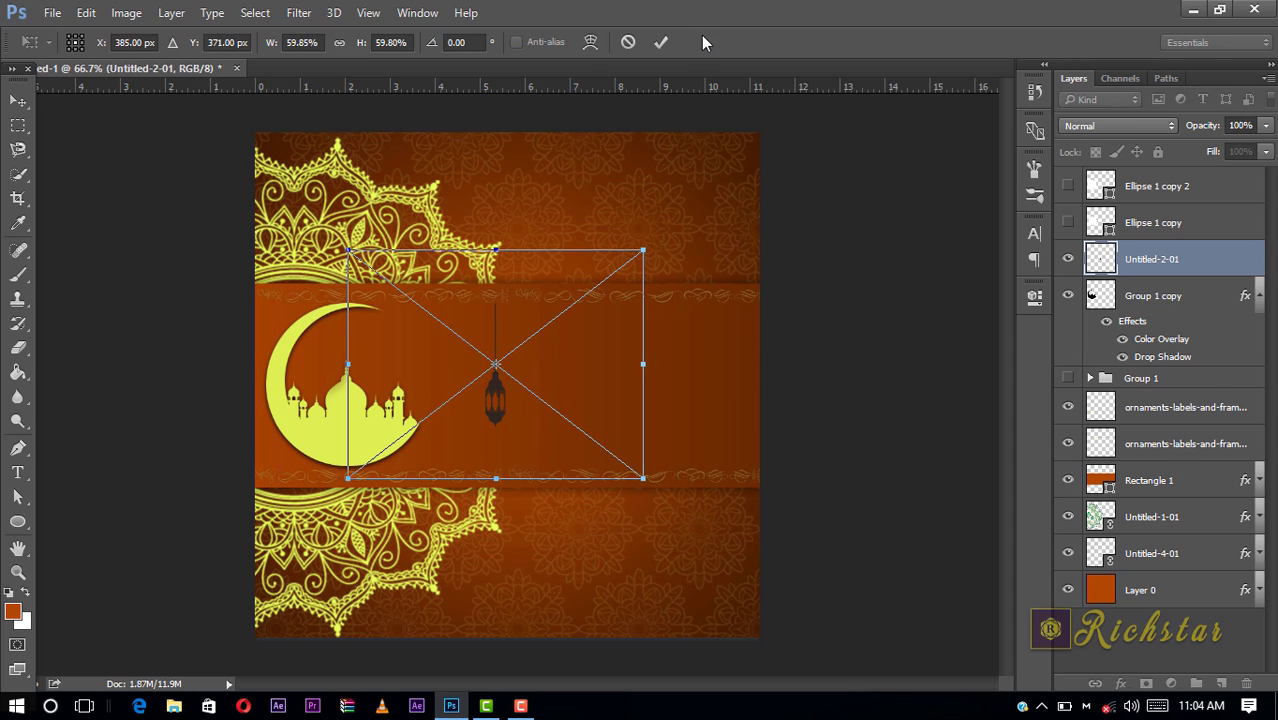
left_click(670, 45)
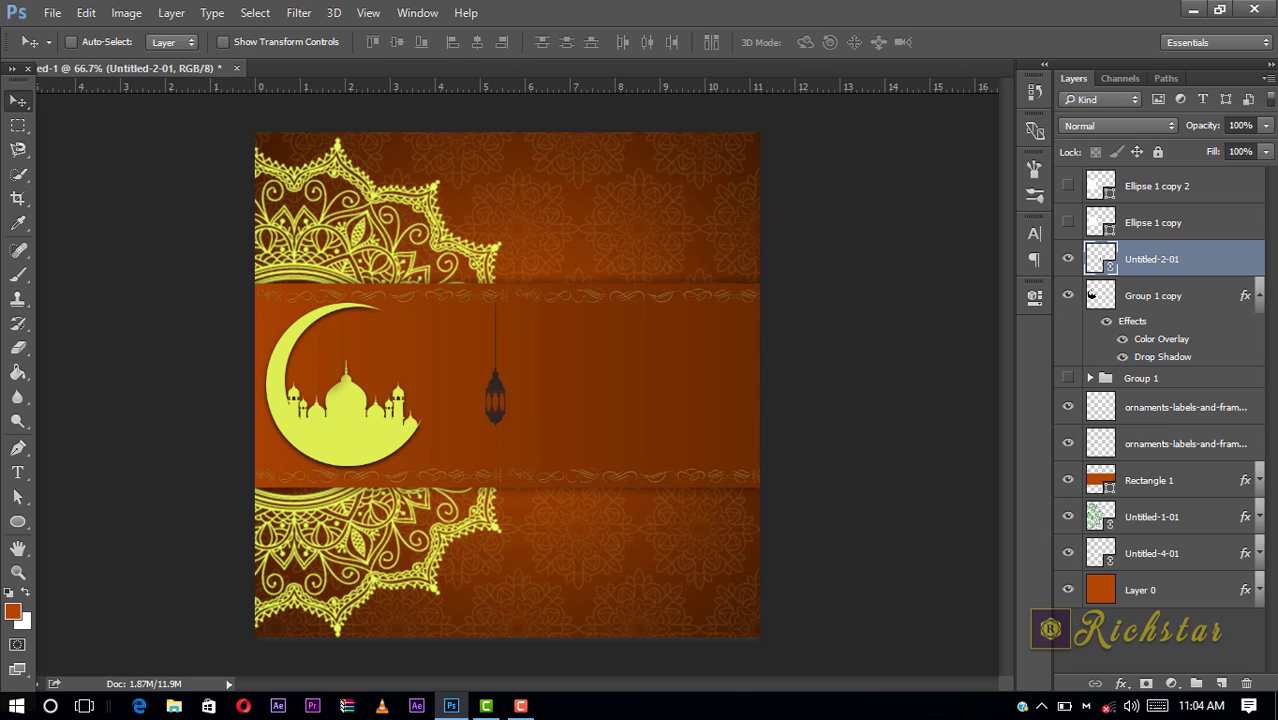
- Give the lantern layer the same yellow Color Overlay as the crescent
left_click(1122, 686)
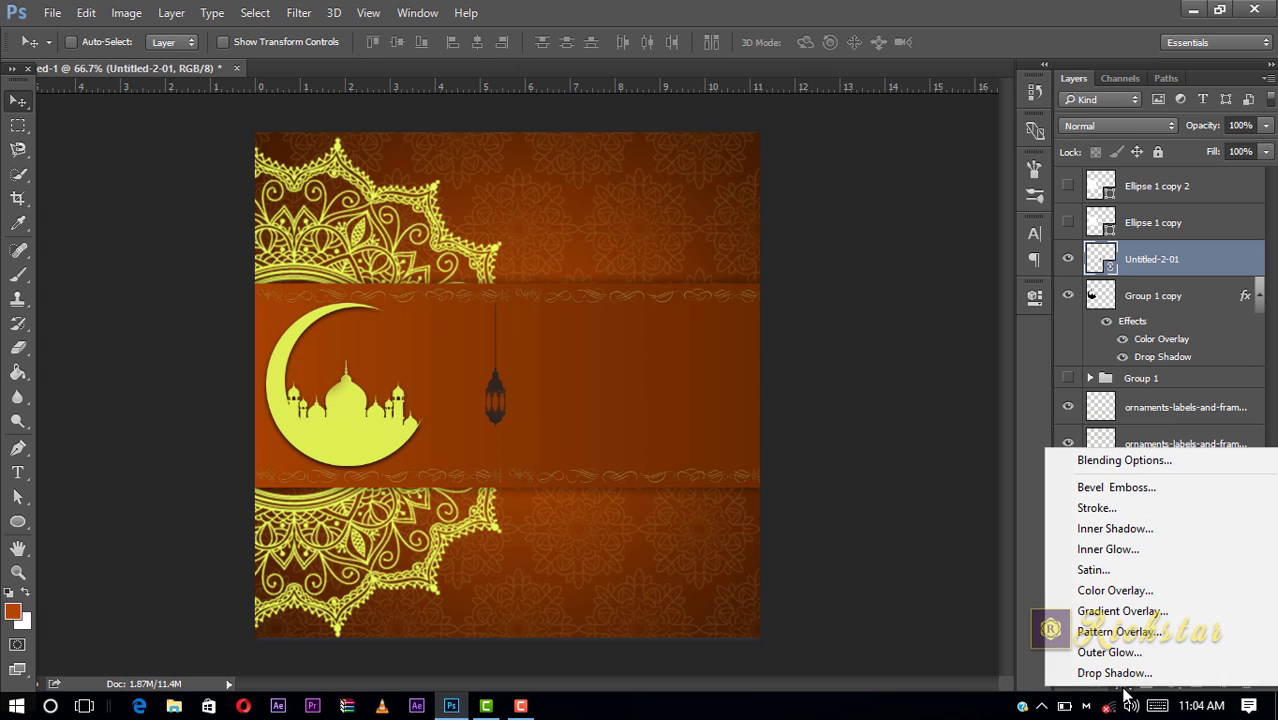
left_click(1117, 591)
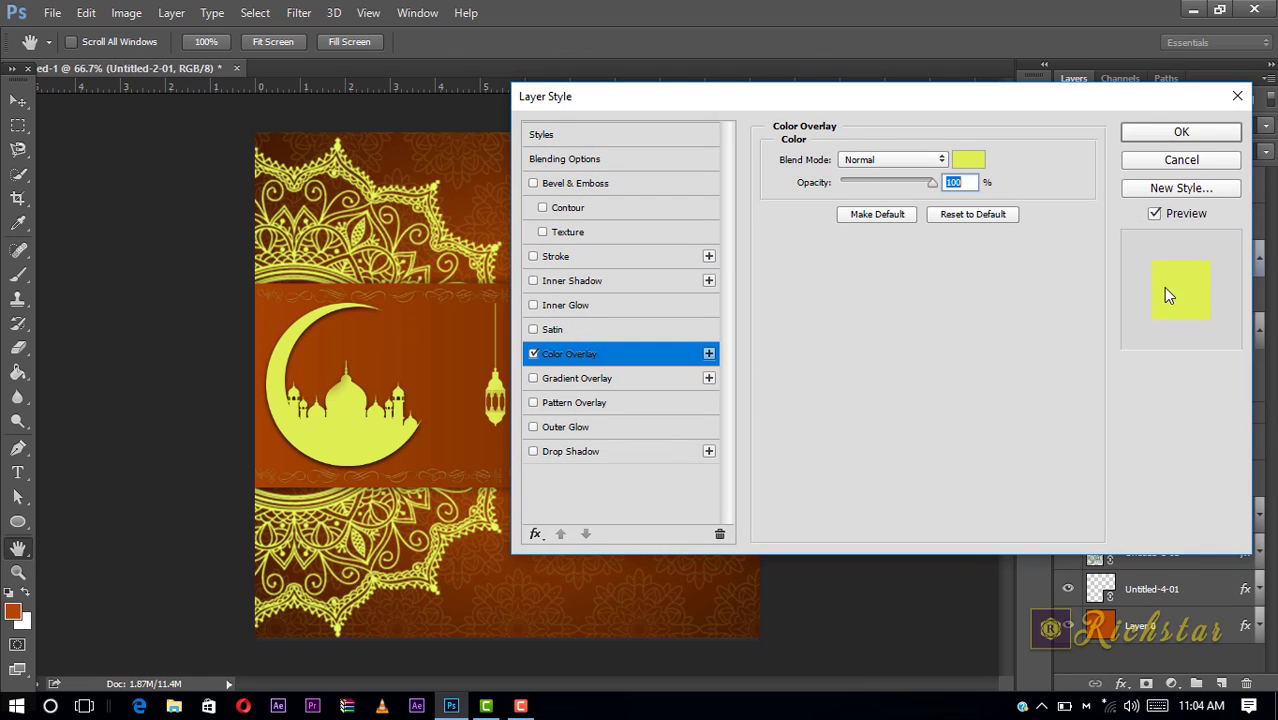
left_click(1183, 136)
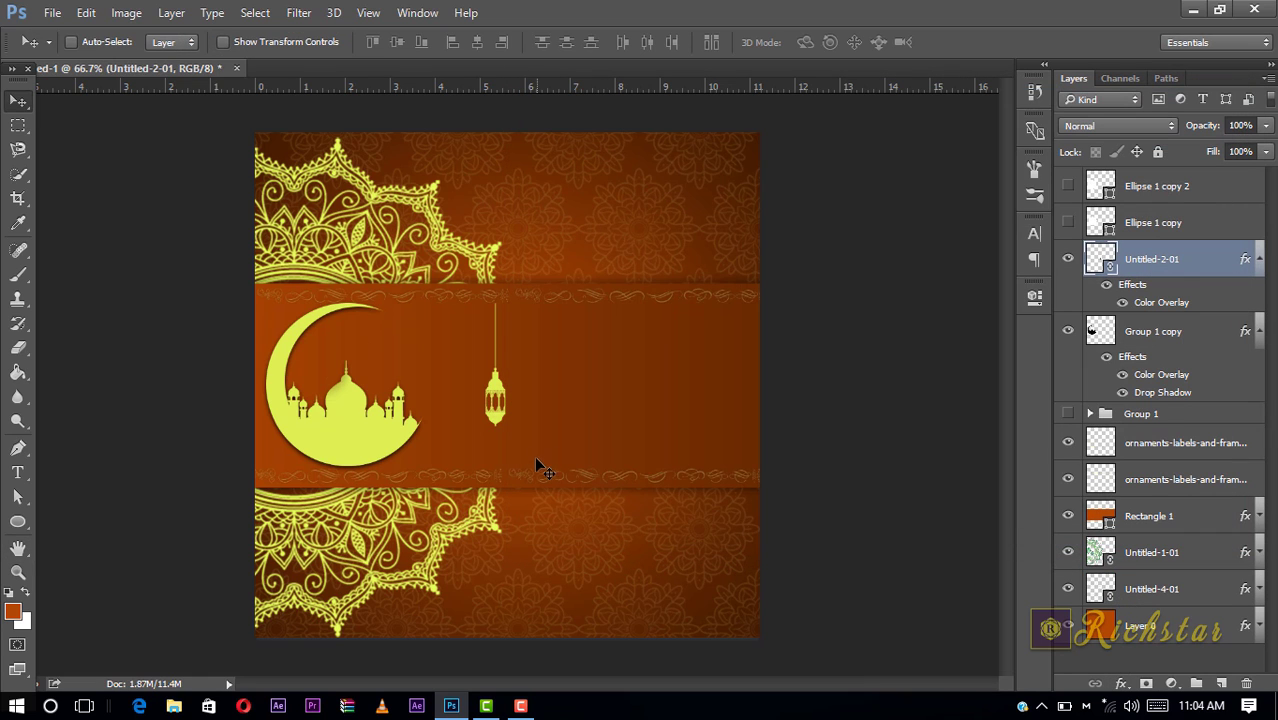
- Move the lantern left toward the crescent and duplicate its layer
left_click(223, 42)
left_click_drag(497, 408, 464, 414)
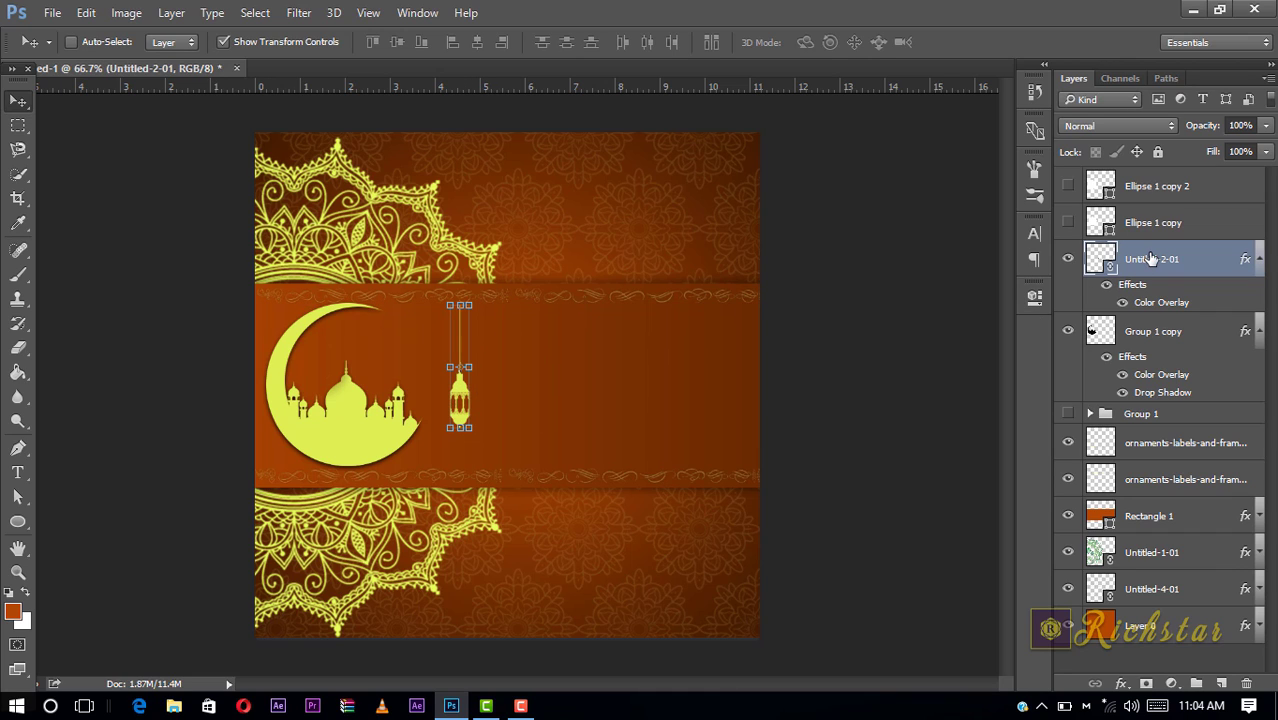
mouse_move(1150, 261)
left_mouse_down()
mouse_move(1199, 683)
mouse_move(1221, 683)
left_mouse_up()
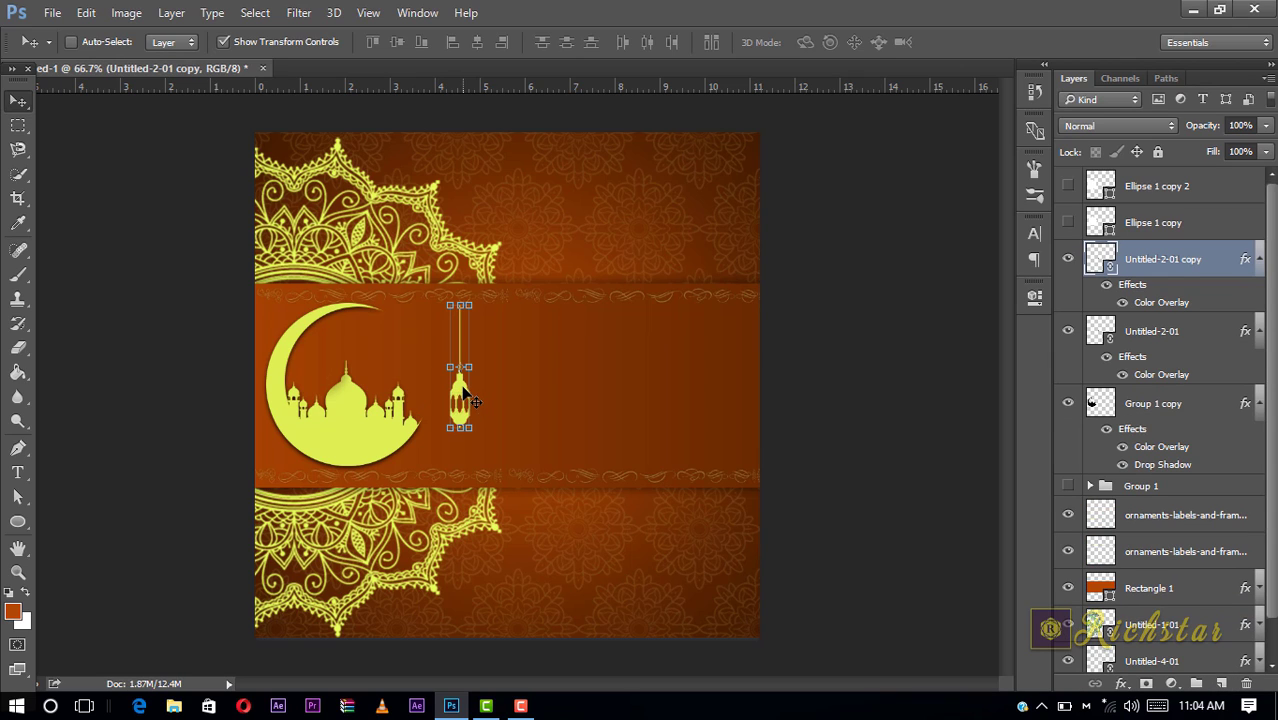
- Move the first lantern copy right, shrink it to about 47% and nudge it up-left
left_click_drag(462, 394, 490, 394)
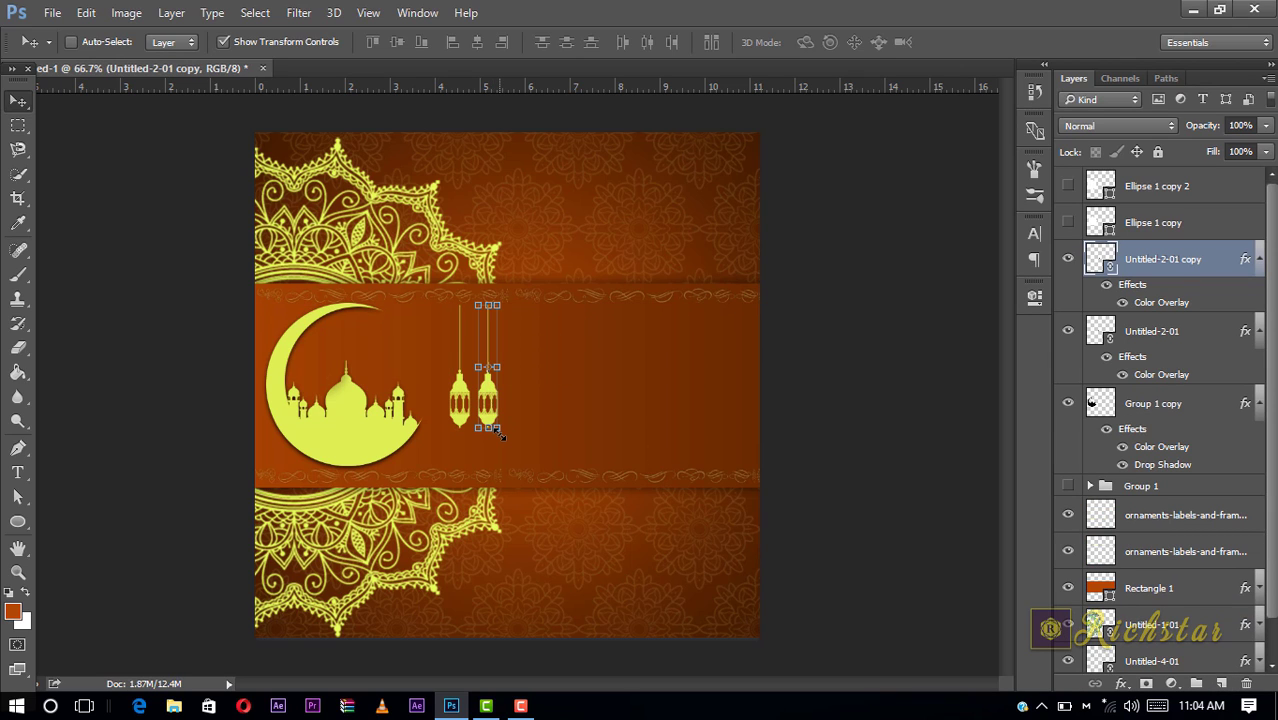
left_click(497, 428)
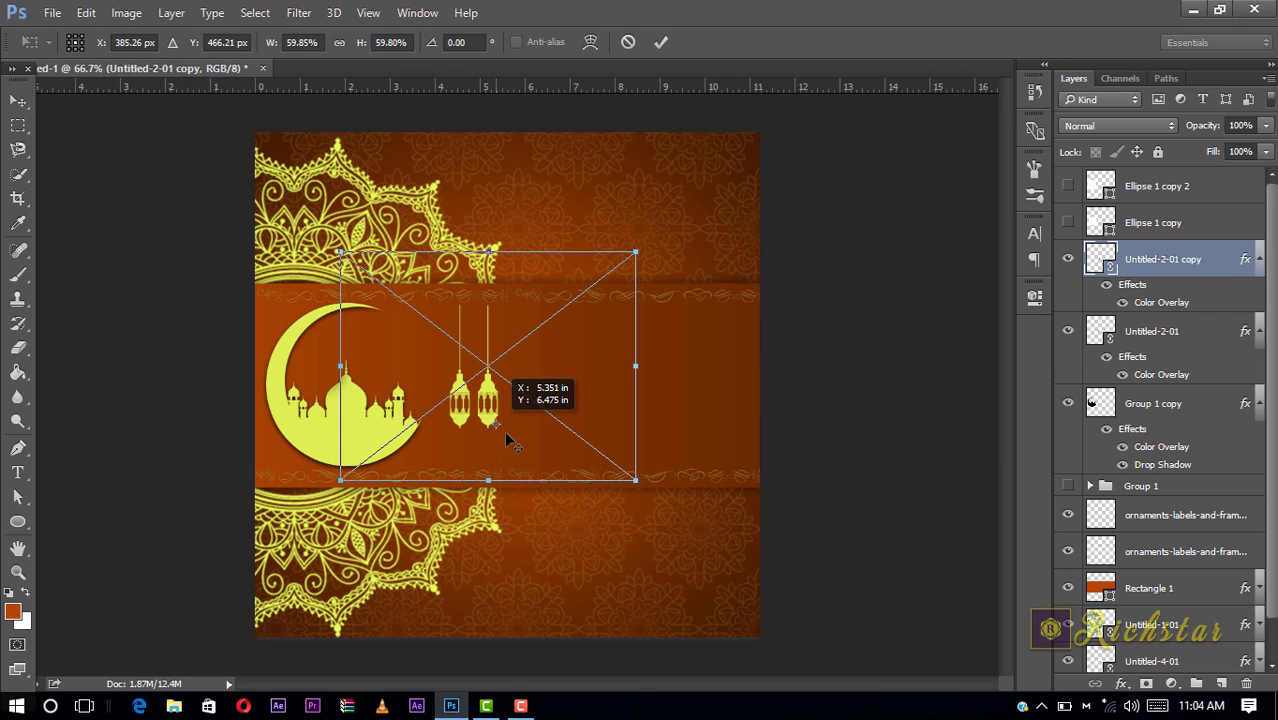
left_click_drag(634, 478, 604, 466)
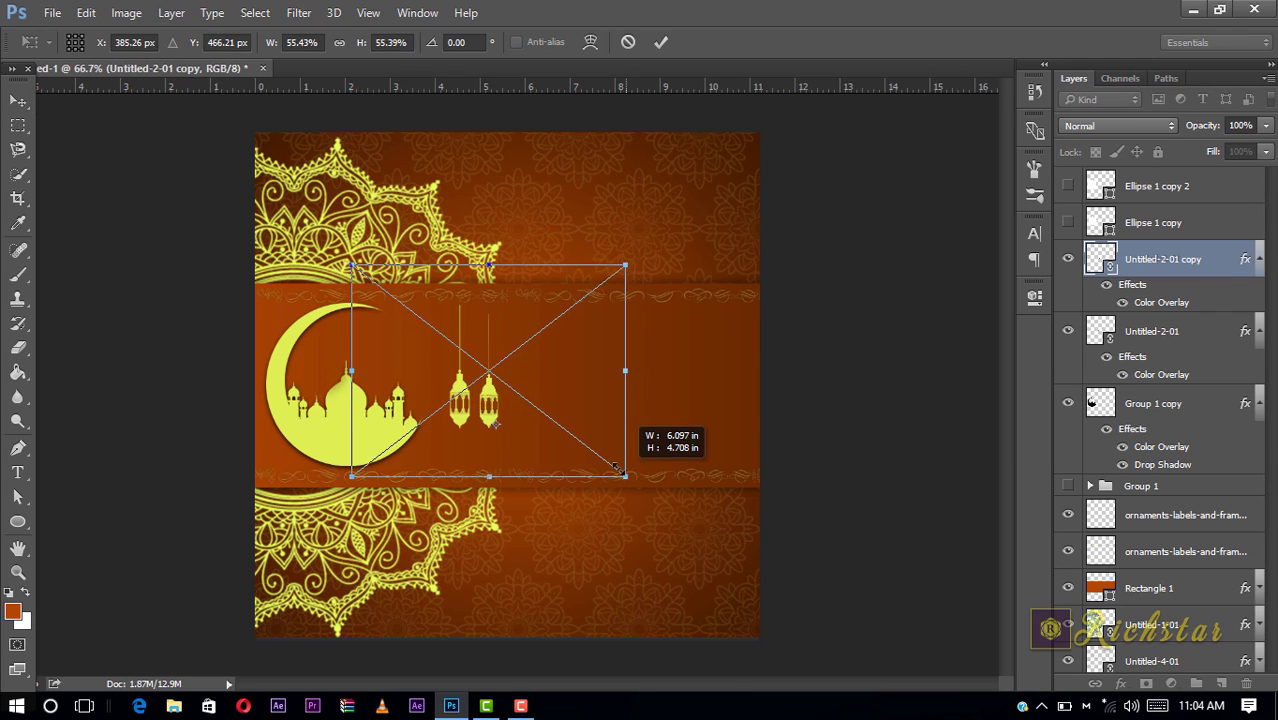
left_click_drag(490, 405, 493, 386)
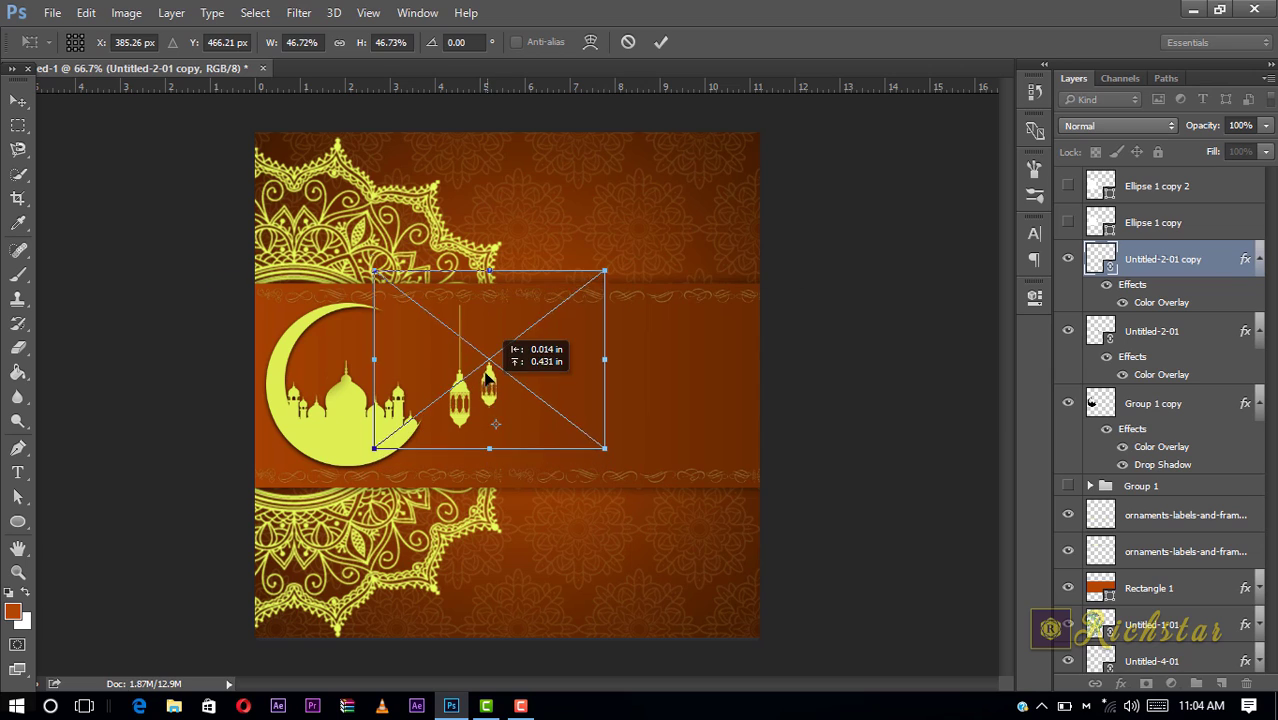
left_click(660, 42)
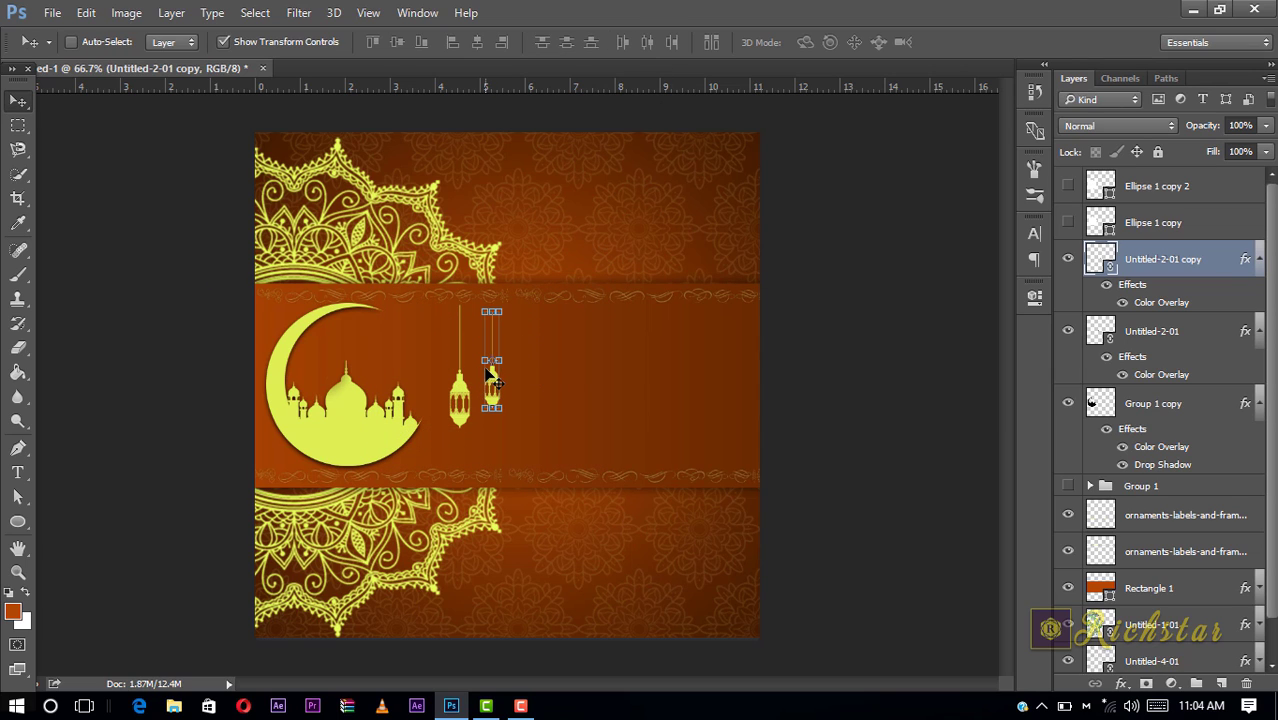
key("Up")
key("Up")
key("Up")
key("Up")
key("Up")
key("Up")
key("Up")
key("Left")
key("Left")
key("Left")
- Duplicate a lantern, move it further right and tilt it about -13.5 degrees
left_click_drag(1170, 259, 1222, 684)
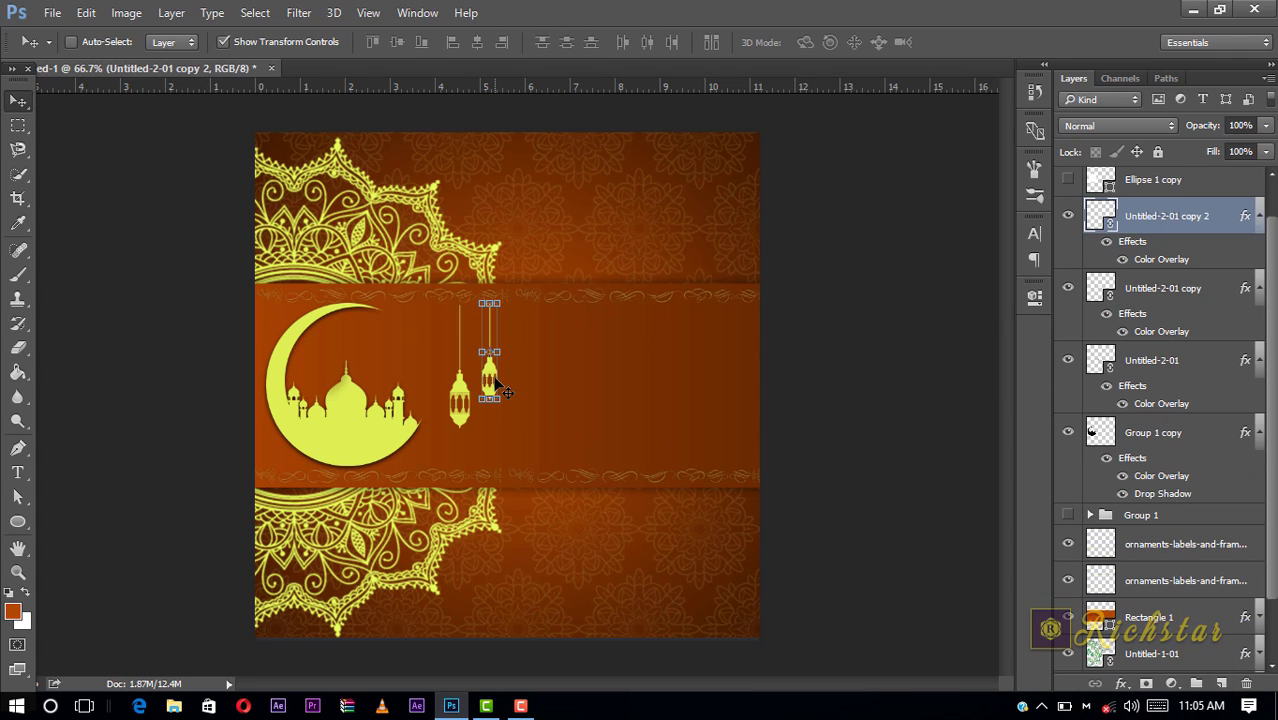
mouse_move(554, 382)
left_mouse_down()
mouse_move(607, 388)
mouse_move(633, 408)
left_mouse_up()
key("ctrl+t")
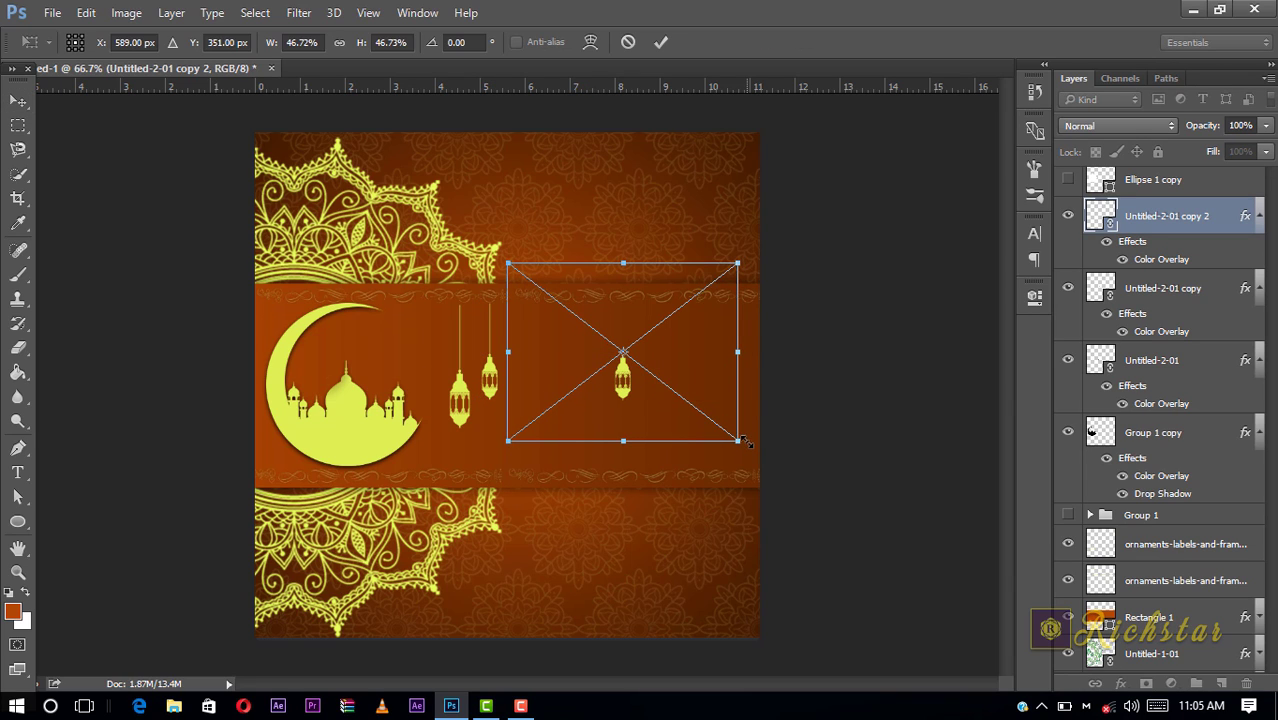
left_click_drag(746, 459, 802, 446)
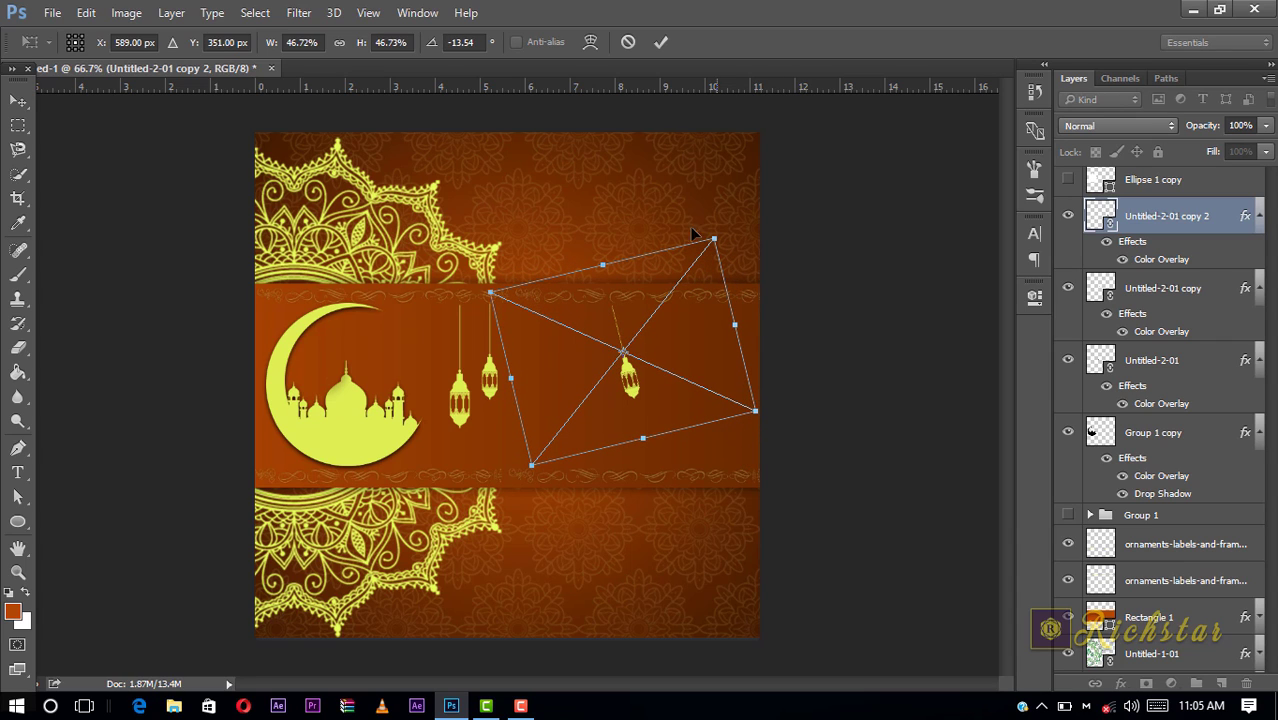
left_click(660, 42)
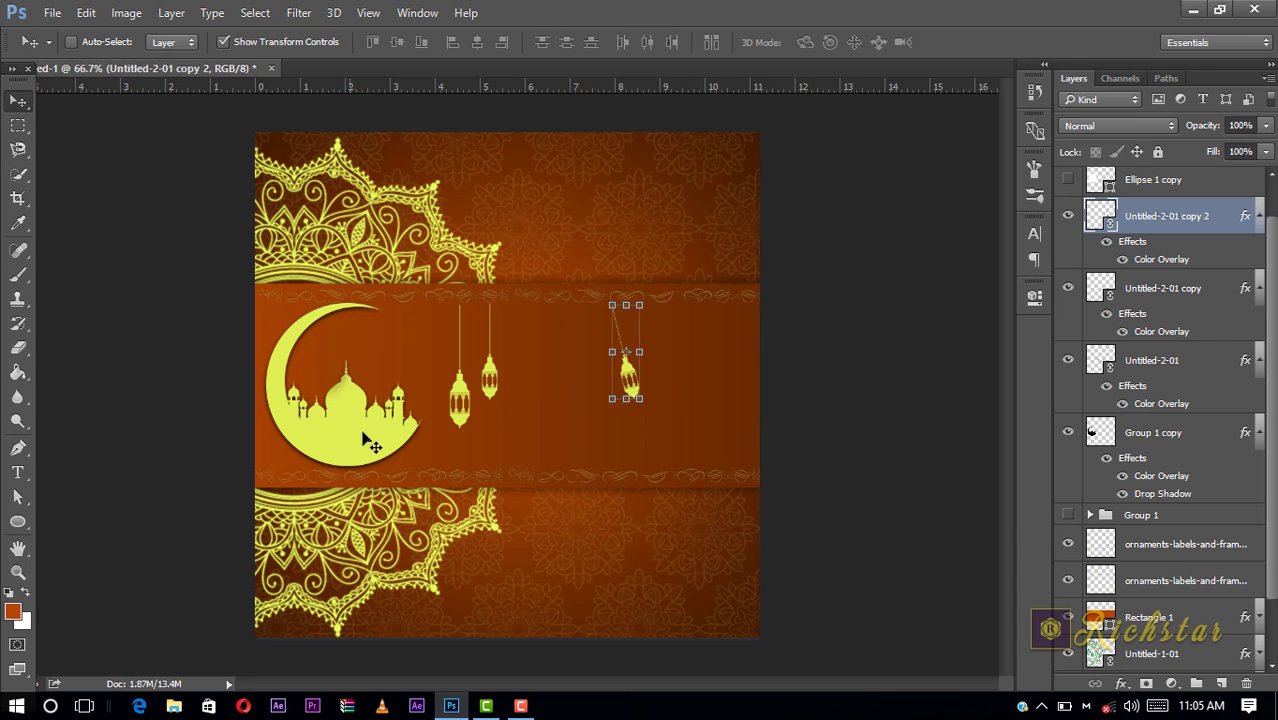
- Add another lantern copy beside the tilted one, enlarged to about 55% and nudged down-right
left_click_drag(1124, 305, 1219, 681)
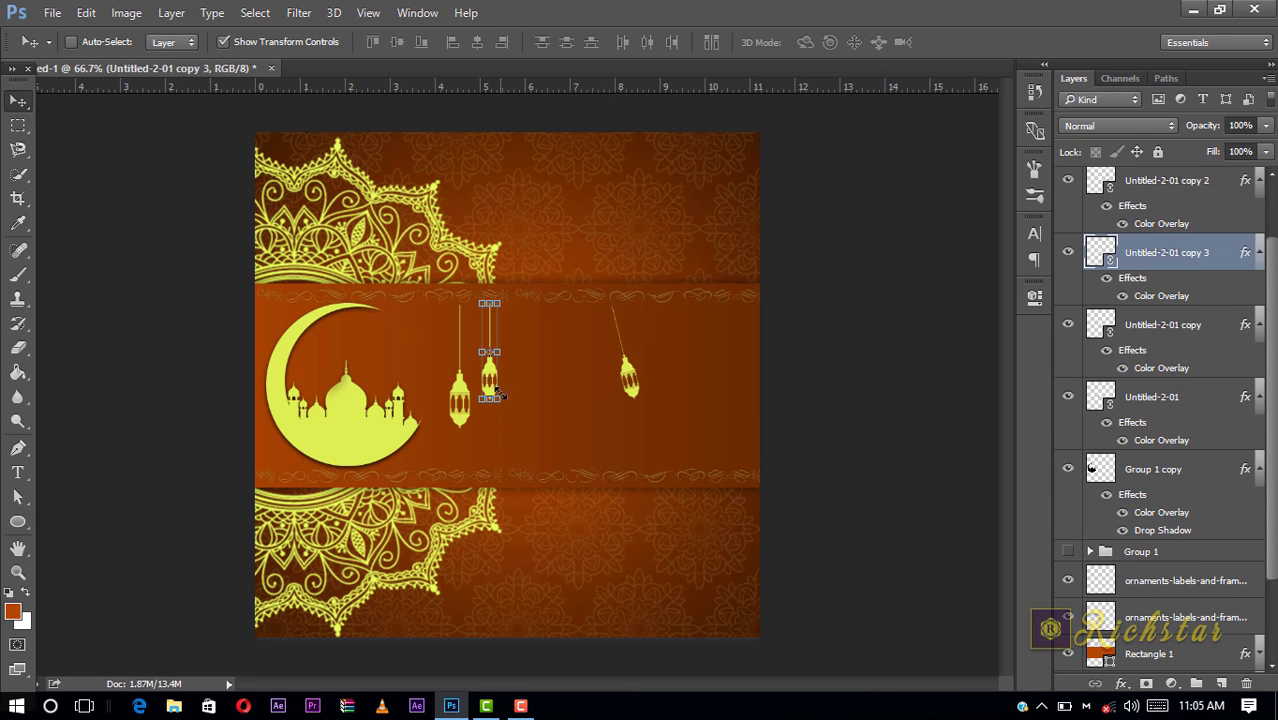
left_click_drag(493, 377, 620, 381)
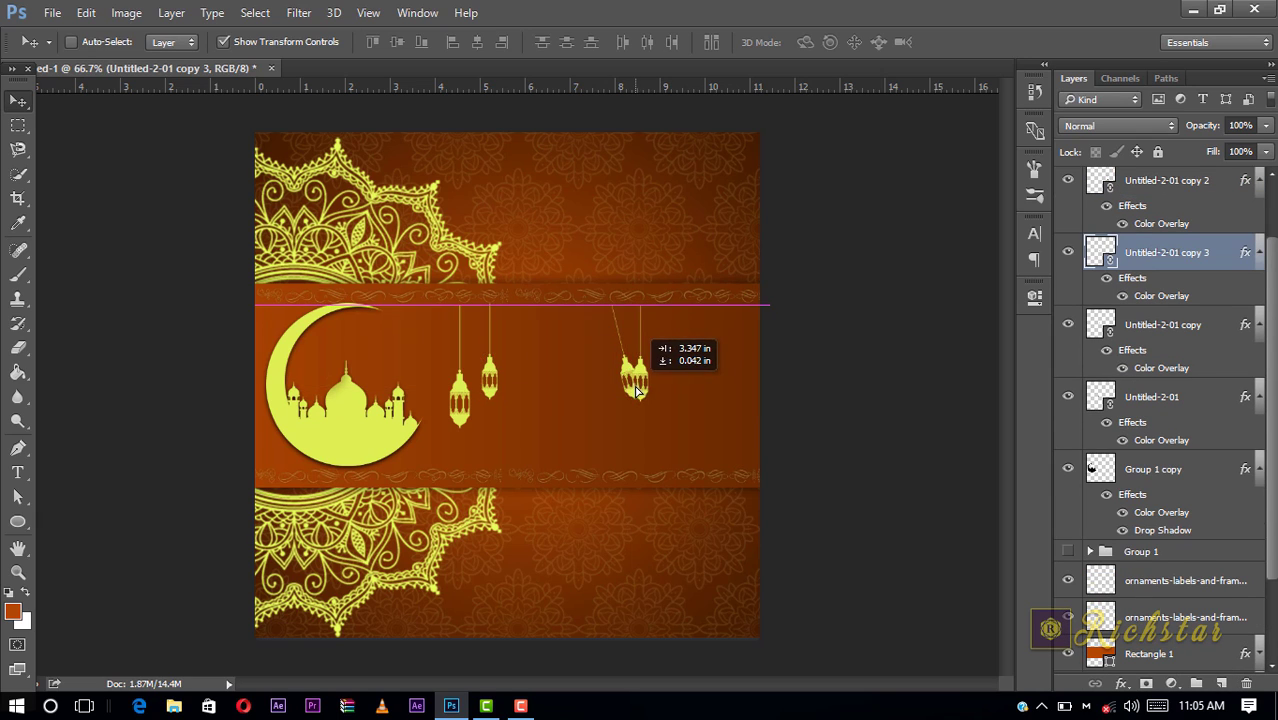
left_click_drag(620, 381, 619, 403)
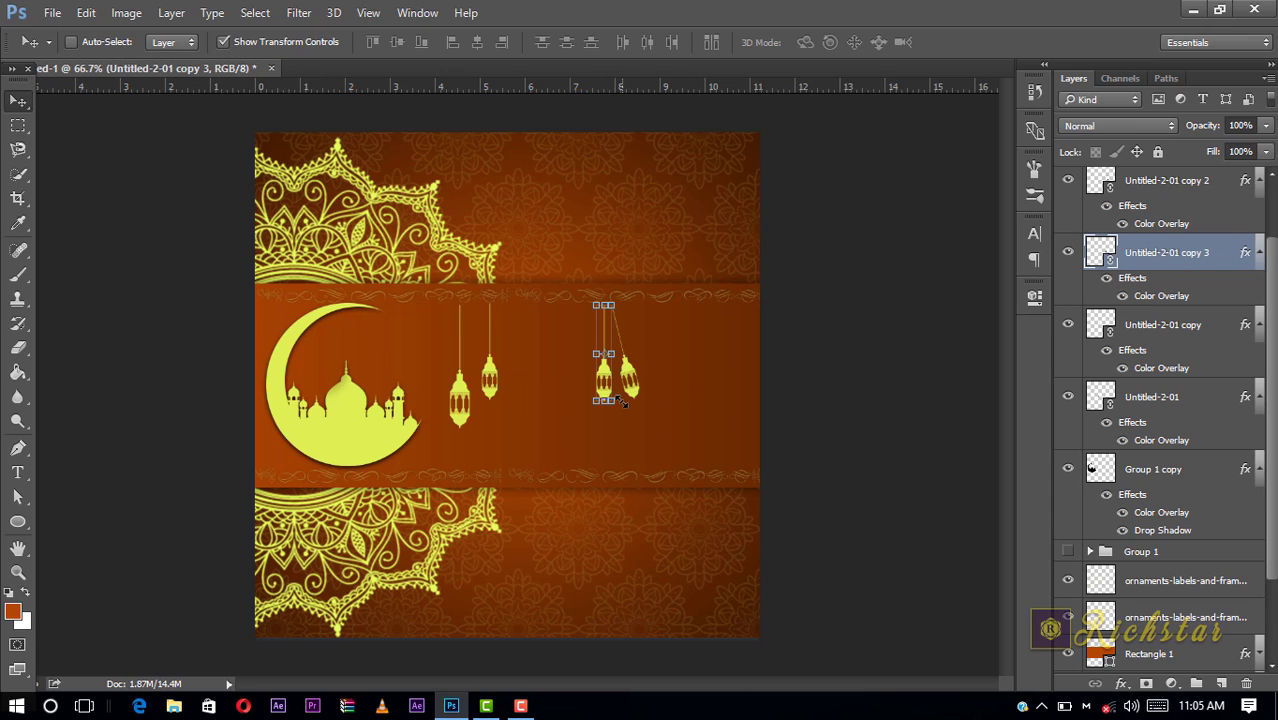
left_click(613, 402)
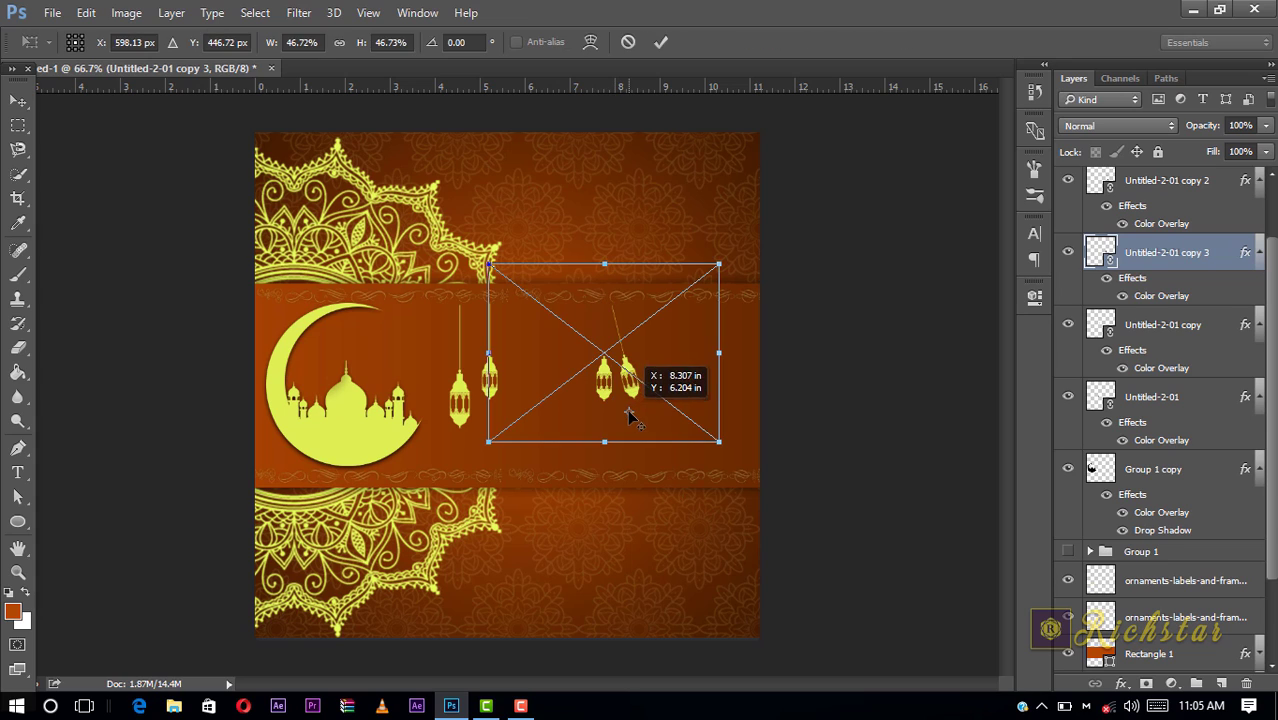
left_click_drag(719, 447, 737, 448)
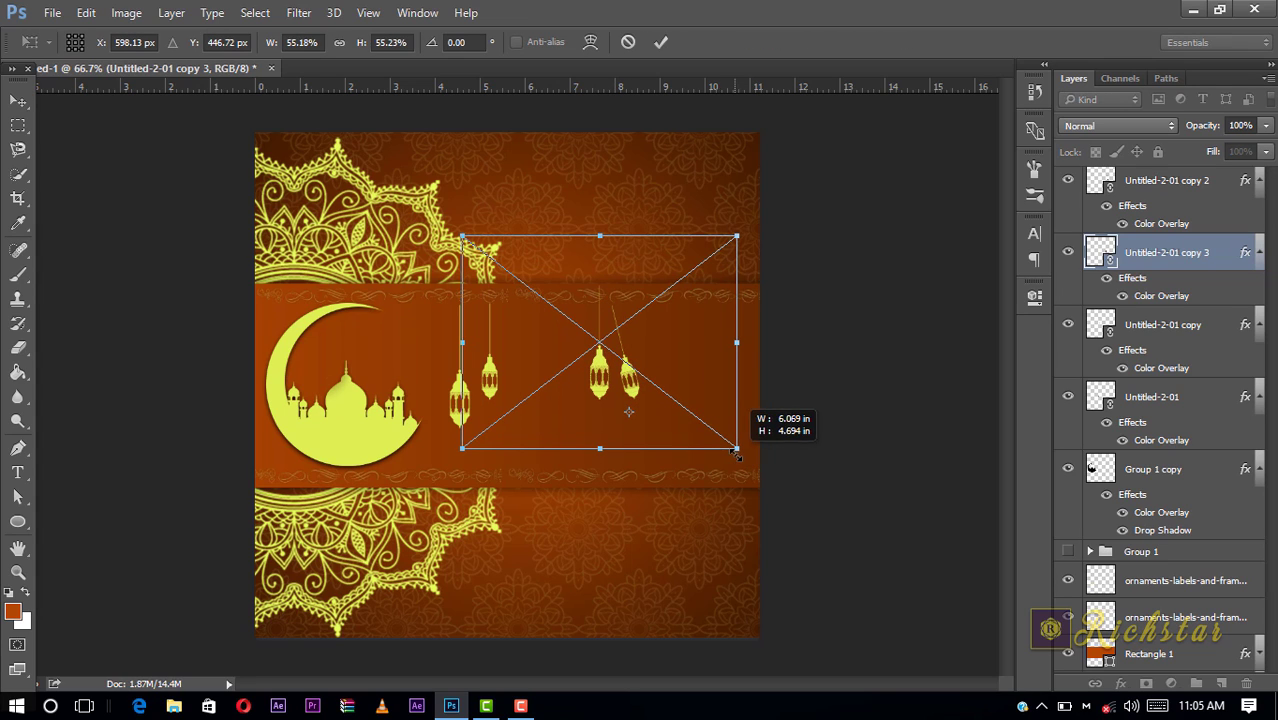
left_click(660, 42)
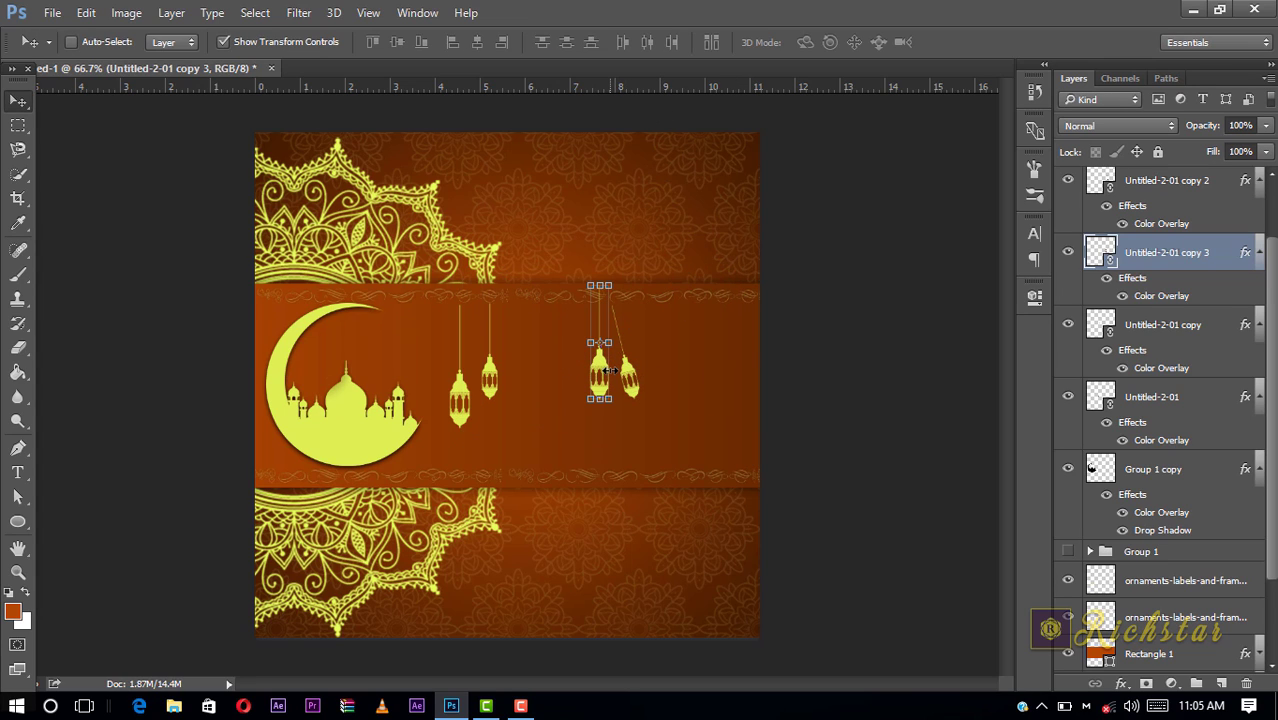
key("Down")
key("Down")
key("Down")
key("Down")
key("Down")
key("Down")
key("Down")
key("Down")
key("Down")
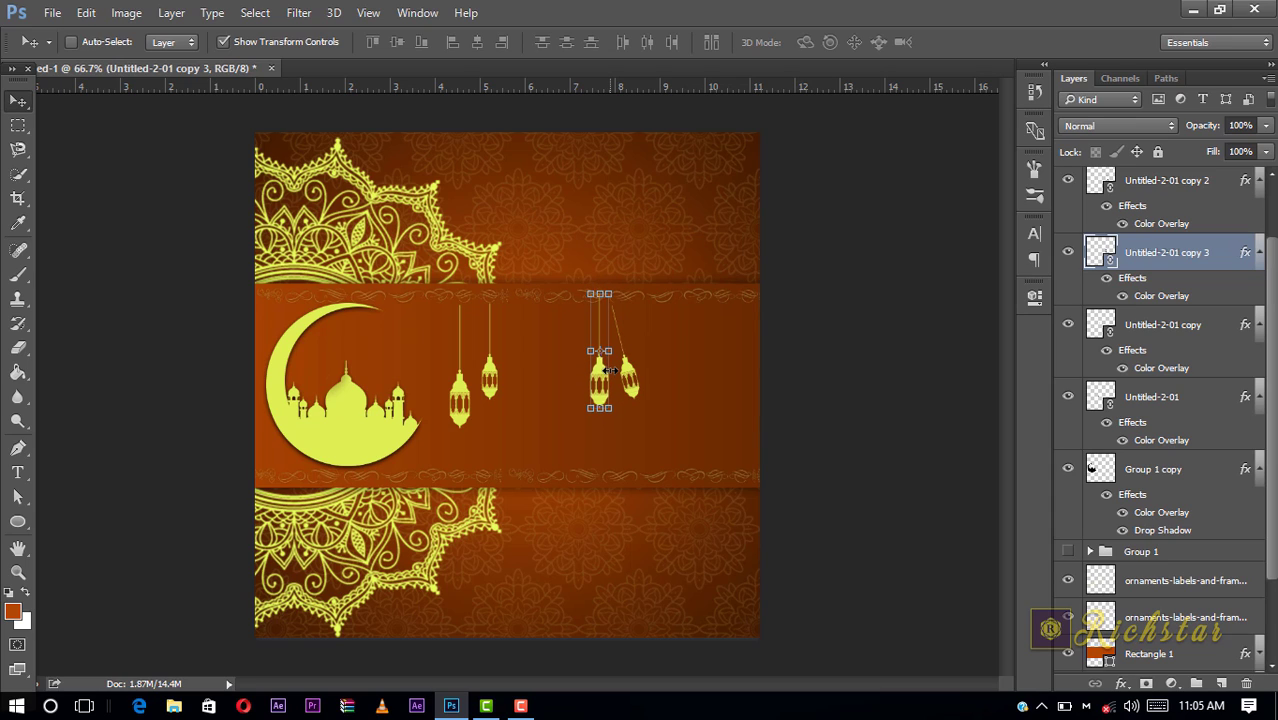
key("Down")
key("Down")
key("Down")
key("Down")
key("Down")
key("Down")
key("Right")
key("Right")
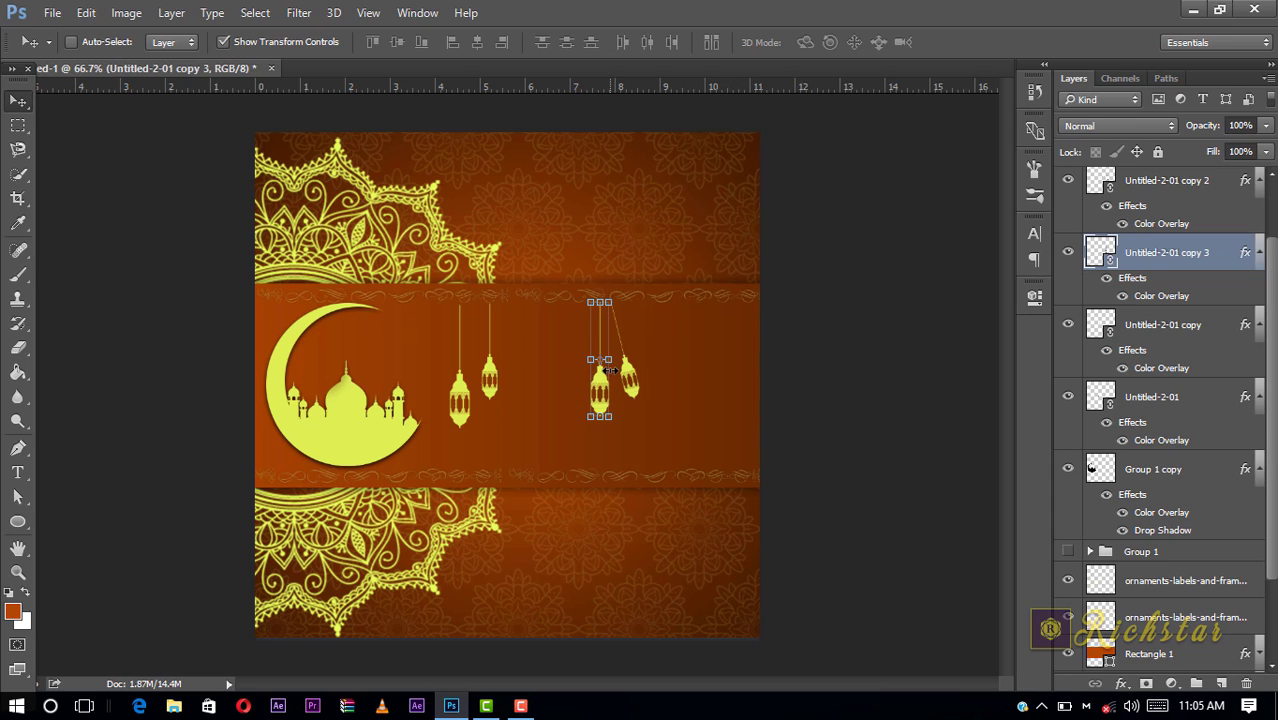
key("Right")
key("Right")
key("Right")
key("Right")
key("Right")
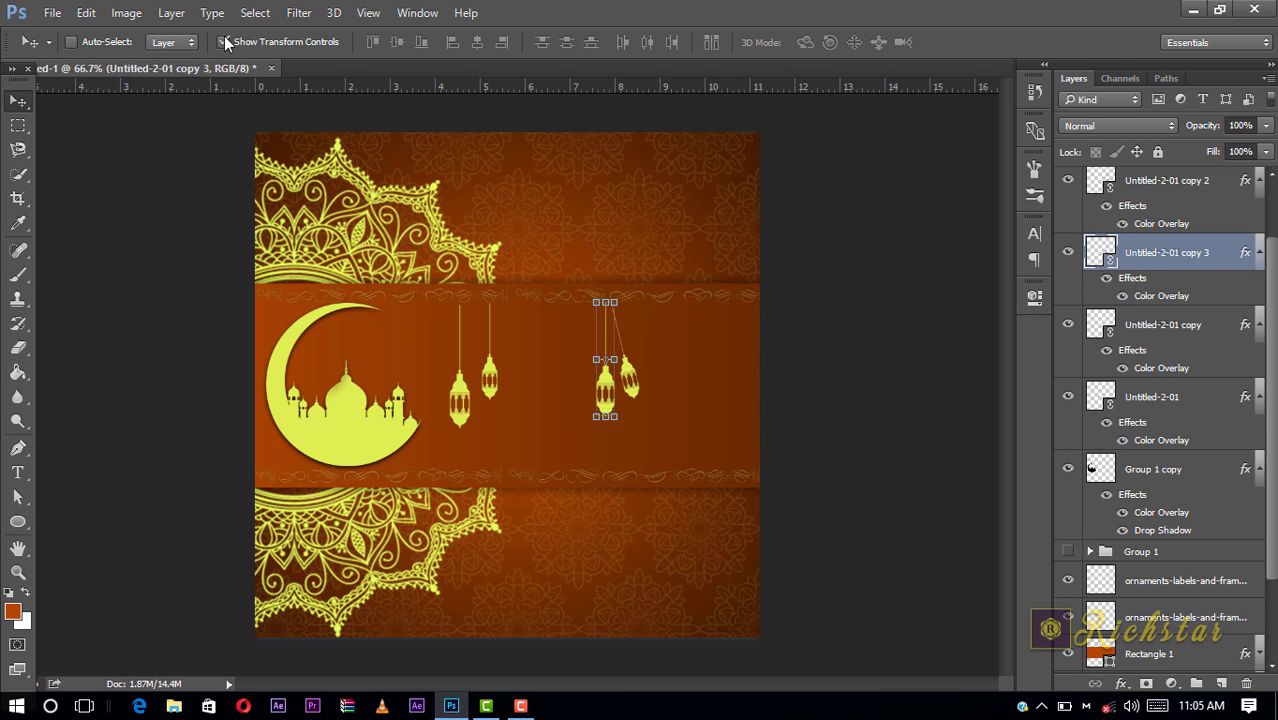
- Hide the transform controls and select the lantern layers from copy 2 to the original
left_click(224, 42)
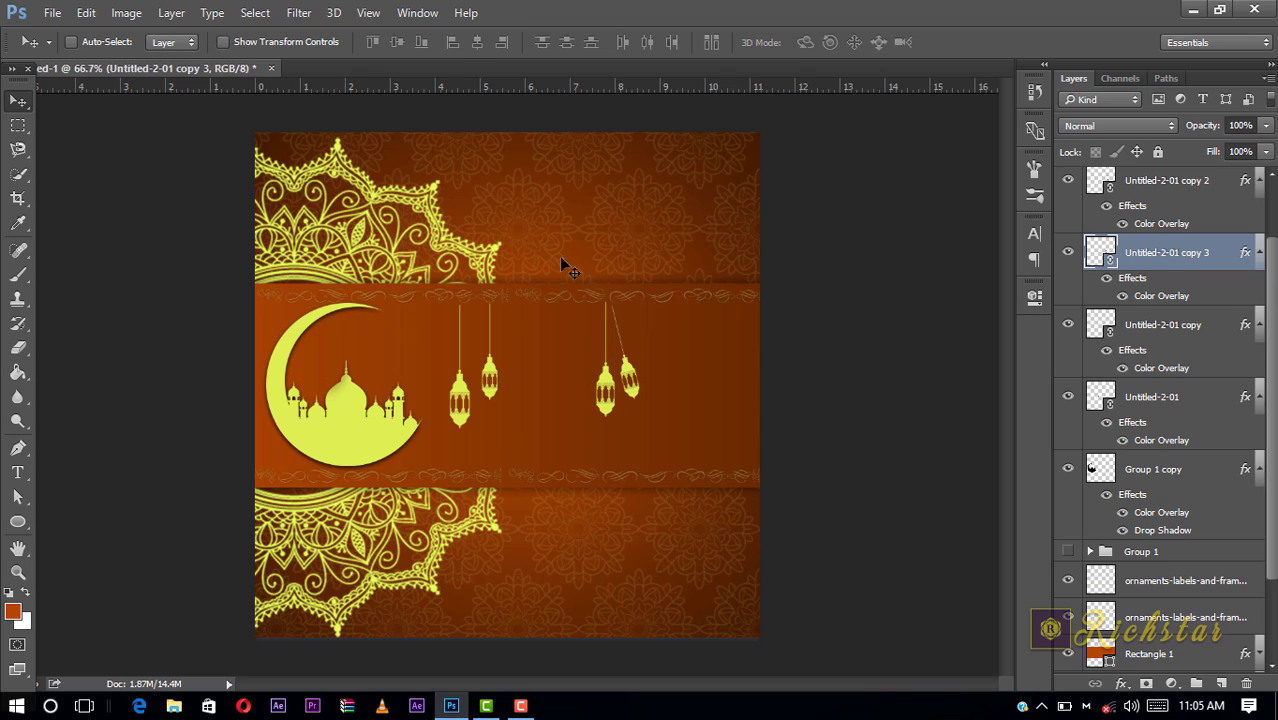
scroll(1160, 198, "up", 1)
left_click(1148, 222)
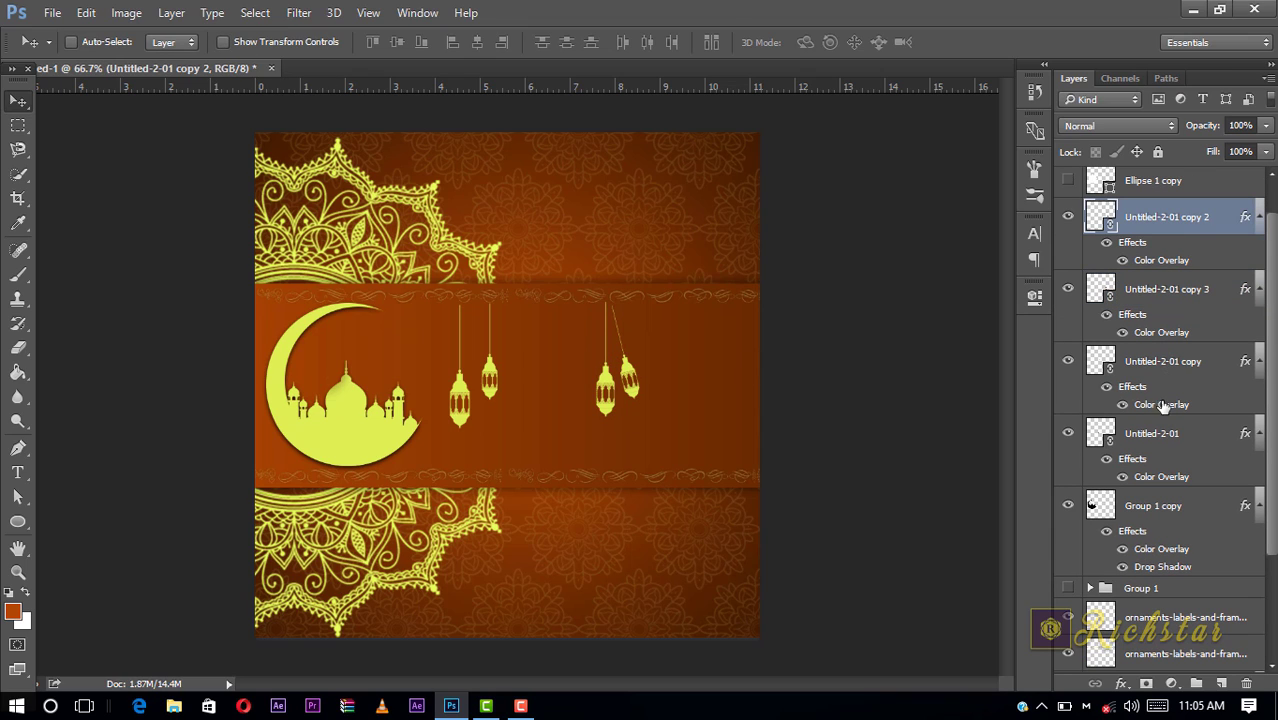
left_click(1167, 440)
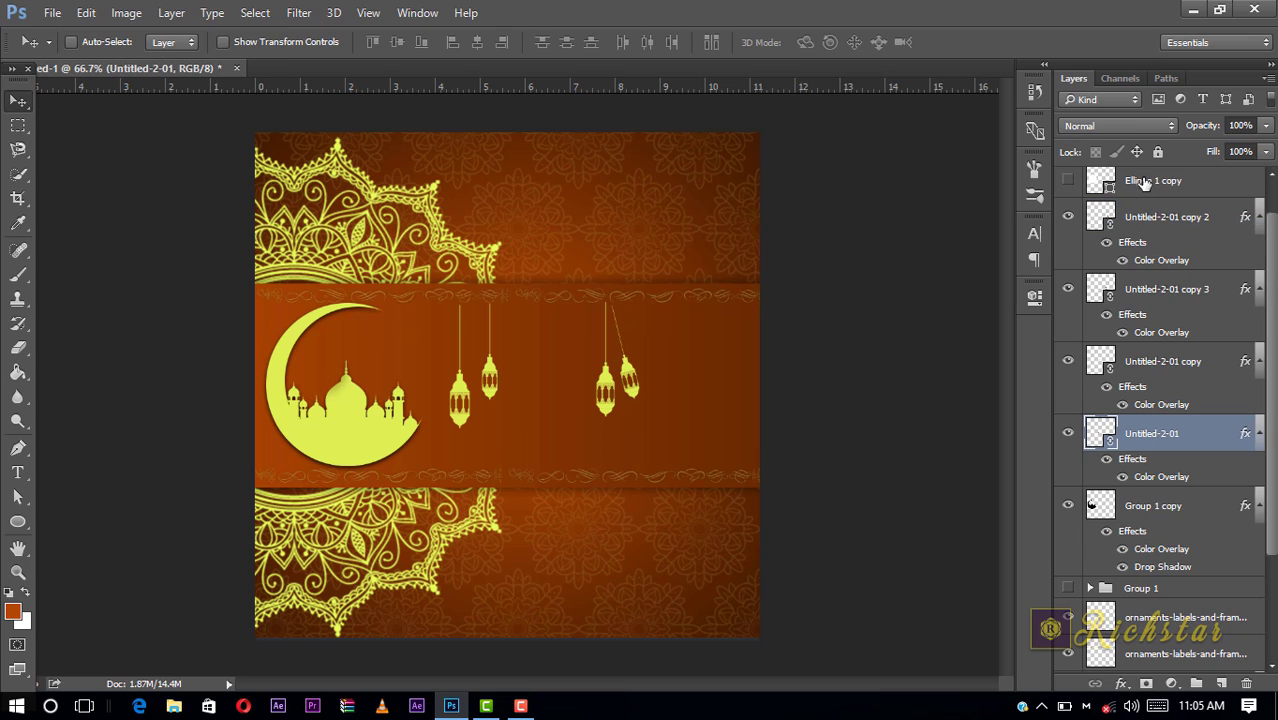
- Group the four Untitled-2-01 lantern layers into Group 2
left_click(1148, 217, "shift")
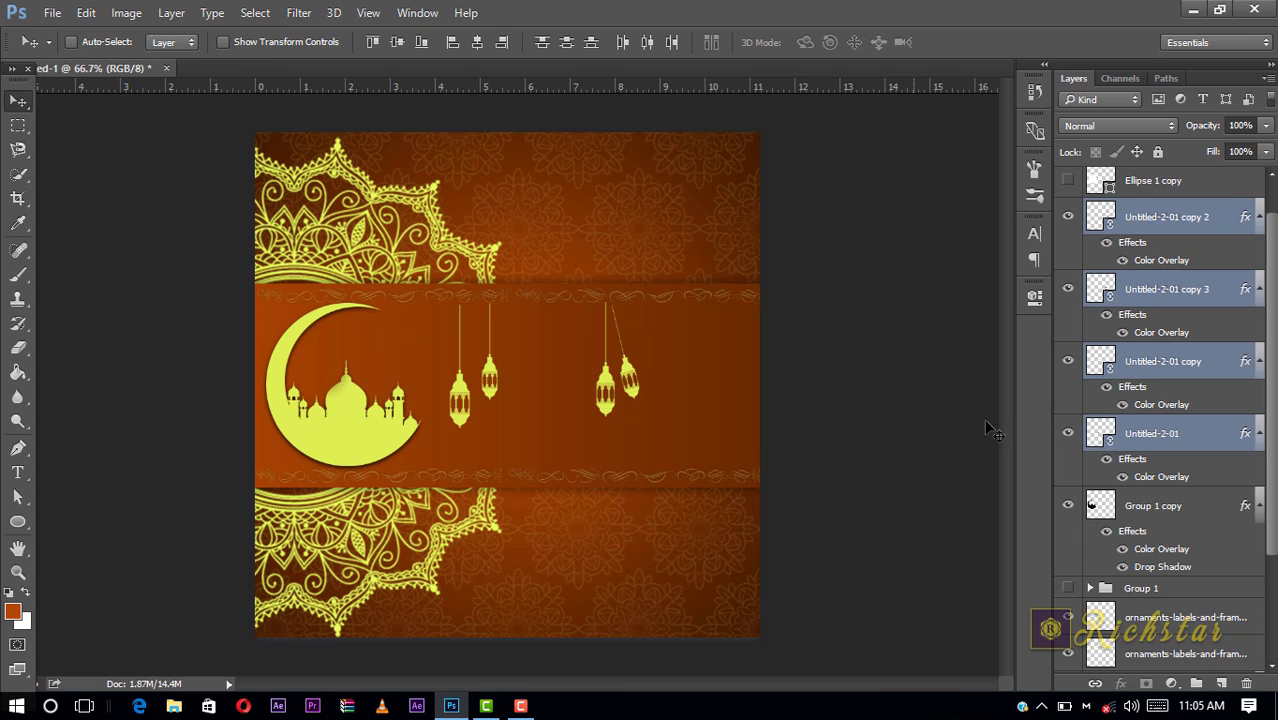
left_click(1197, 683)
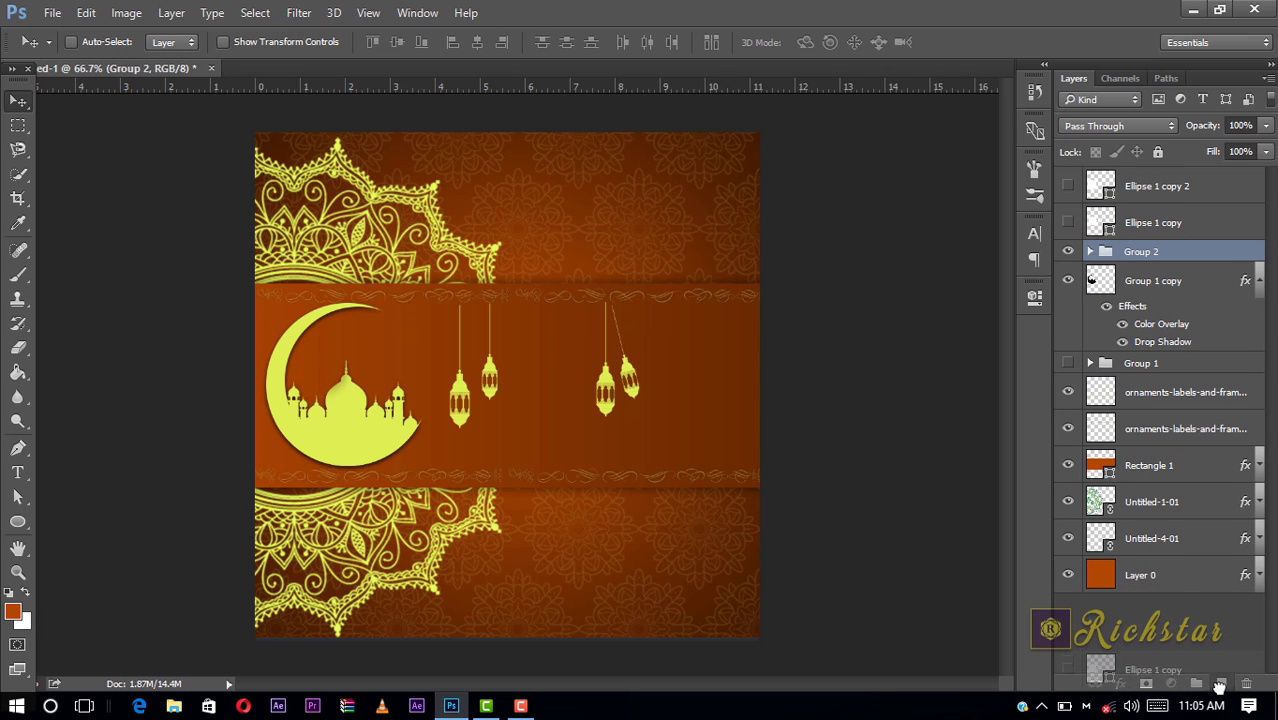
left_click_drag(1219, 686, 1221, 683)
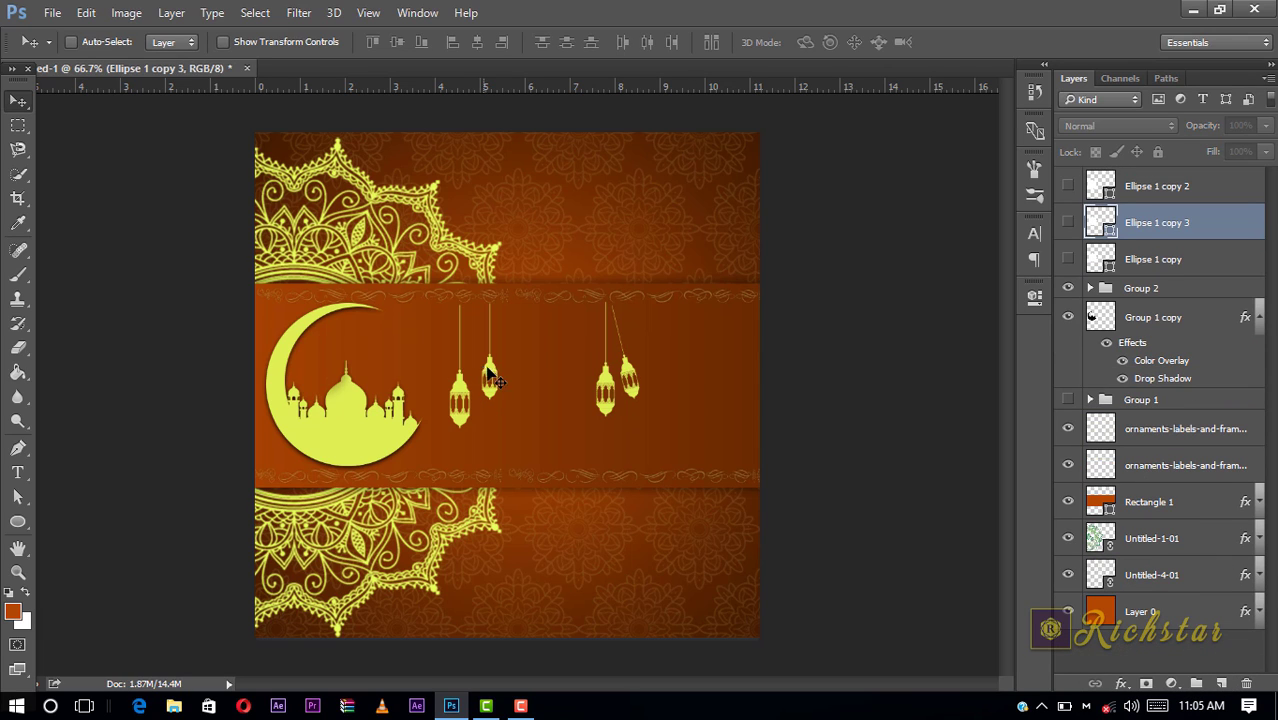
left_click_drag(488, 374, 494, 390)
left_click_drag(494, 390, 536, 380)
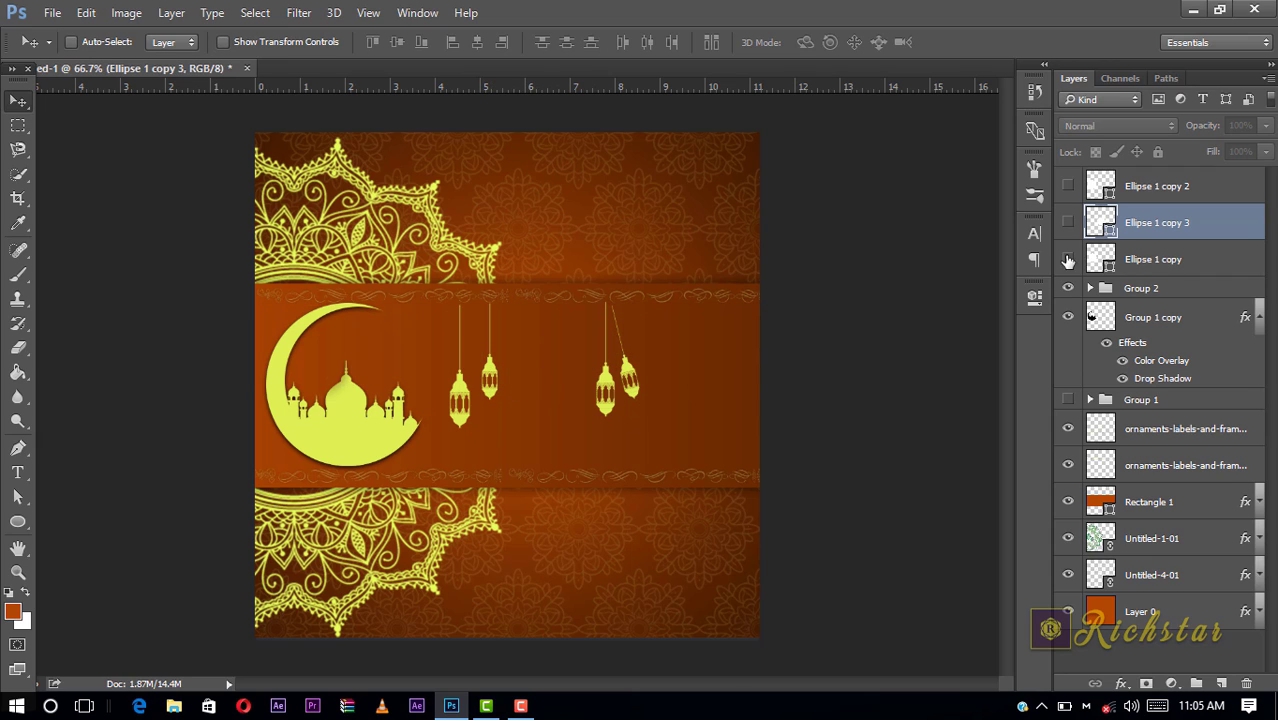
- Shift Group 2 slightly right, duplicate it, and move the copy toward the band's right end
left_click(1160, 290)
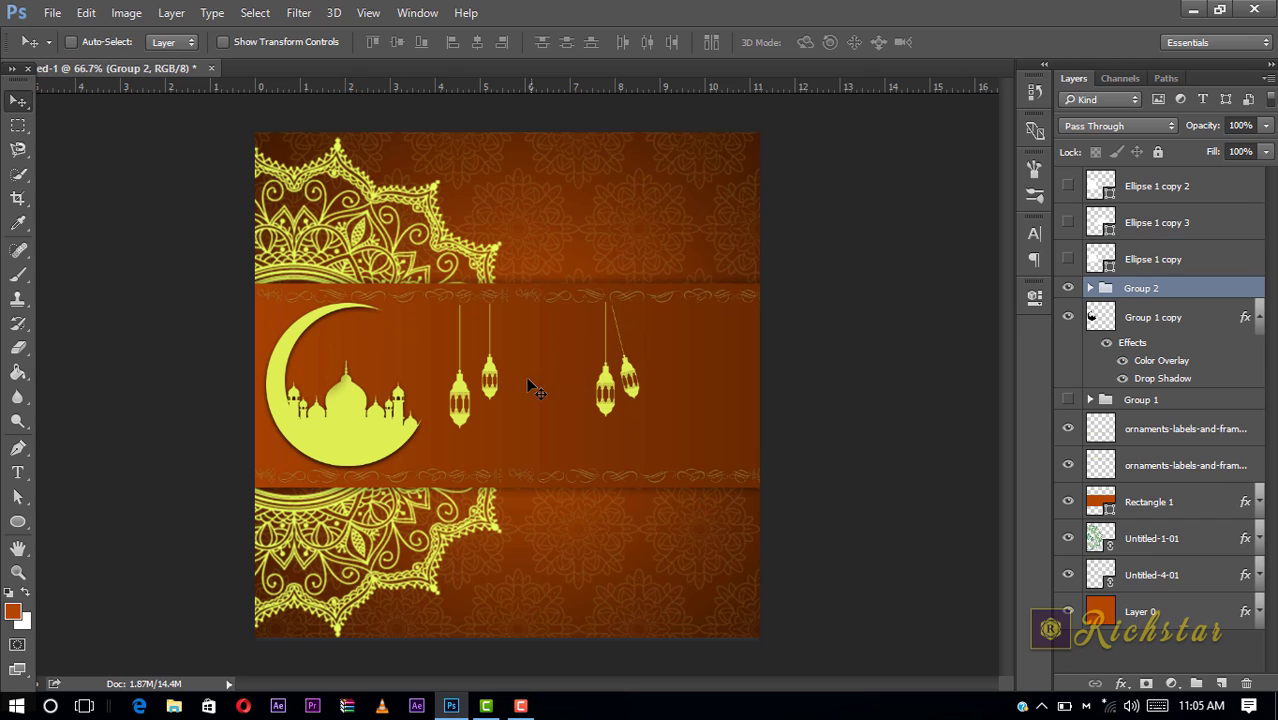
left_click_drag(516, 387, 538, 387)
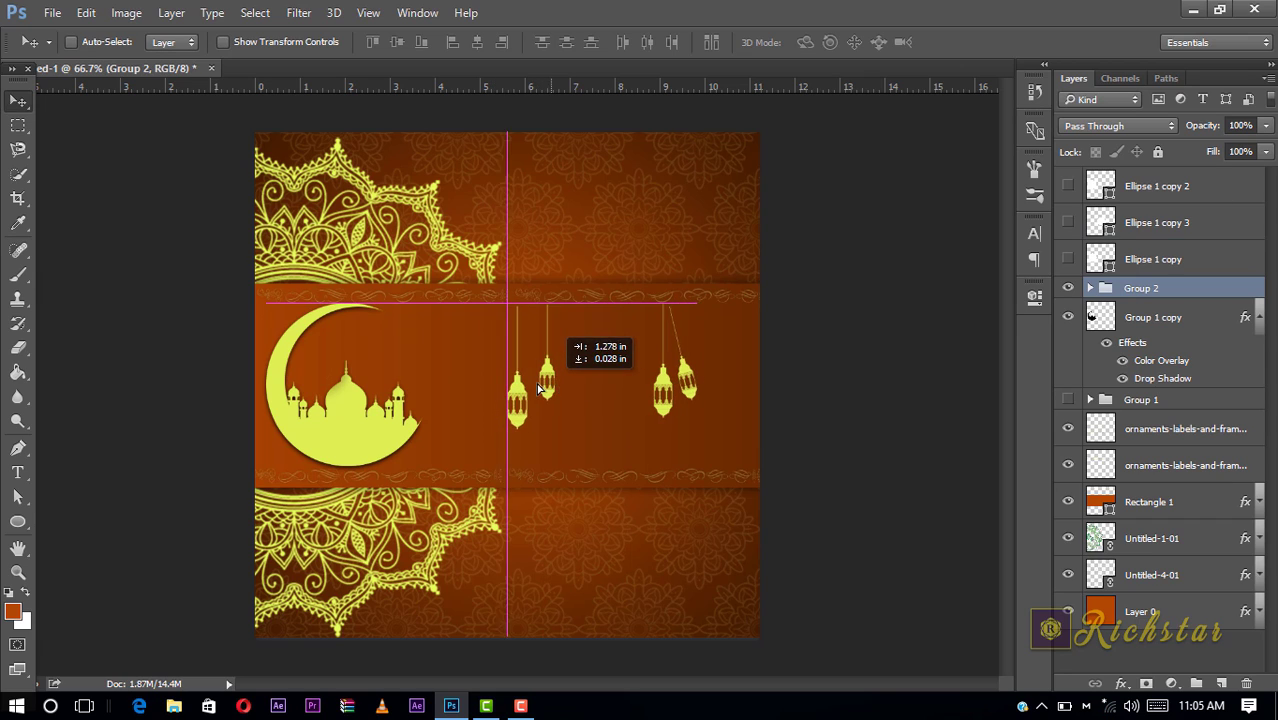
left_click_drag(1140, 288, 1222, 684)
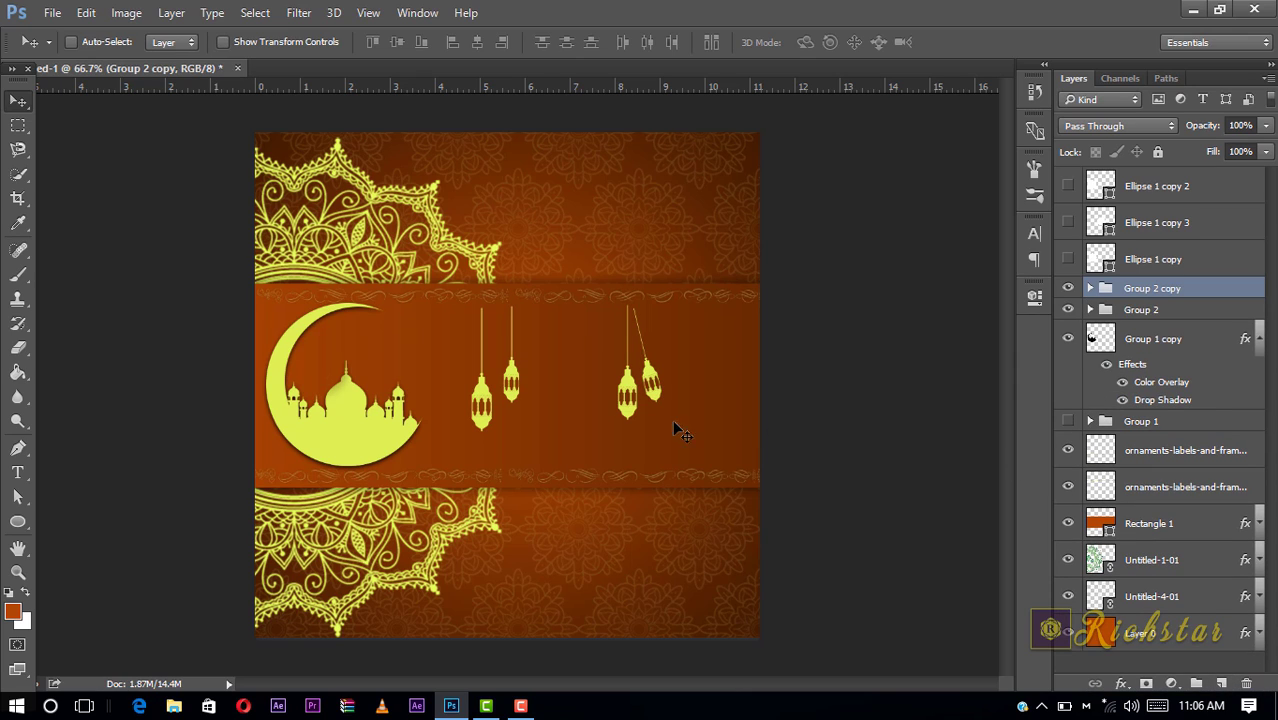
left_click_drag(656, 397, 723, 397)
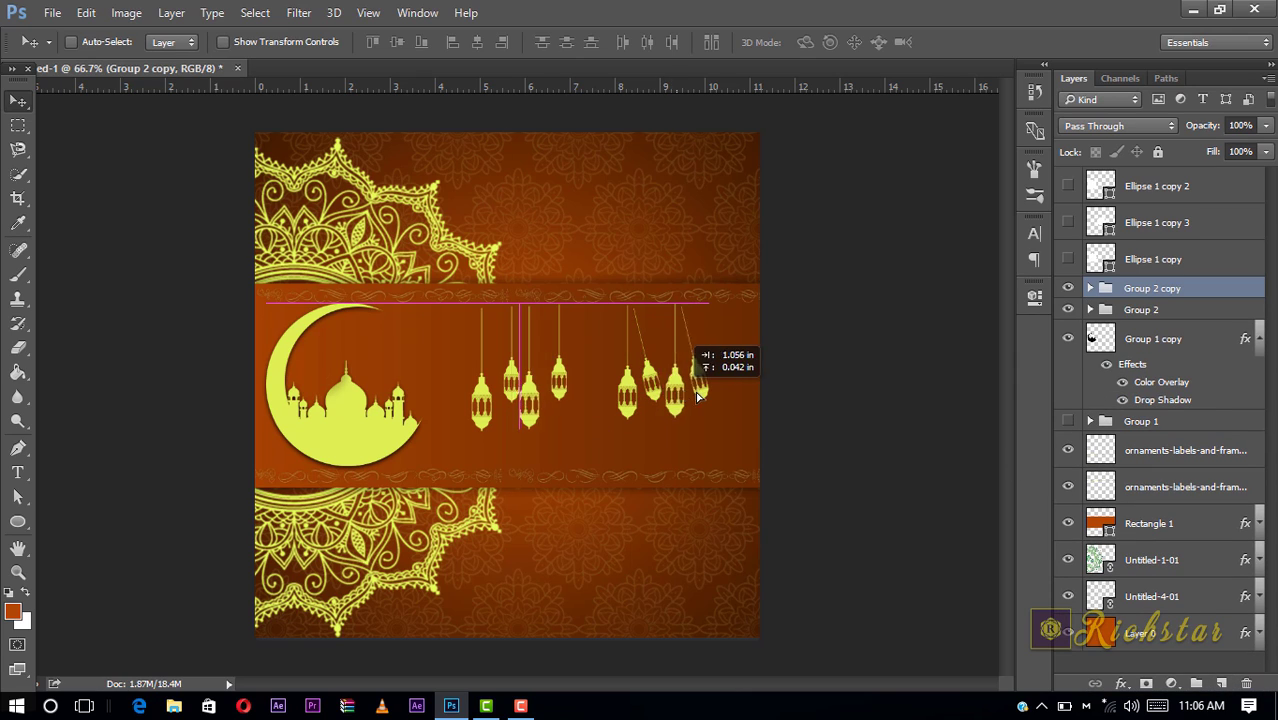
- Shrink the Group 2 copy lanterns slightly and nudge them upward
left_click(230, 45)
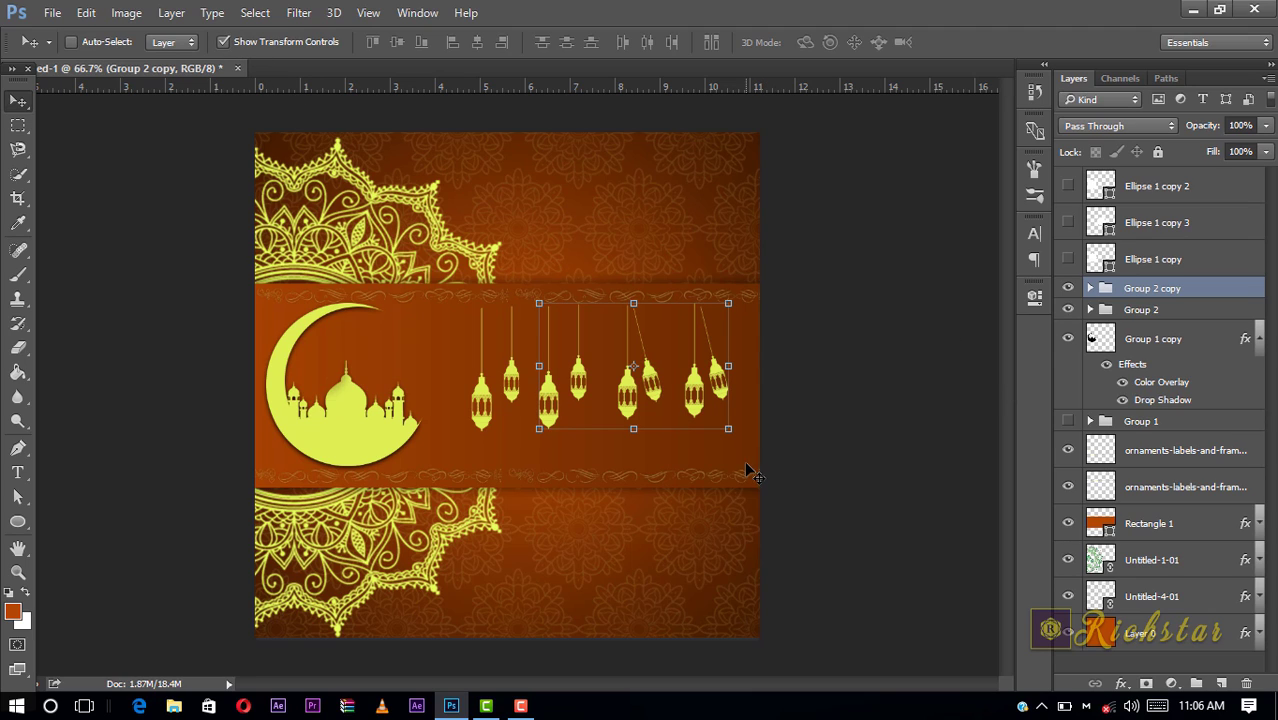
left_click_drag(730, 428, 723, 422)
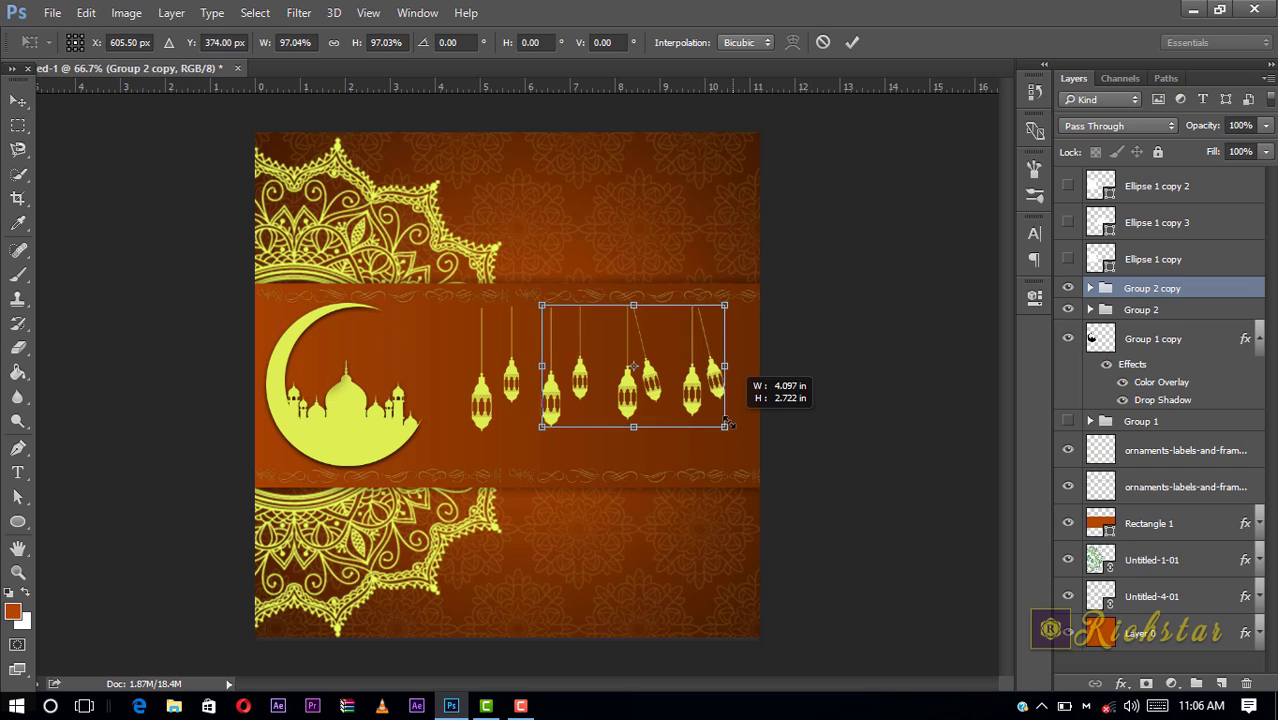
key("Up")
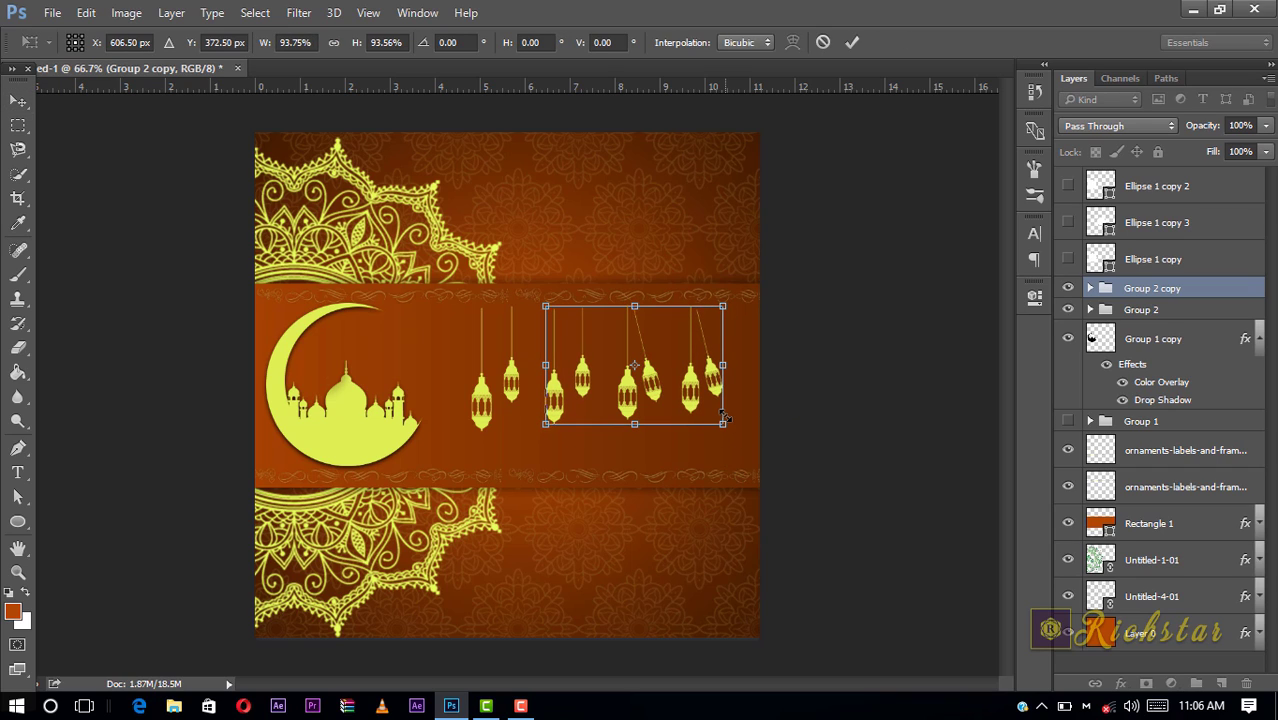
key("Up")
key("Up")
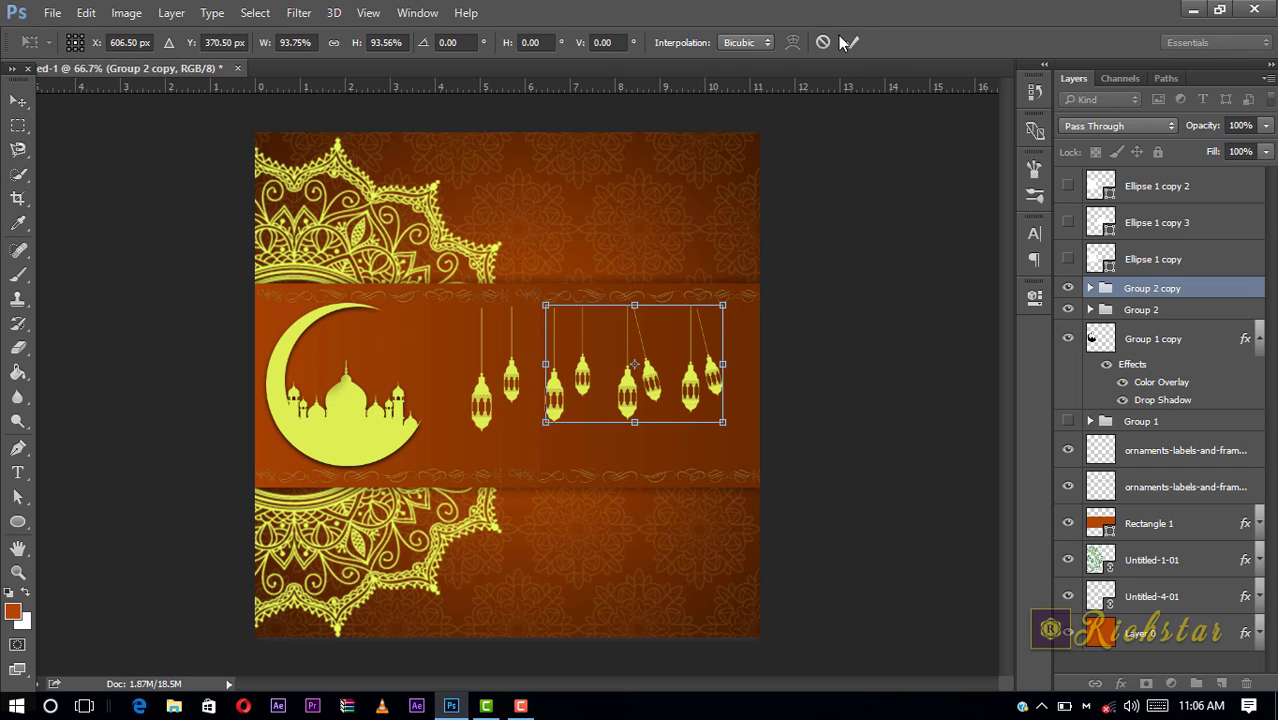
left_click(851, 42)
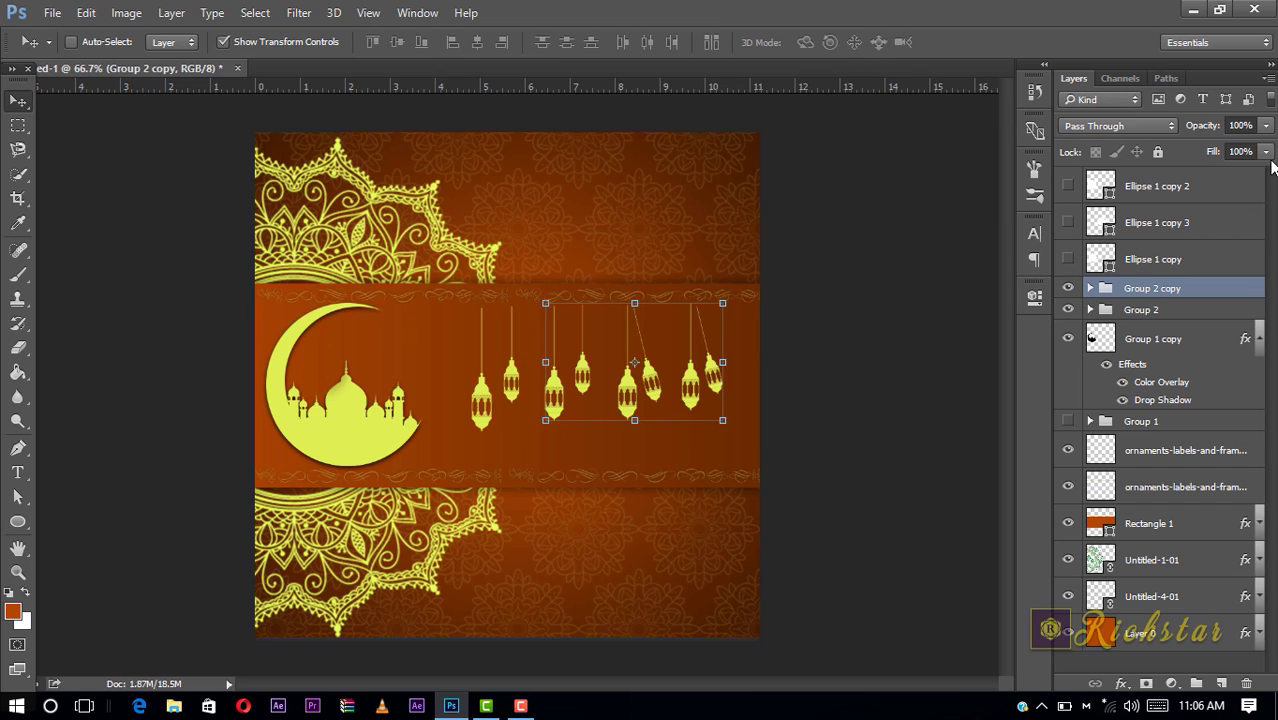
- Set the Group 2 copy opacity to 54% and hide the transform controls
mouse_move(1271, 141)
left_mouse_down()
mouse_move(1210, 160)
mouse_move(1209, 143)
left_mouse_up()
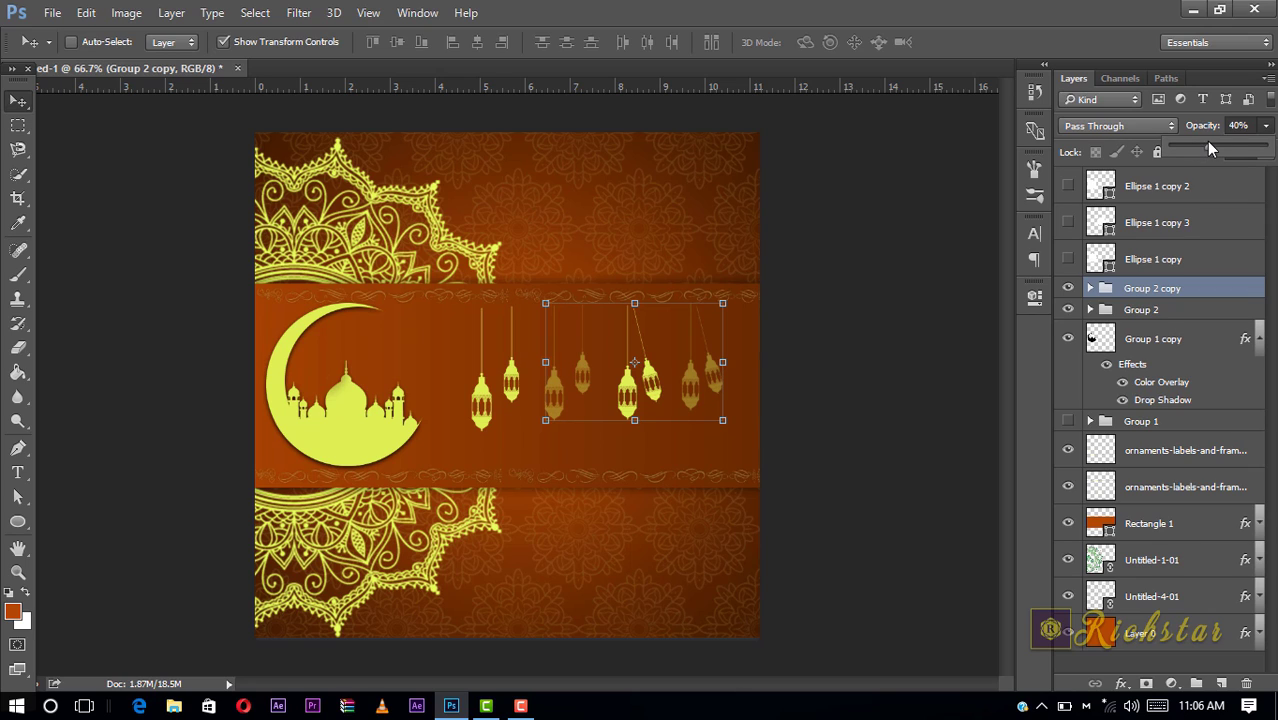
left_click(779, 430)
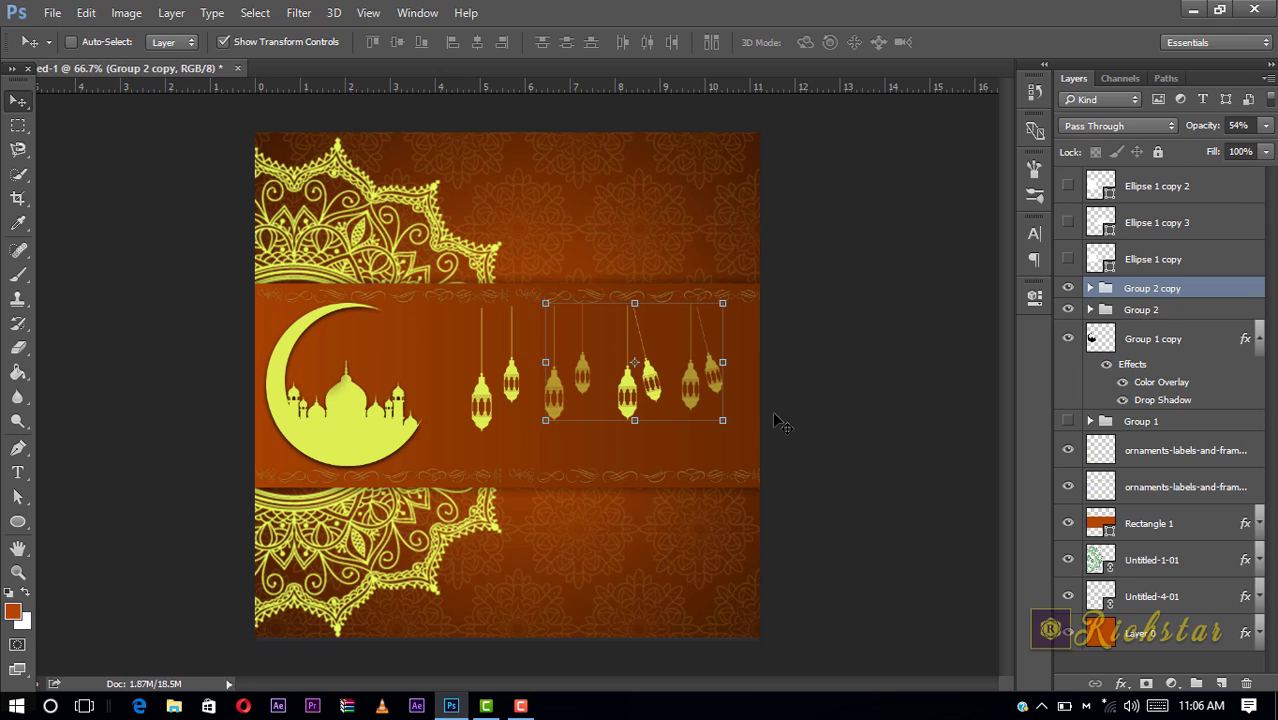
left_click(223, 42)
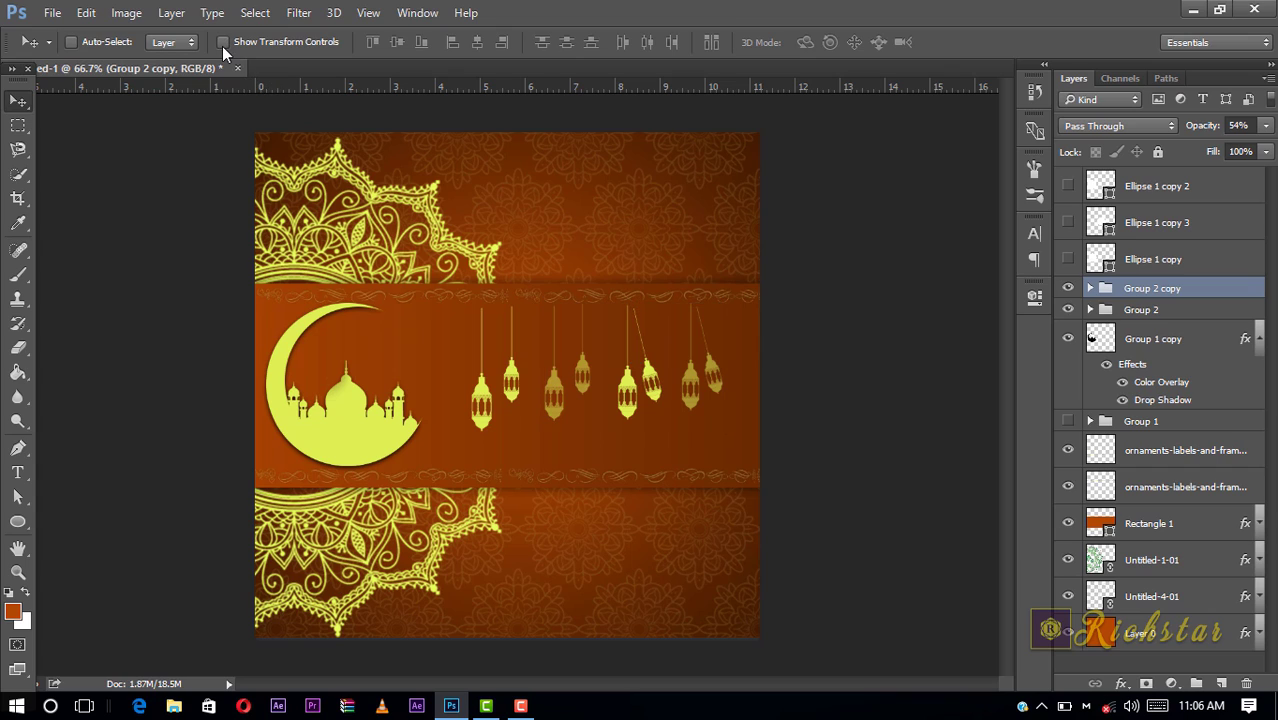
- Type the text 'Eid Mubarak' on the canvas below the lanterns
left_click(18, 474)
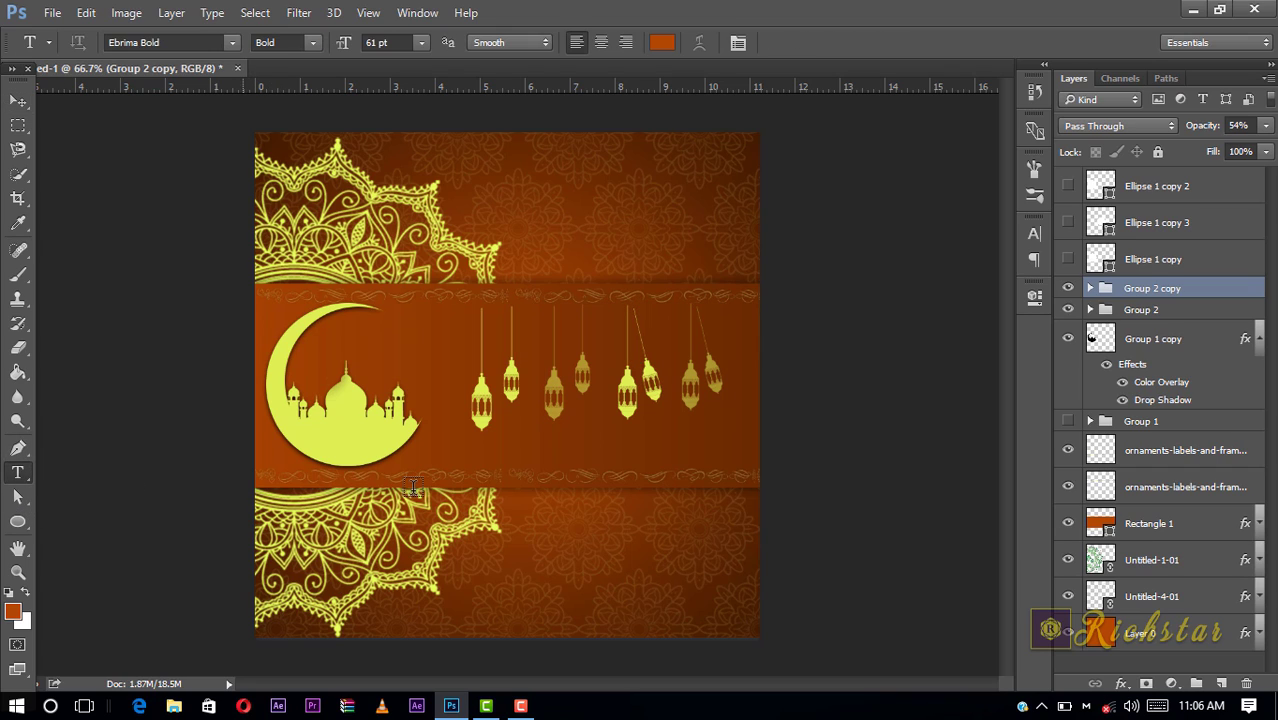
left_click(533, 438)
type("E")
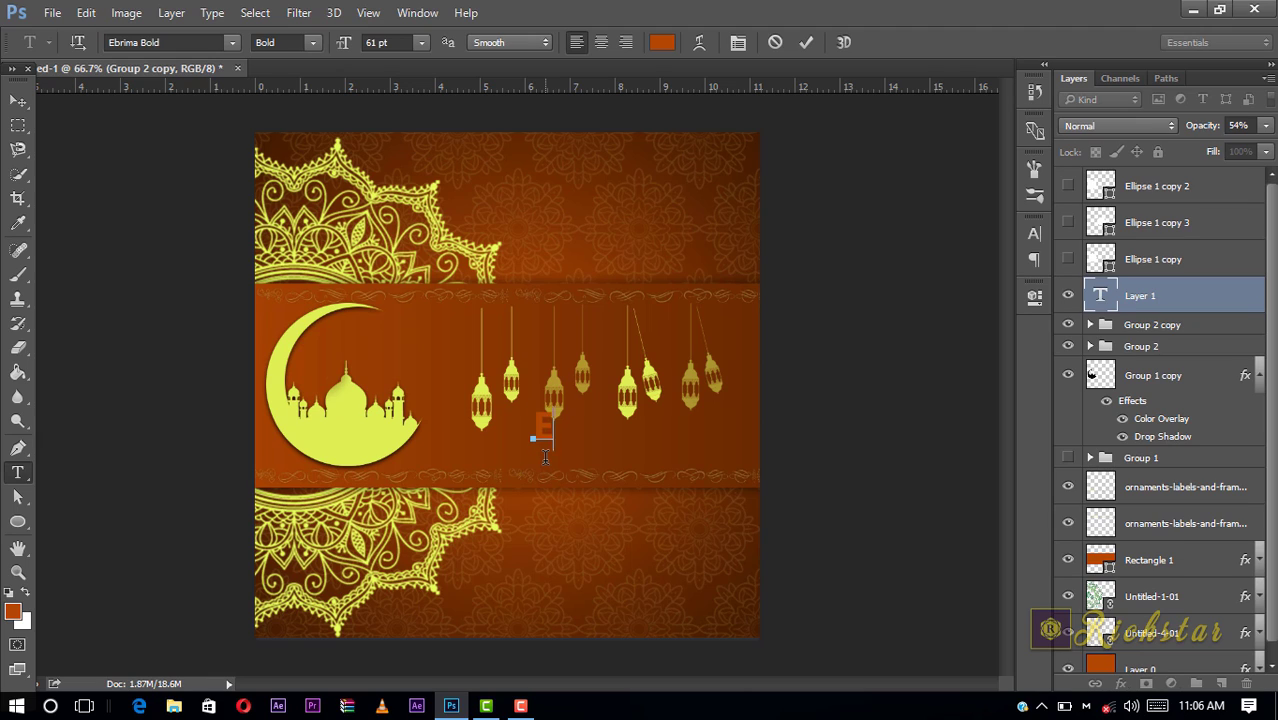
type("id")
type(" Mub")
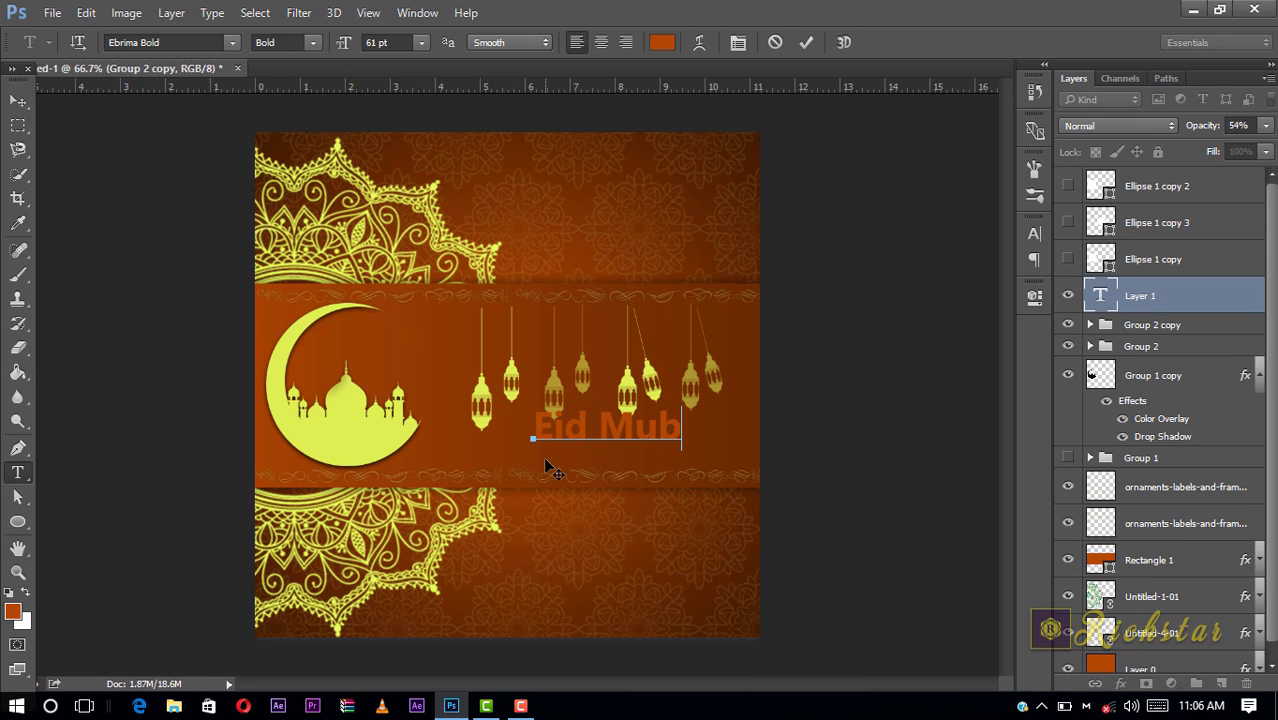
type("arak")
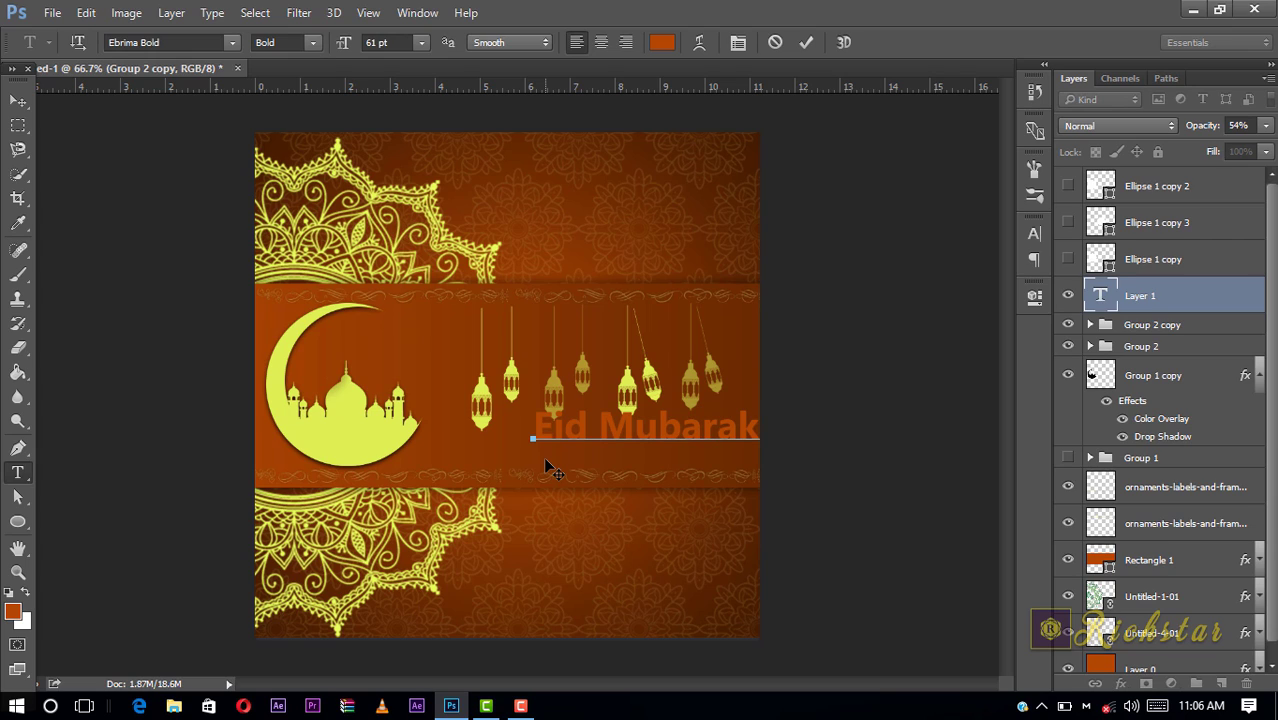
- Colour the Eid Mubarak text yellow #ddf054, sampled from the crescent moon
key("ctrl+shift+Left")
key("ctrl+shift+Left")
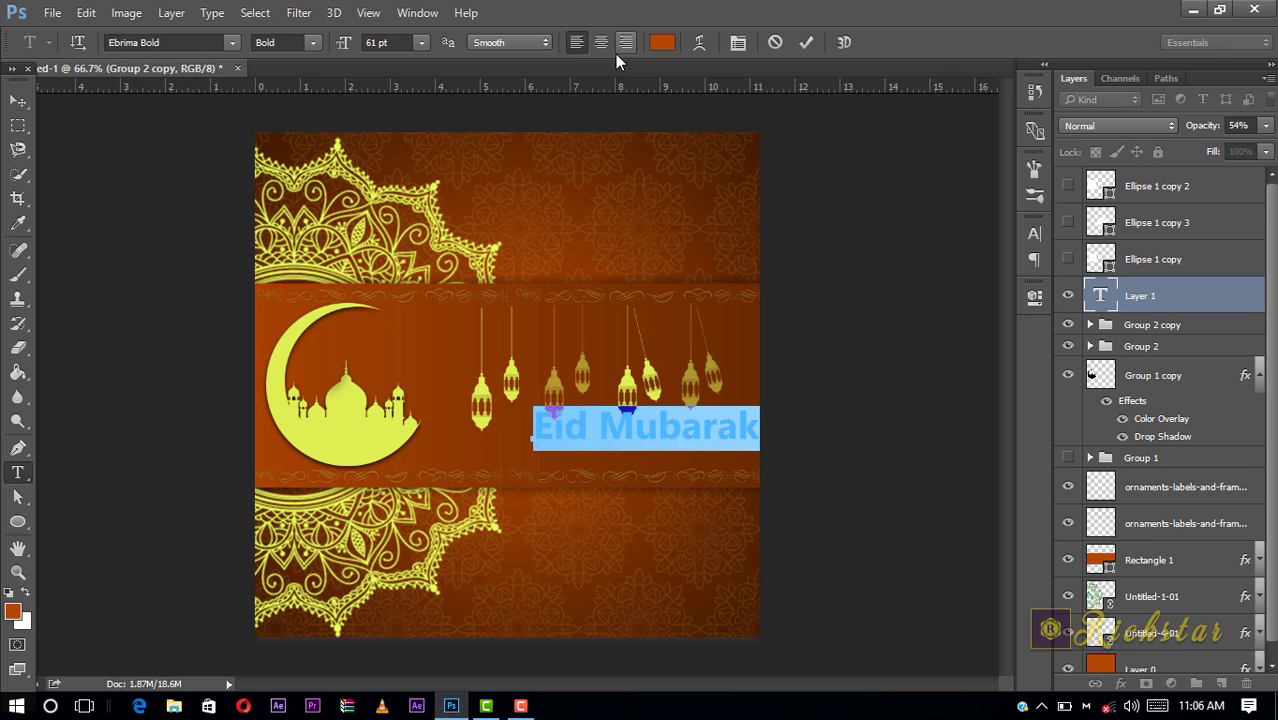
left_click(661, 42)
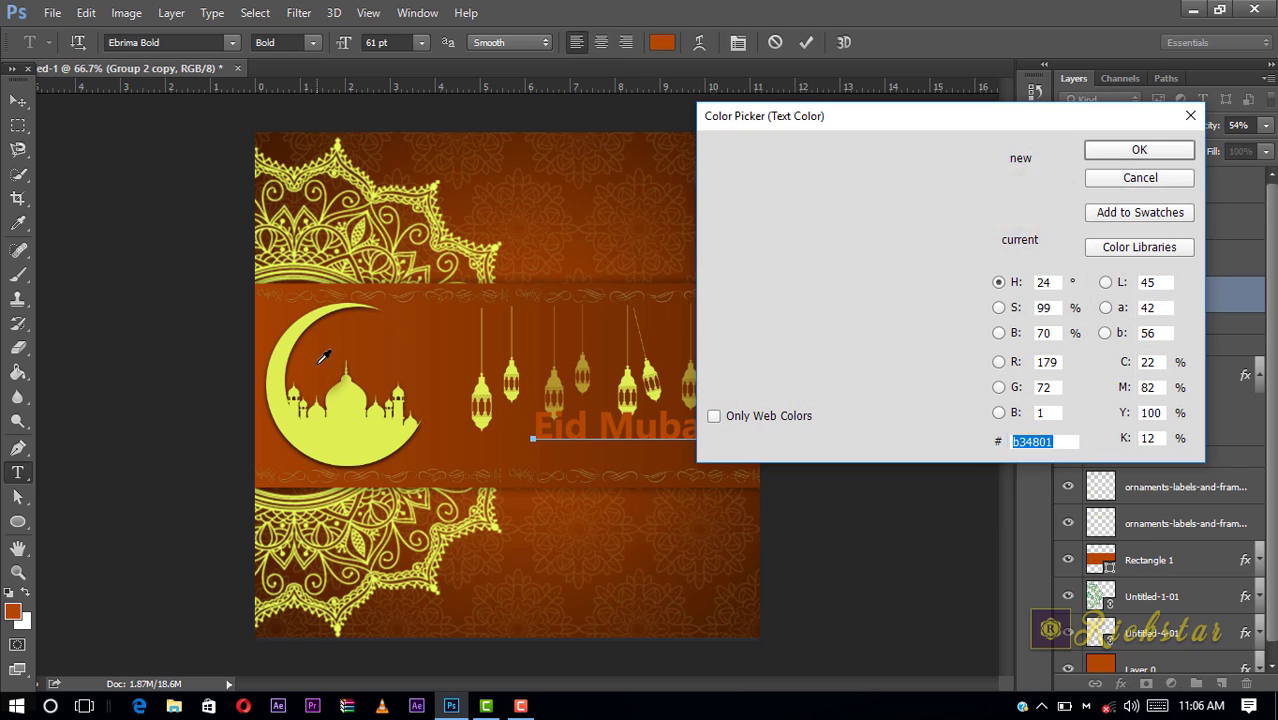
left_click(335, 446)
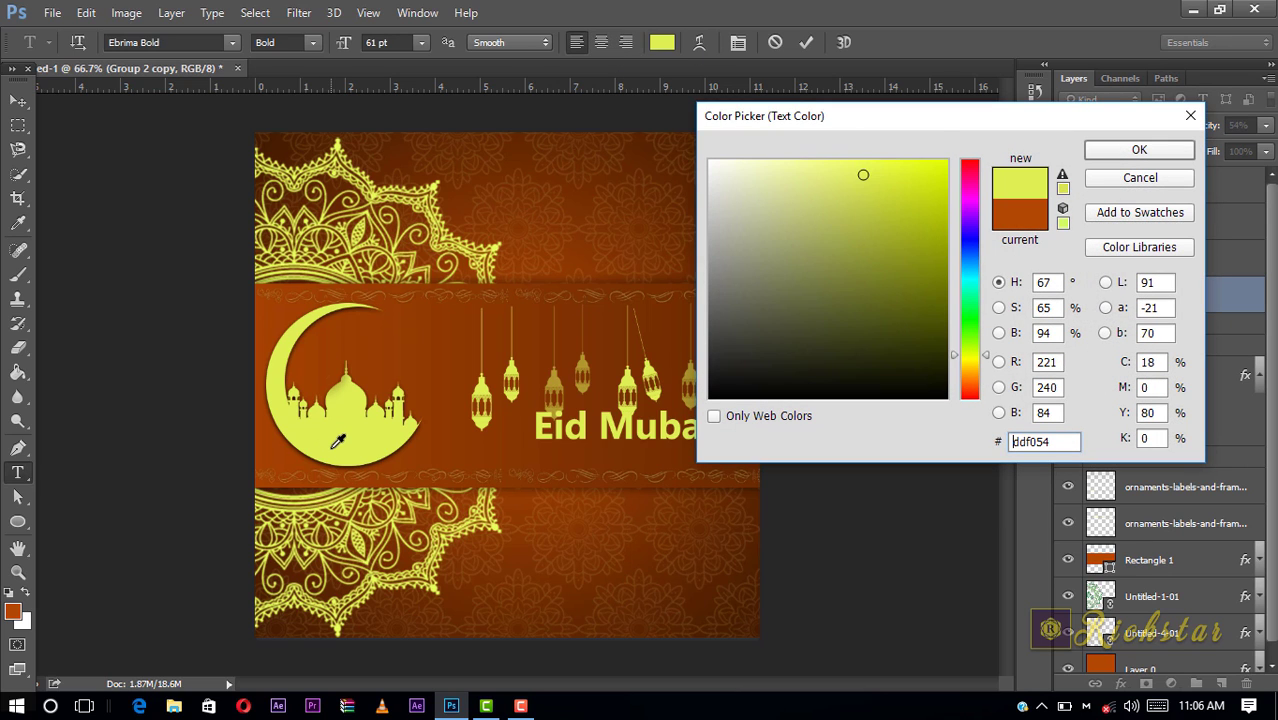
left_click(1139, 151)
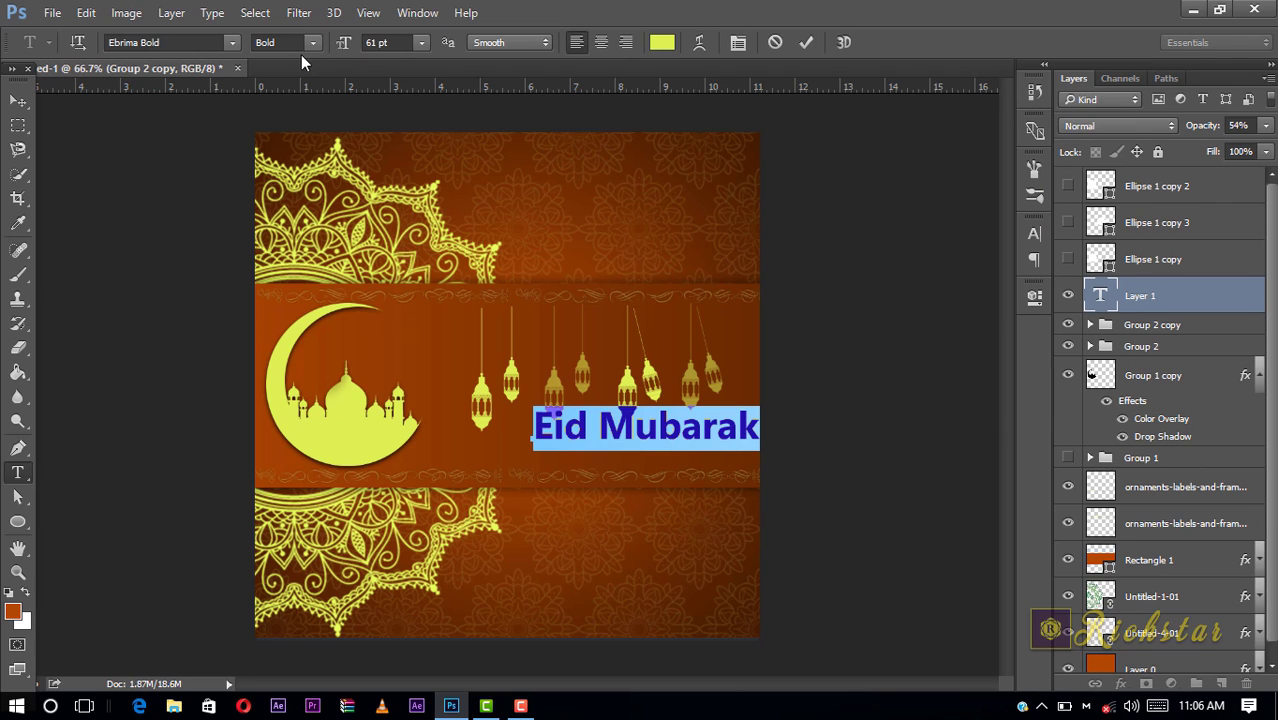
left_click(234, 43)
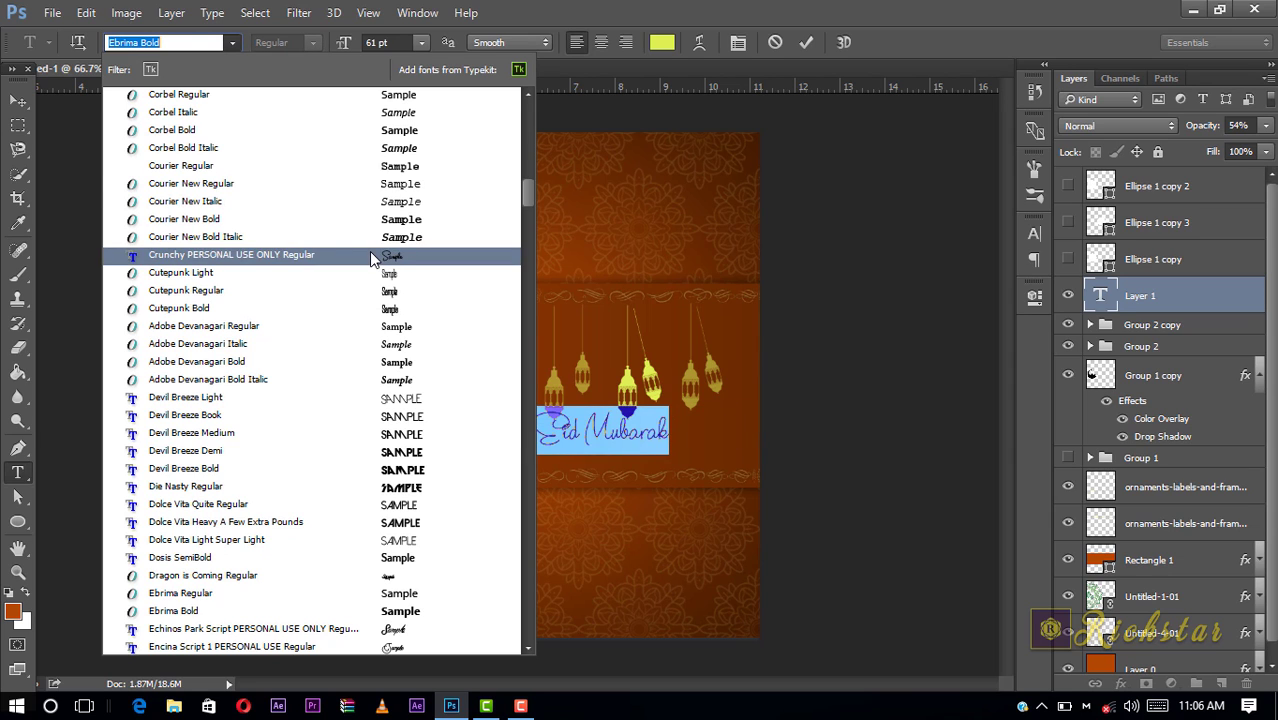
- Set 'Eid Mubarak' in the Margueritas Regular script font and commit the text
scroll(370, 254, "down", 3)
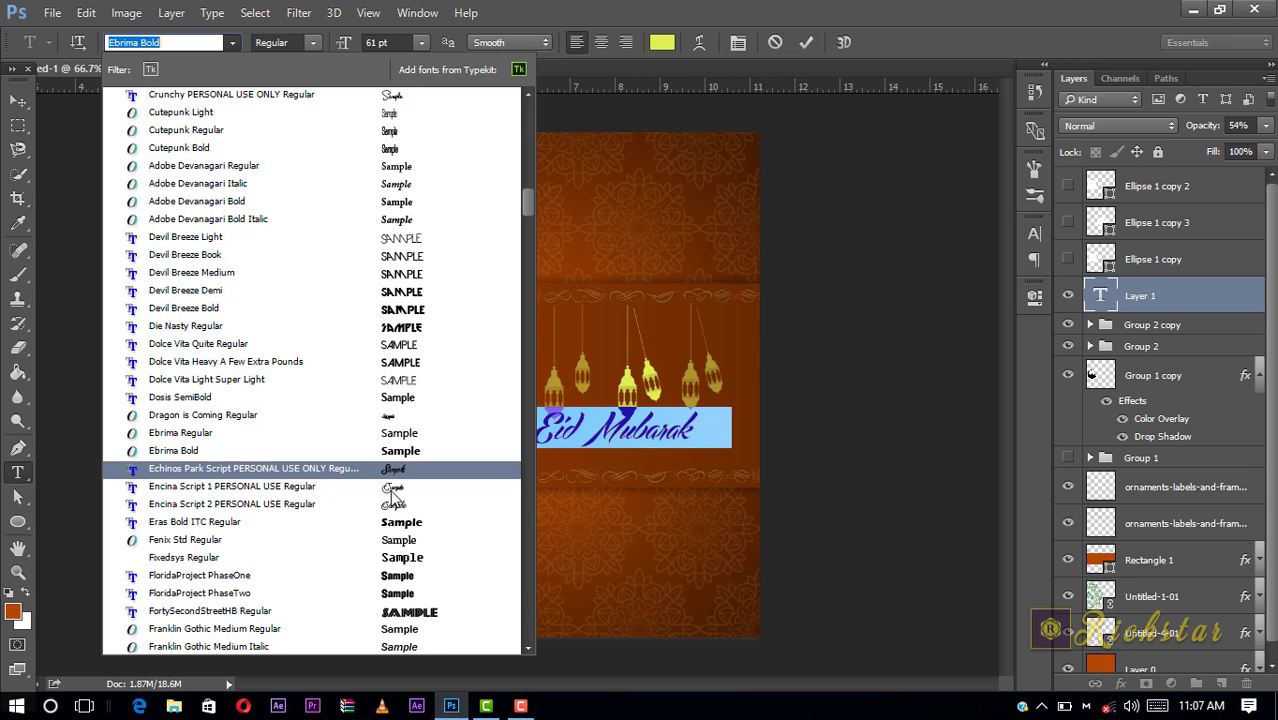
scroll(392, 490, "down", 2)
scroll(392, 490, "down", 6)
scroll(392, 490, "down", 2)
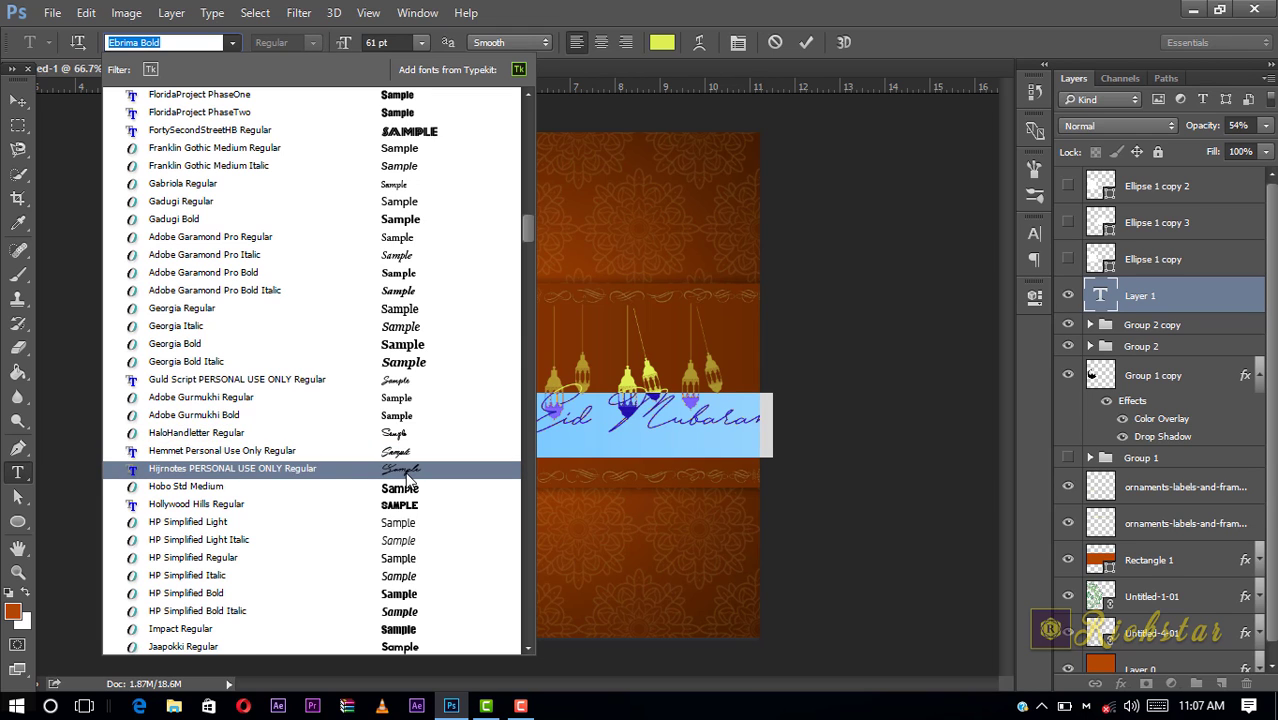
scroll(408, 483, "down", 3)
scroll(408, 483, "down", 3)
scroll(408, 483, "down", 2)
scroll(408, 483, "down", 3)
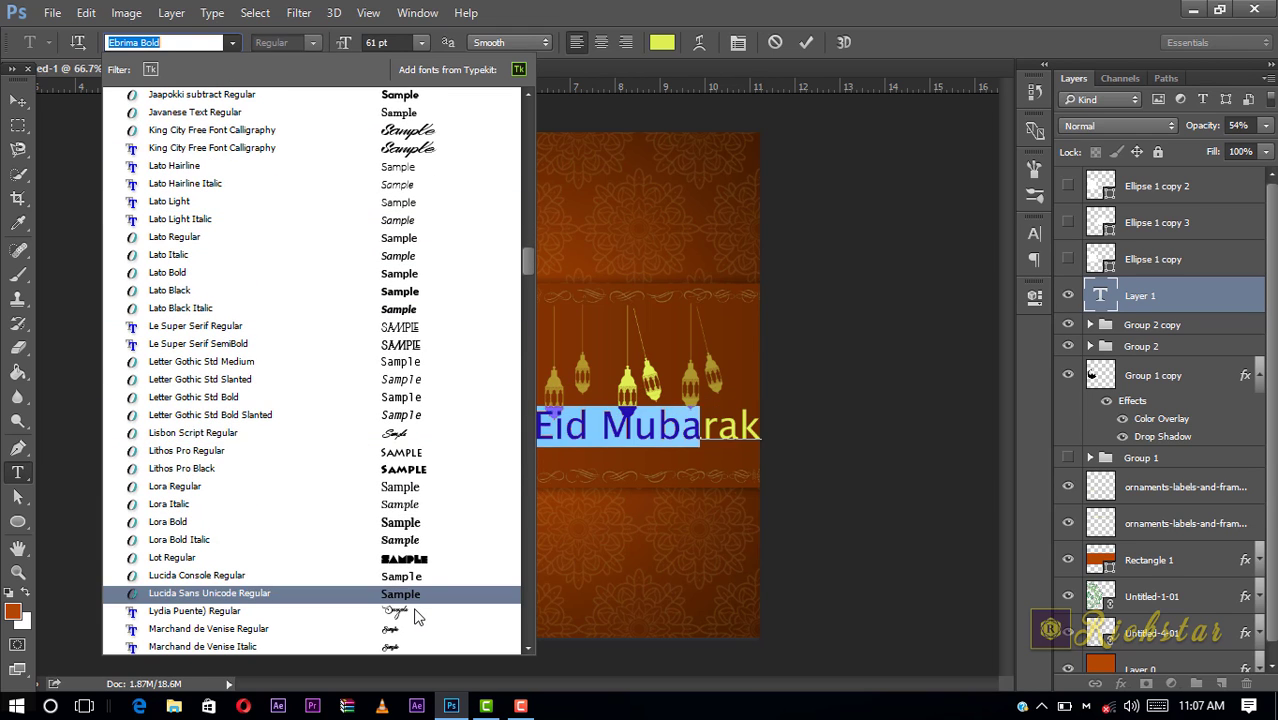
scroll(413, 607, "down", 2)
scroll(408, 537, "down", 1)
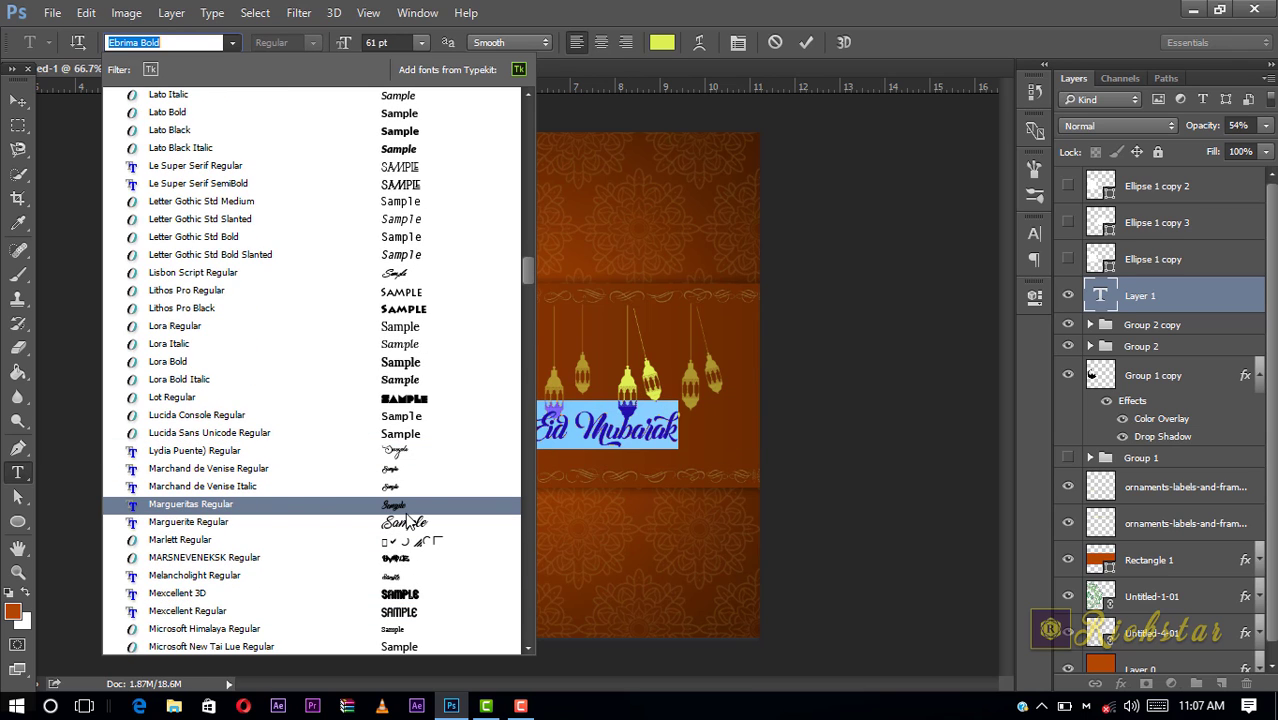
left_click(405, 512)
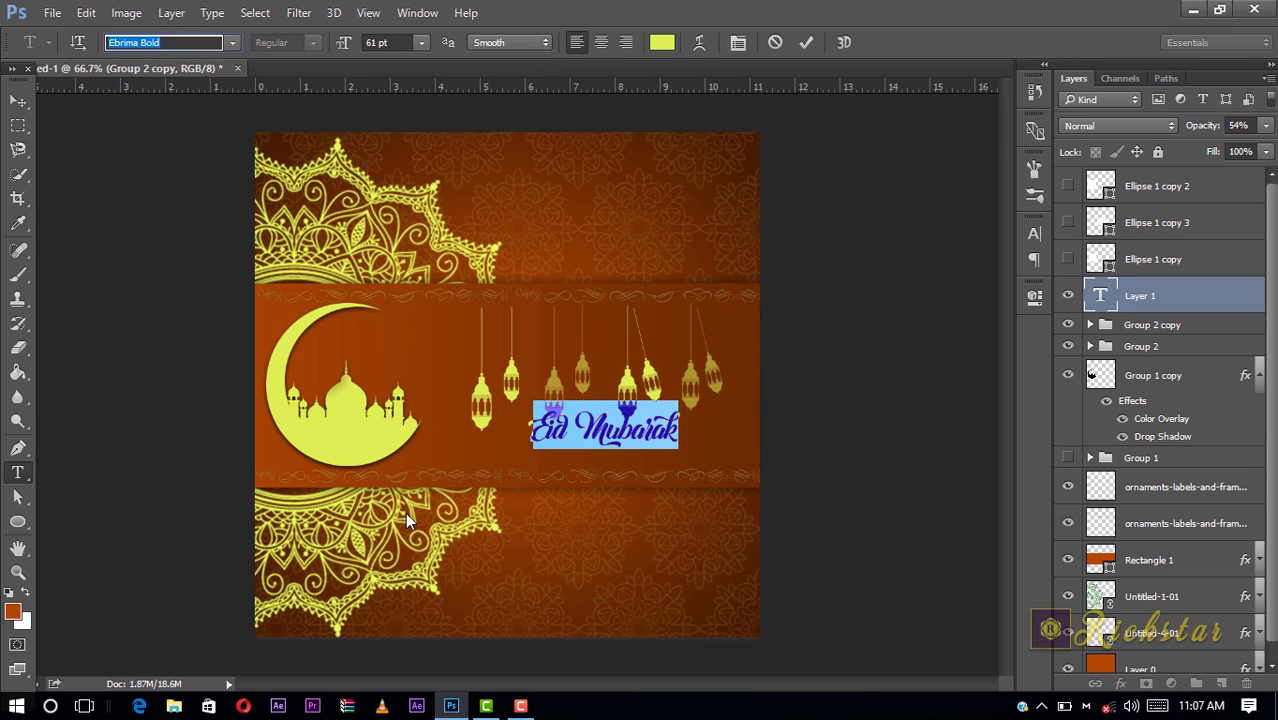
left_click(806, 43)
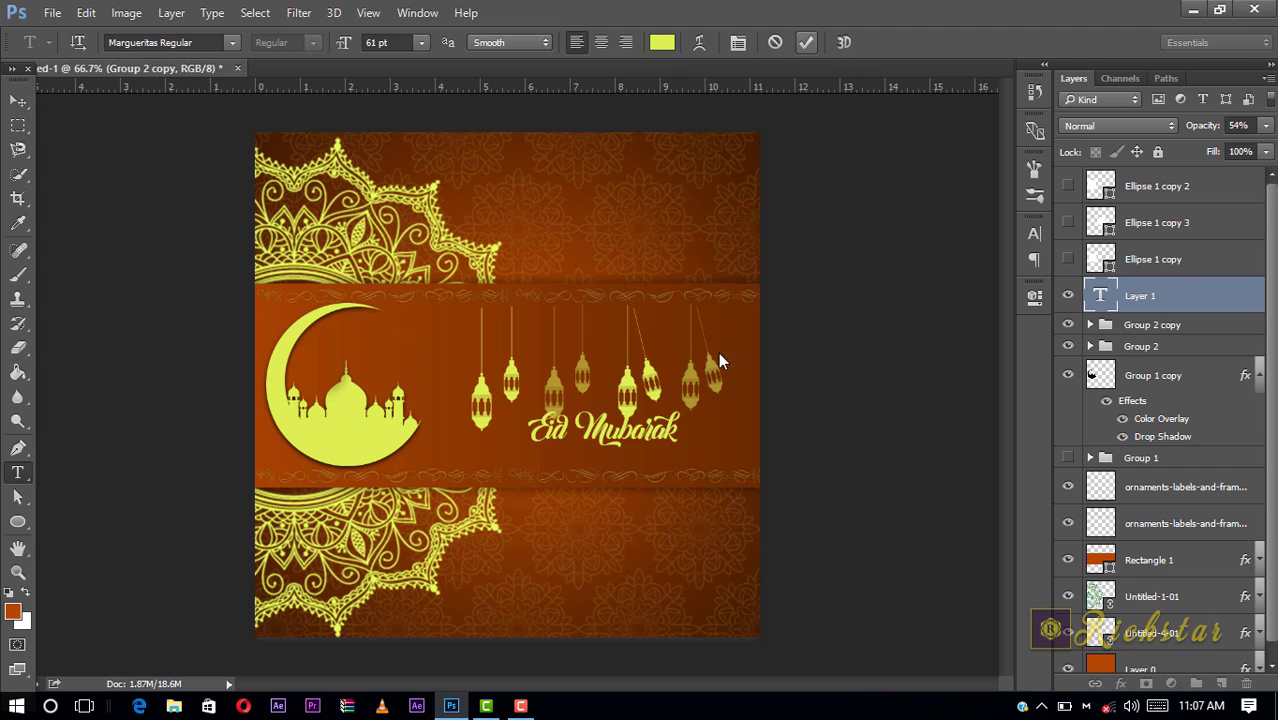
- Move the Eid Mubarak text down slightly and enlarge it to 100 pt
left_click(26, 101)
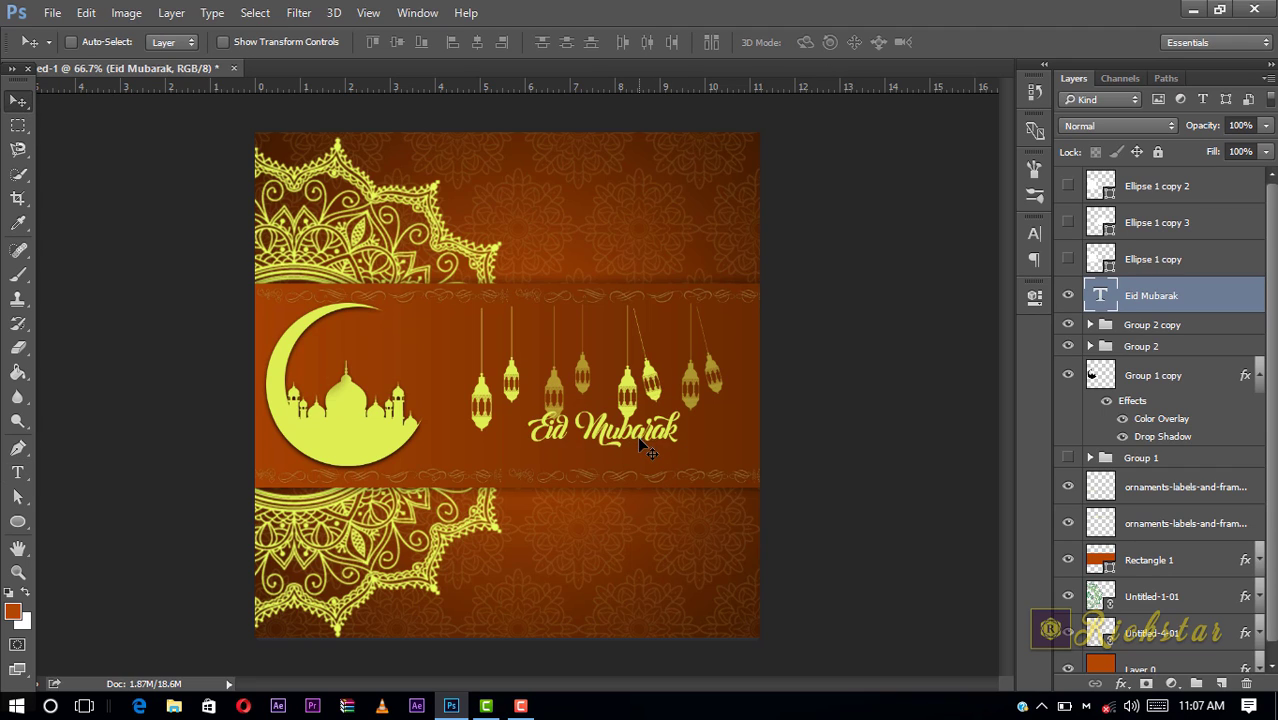
left_click_drag(642, 434, 644, 443)
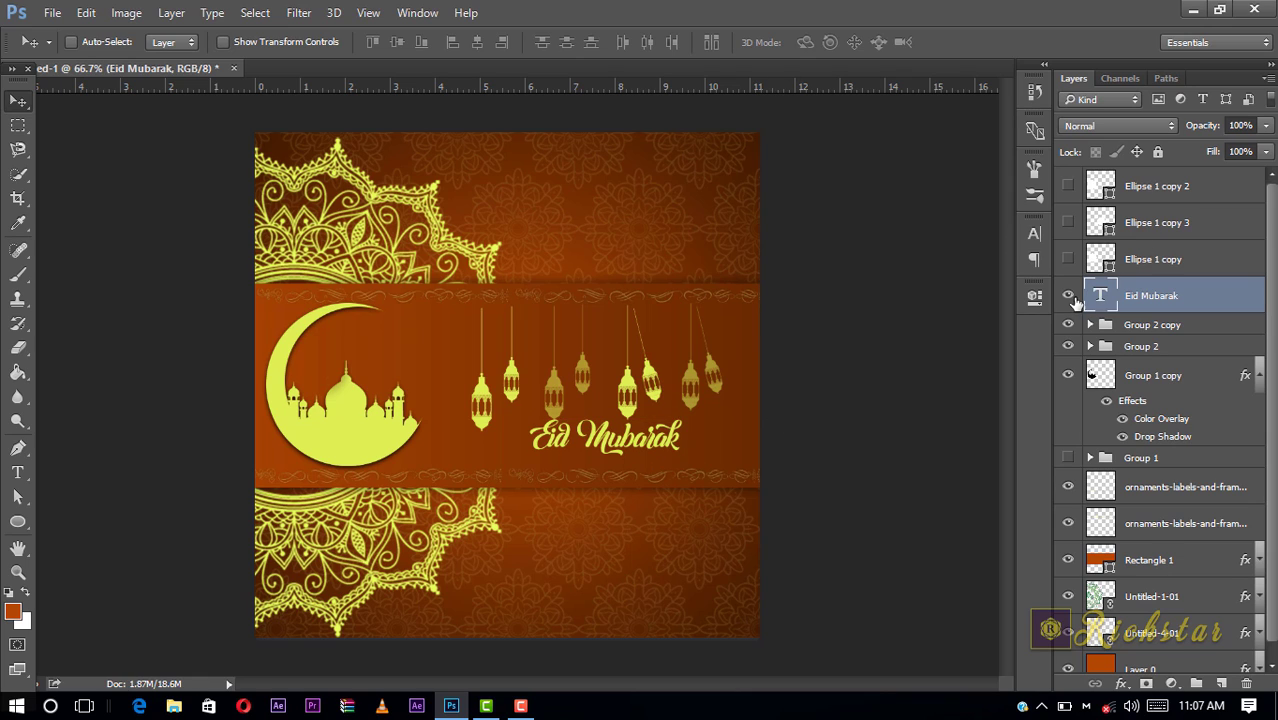
key("t")
key("Return")
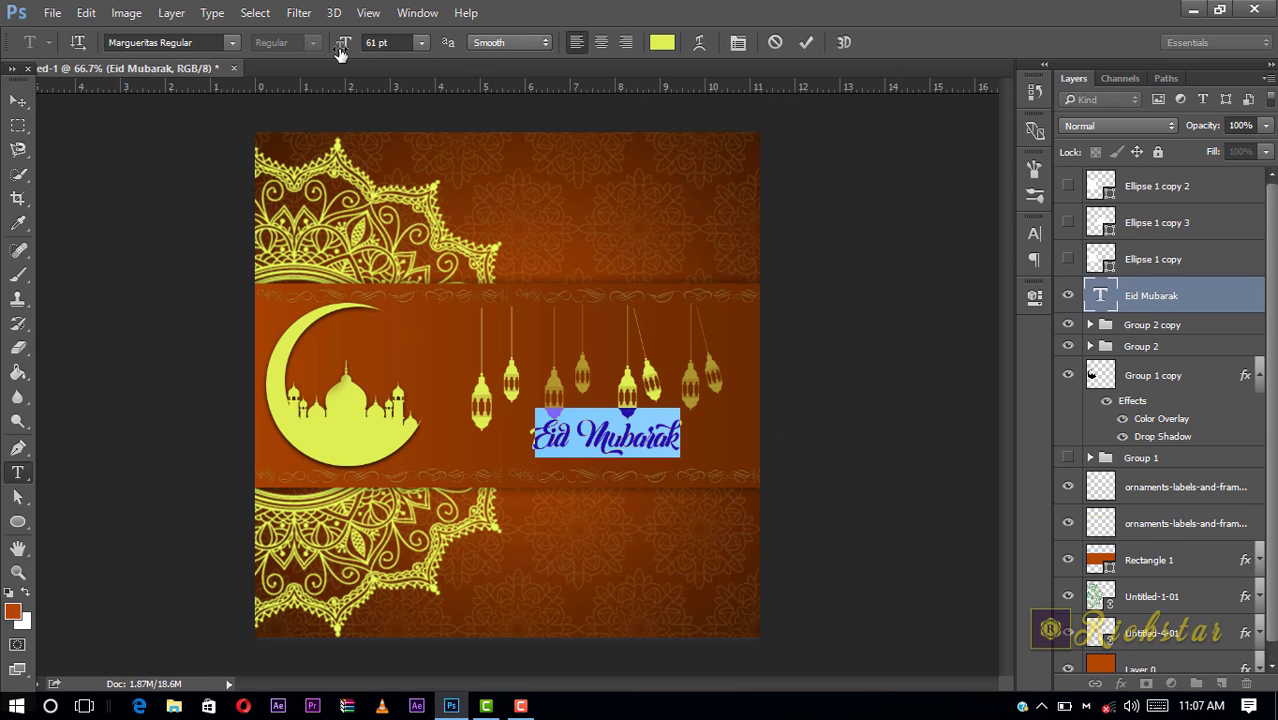
left_click_drag(340, 53, 385, 48)
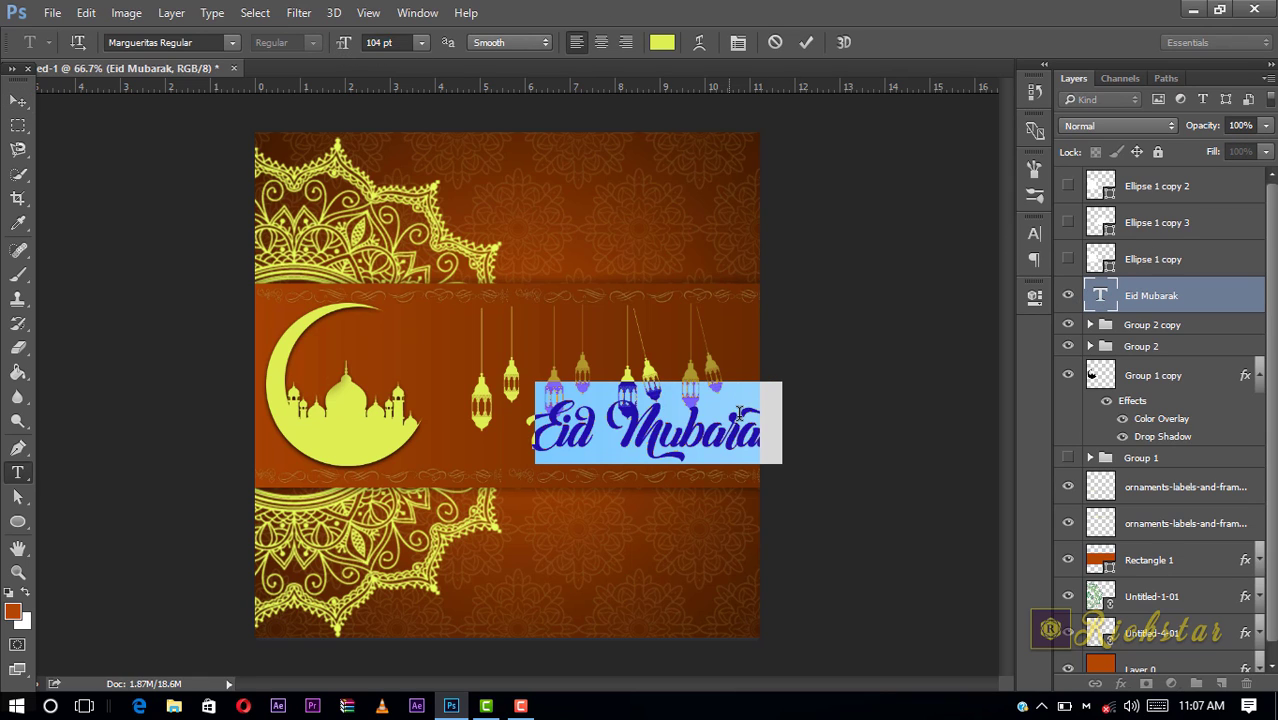
left_click(343, 45)
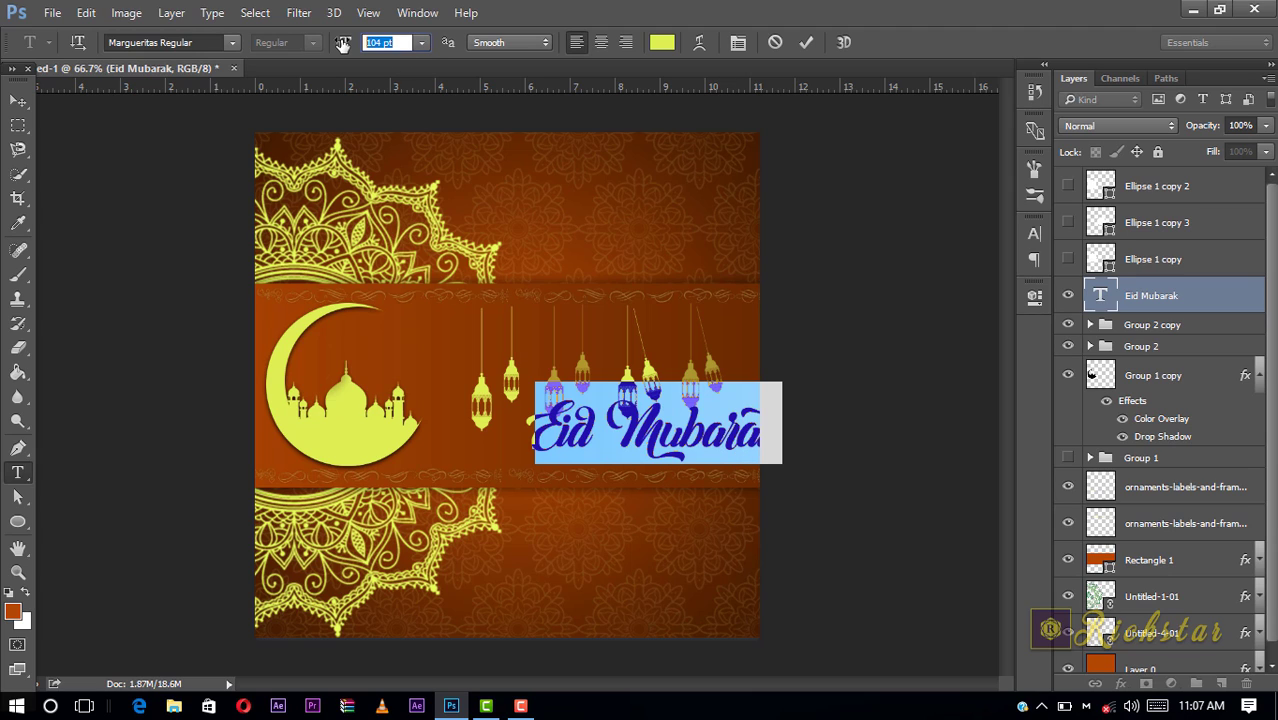
type("100")
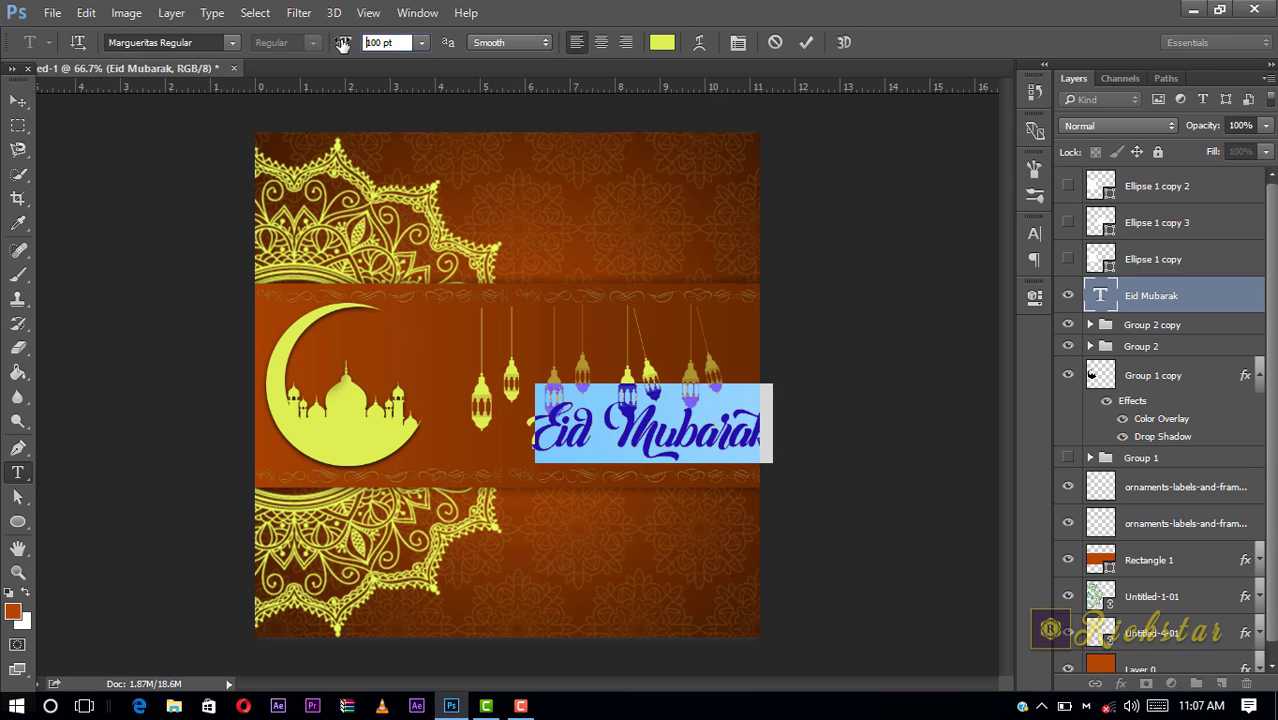
key("Return")
left_click(806, 42)
- Move Eid Mubarak lower and to the left, then reopen its text for editing
key("v")
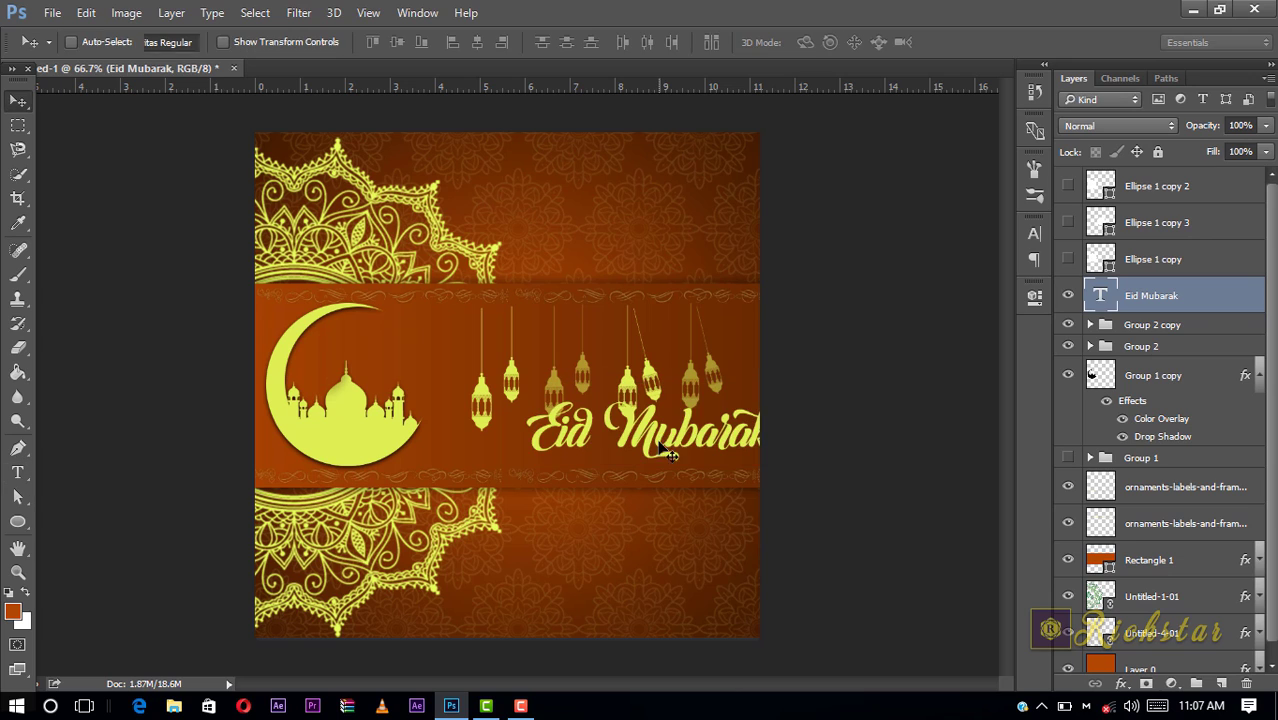
left_click_drag(656, 454, 607, 471)
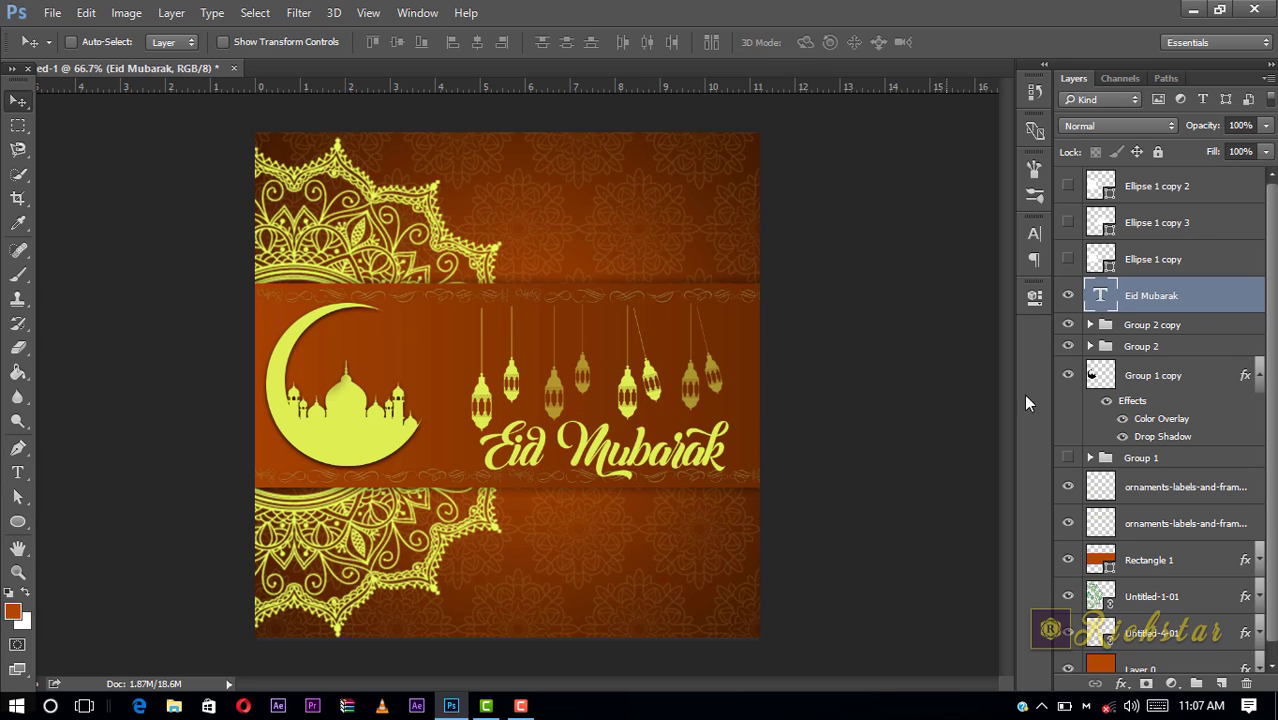
double_click(1110, 295)
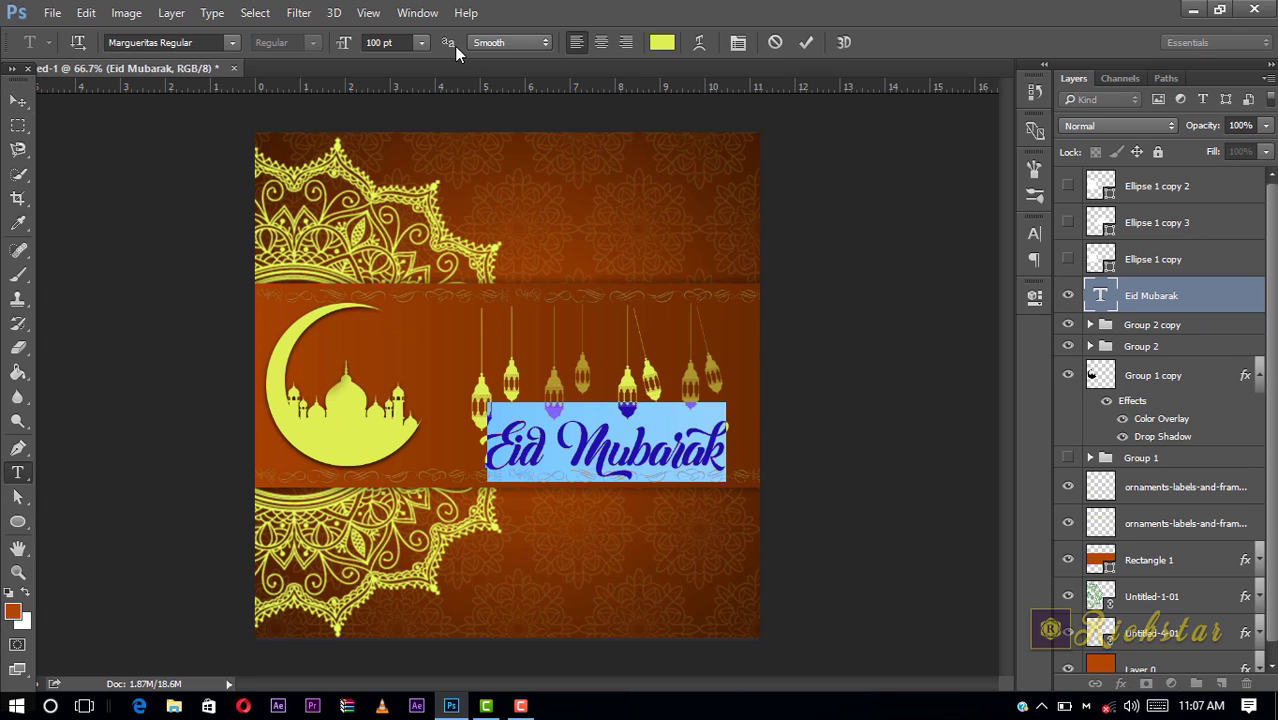
- Change the Eid Mubarak text font to Qaskin Black Personal Use Regular
left_click(231, 42)
scroll(375, 490, "down", 2)
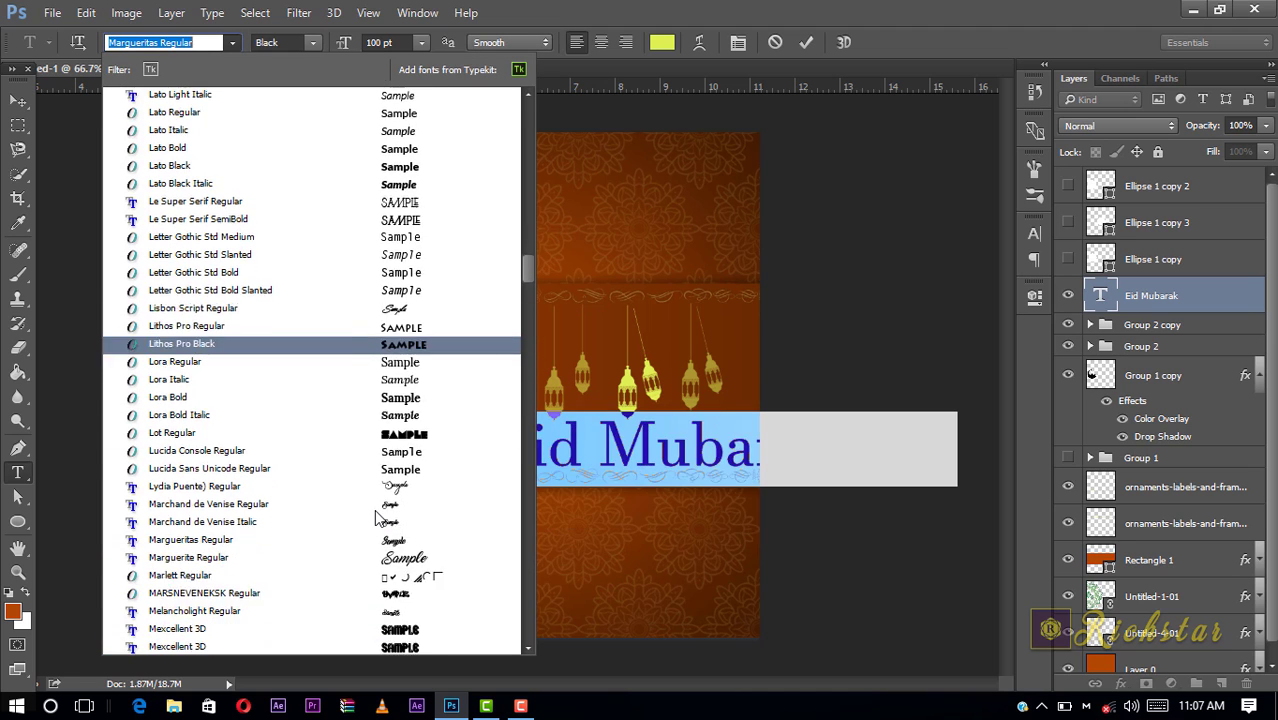
scroll(375, 517, "down", 2)
scroll(375, 517, "down", 2)
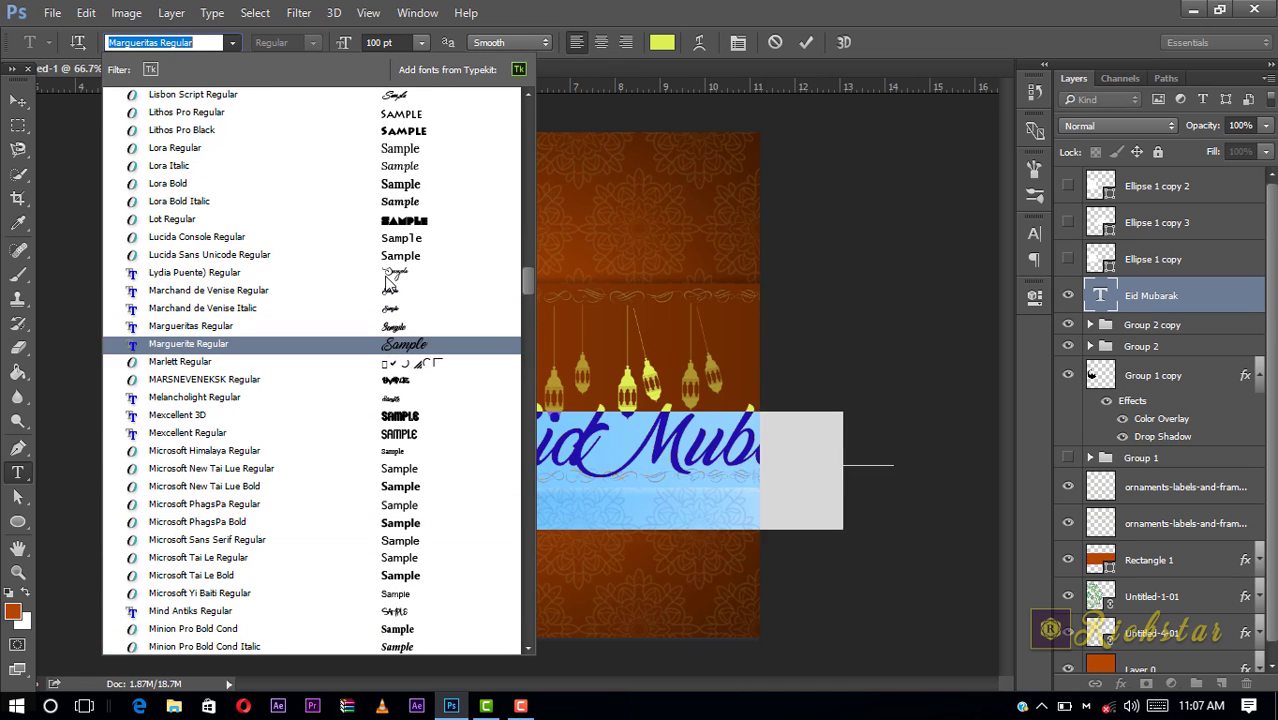
scroll(392, 290, "down", 3)
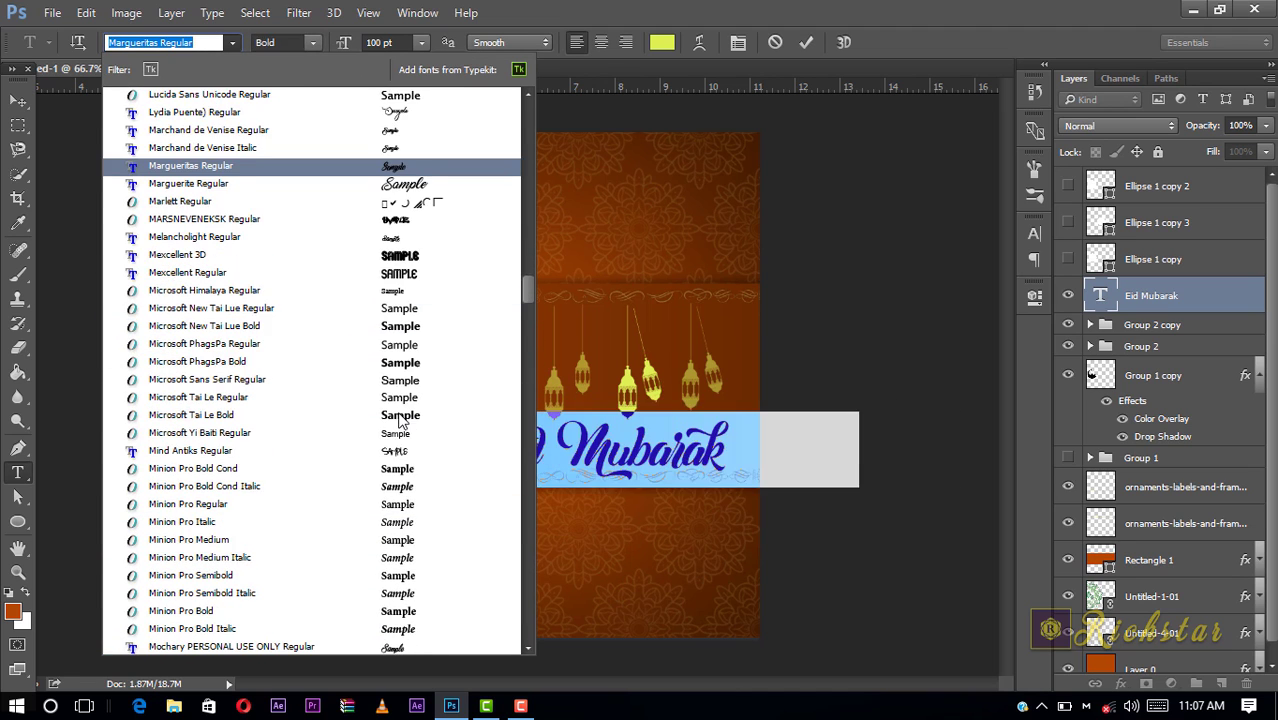
scroll(405, 310, "down", 6)
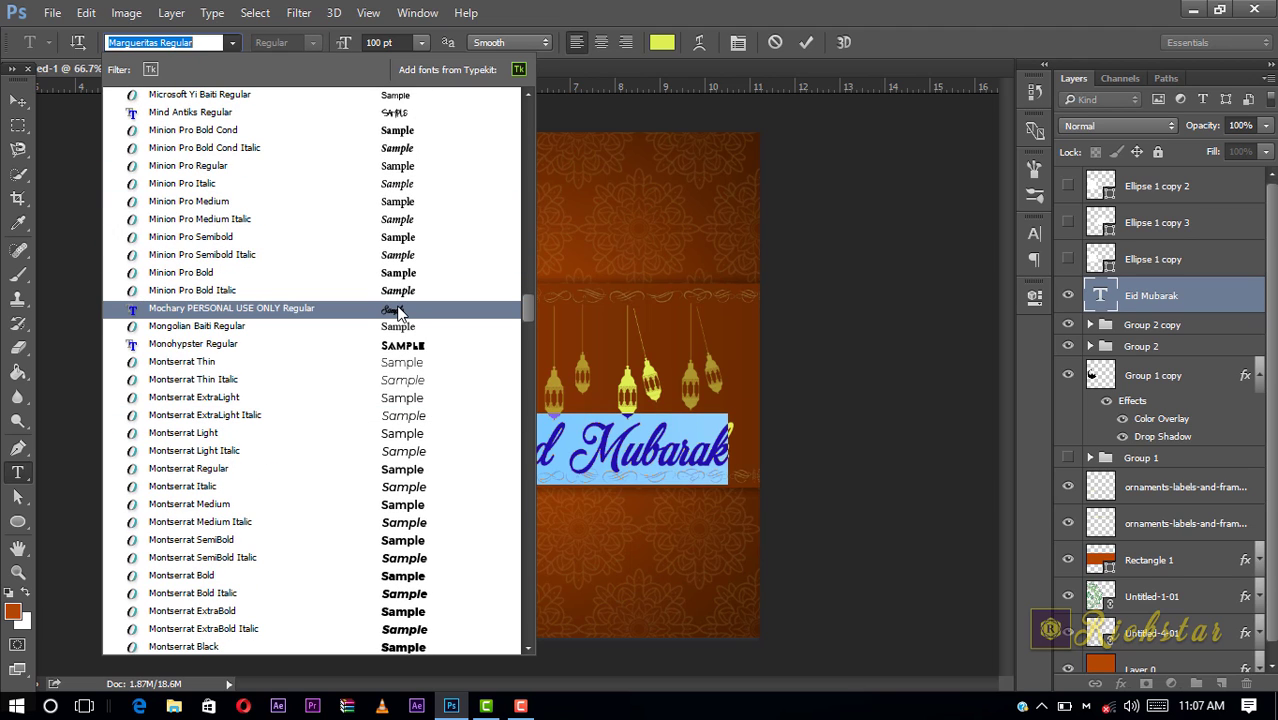
scroll(427, 455, "down", 4)
scroll(427, 455, "down", 2)
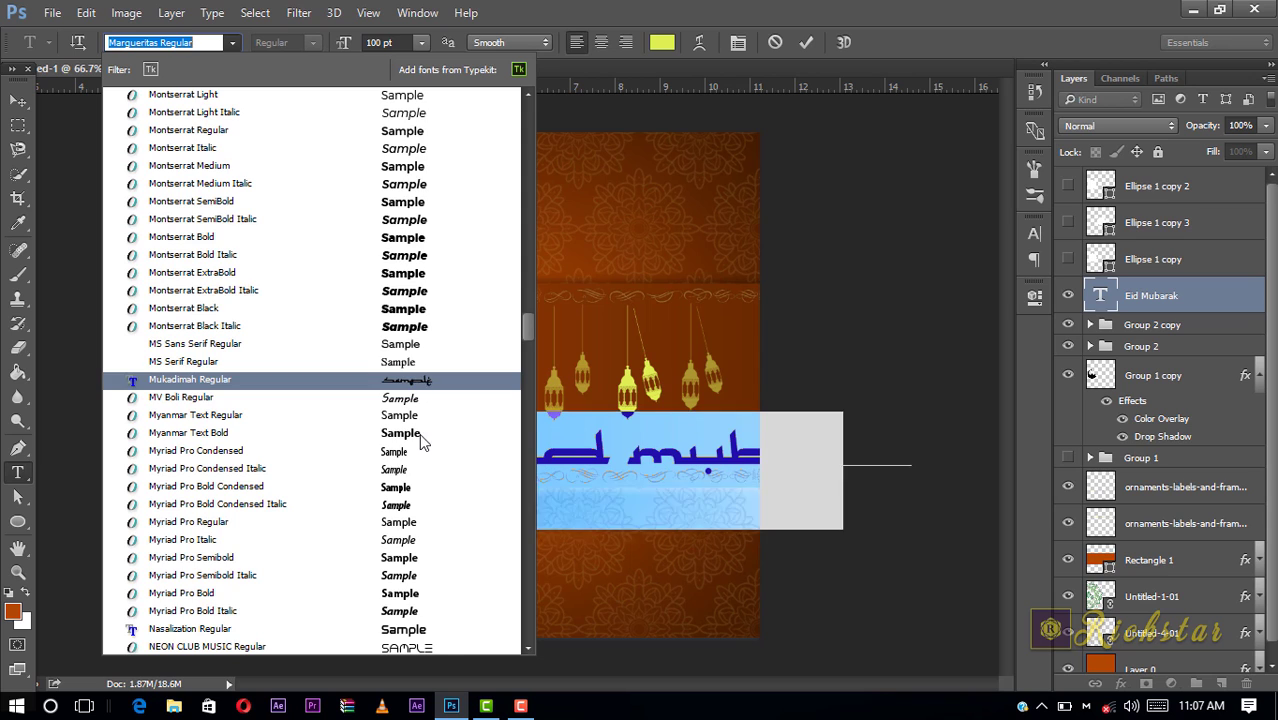
scroll(419, 440, "down", 3)
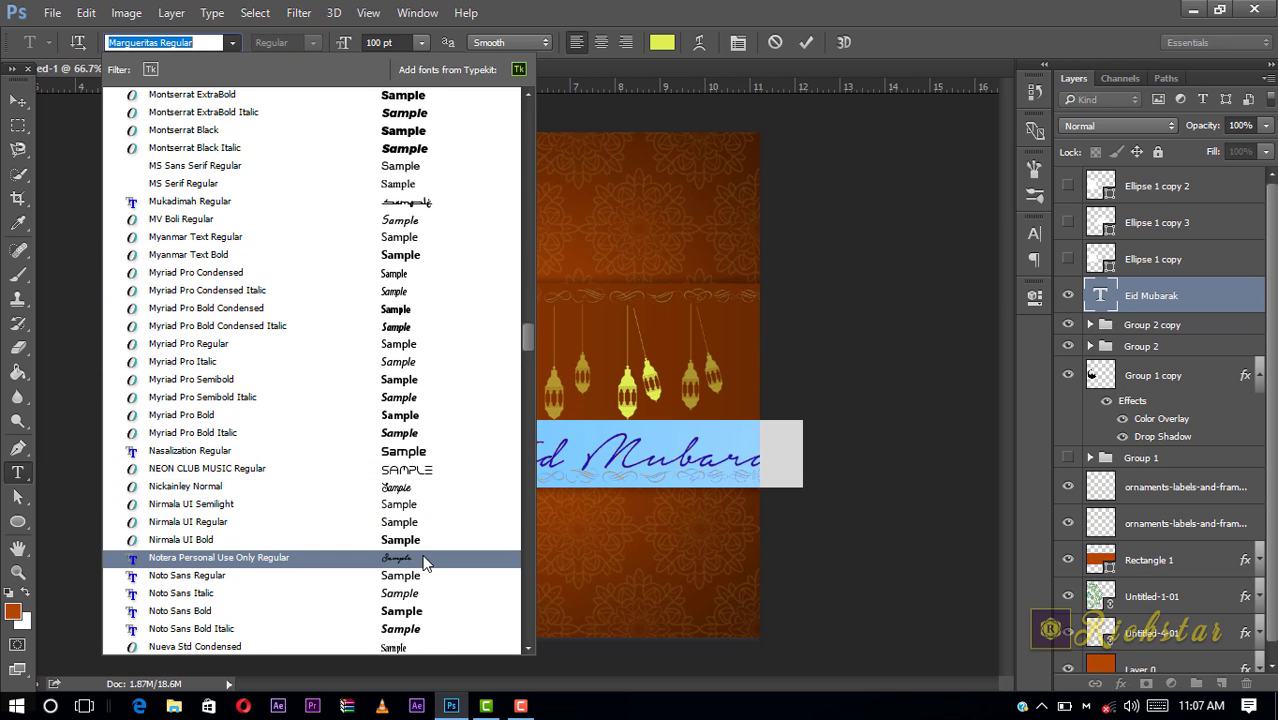
scroll(422, 563, "down", 3)
scroll(422, 563, "down", 3)
scroll(422, 563, "down", 3)
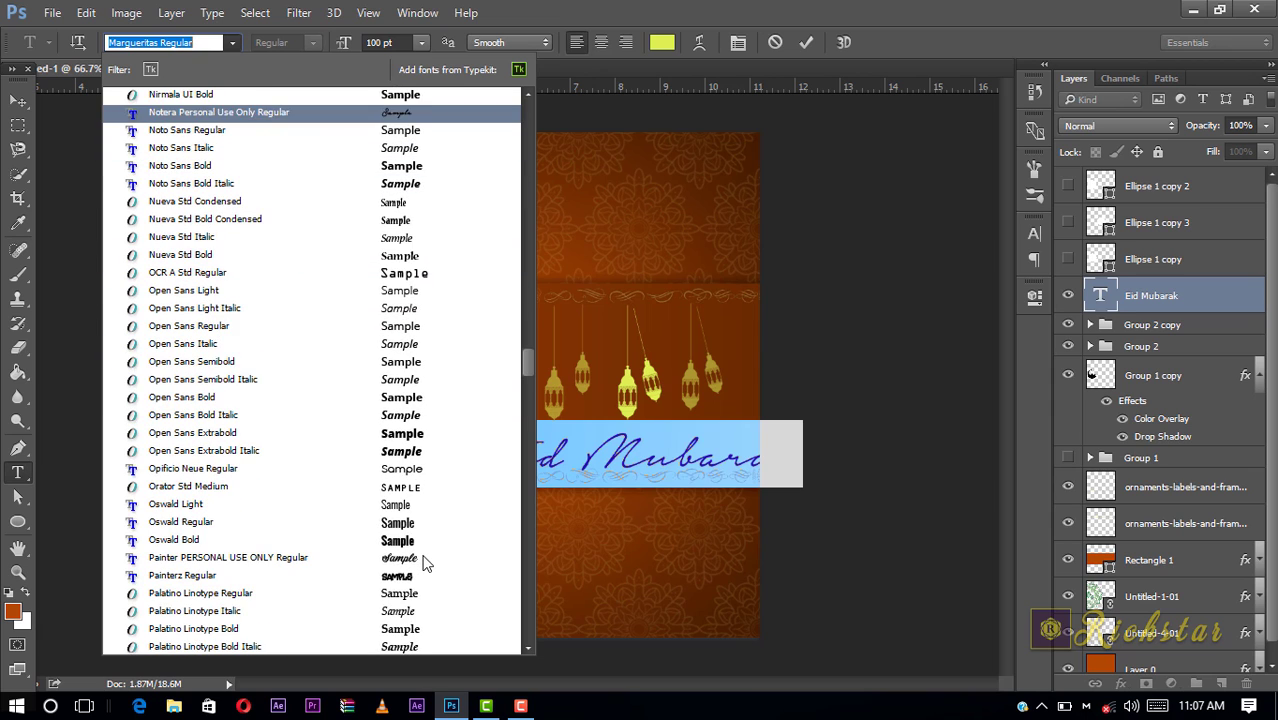
scroll(422, 563, "down", 2)
scroll(422, 565, "down", 1)
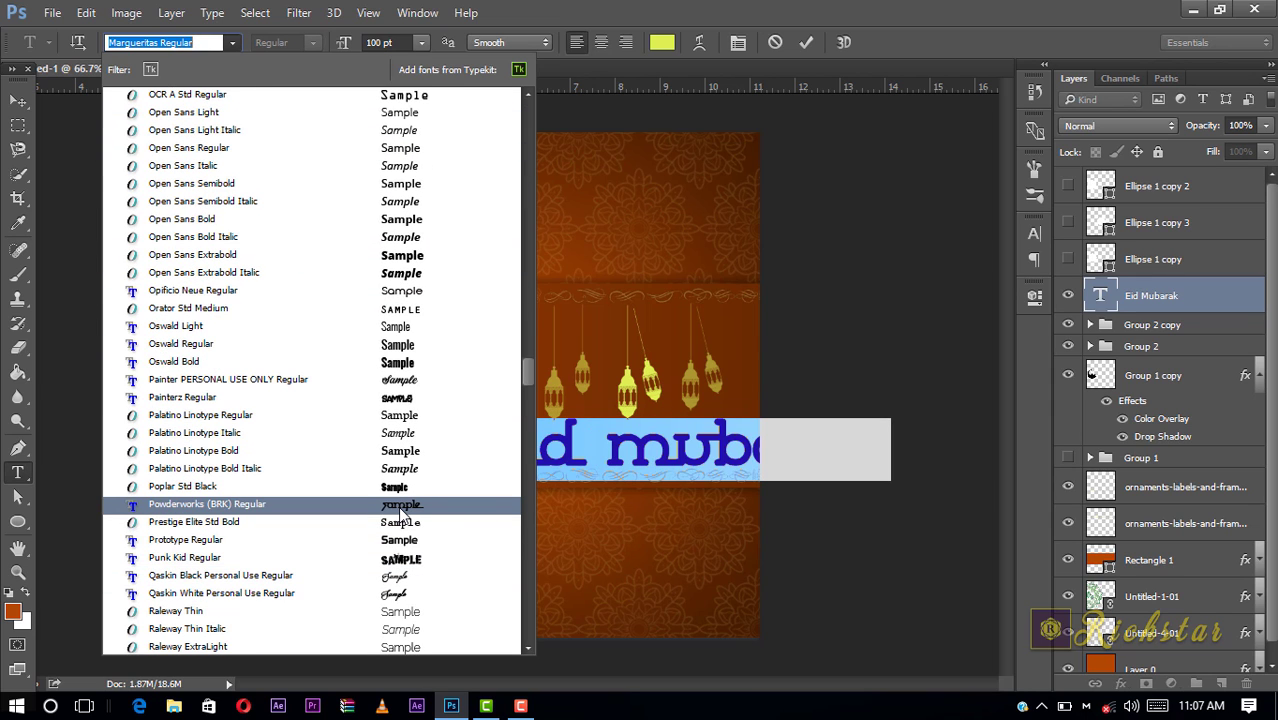
left_click(404, 579)
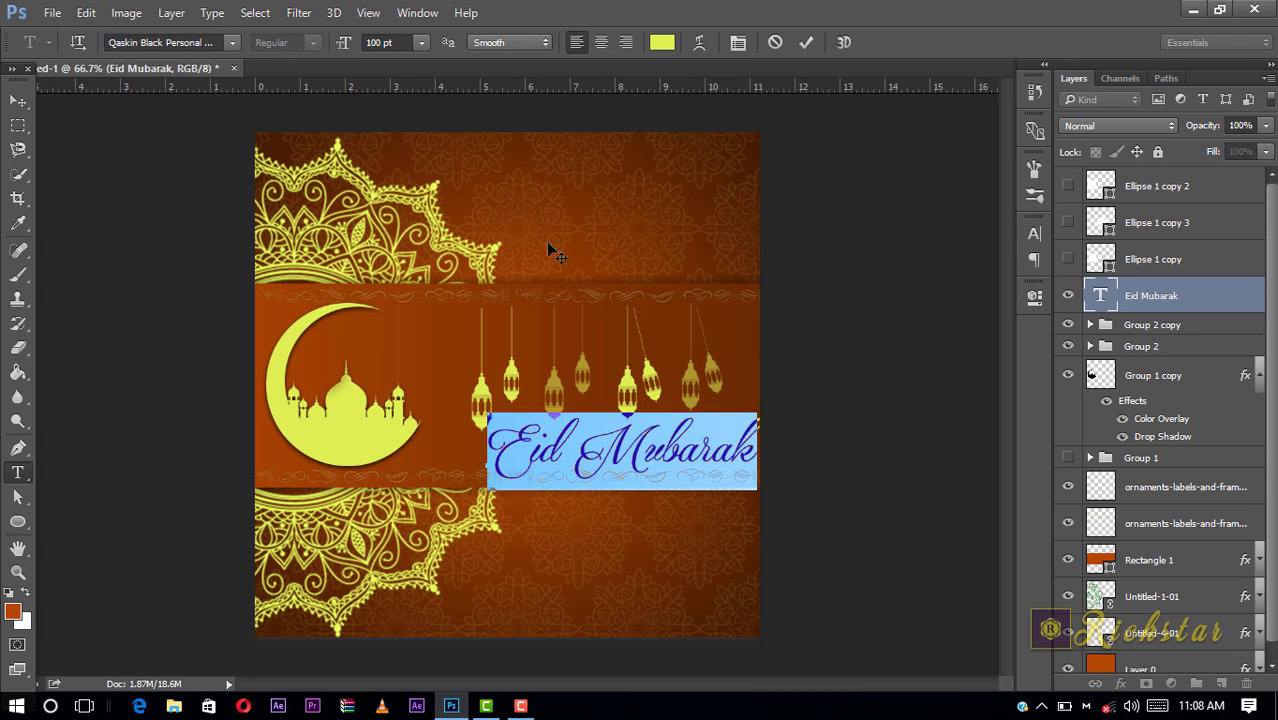
- Commit the text edit and shift Eid Mubarak to the left
left_click(801, 47)
key("v")
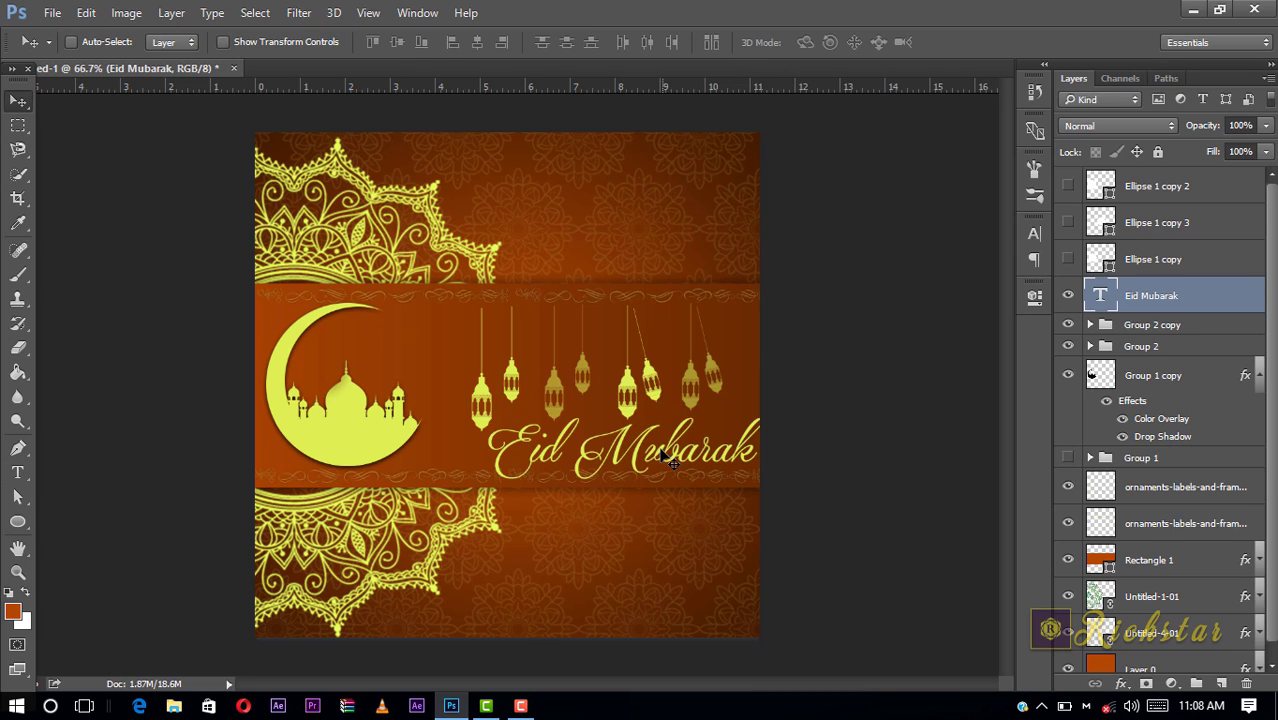
left_click_drag(649, 456, 606, 456)
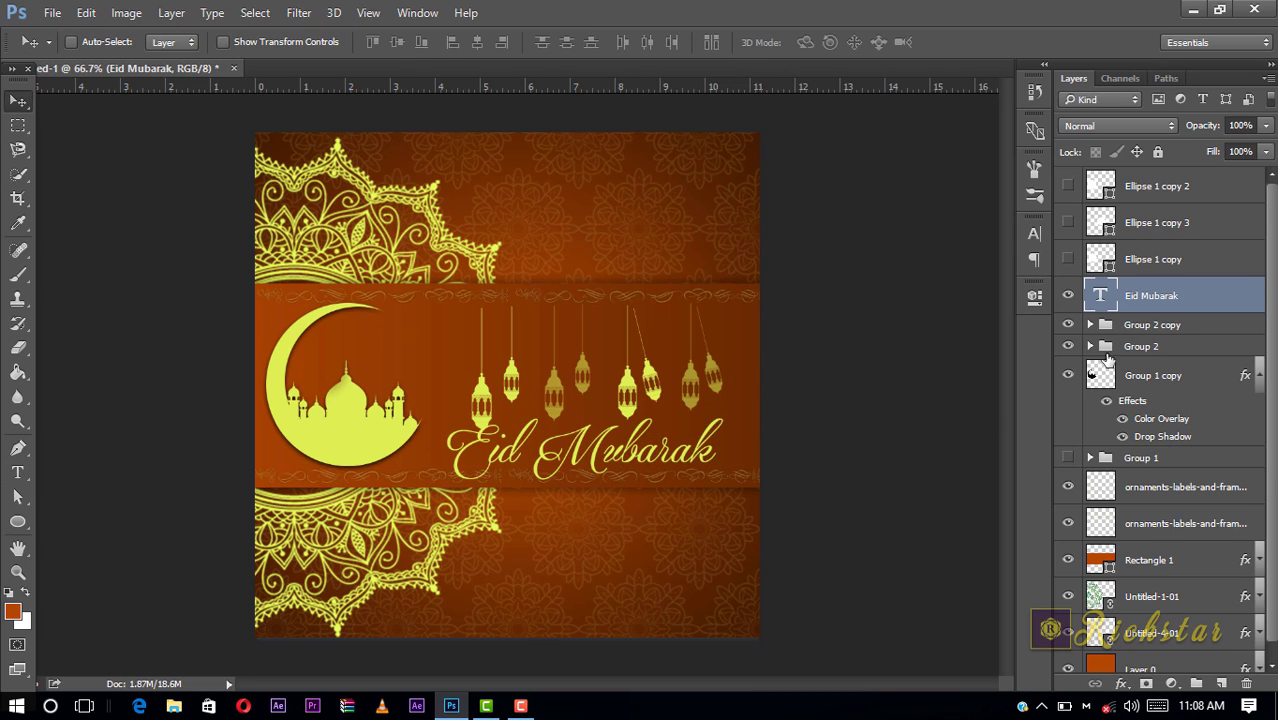
- Re-edit the Eid Mubarak text and switch its font to Rodja Alt End
double_click(1100, 297)
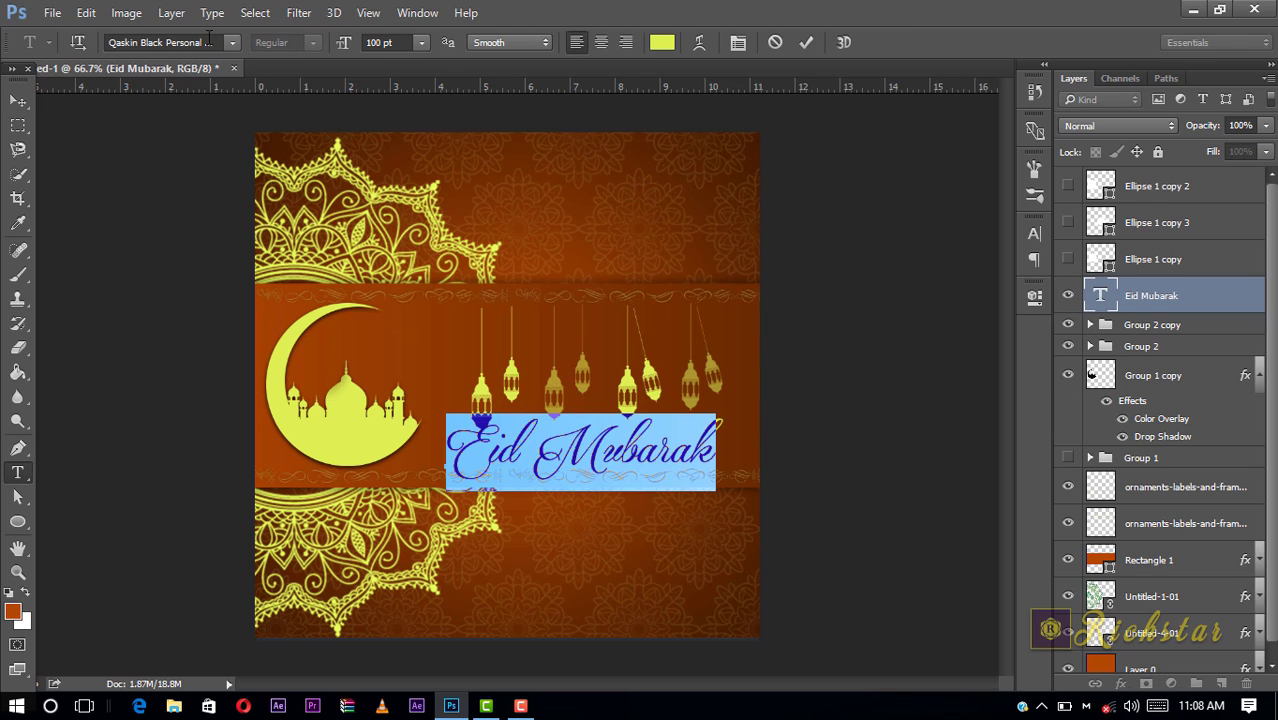
left_click(232, 42)
scroll(308, 400, "down", 3)
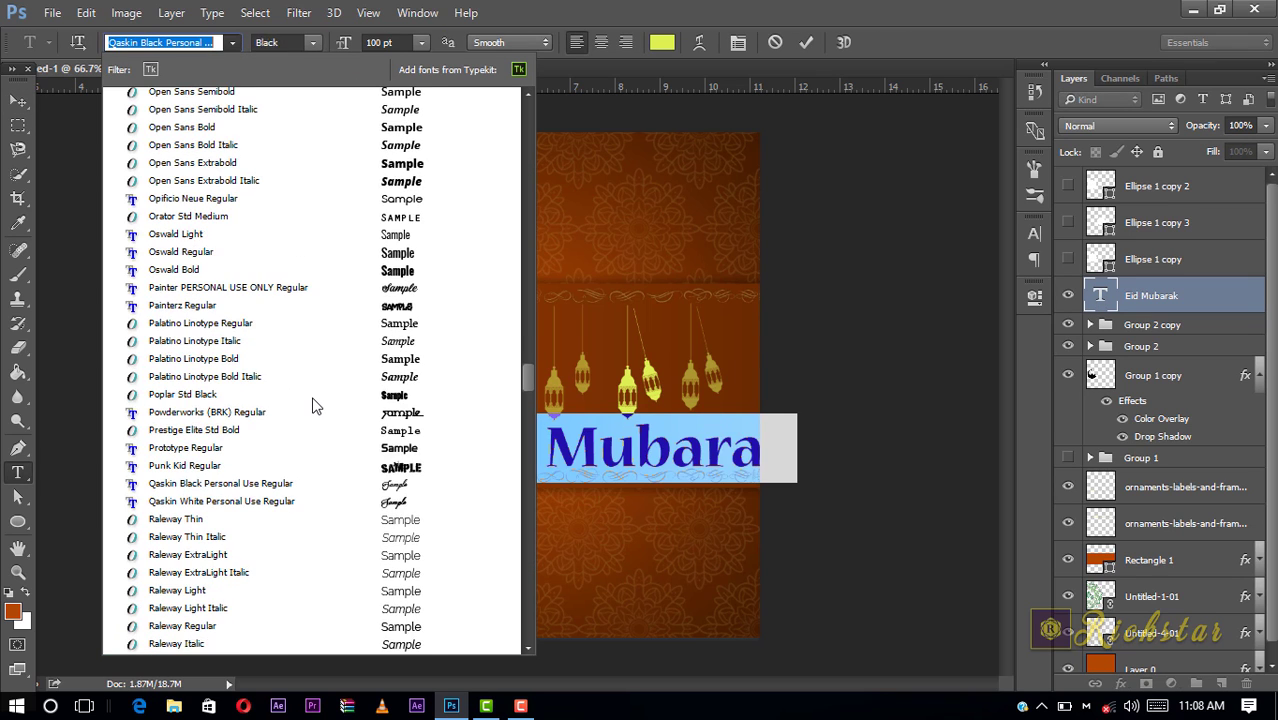
scroll(312, 404, "down", 6)
scroll(312, 404, "down", 2)
scroll(312, 404, "down", 2)
scroll(312, 404, "down", 2)
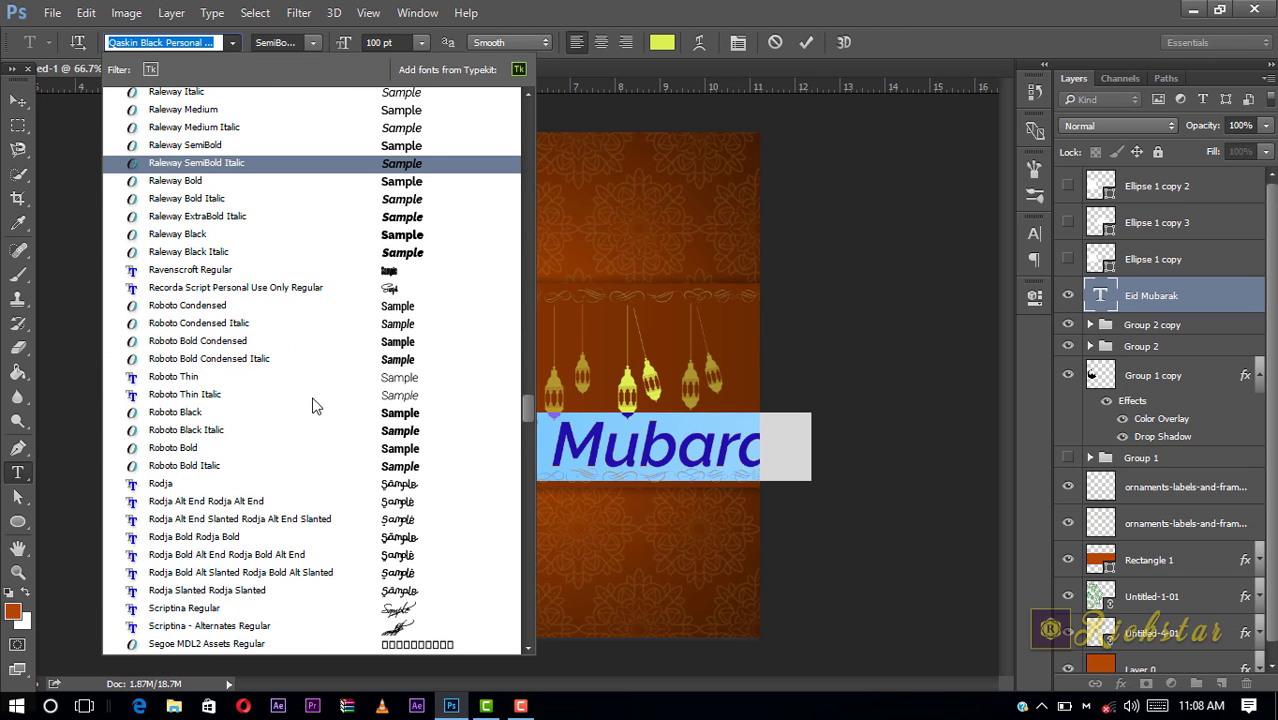
scroll(312, 404, "down", 2)
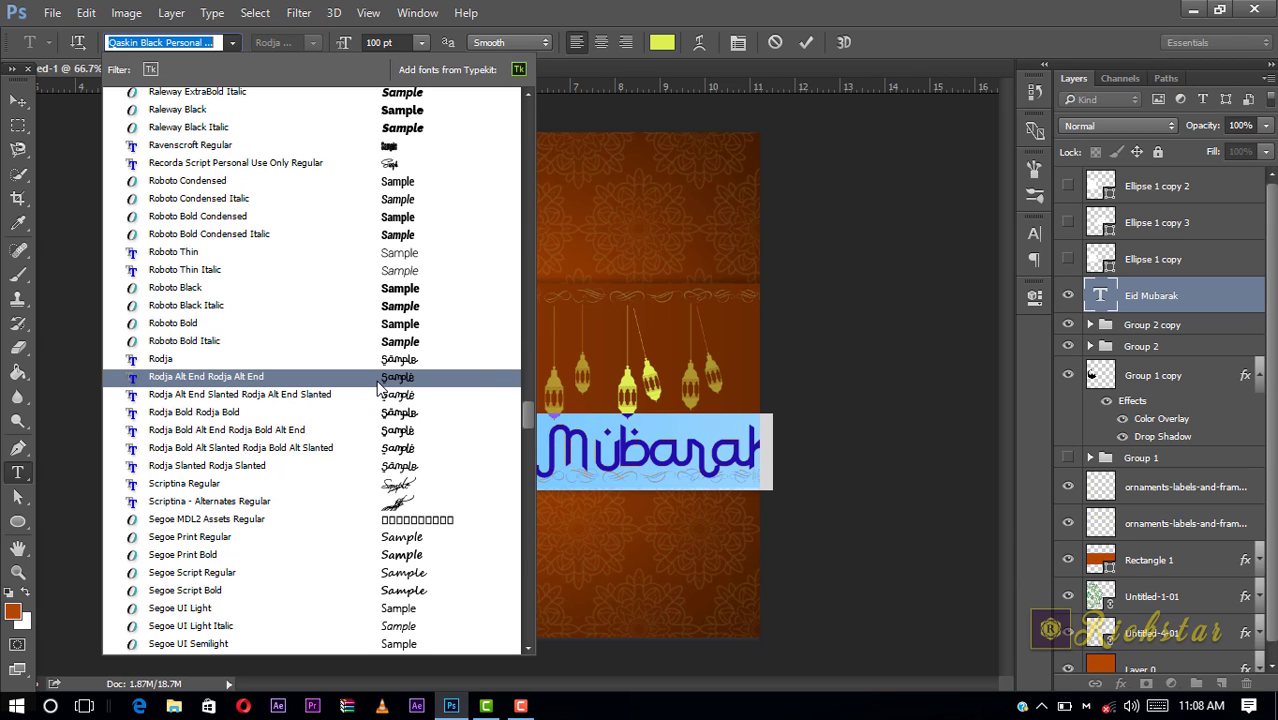
left_click(378, 380)
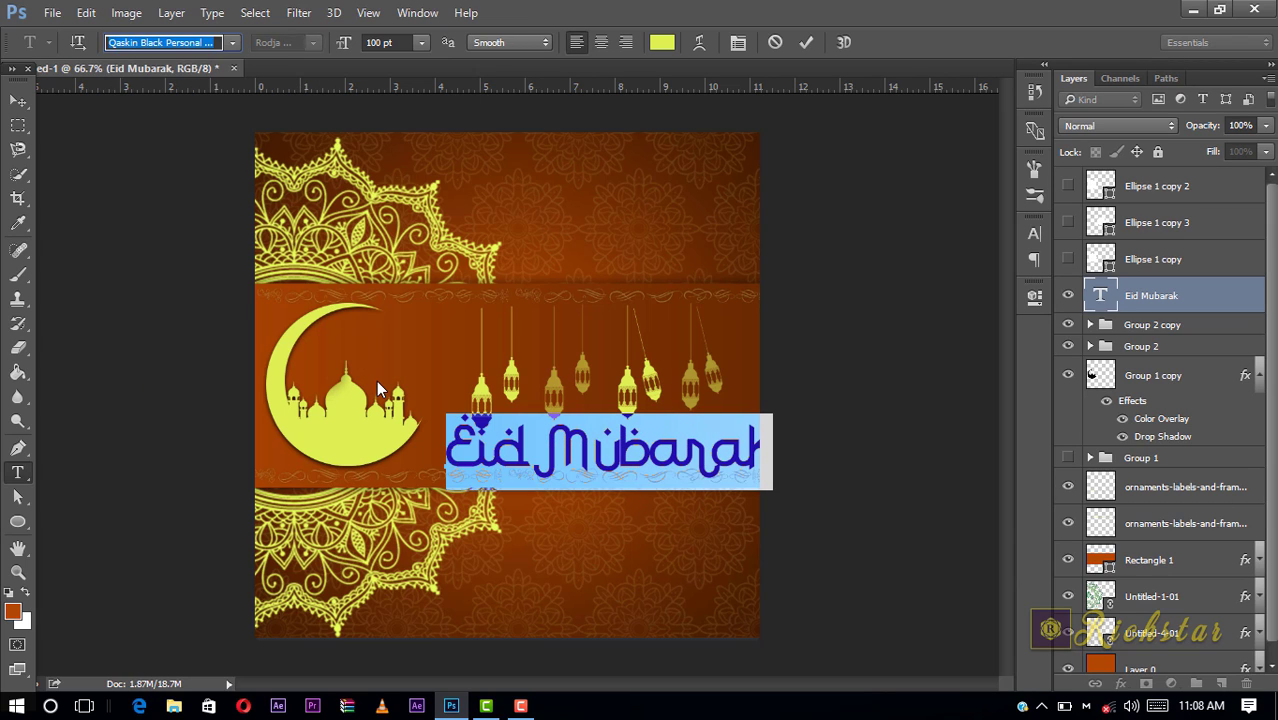
- Set the text to 72 pt, commit, and nudge it right and up under the lanterns
left_click(422, 44)
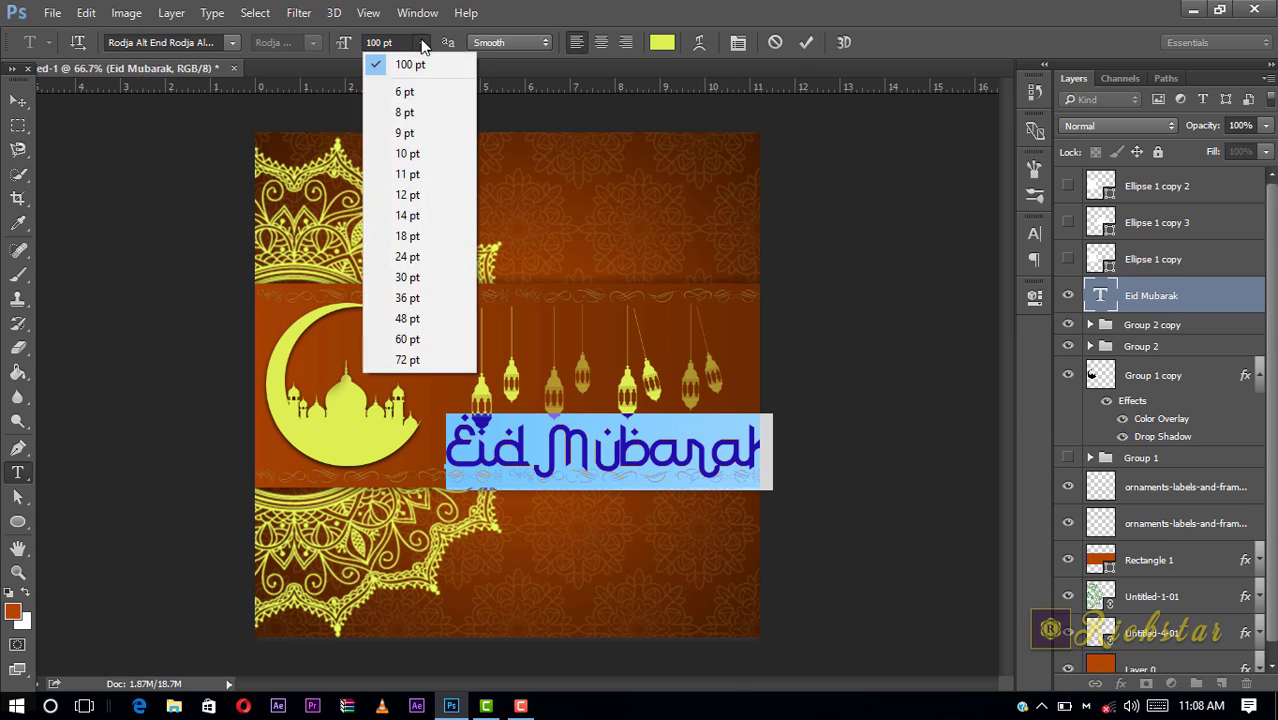
left_click(418, 360)
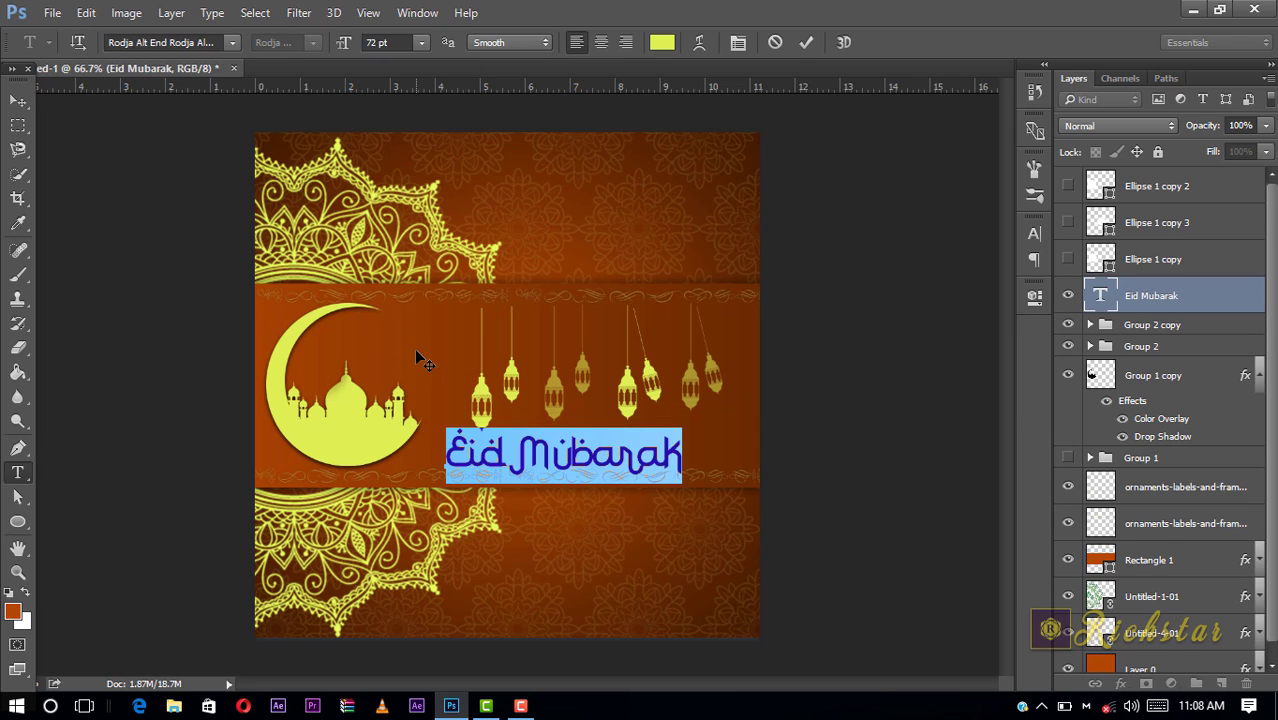
left_click(804, 42)
key("v")
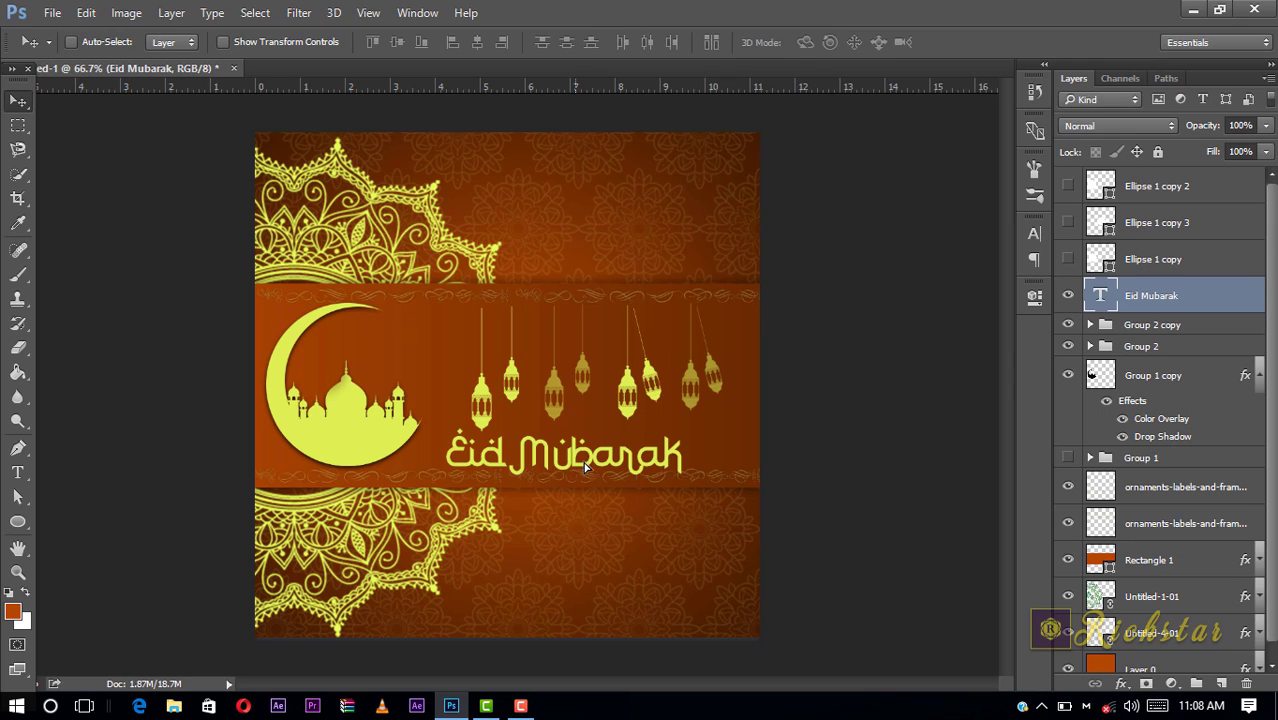
left_click_drag(586, 467, 610, 462)
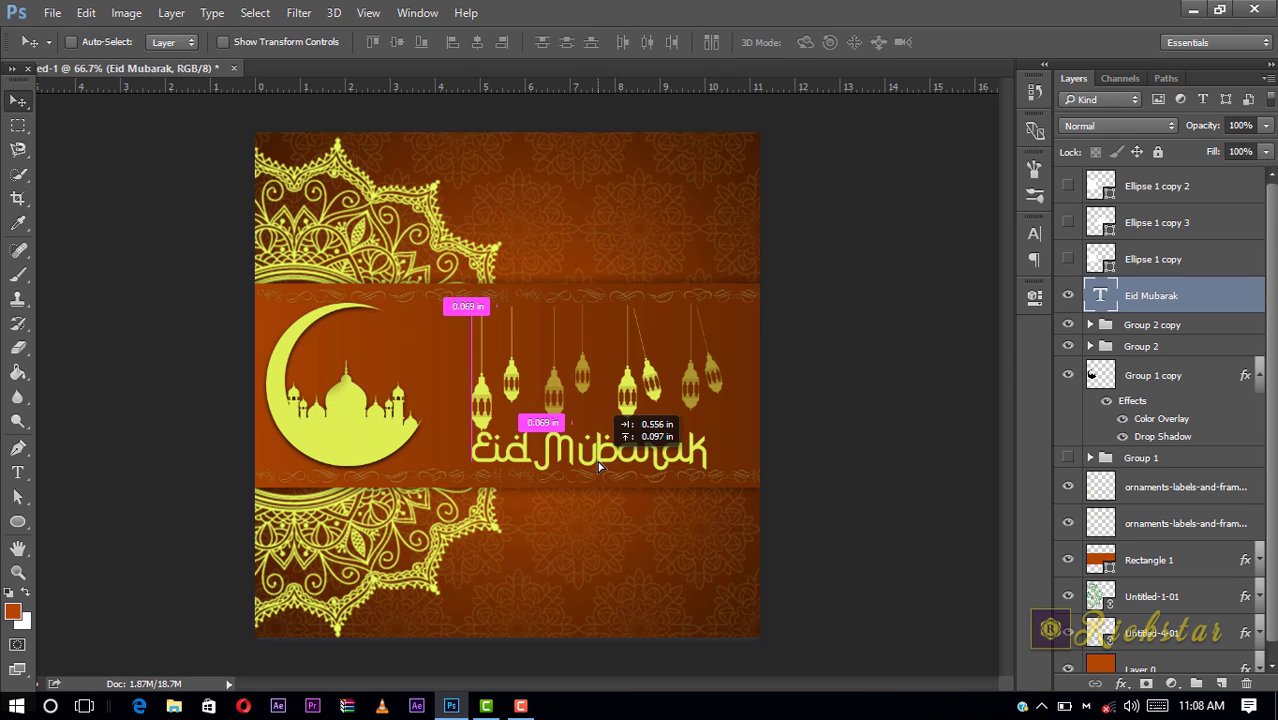
- Dim Group 2 and Group 2 copy to 54% opacity and move Group 1 copy into Group 2 copy
left_click(1145, 343, "ctrl")
left_click(1138, 329, "ctrl")
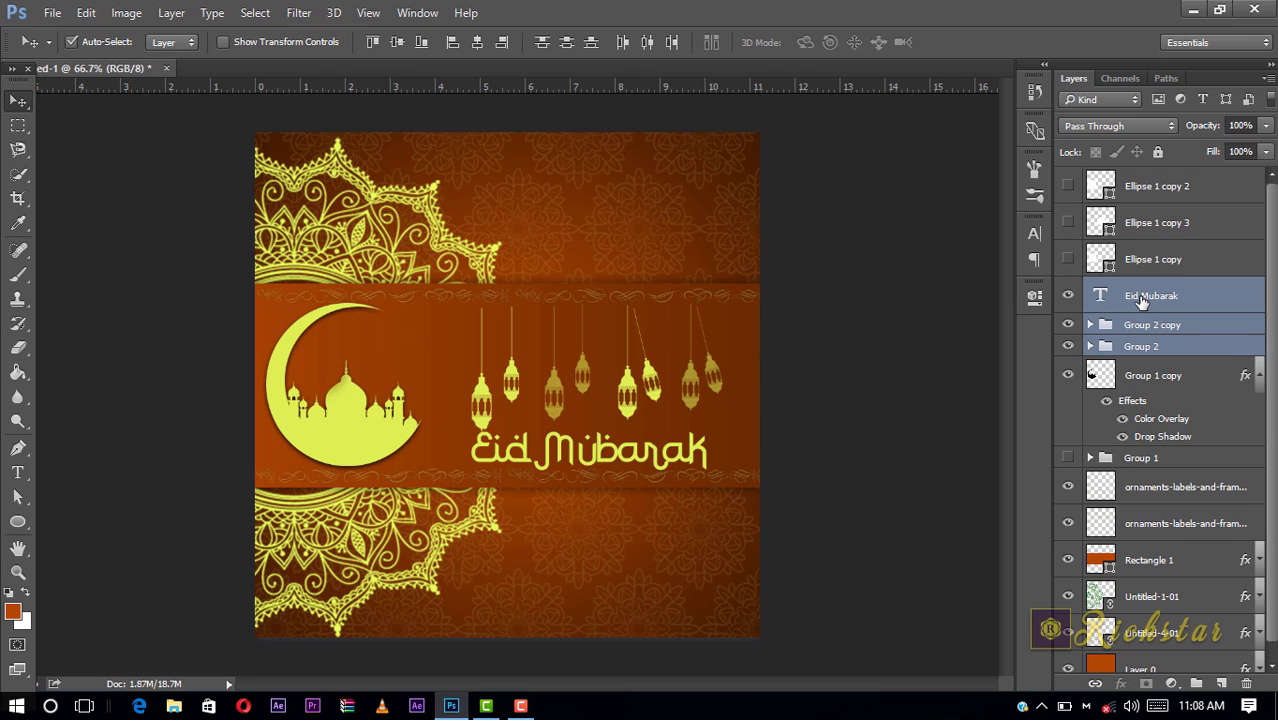
left_click(1141, 296, "ctrl")
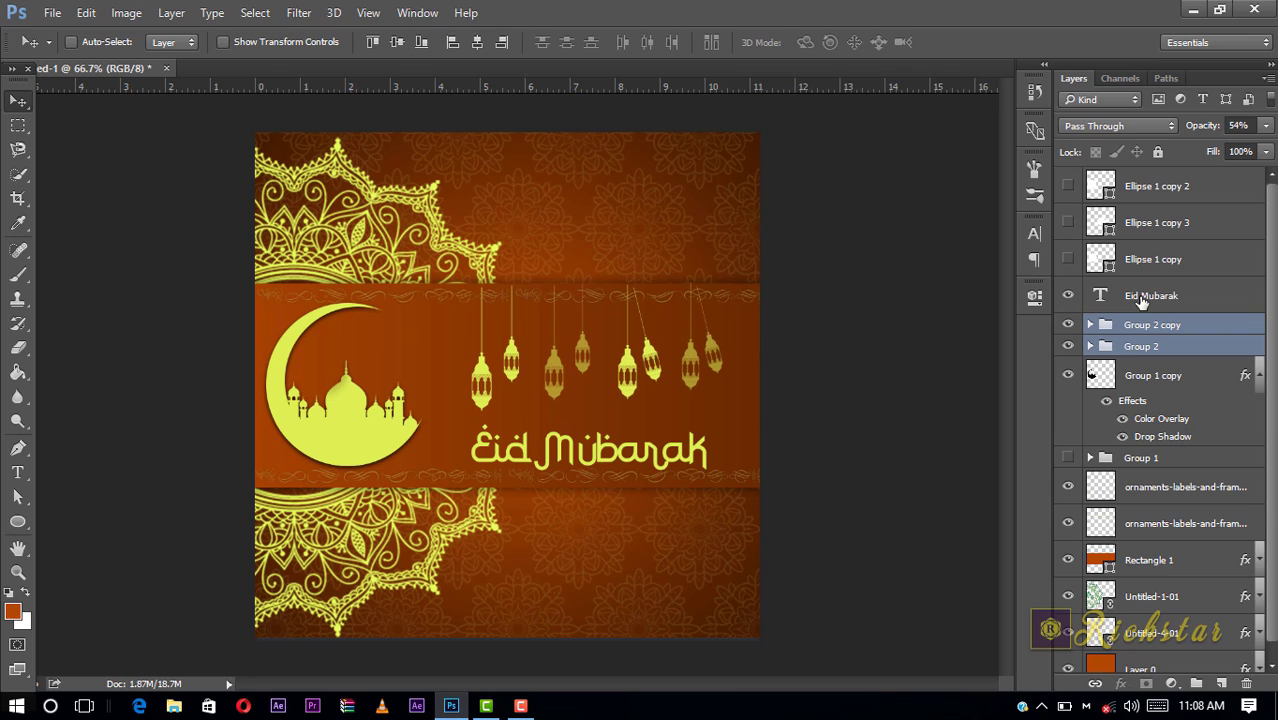
left_click_drag(1150, 376, 1150, 326)
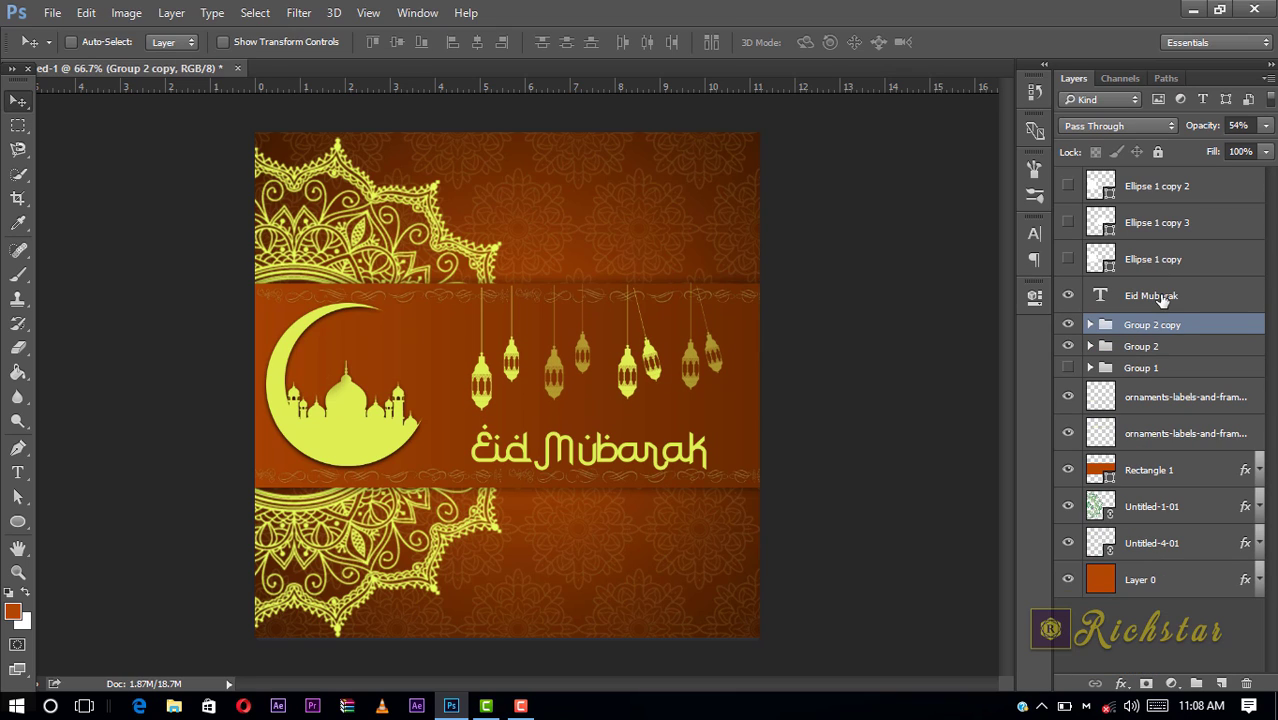
left_click(1155, 297)
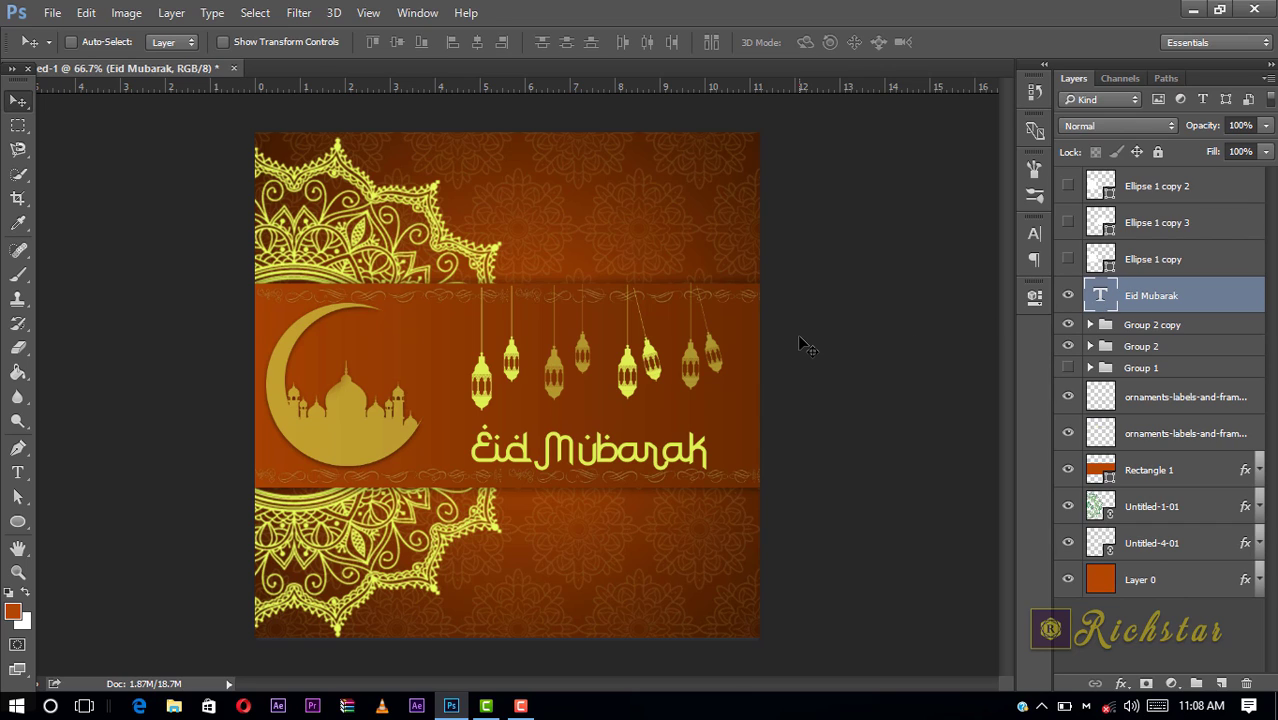